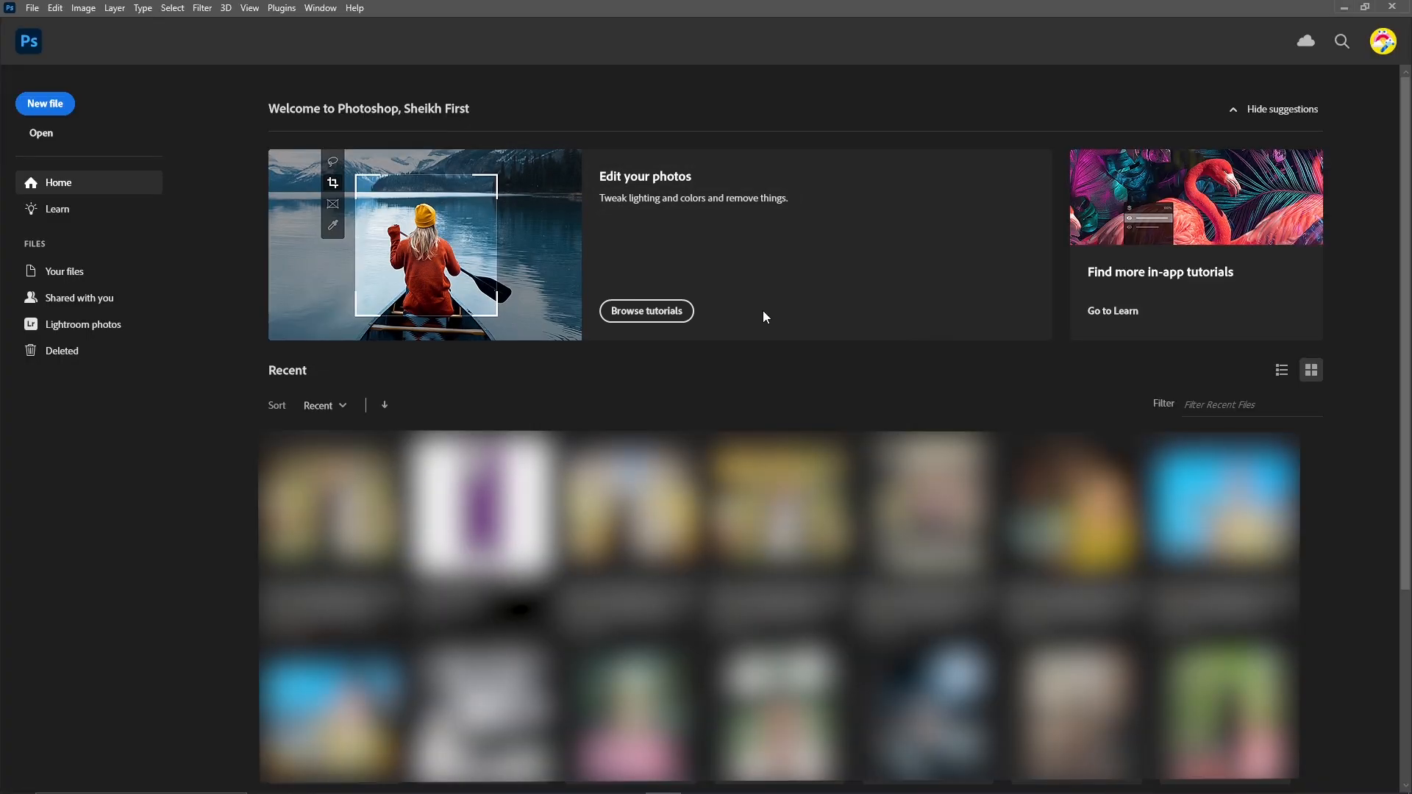
Open the portrait photo into Photoshop from its folder in File Explorer.
{"action": "left_click", "coordinate": [1344, 8]}
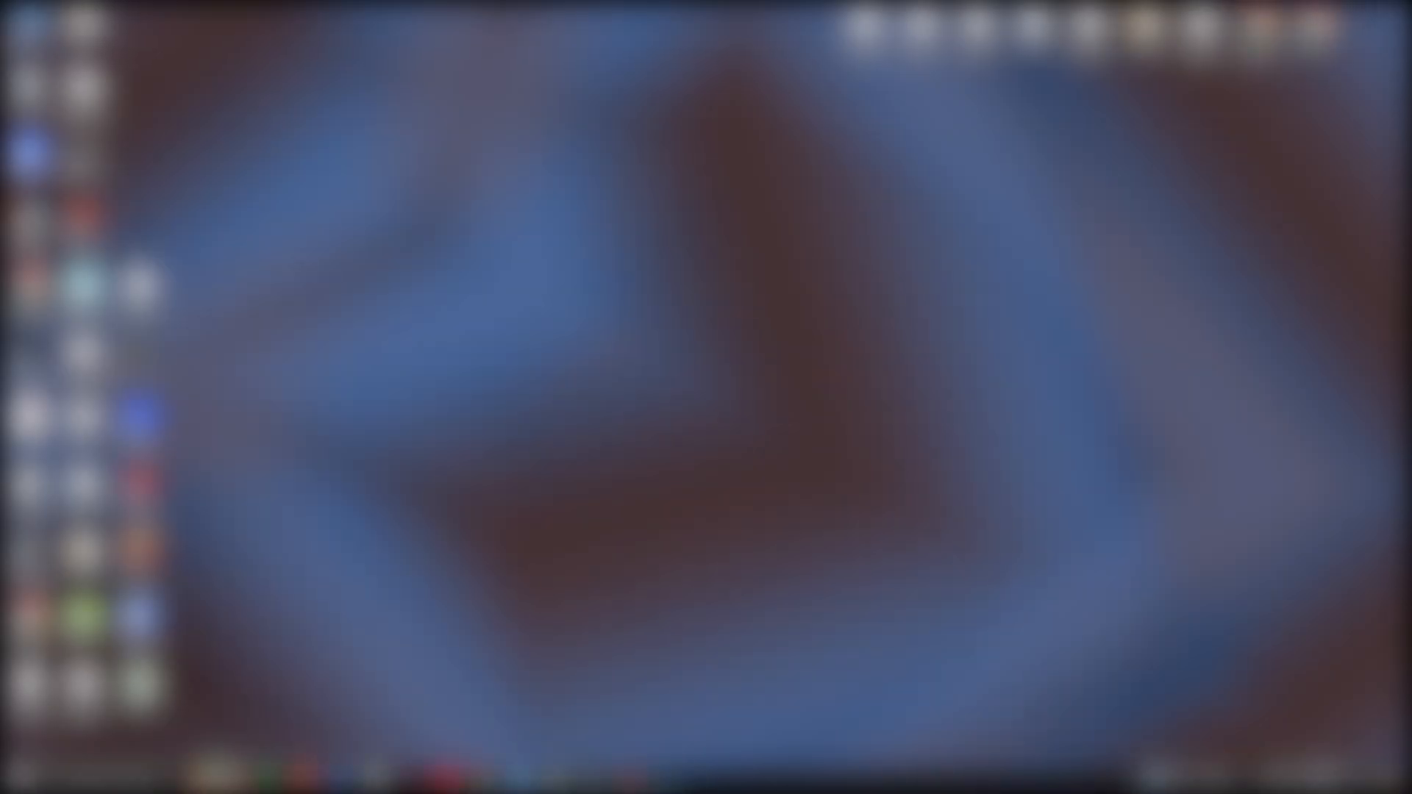
{"action": "double_click", "coordinate": [28, 25]}
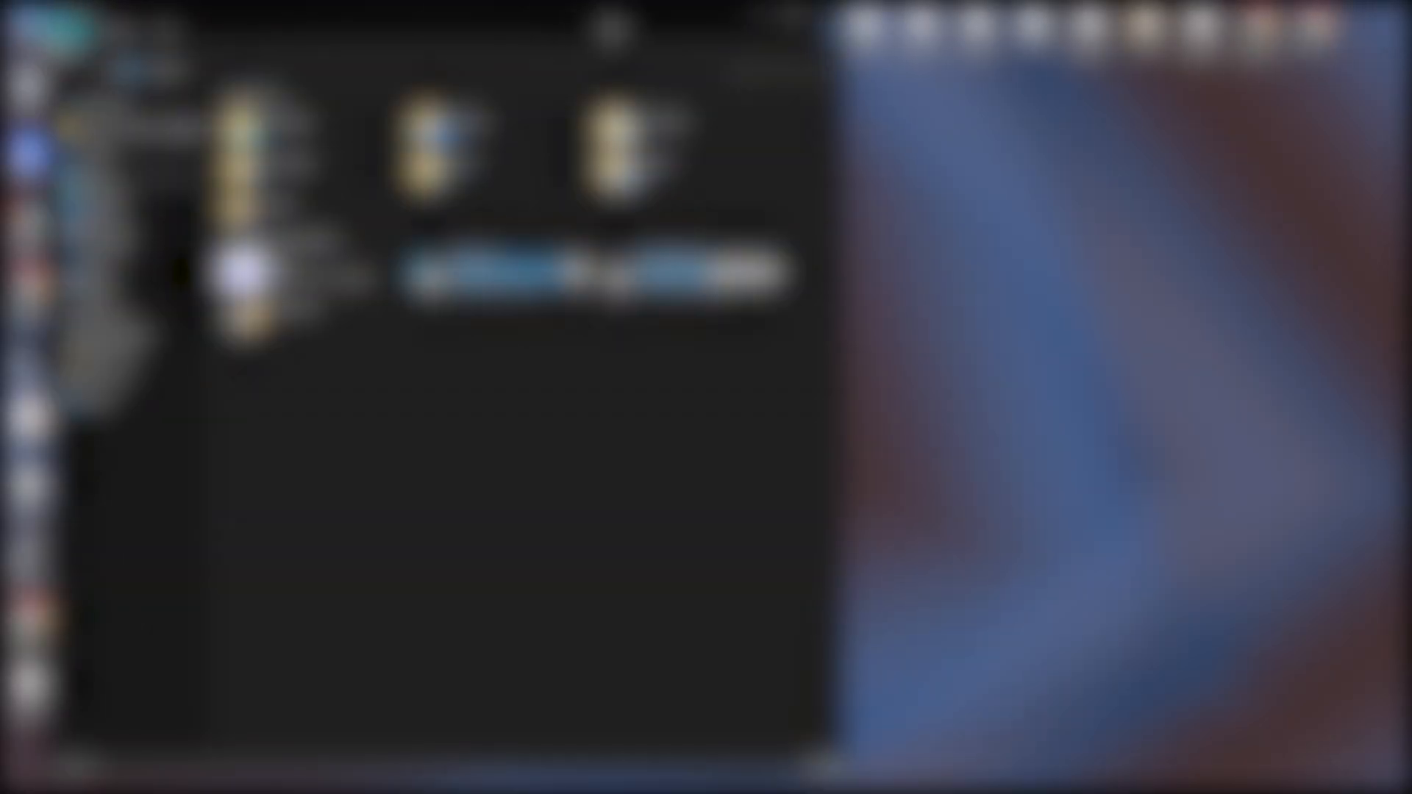
{"action": "left_click", "coordinate": [784, 21]}
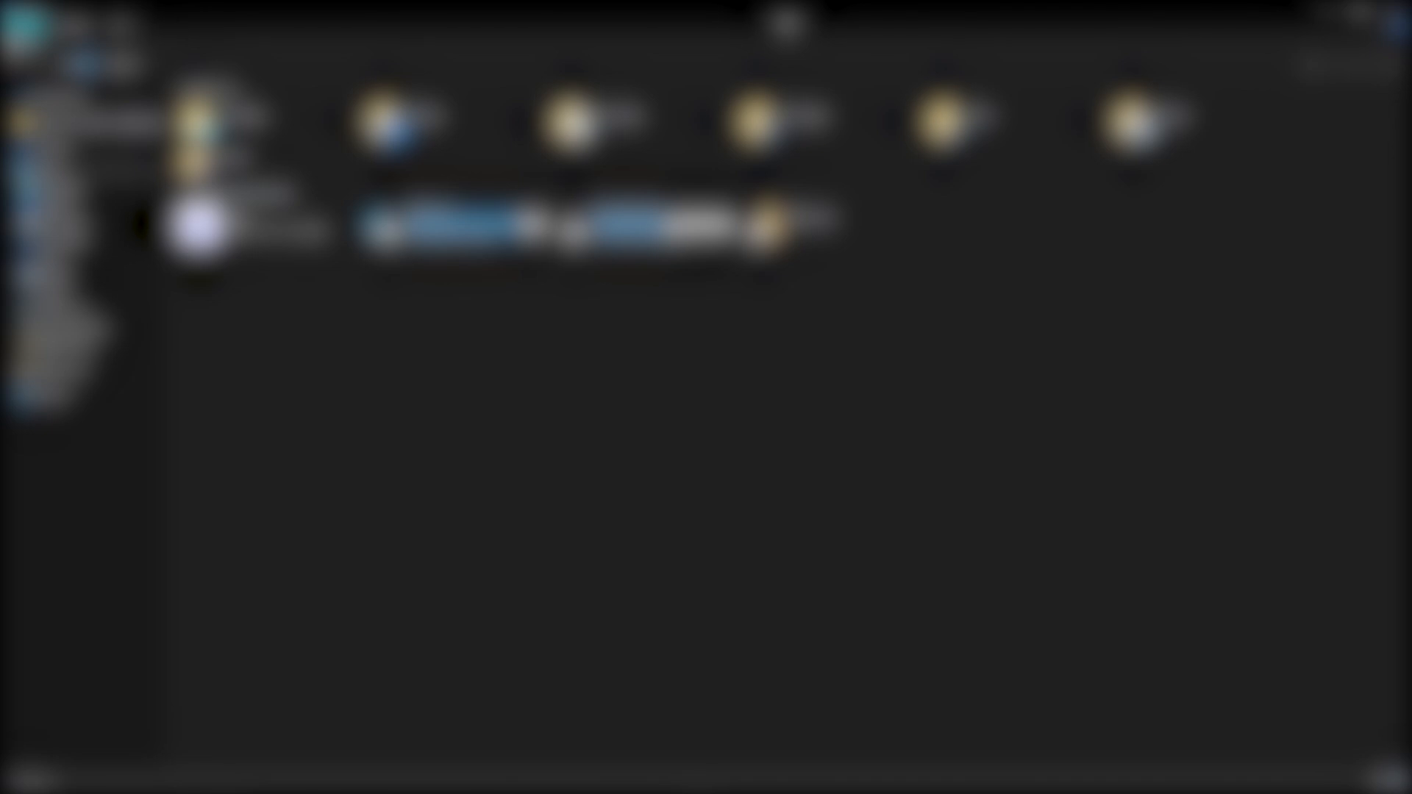
{"action": "left_click", "coordinate": [495, 237]}
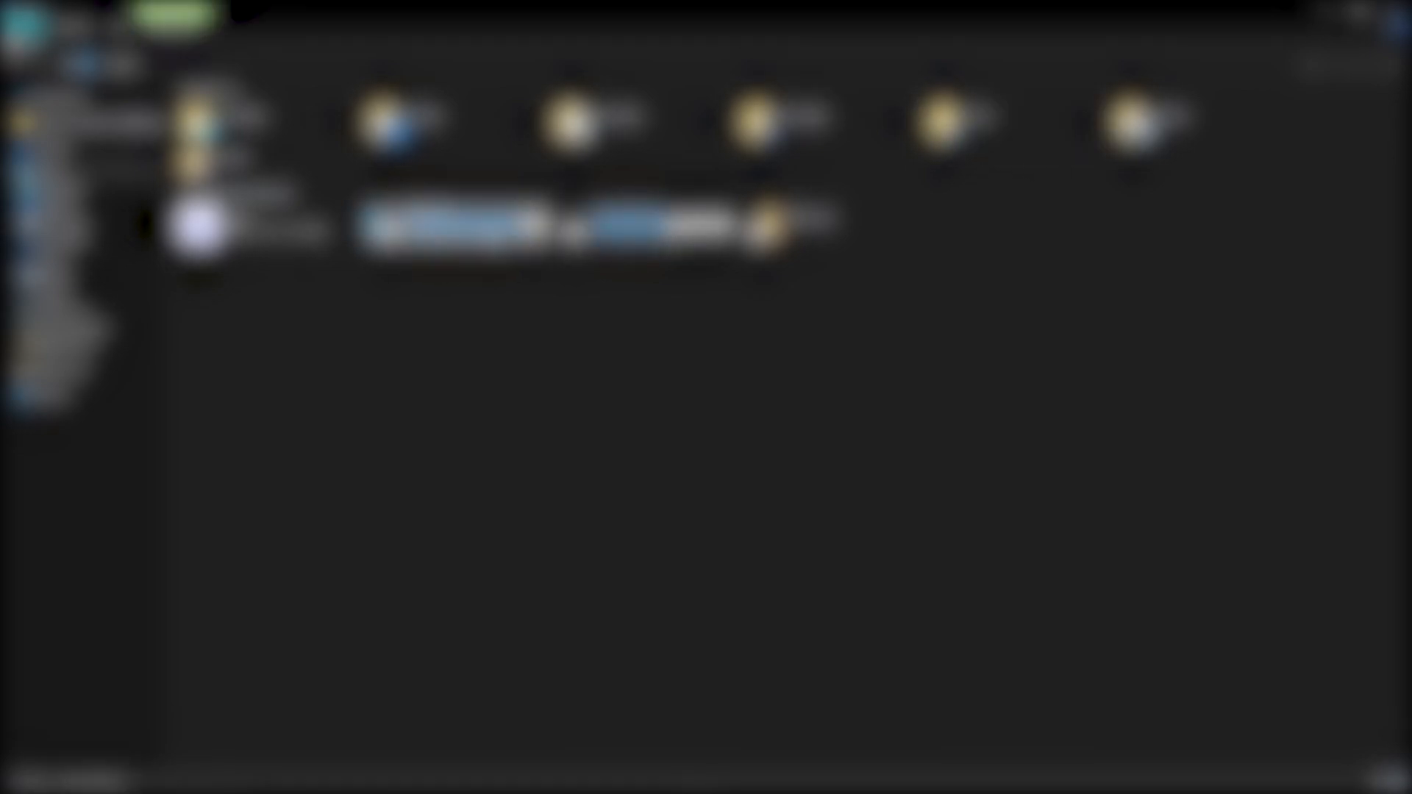
{"action": "double_click", "coordinate": [494, 237]}
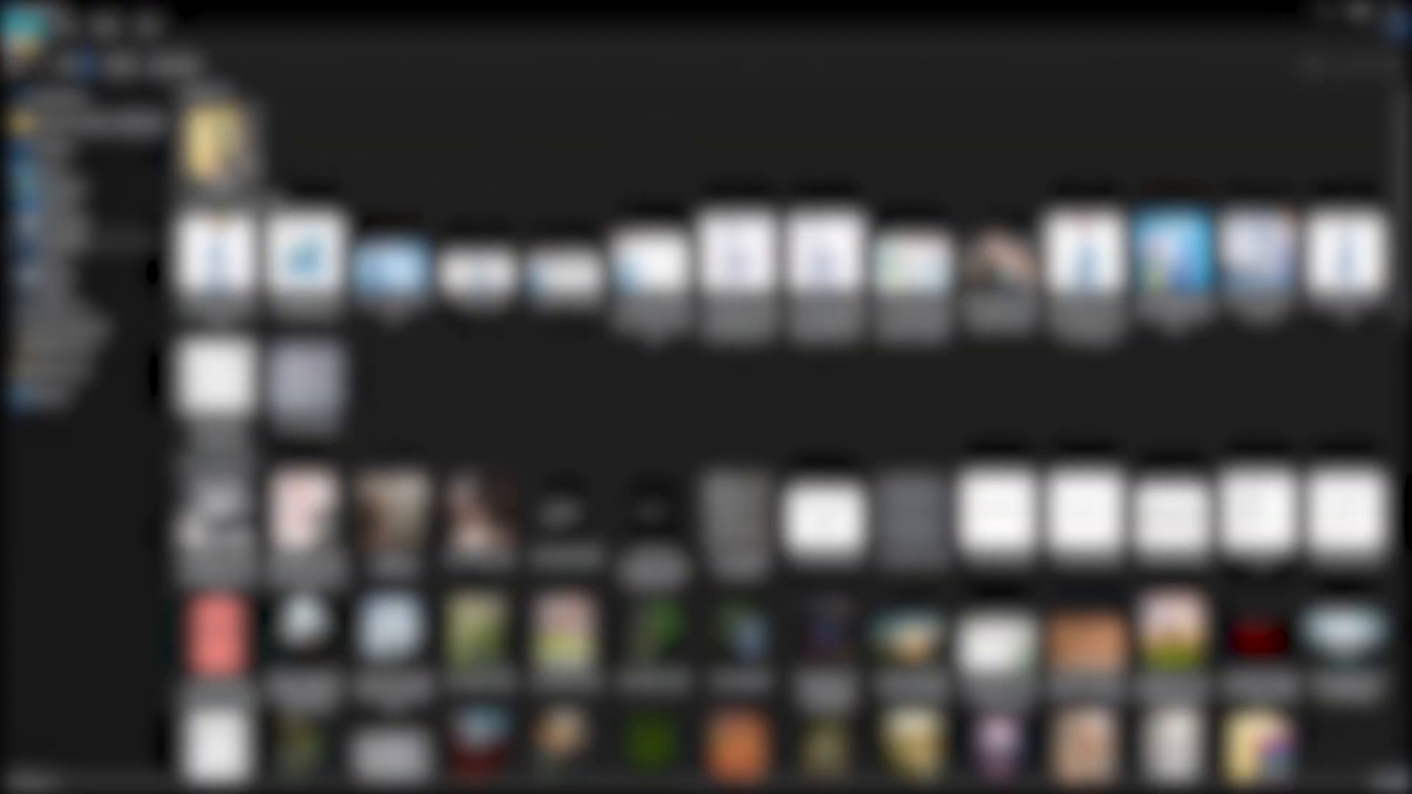
{"action": "double_click", "coordinate": [213, 139]}
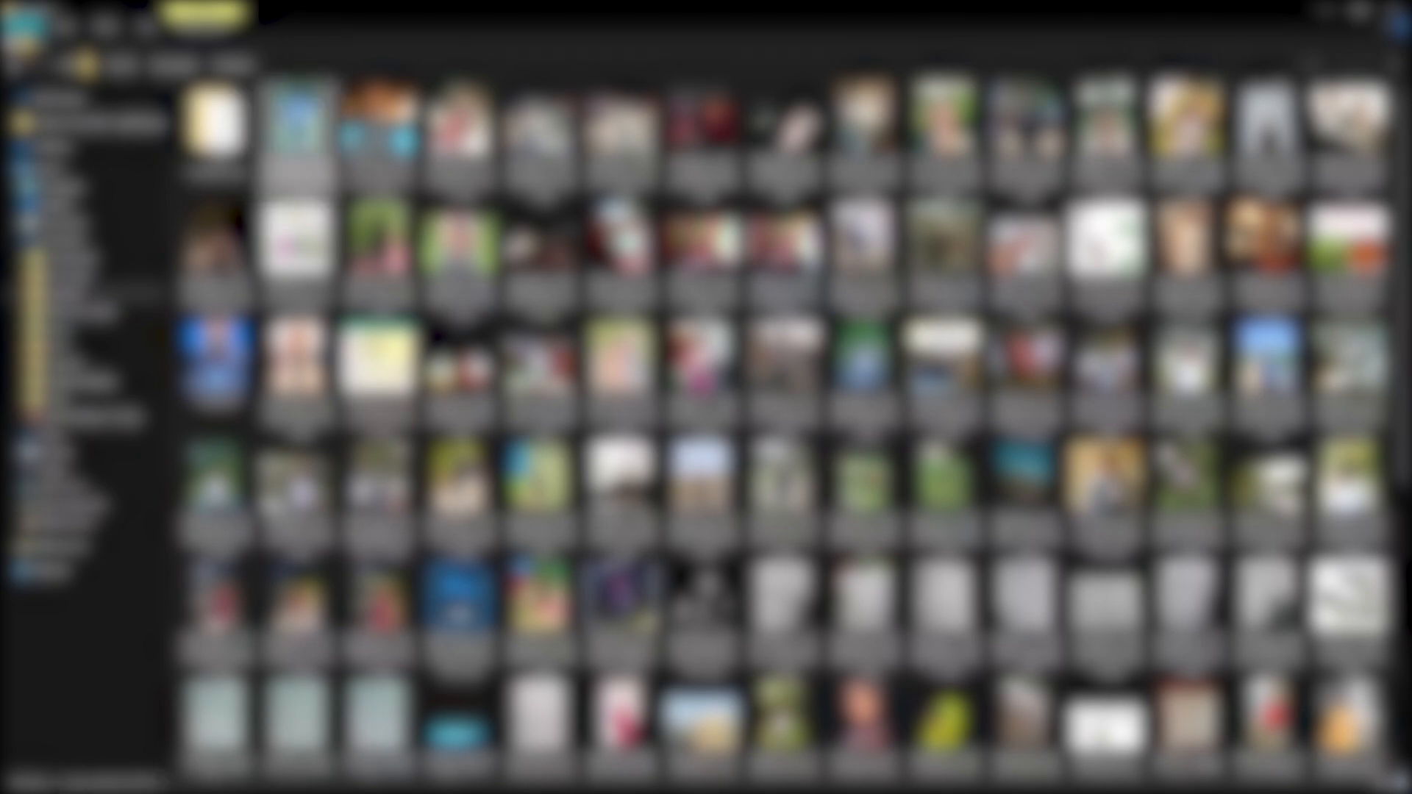
{"action": "scroll", "coordinate": [794, 426], "scroll_direction": "down", "scroll_amount": 1}
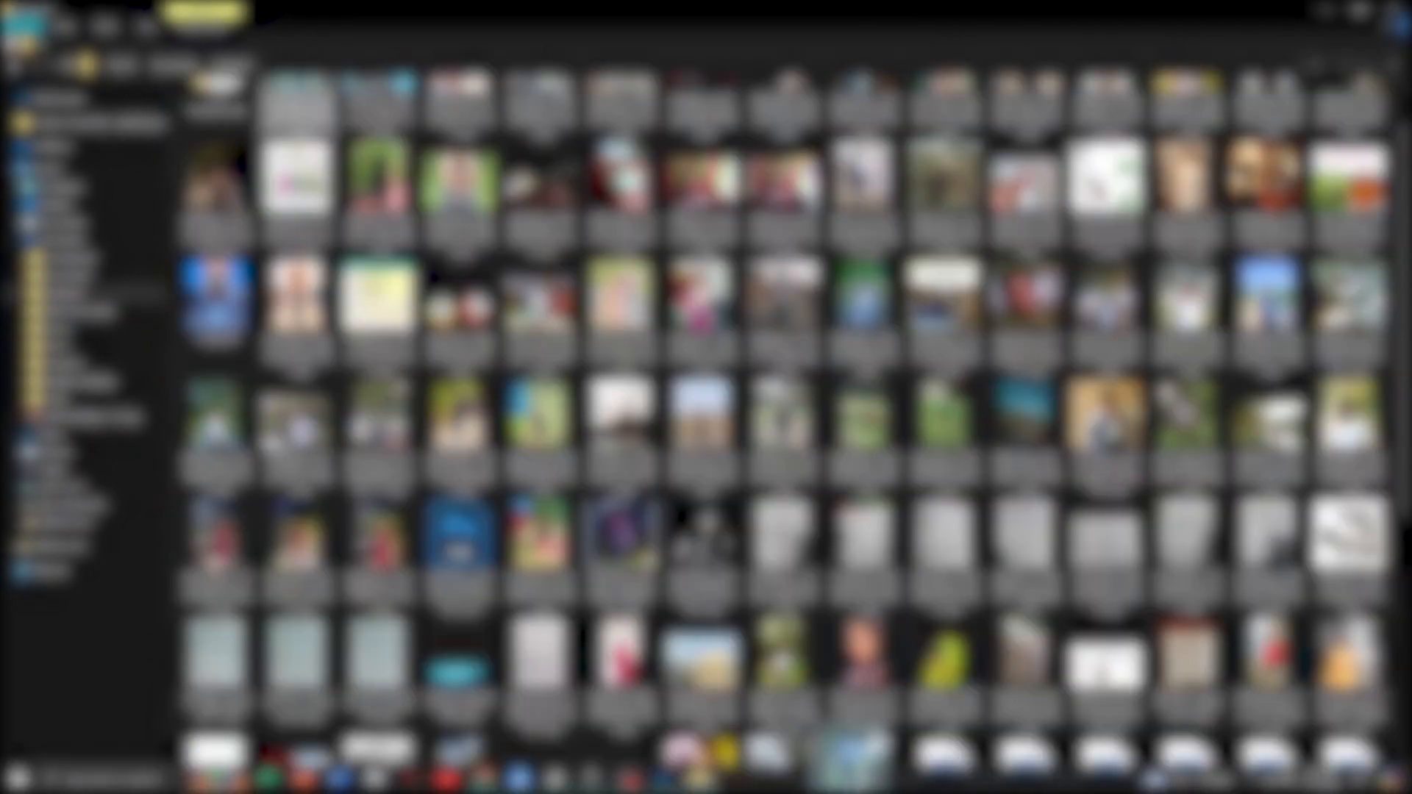
{"action": "scroll", "coordinate": [795, 426], "scroll_direction": "down", "scroll_amount": 2}
{"action": "scroll", "coordinate": [794, 426], "scroll_direction": "down", "scroll_amount": 3}
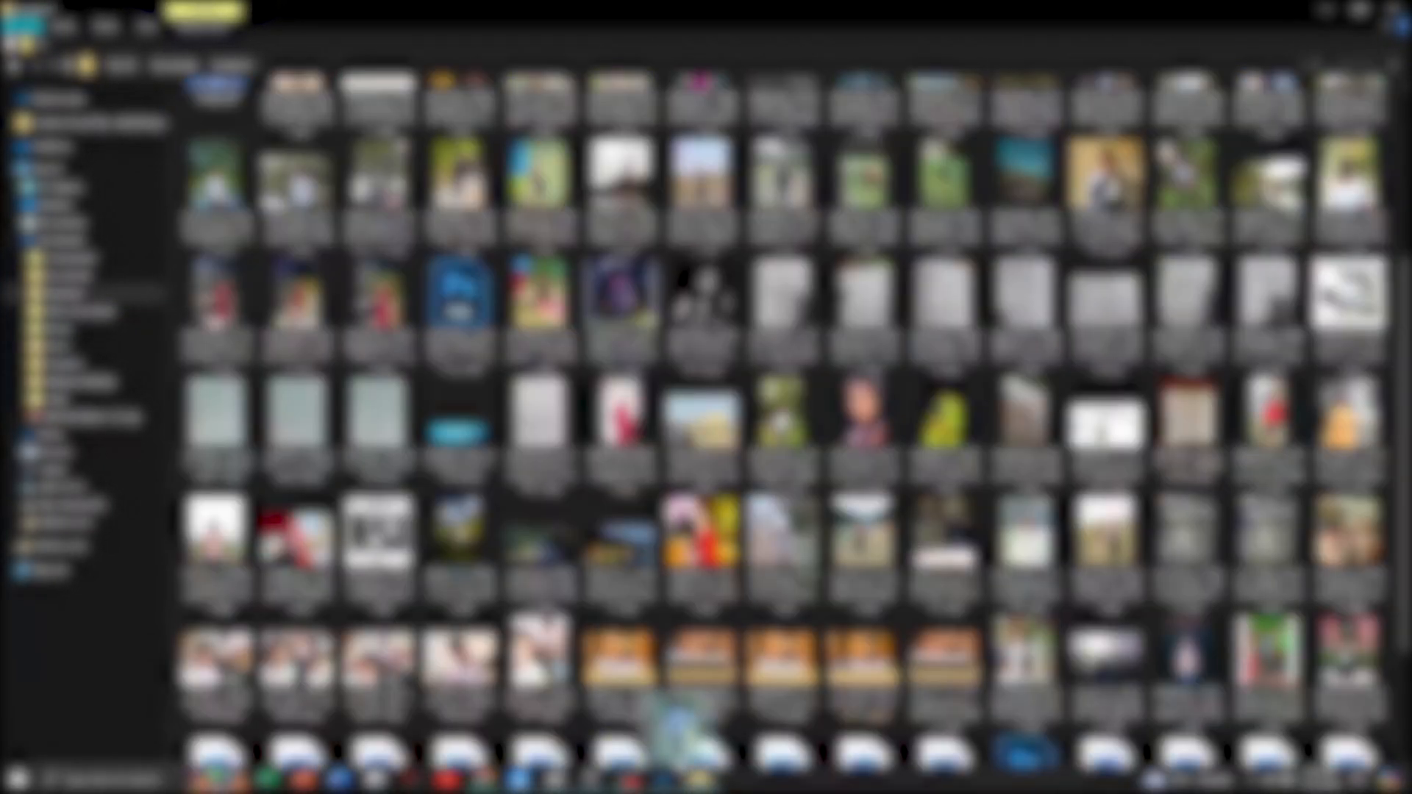
{"action": "left_click_drag", "start_coordinate": [453, 401], "coordinate": [120, 507]}
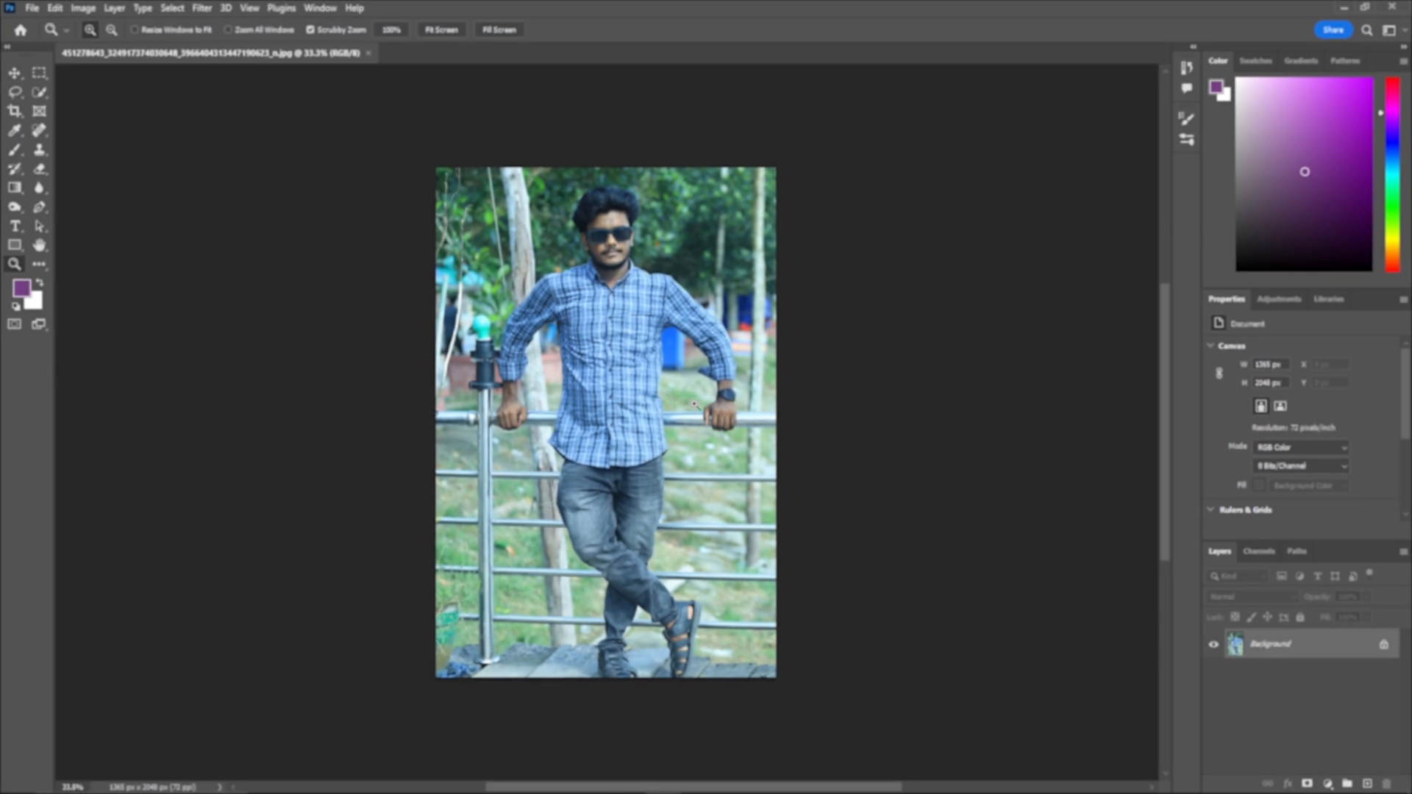
{"action": "left_click_drag", "start_coordinate": [728, 415], "coordinate": [746, 418]}
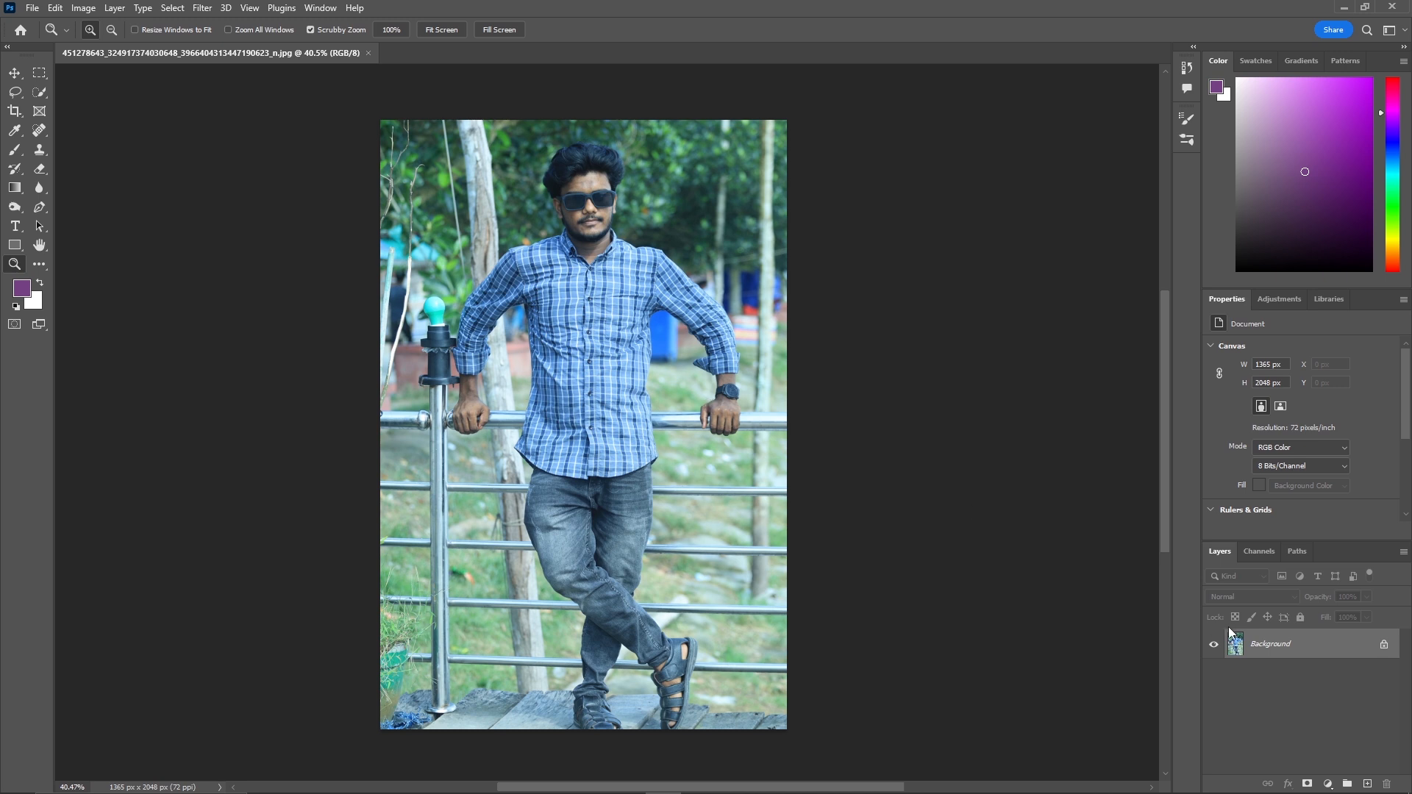
{"action": "left_click_drag", "start_coordinate": [1370, 651], "coordinate": [1364, 781]}
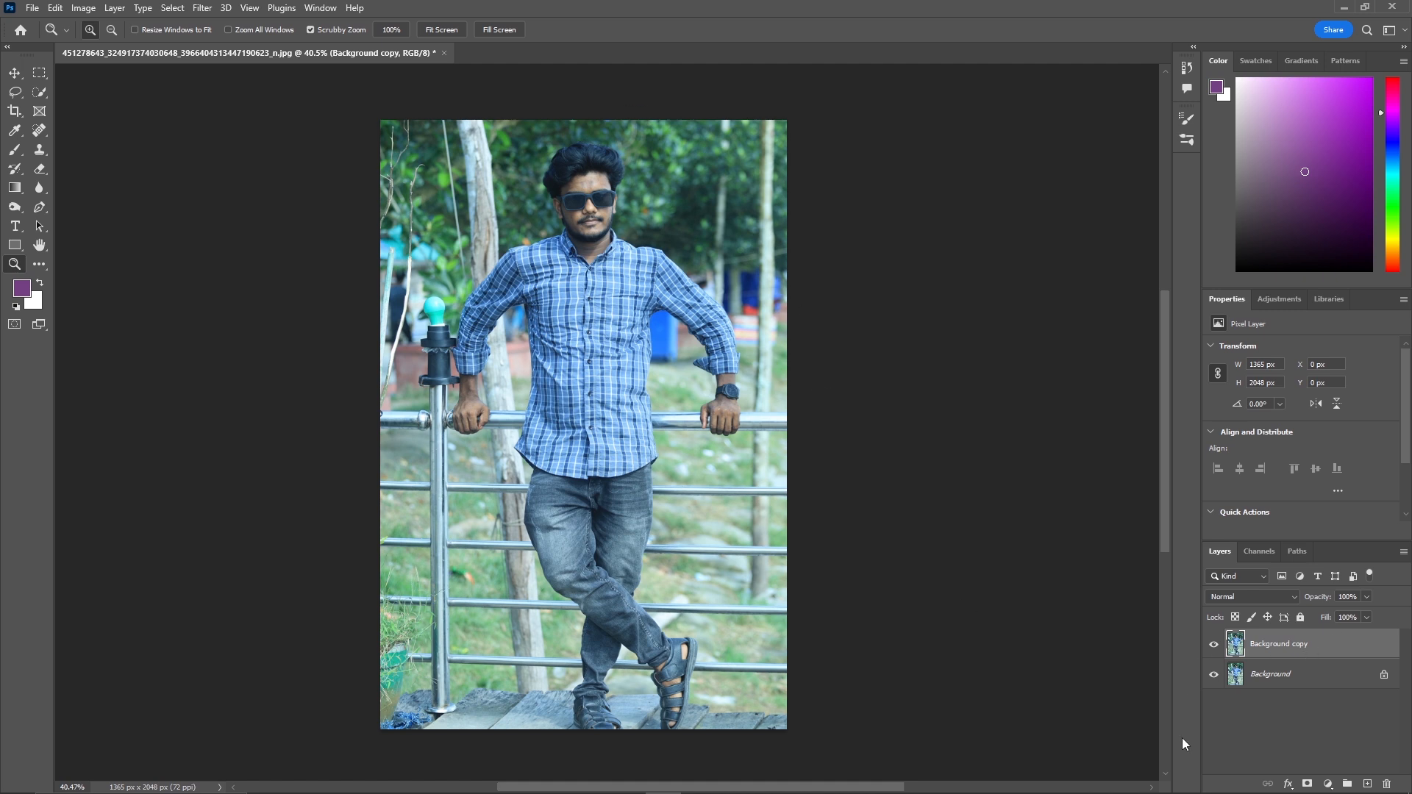
{"action": "left_click", "coordinate": [1318, 683]}
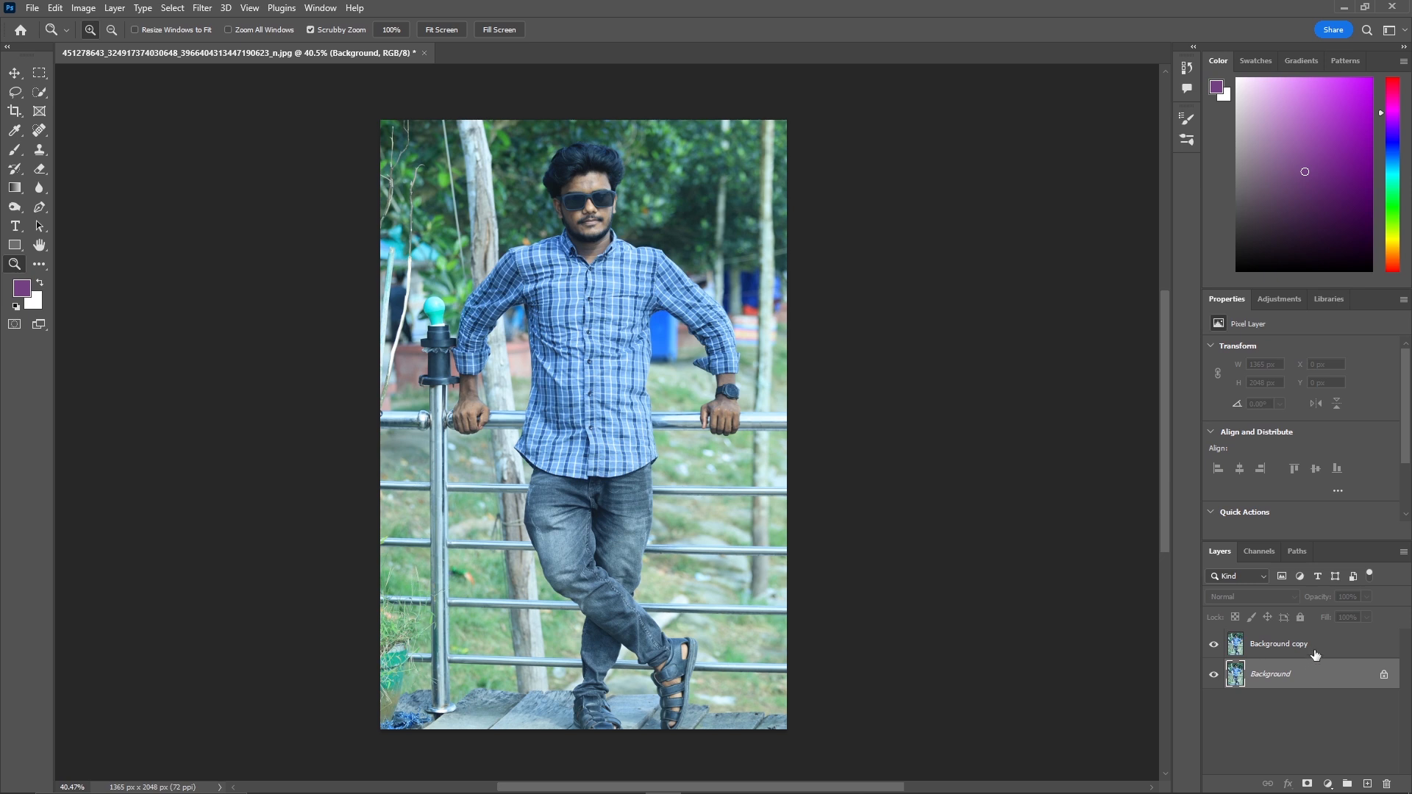
{"action": "left_click", "coordinate": [1316, 653]}
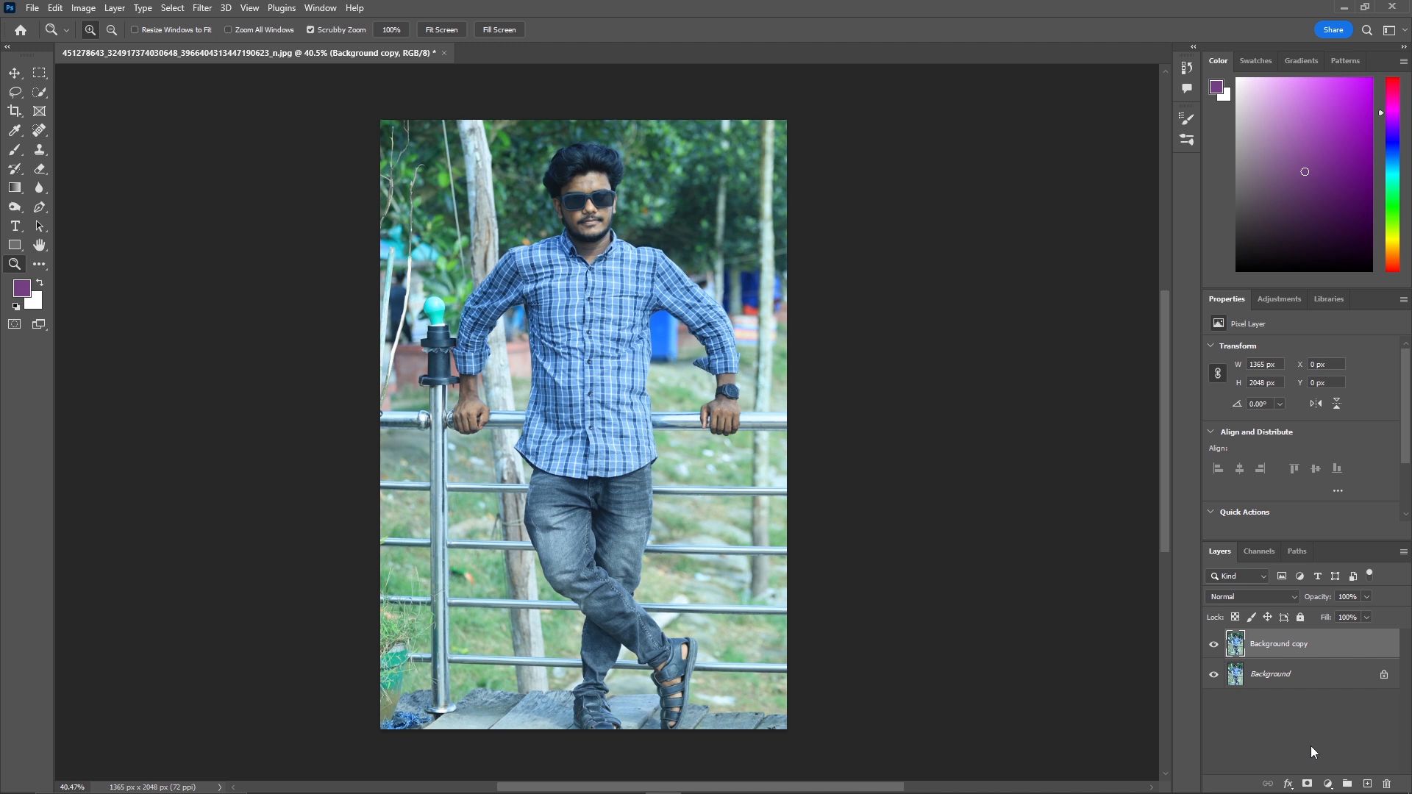
{"action": "key", "text": "Delete"}
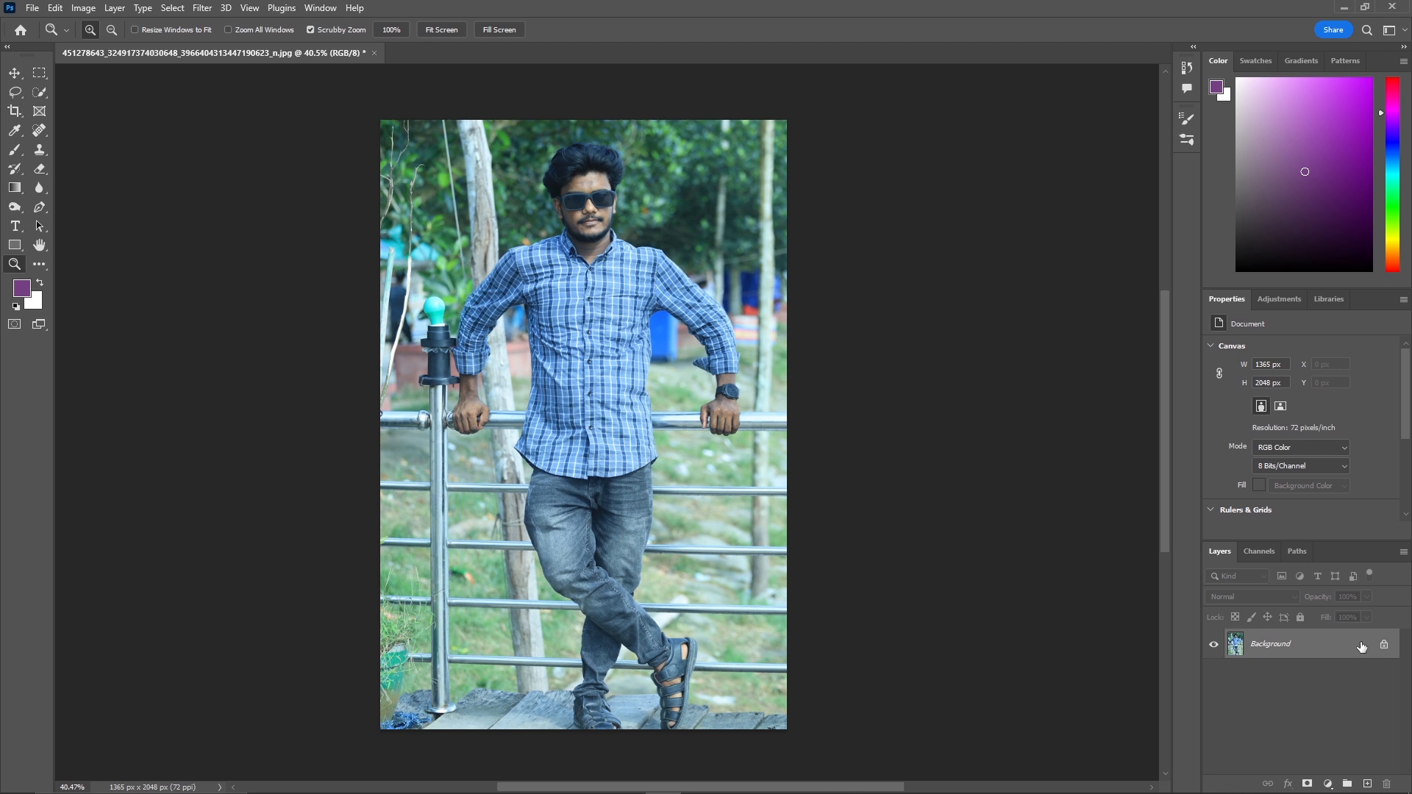
Duplicate the Background layer and keep the Background copy layer selected.
{"action": "left_click_drag", "start_coordinate": [1361, 646], "coordinate": [1369, 783]}
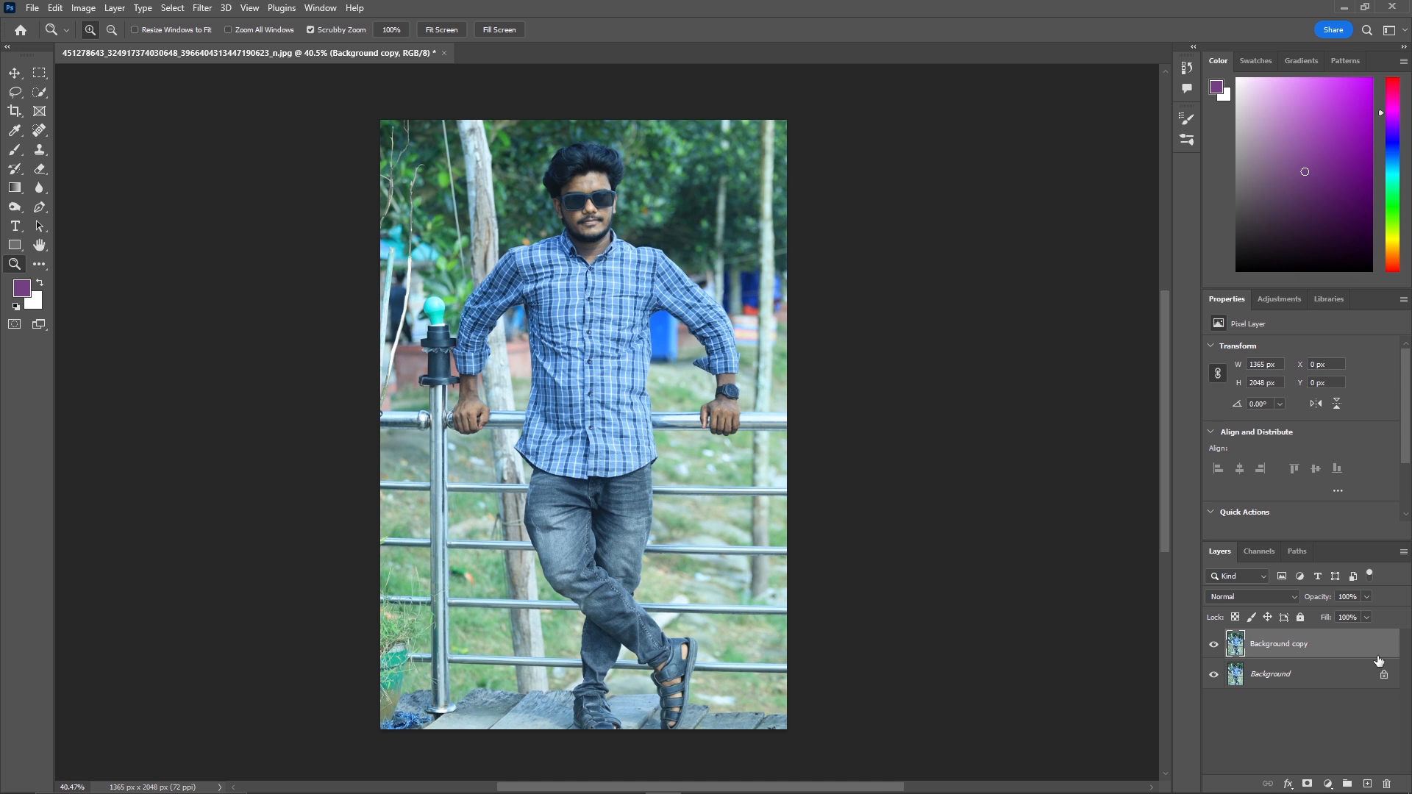
{"action": "left_click", "coordinate": [1334, 680]}
{"action": "left_click", "coordinate": [1336, 652]}
Open Neural Filters and switch on the Photo Restoration filter for the copy layer.
{"action": "left_click", "coordinate": [209, 9]}
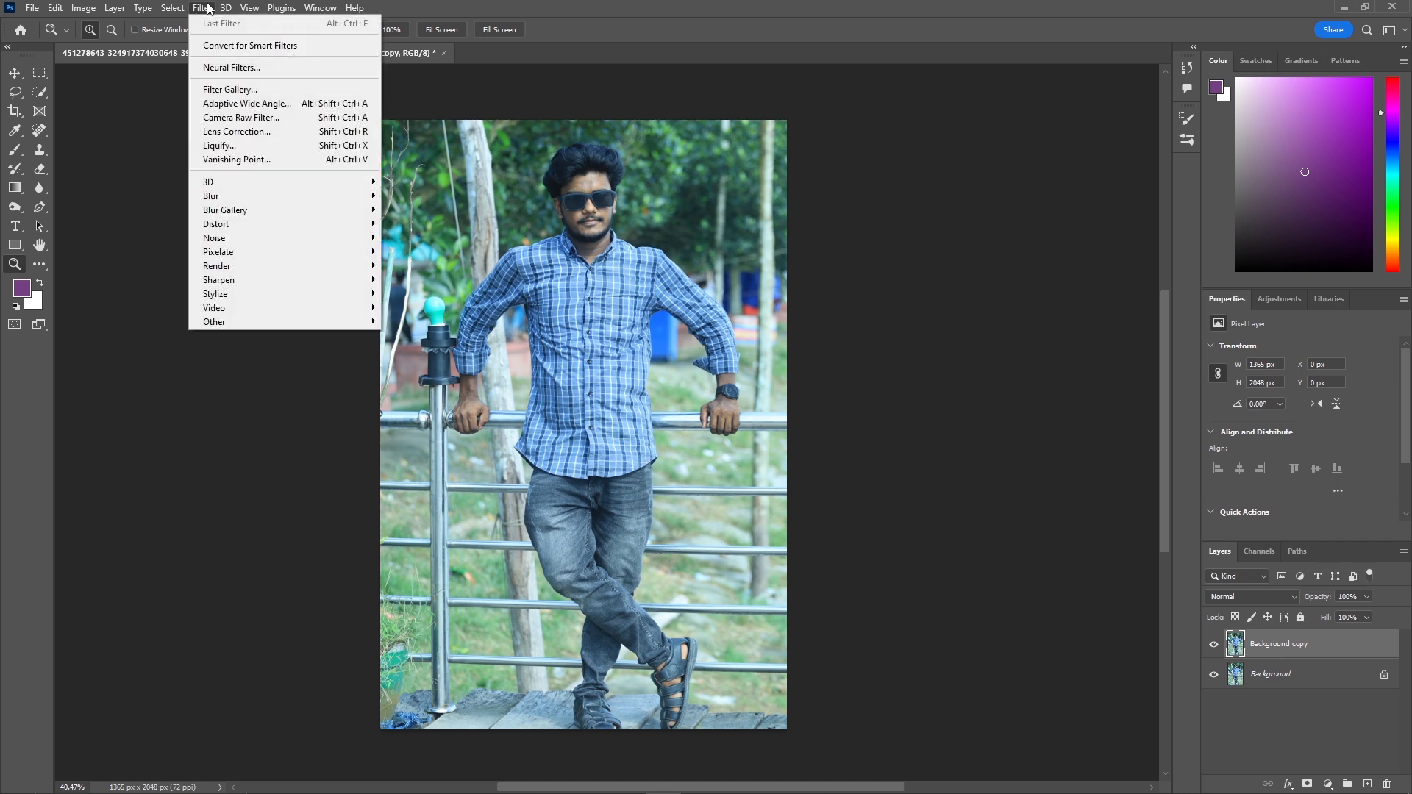
{"action": "left_click", "coordinate": [280, 70]}
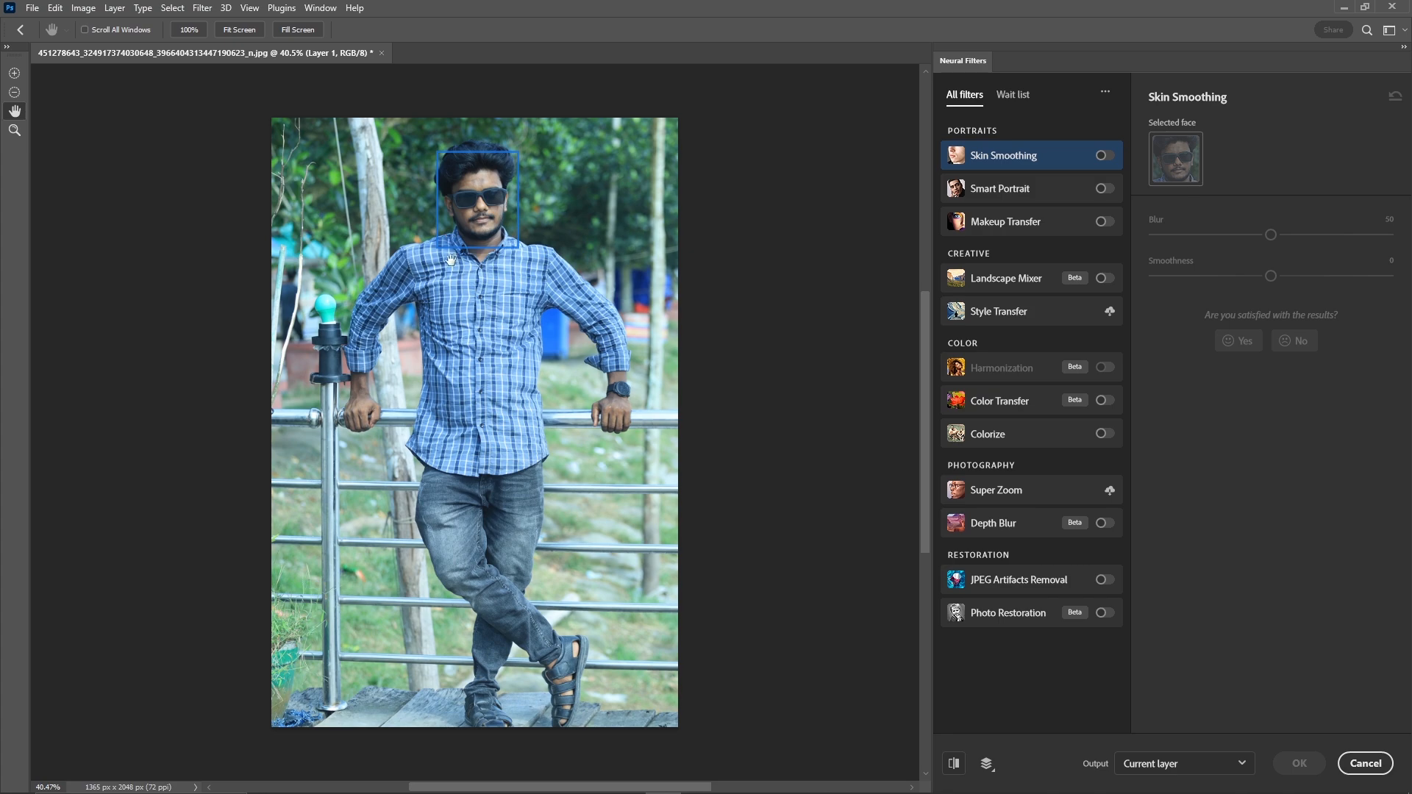
{"action": "left_click", "coordinate": [12, 132]}
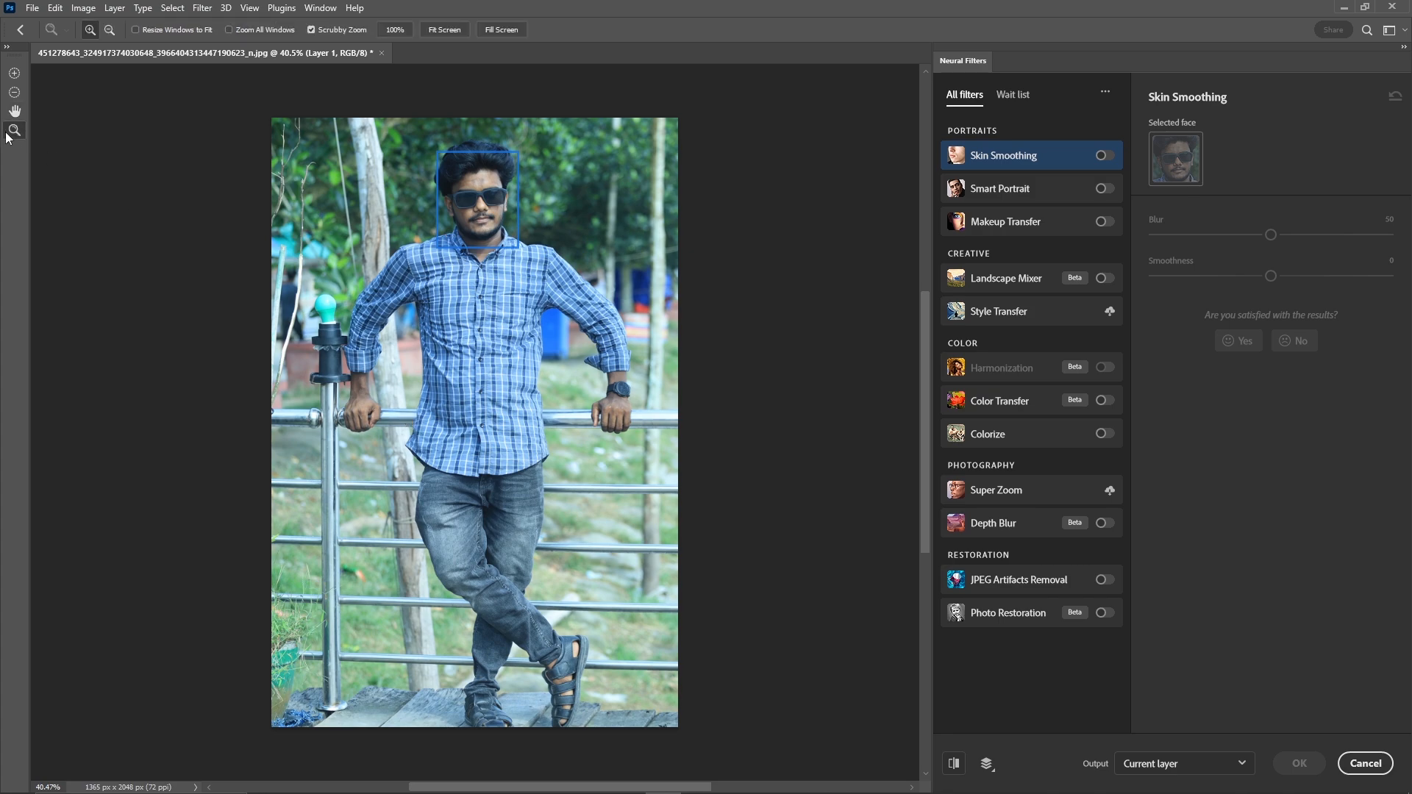
{"action": "left_click_drag", "start_coordinate": [478, 199], "coordinate": [464, 363]}
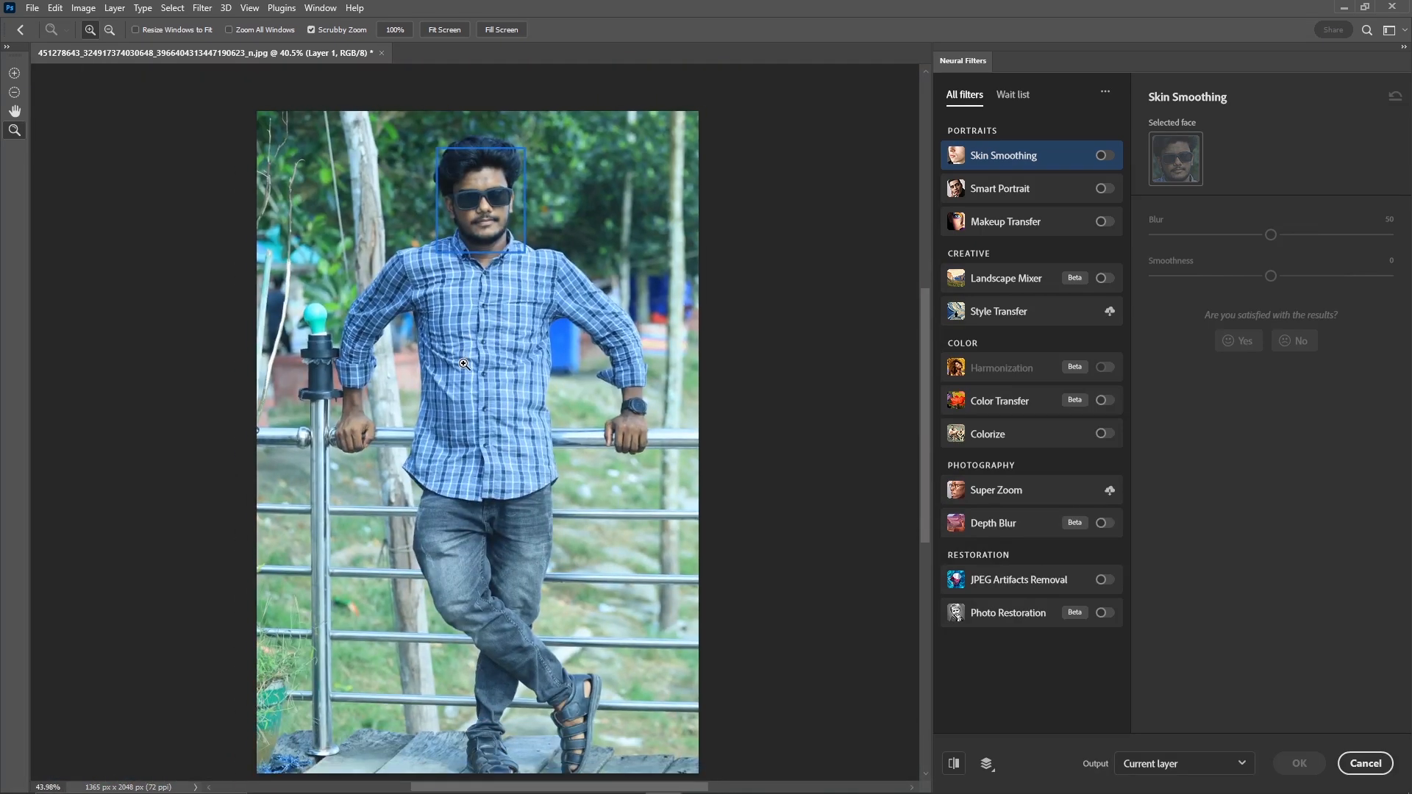
{"action": "left_click", "coordinate": [1099, 615]}
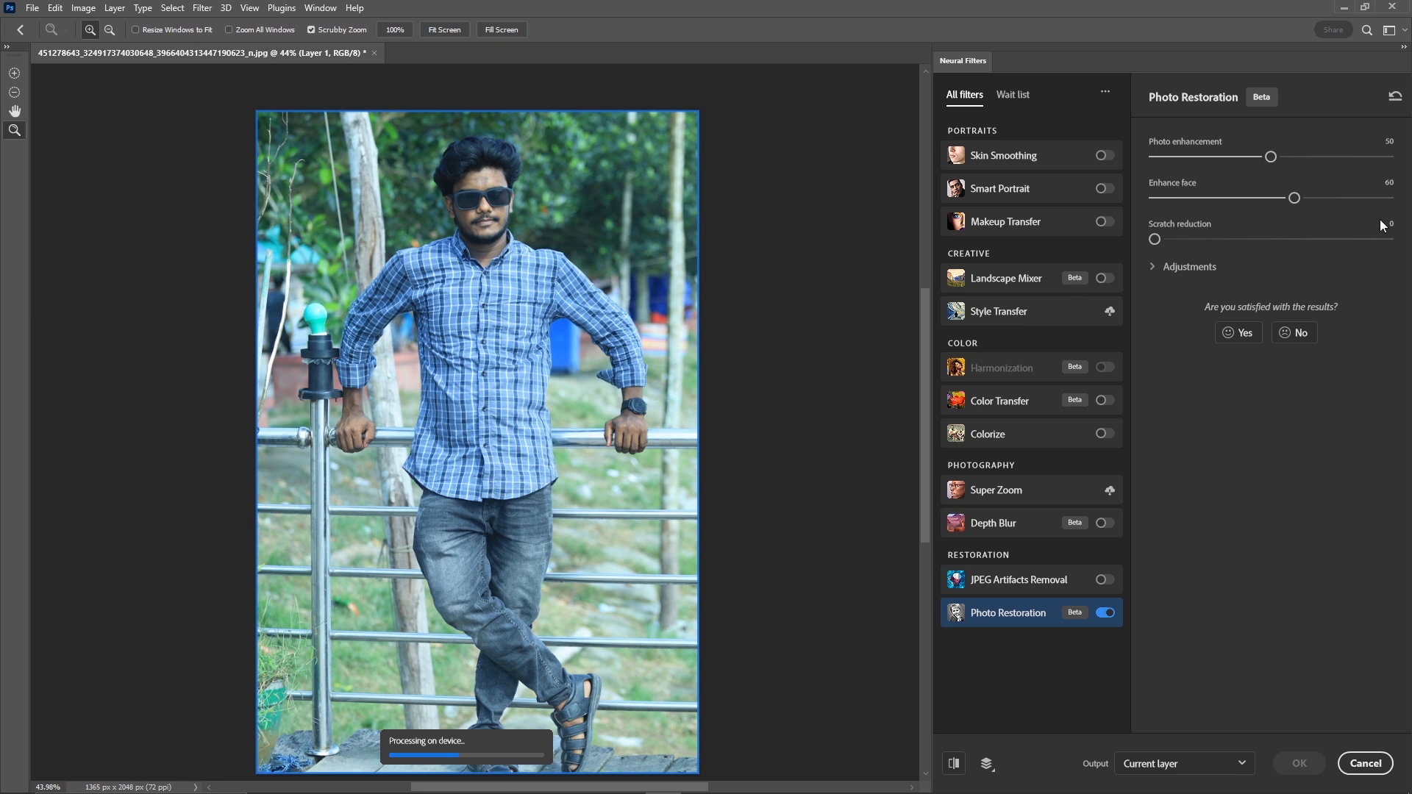
Expand the Adjustments section, apply Photo Restoration to the current layer, and deselect.
{"action": "left_click", "coordinate": [1147, 273]}
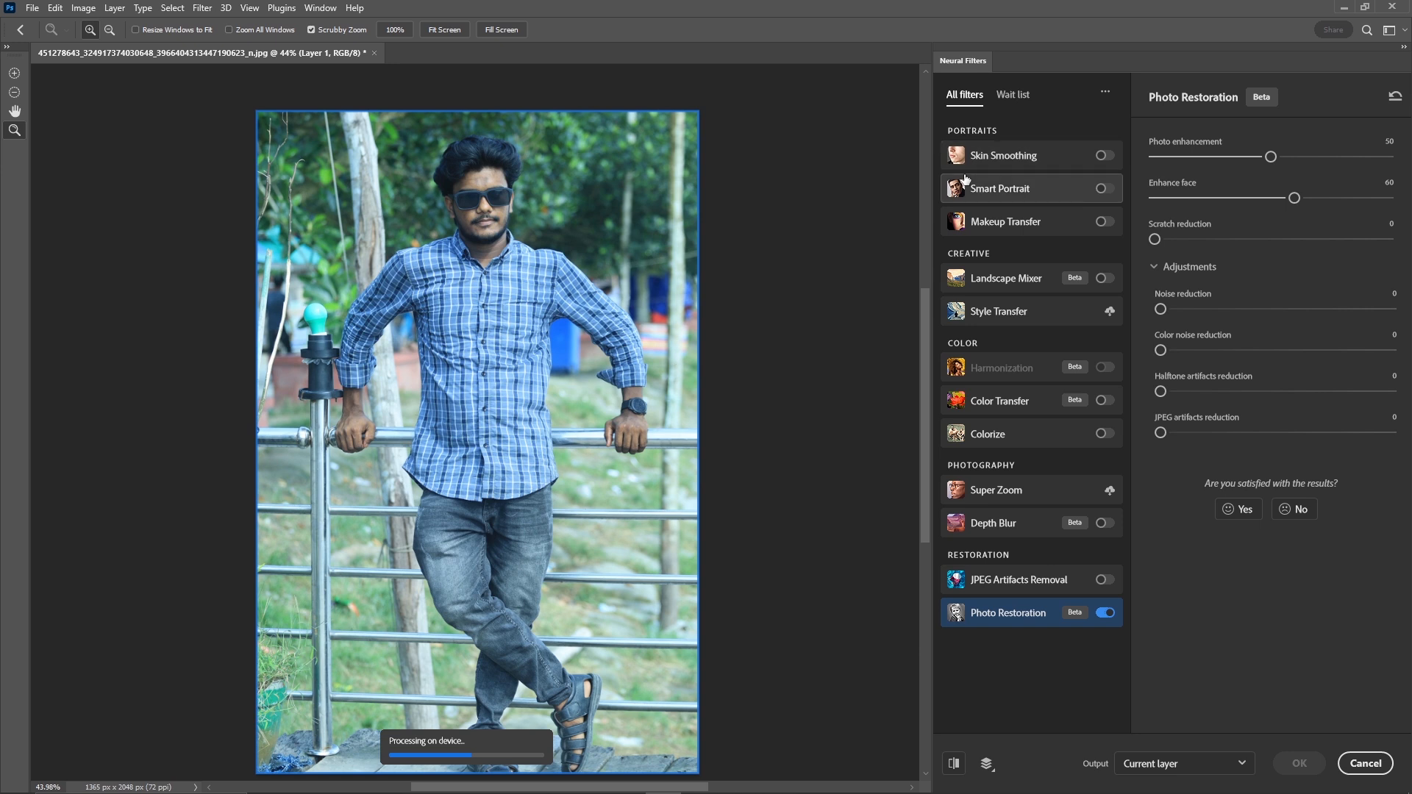
{"action": "scroll", "coordinate": [425, 316], "scroll_direction": "down", "scroll_amount": 1}
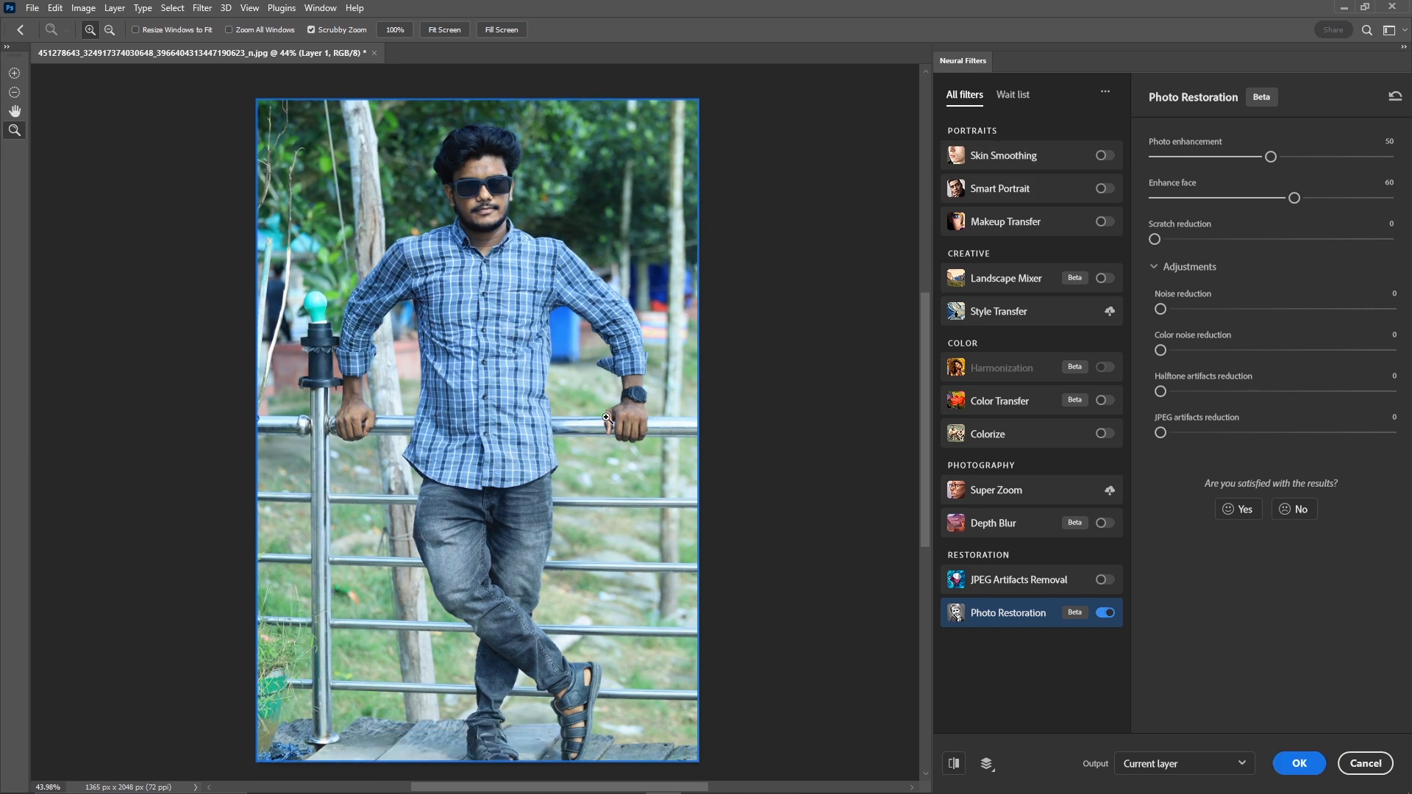
{"action": "scroll", "coordinate": [689, 441], "scroll_direction": "down", "scroll_amount": 1}
{"action": "mouse_move", "coordinate": [642, 397]}
{"action": "left_mouse_down"}
{"action": "mouse_move", "coordinate": [608, 400]}
{"action": "mouse_move", "coordinate": [634, 396]}
{"action": "left_mouse_up"}
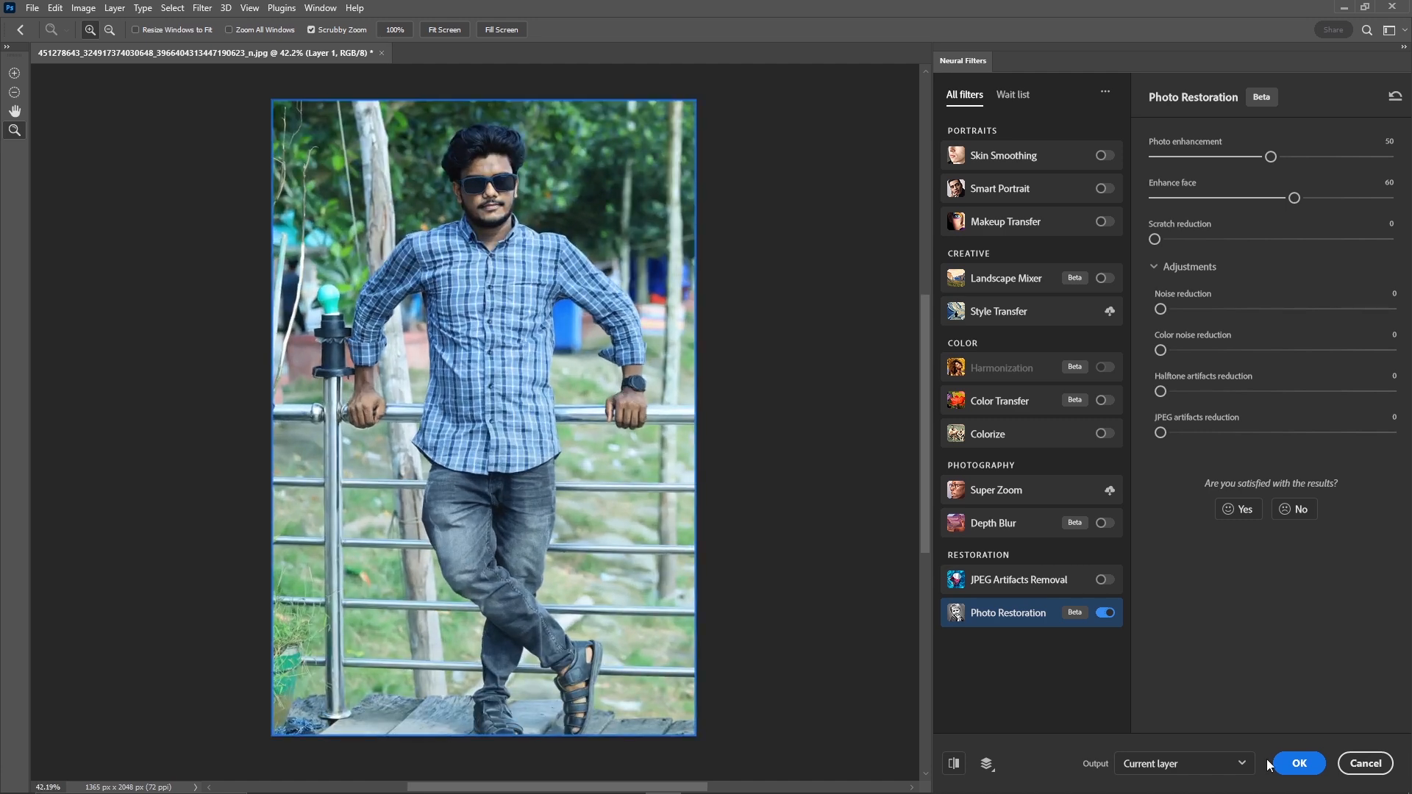
{"action": "left_click", "coordinate": [1298, 763]}
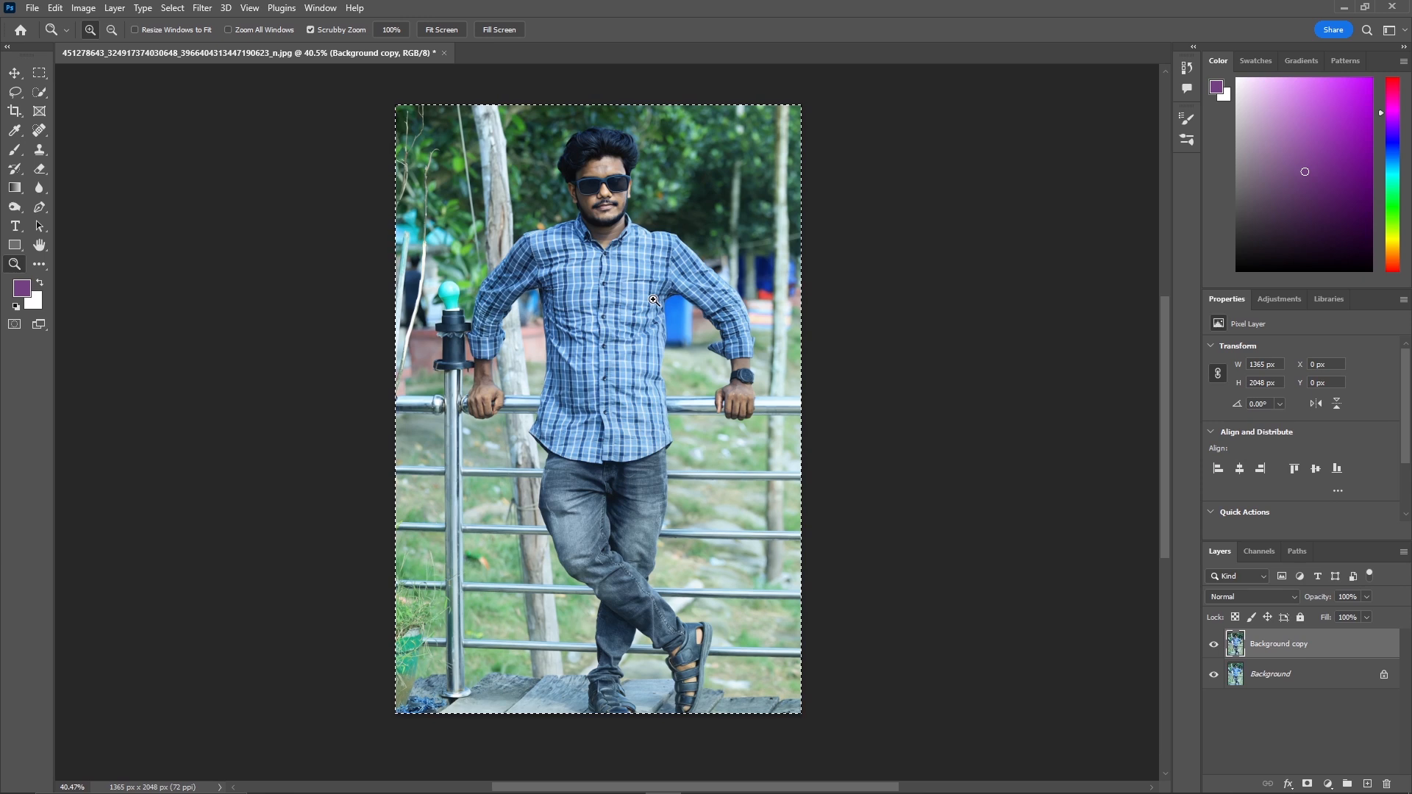
{"action": "key", "text": "ctrl+d"}
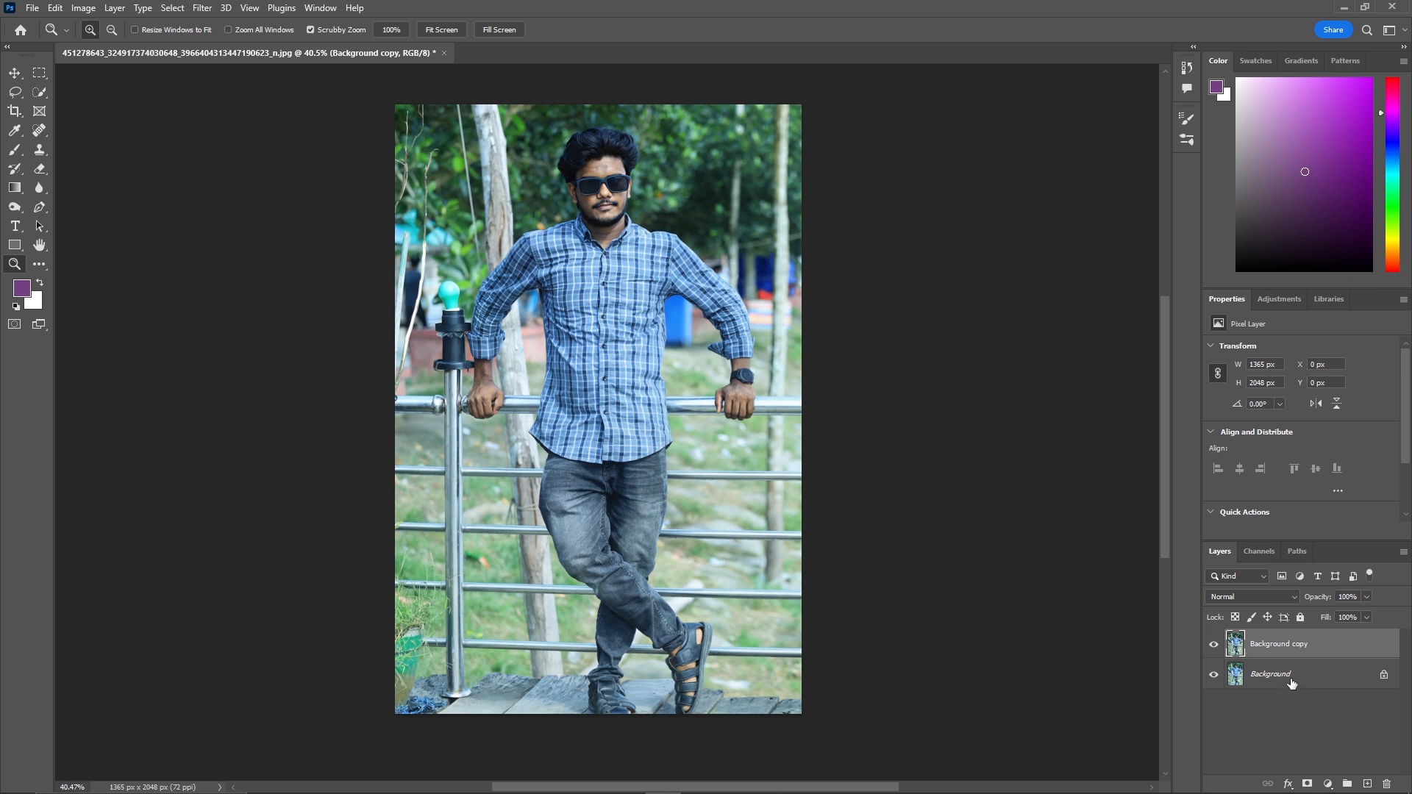
Hide and show the Background copy layer to compare the restored photo with the original.
{"action": "left_click", "coordinate": [1214, 645]}
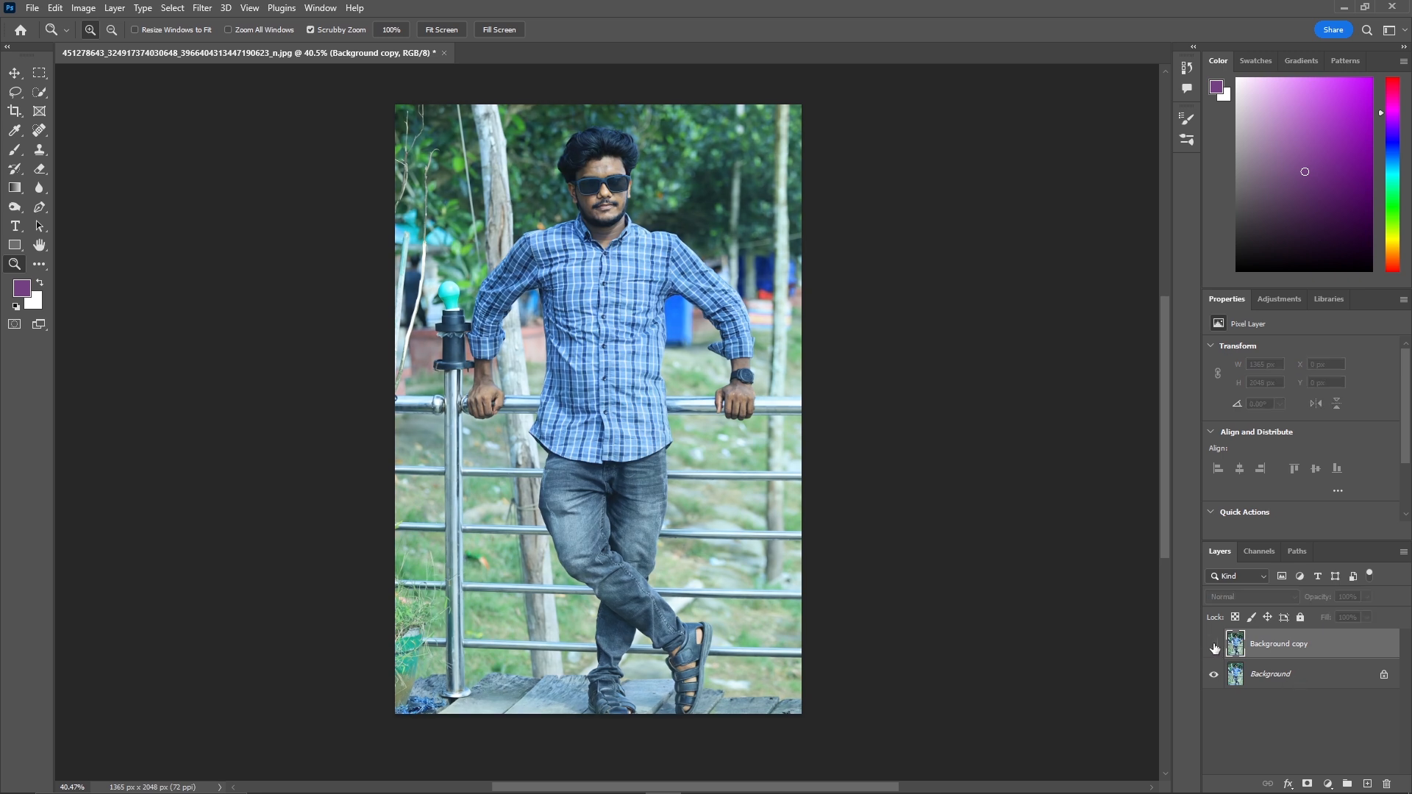
{"action": "left_click", "coordinate": [1213, 647]}
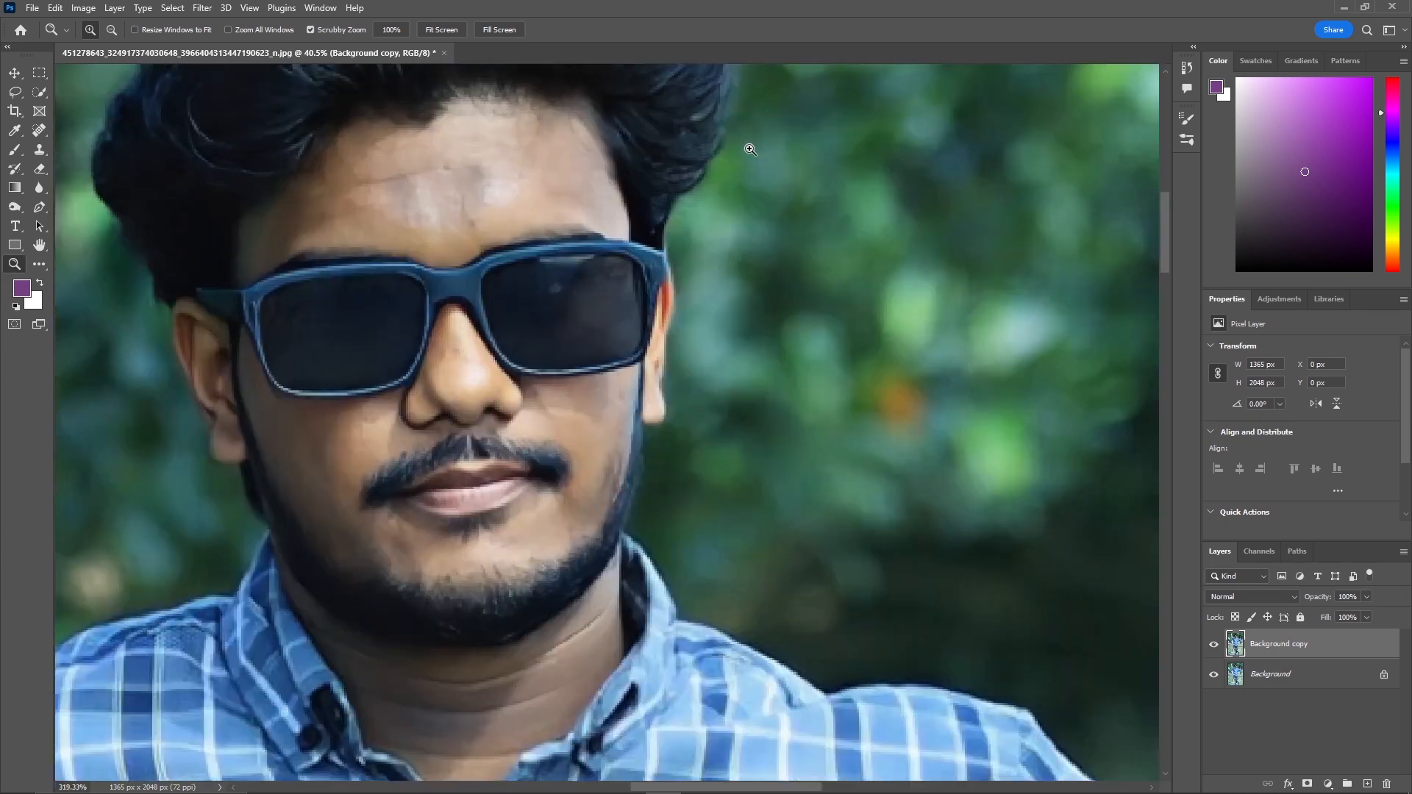
Resize the image to 1768 × 2652 pixels with resampling kept on.
{"action": "left_click_drag", "start_coordinate": [647, 164], "coordinate": [642, 295]}
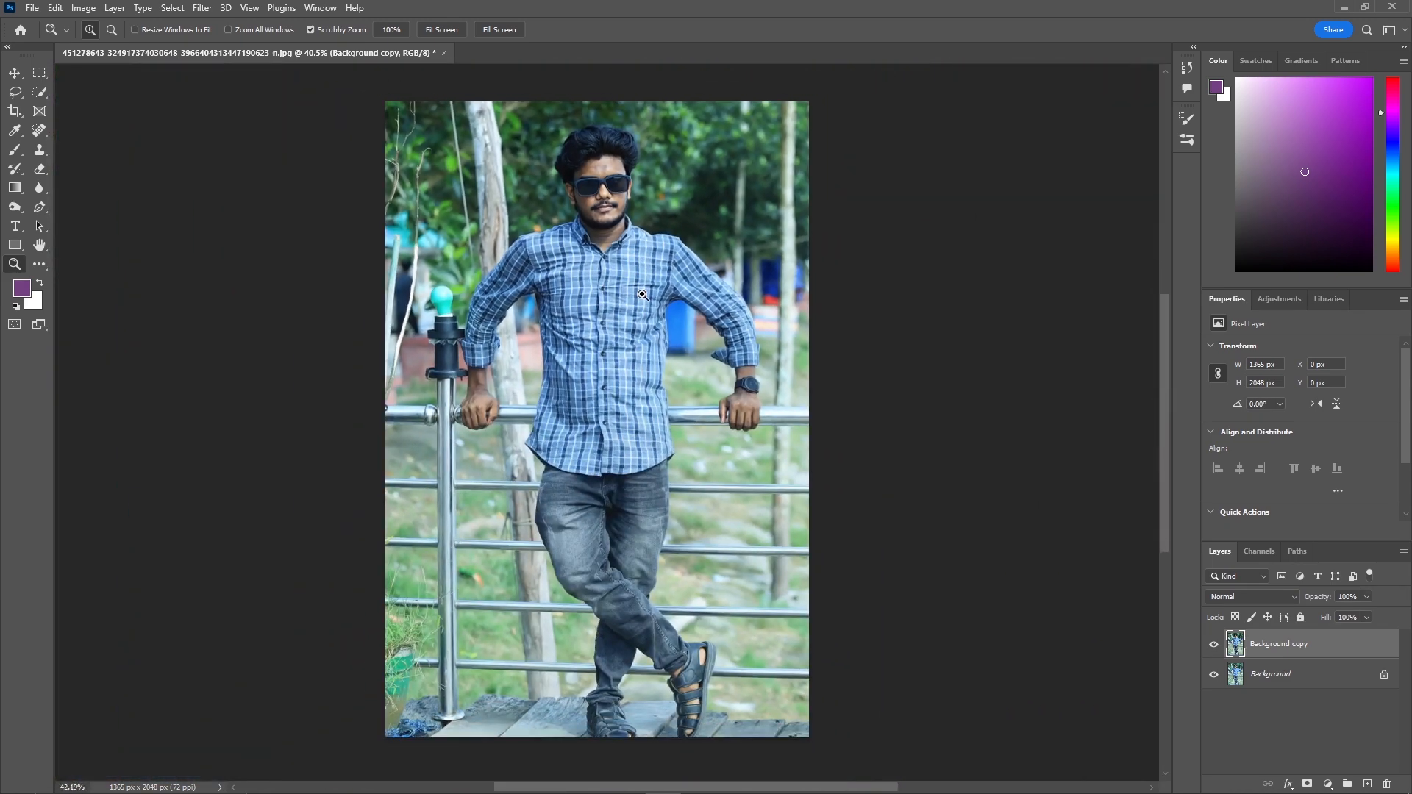
{"action": "left_click", "coordinate": [83, 8]}
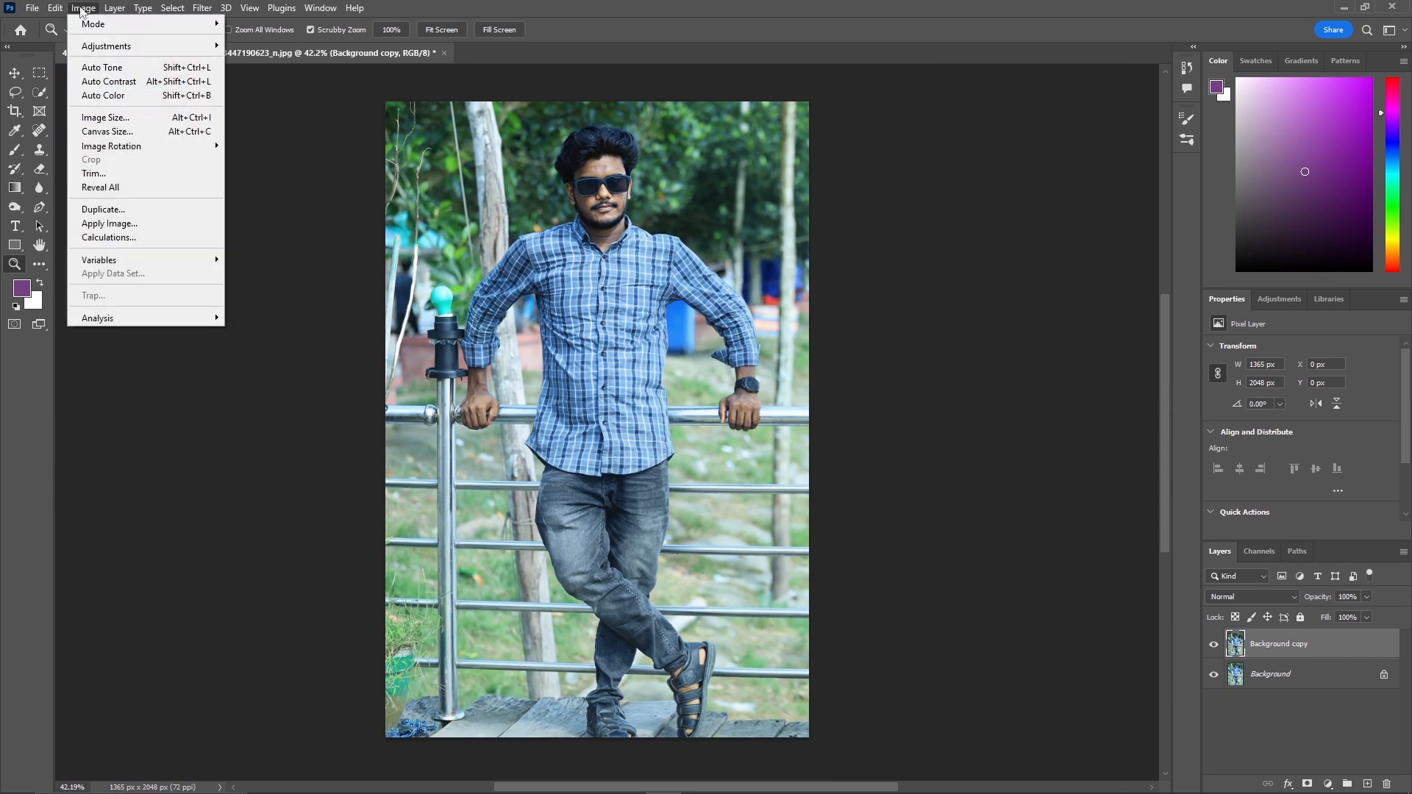
{"action": "left_click", "coordinate": [104, 117]}
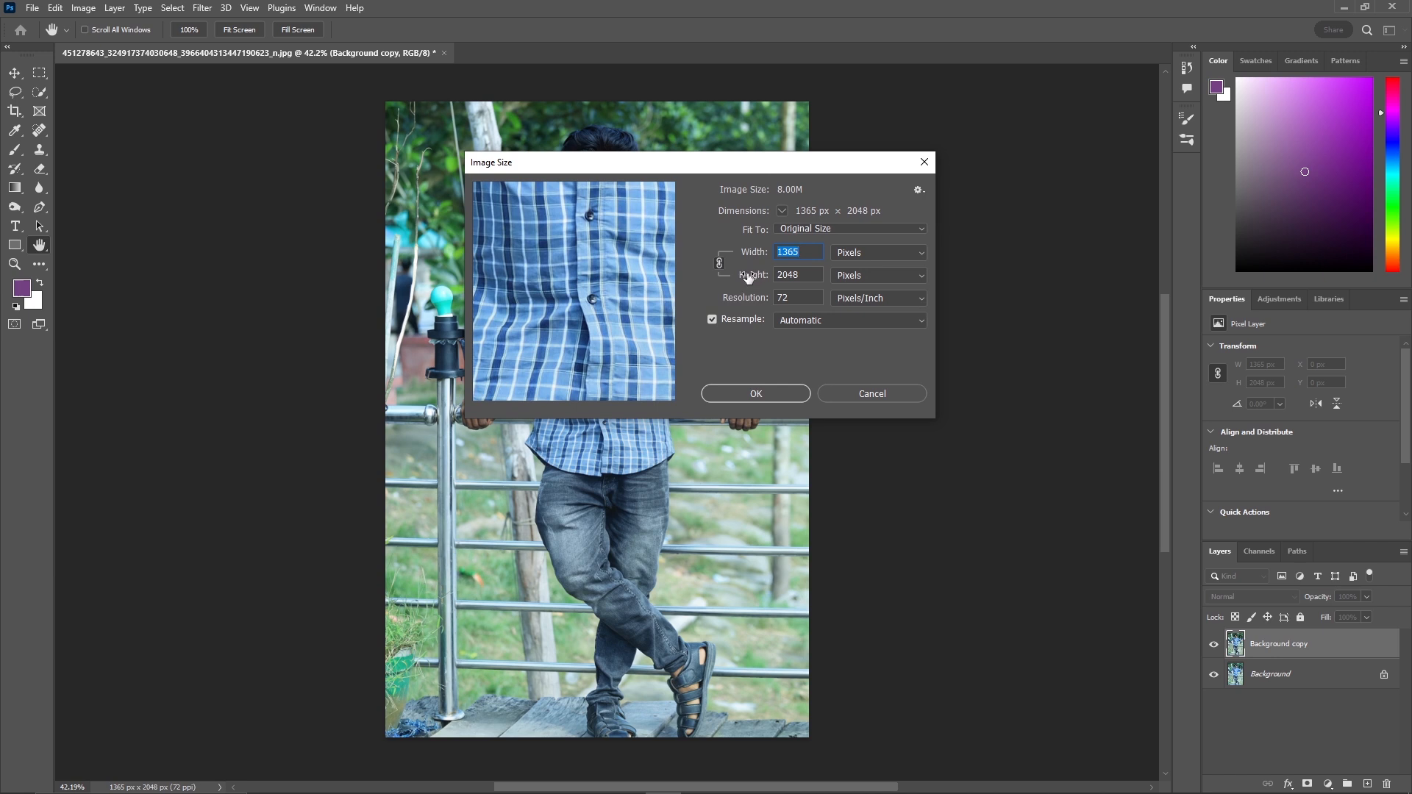
{"action": "left_click_drag", "start_coordinate": [747, 276], "coordinate": [1193, 328]}
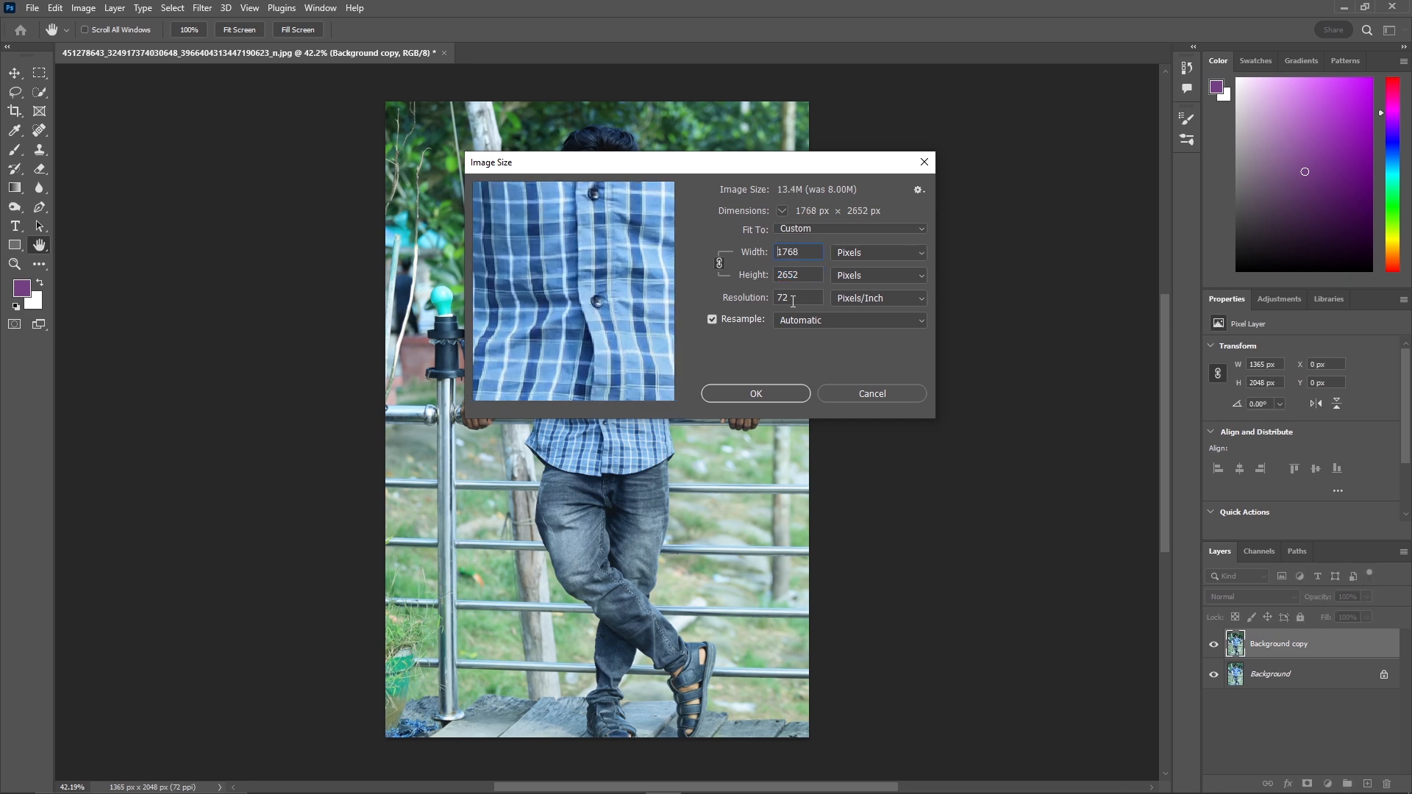
{"action": "left_click", "coordinate": [756, 396]}
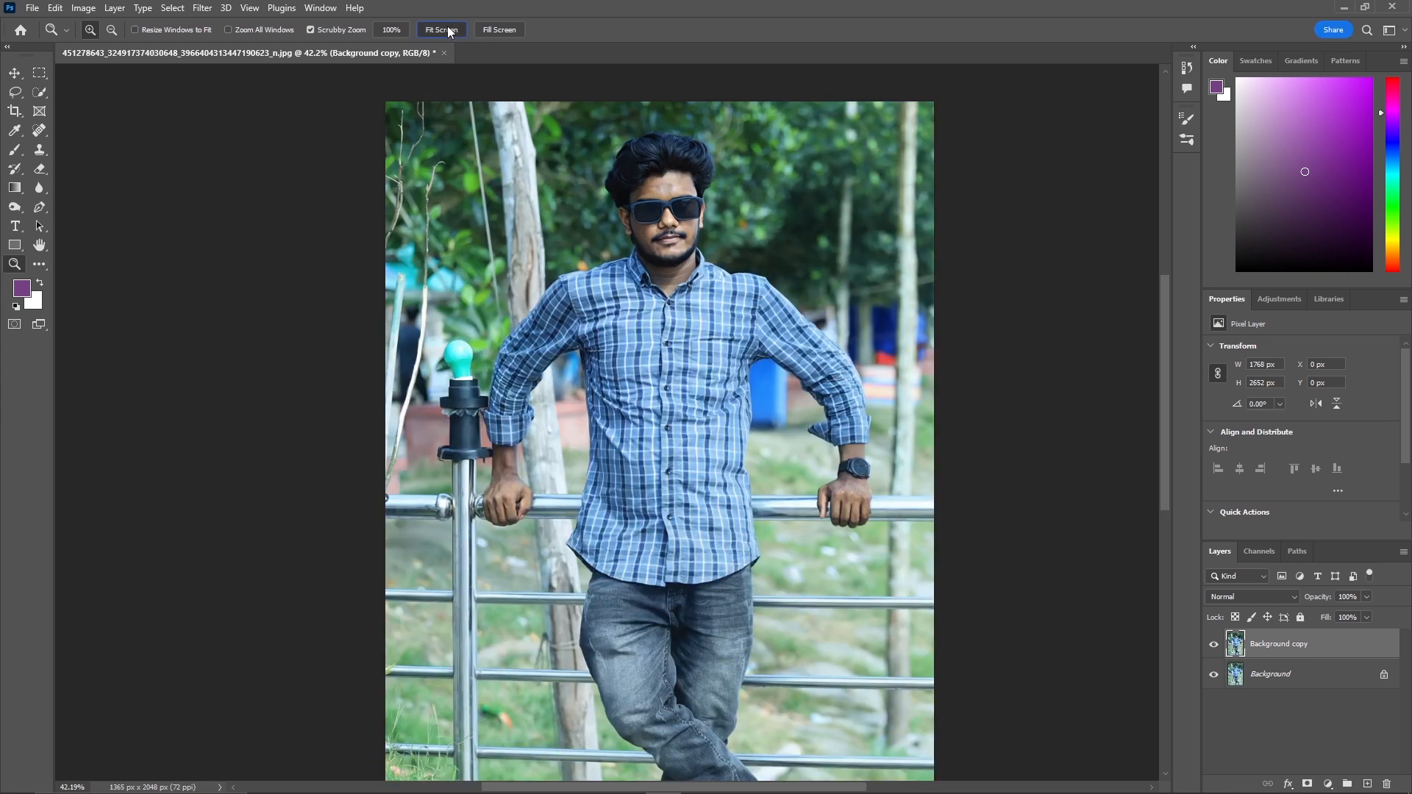
Fit the image to the screen and zoom in to inspect the face detail.
{"action": "left_click", "coordinate": [443, 30]}
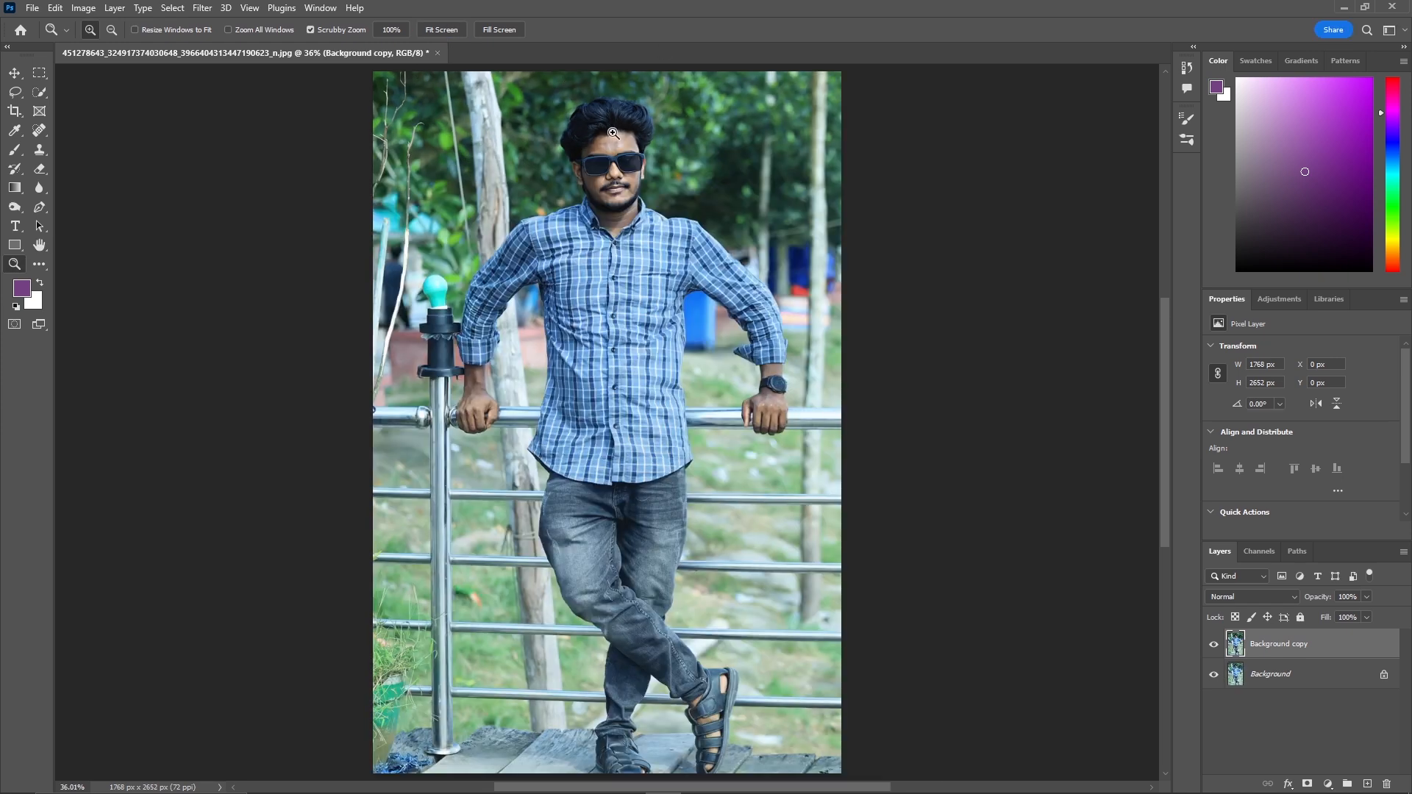
{"action": "left_click_drag", "start_coordinate": [612, 134], "coordinate": [688, 112]}
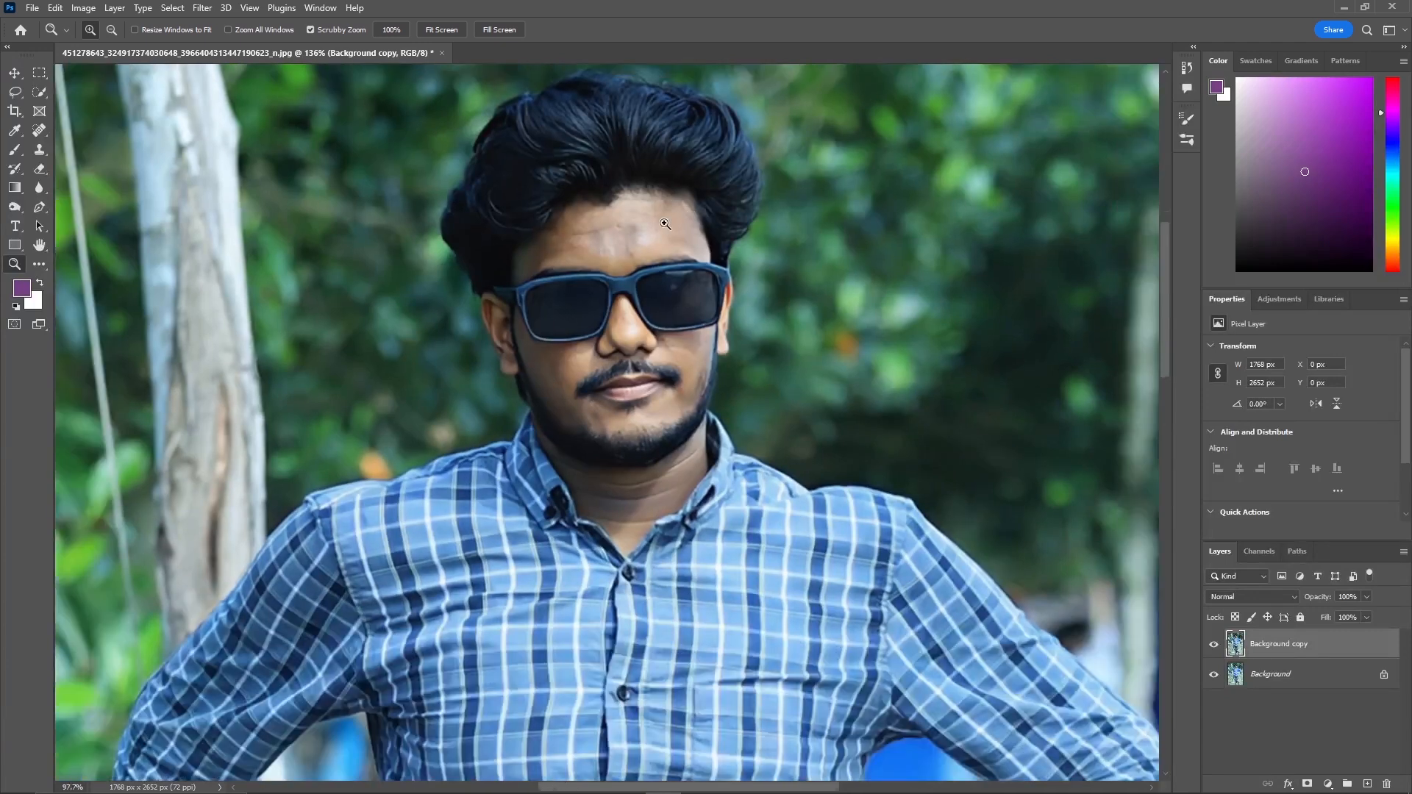
{"action": "left_click_drag", "start_coordinate": [665, 223], "coordinate": [632, 290]}
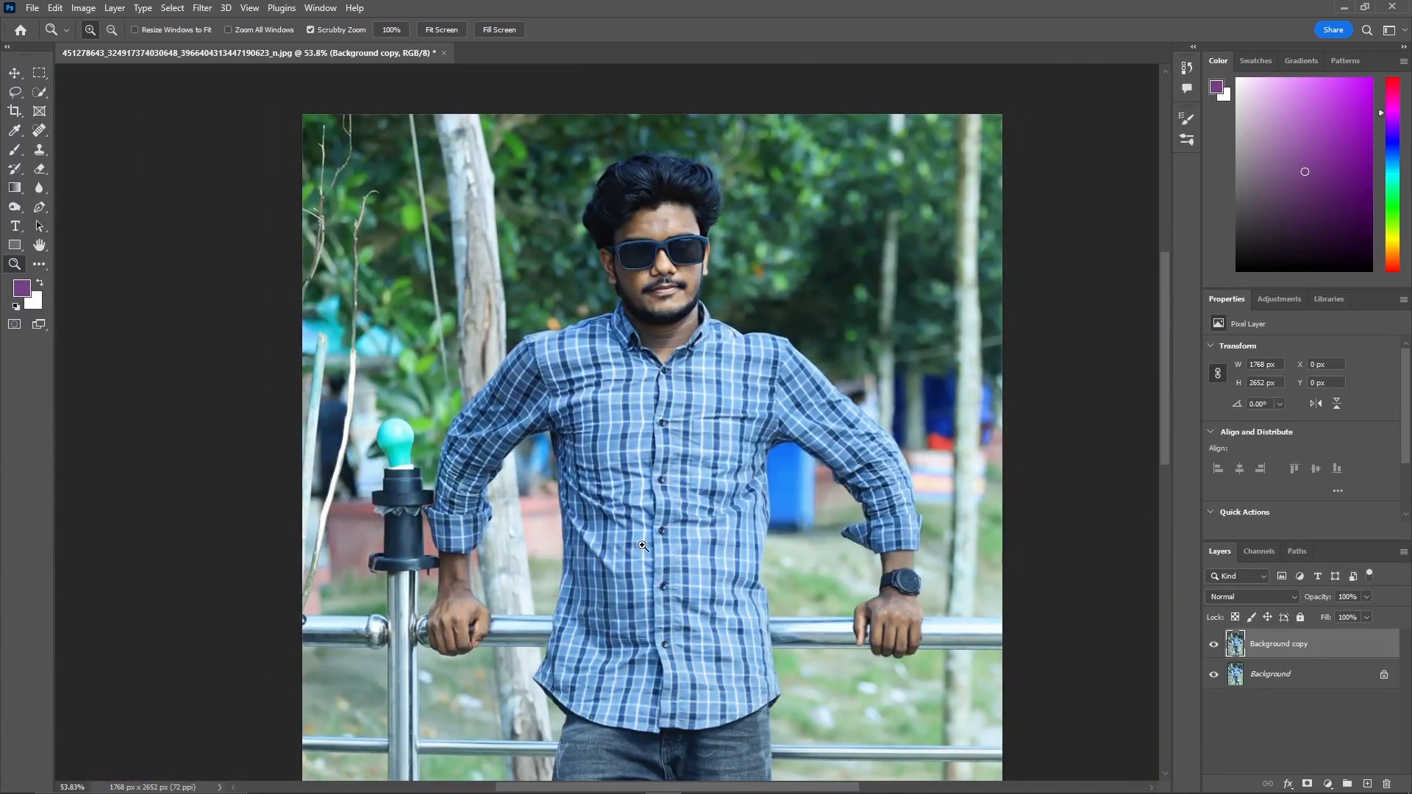
Zoom out slightly and duplicate the Background copy layer.
{"action": "left_click_drag", "start_coordinate": [642, 545], "coordinate": [621, 562]}
{"action": "left_click_drag", "start_coordinate": [765, 535], "coordinate": [793, 531]}
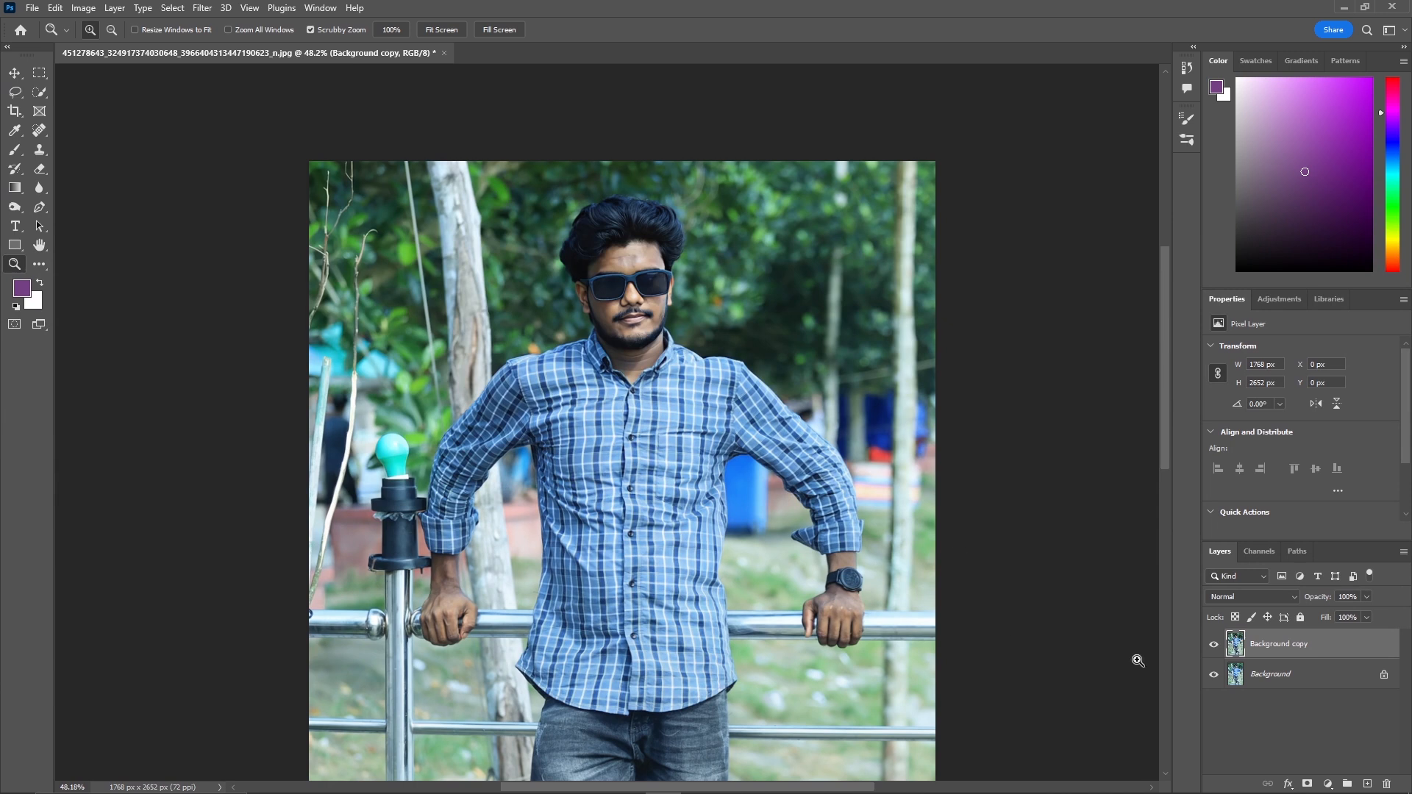
{"action": "left_click_drag", "start_coordinate": [1372, 646], "coordinate": [1367, 779]}
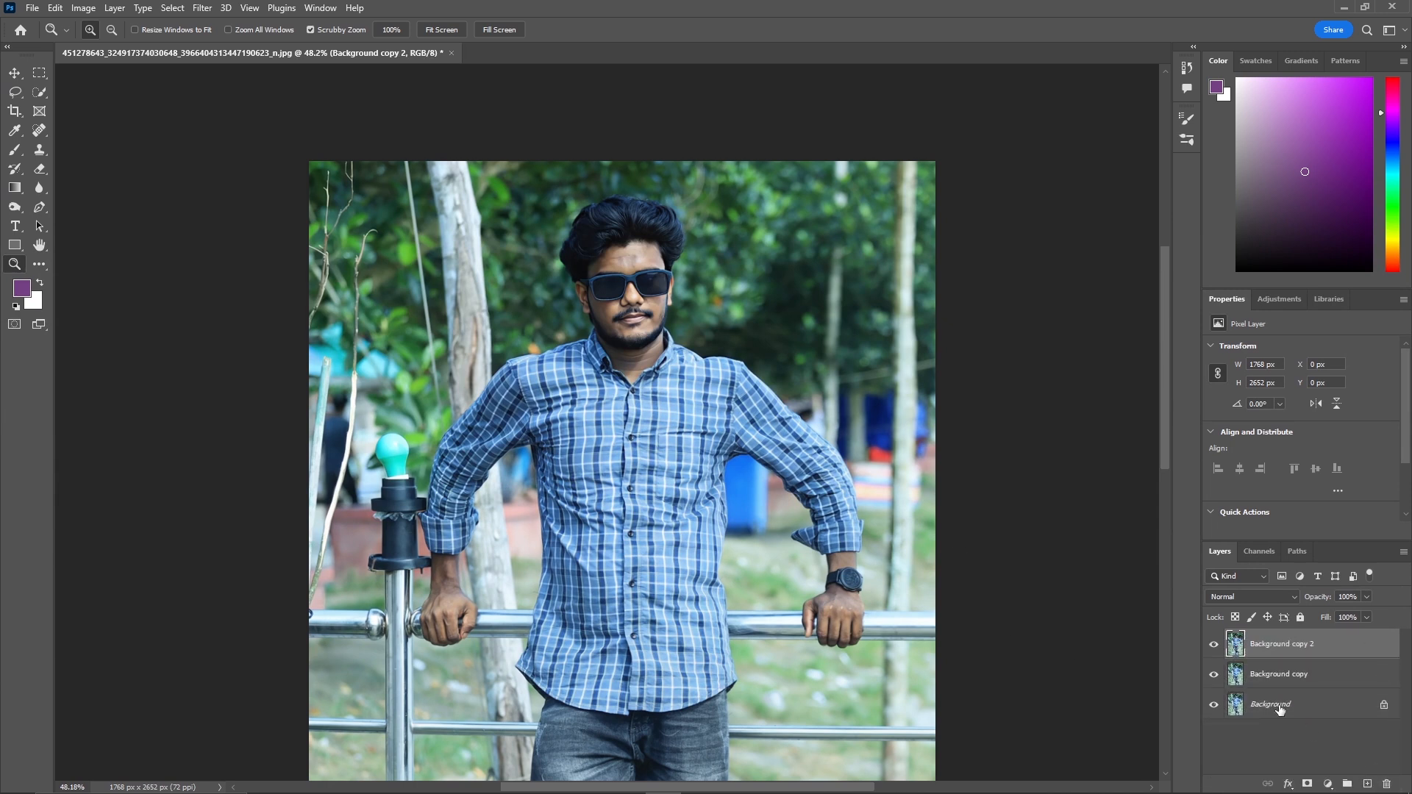
Zoom in on the face and select the forehead skin with the Quick Selection Tool, subtracting stray hair.
{"action": "left_click", "coordinate": [40, 92]}
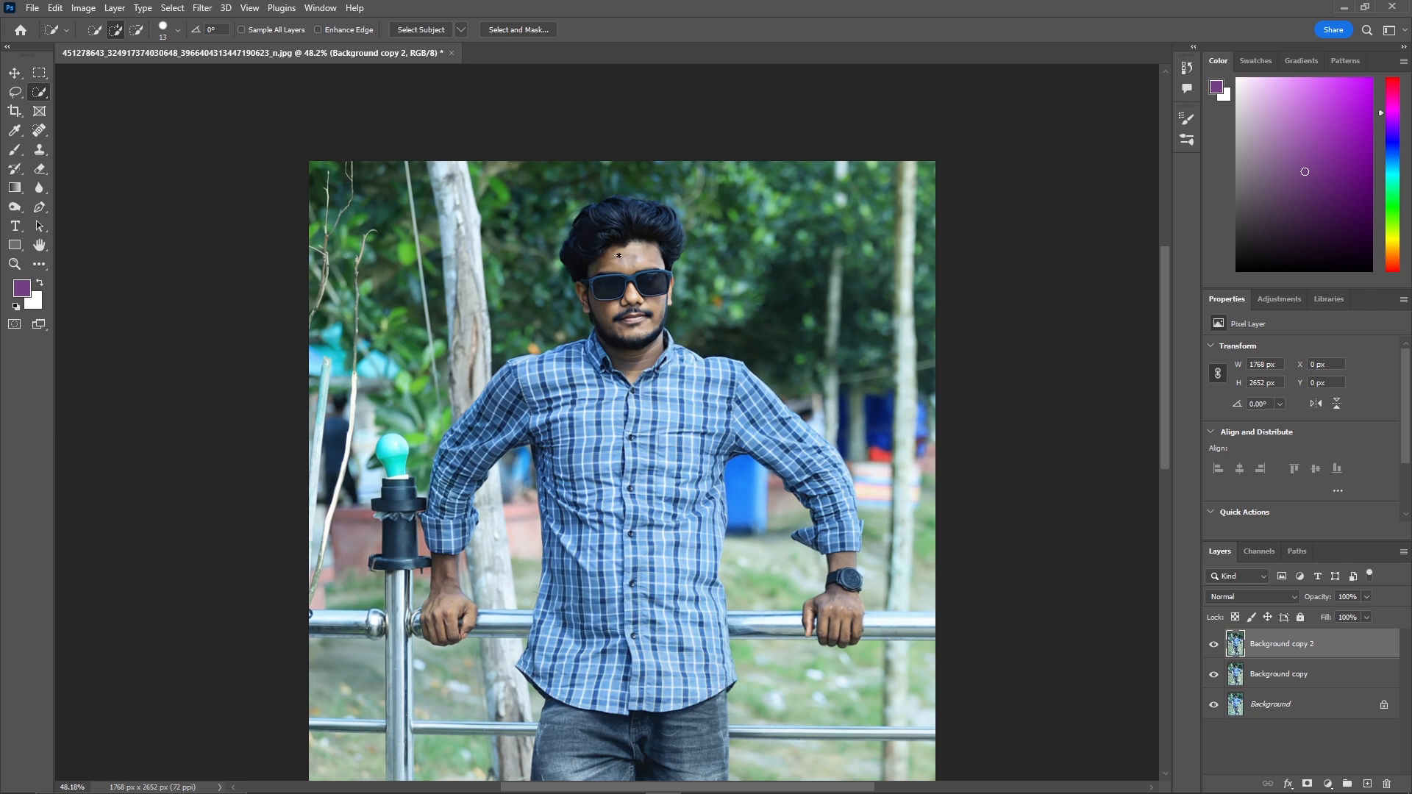
{"action": "key", "text": "z"}
{"action": "left_click_drag", "start_coordinate": [621, 342], "coordinate": [660, 288]}
{"action": "left_click_drag", "start_coordinate": [687, 192], "coordinate": [722, 193]}
{"action": "key", "text": "w"}
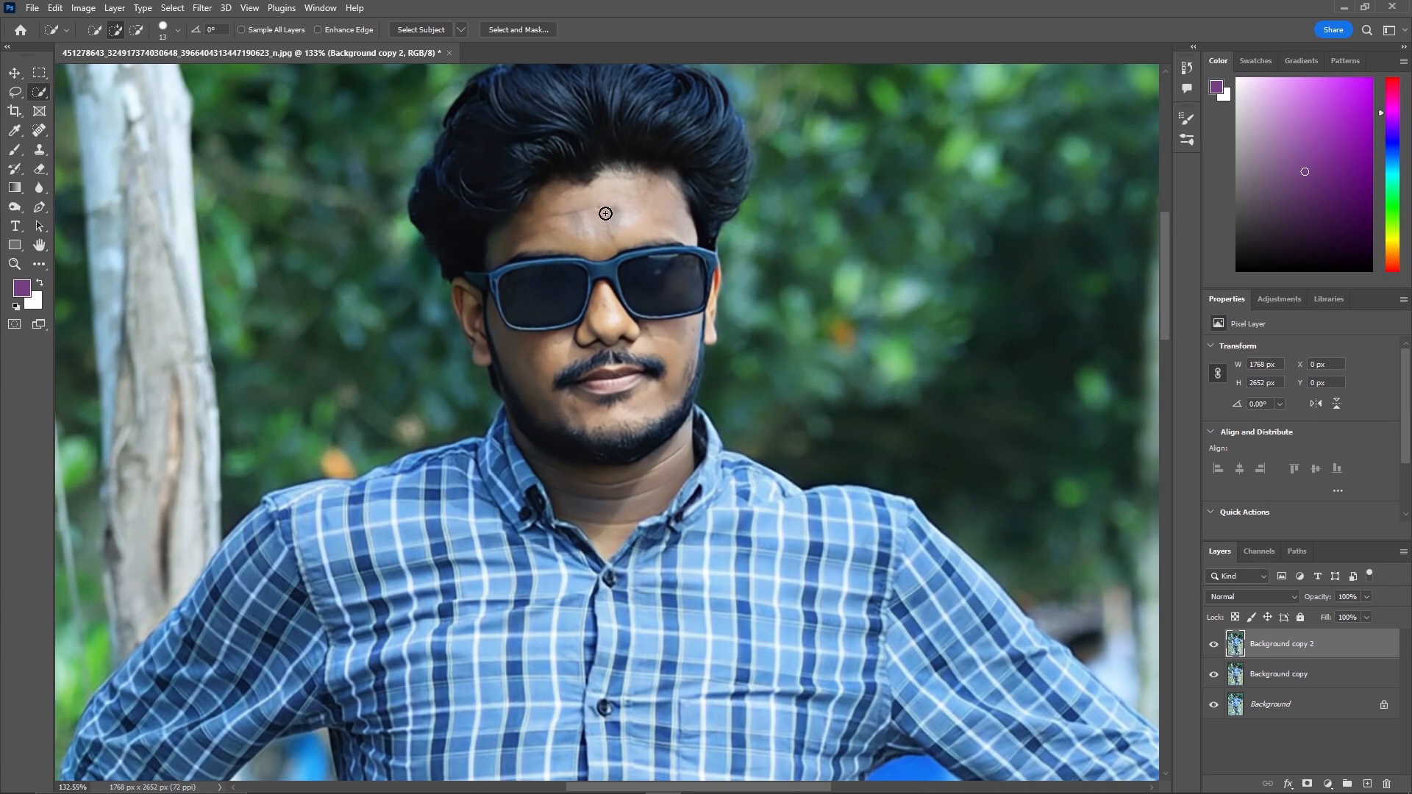
{"action": "right_click", "coordinate": [37, 97]}
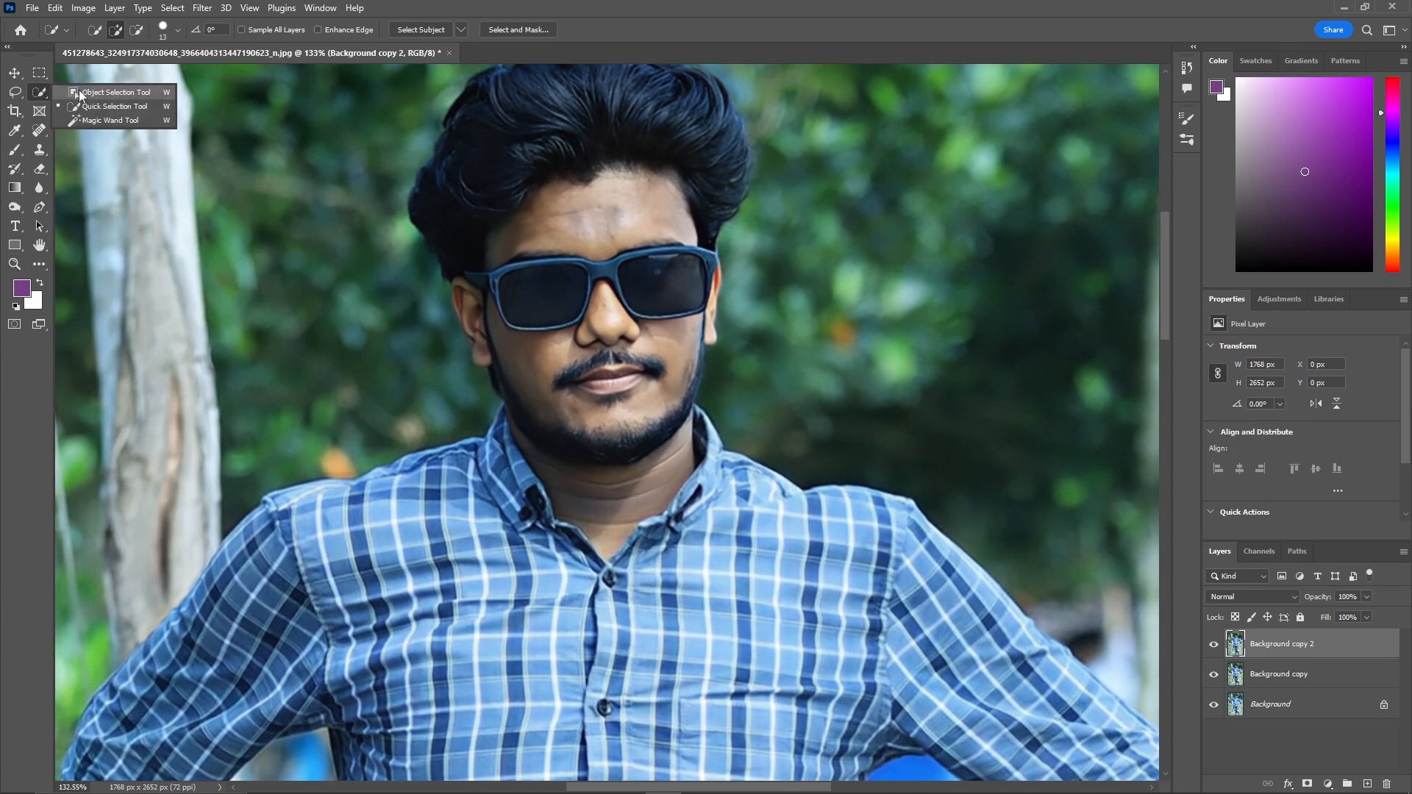
{"action": "left_click", "coordinate": [116, 107]}
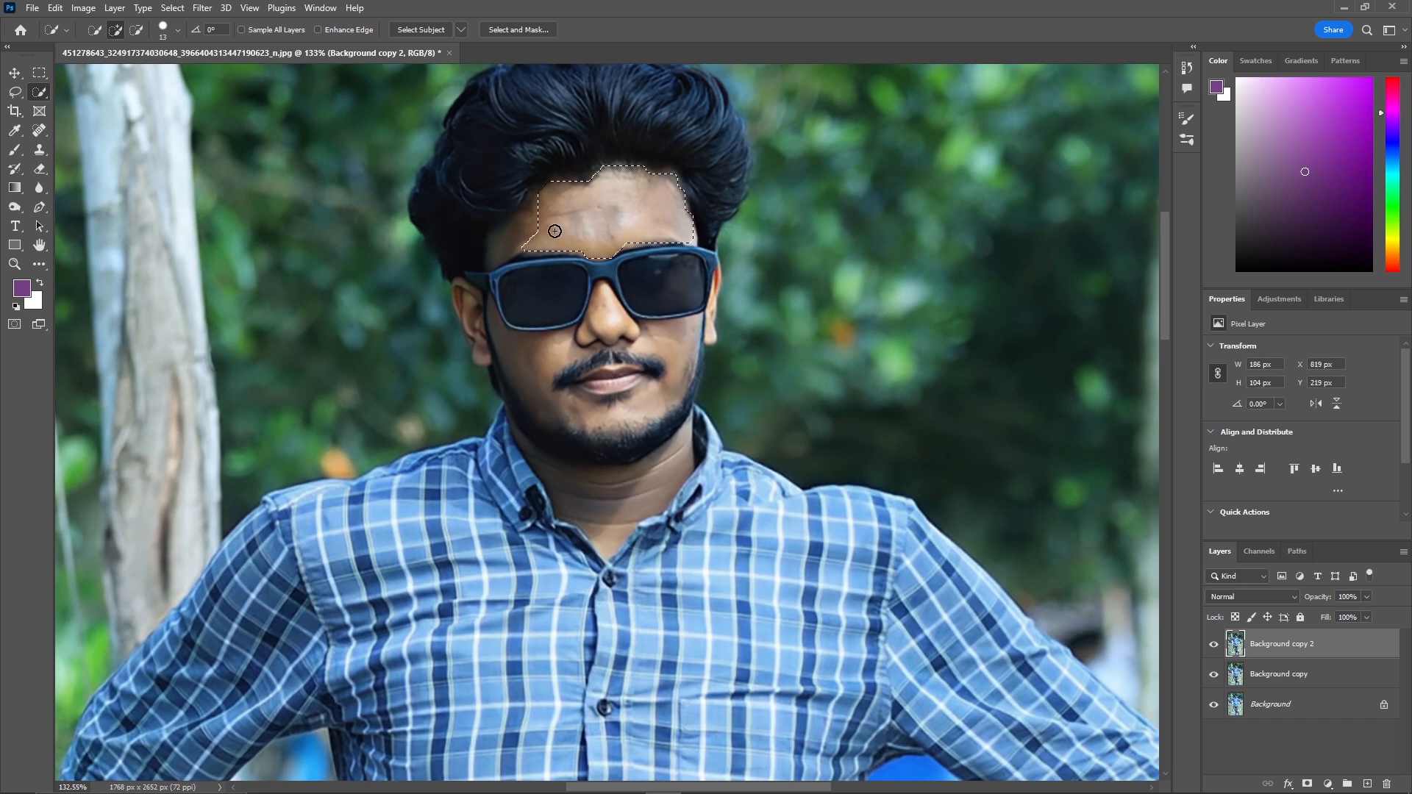
{"action": "key", "text": "alt"}
{"action": "left_click_drag", "start_coordinate": [523, 230], "coordinate": [529, 229]}
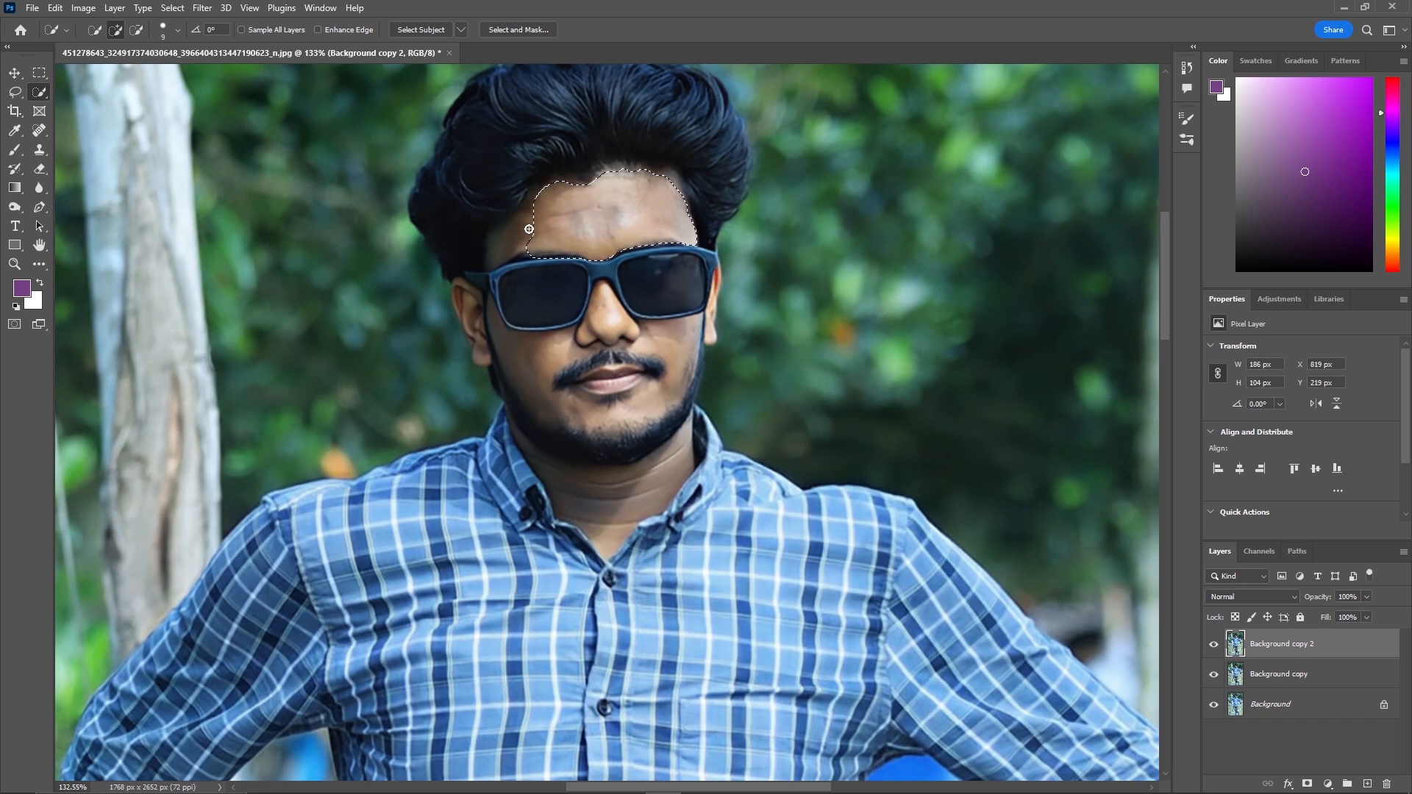
{"action": "key", "text": "alt"}
{"action": "left_click_drag", "start_coordinate": [663, 176], "coordinate": [673, 181]}
{"action": "key", "text": "alt"}
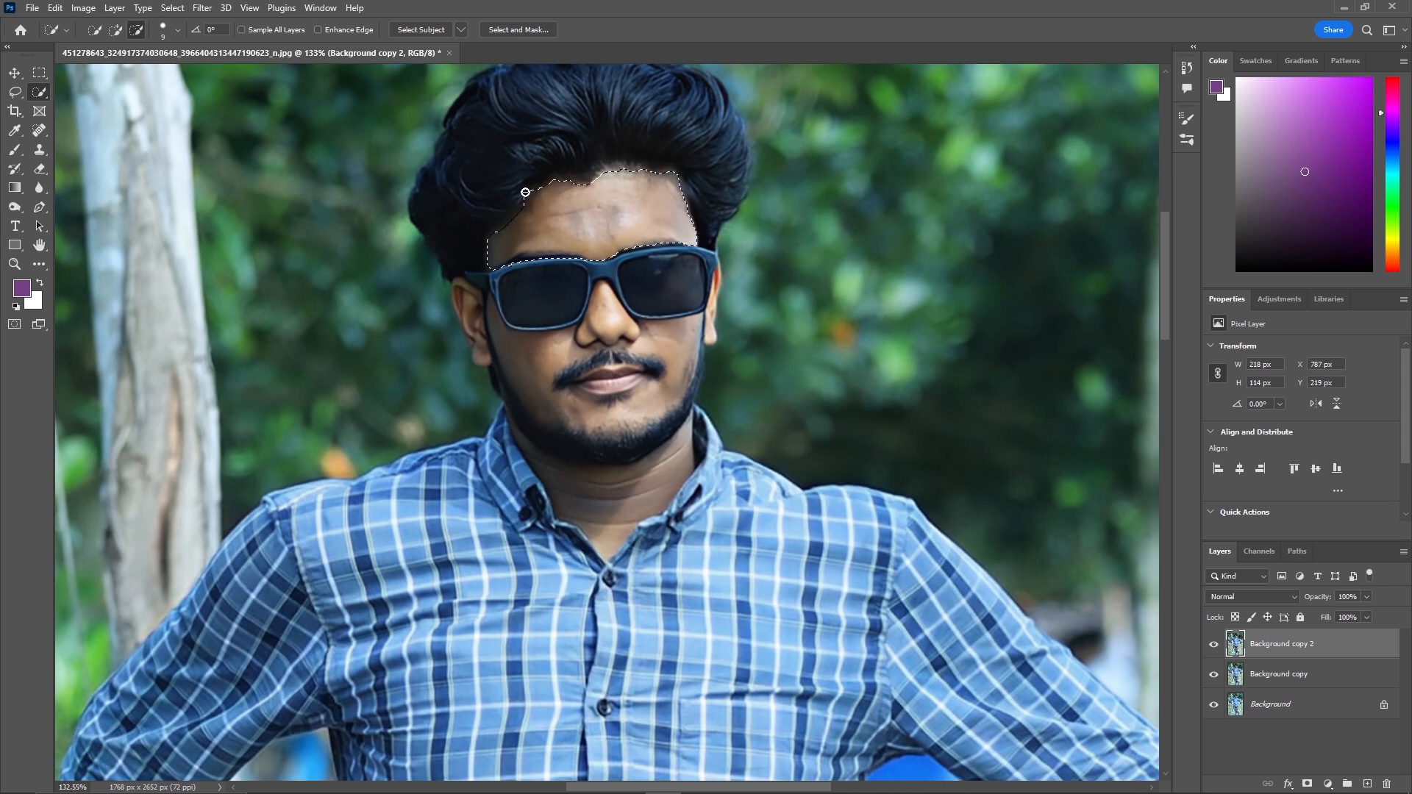
Extend the skin selection to the ears, cheeks, chin and neck, subtracting areas outside the skin.
{"action": "scroll", "coordinate": [456, 241], "scroll_direction": "down", "scroll_amount": 1}
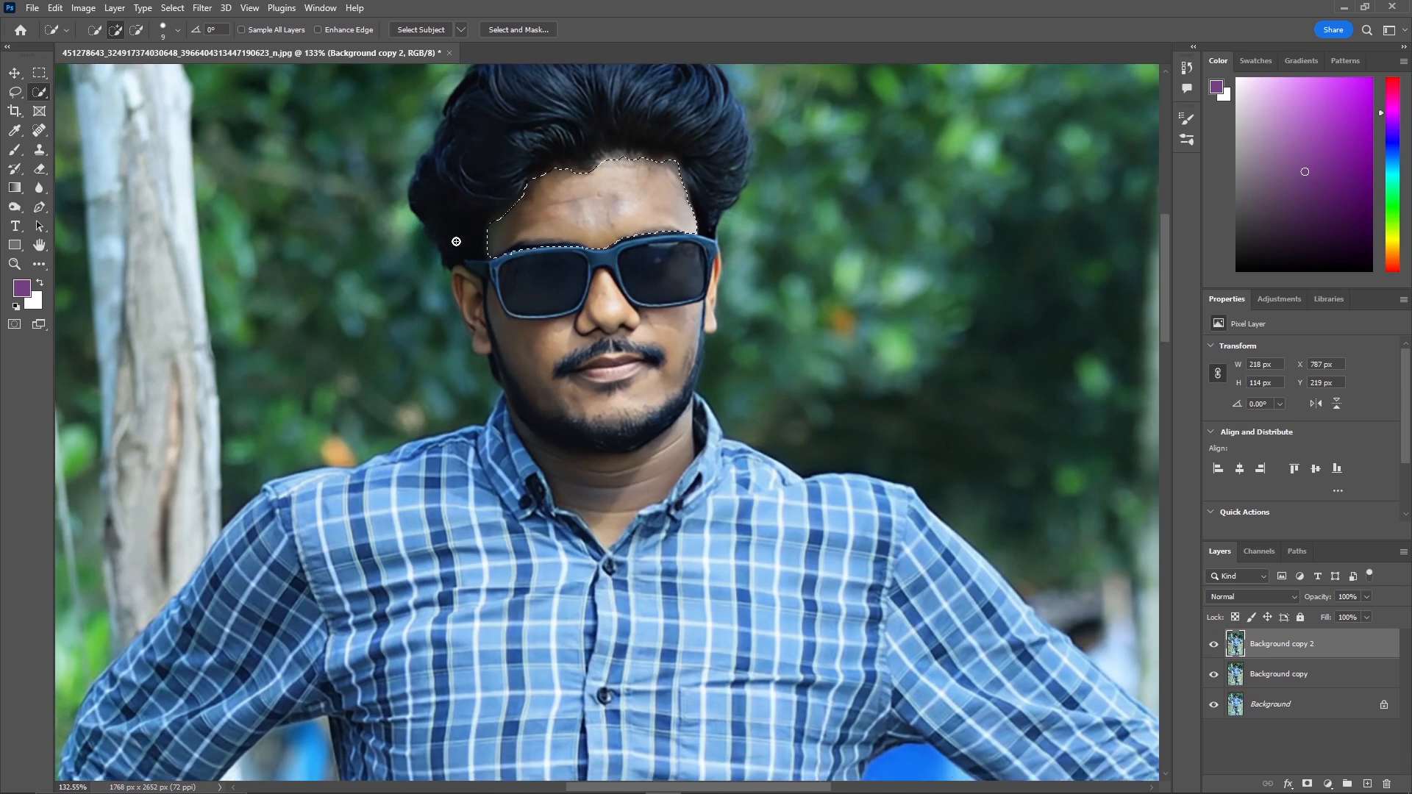
{"action": "scroll", "coordinate": [456, 241], "scroll_direction": "down", "scroll_amount": 3}
{"action": "mouse_move", "coordinate": [477, 256]}
{"action": "left_mouse_down"}
{"action": "mouse_move", "coordinate": [482, 310]}
{"action": "mouse_move", "coordinate": [459, 244]}
{"action": "left_mouse_up"}
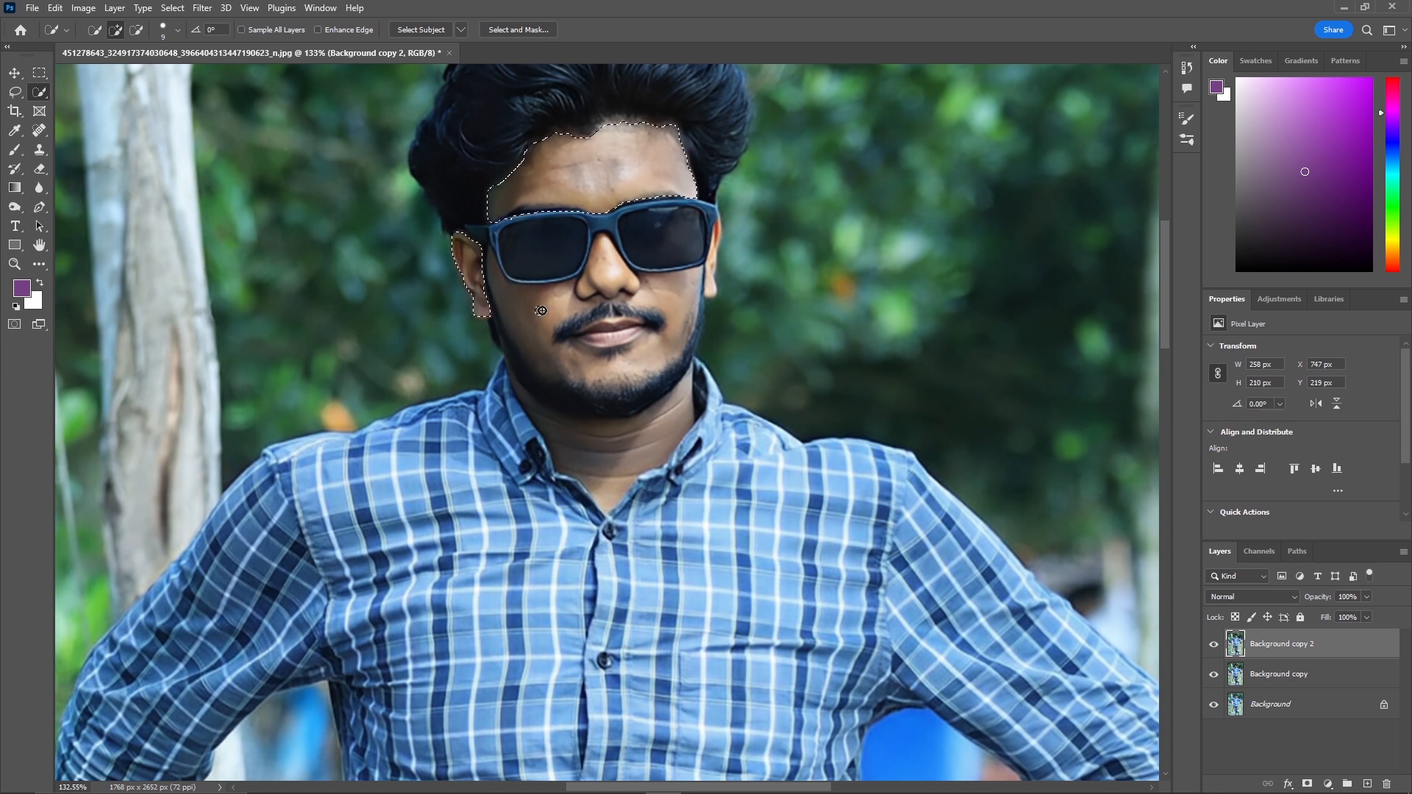
{"action": "mouse_move", "coordinate": [541, 310]}
{"action": "left_mouse_down"}
{"action": "mouse_move", "coordinate": [555, 342]}
{"action": "mouse_move", "coordinate": [507, 294]}
{"action": "mouse_move", "coordinate": [501, 346]}
{"action": "mouse_move", "coordinate": [515, 370]}
{"action": "mouse_move", "coordinate": [500, 351]}
{"action": "mouse_move", "coordinate": [600, 284]}
{"action": "mouse_move", "coordinate": [597, 243]}
{"action": "mouse_move", "coordinate": [573, 295]}
{"action": "mouse_move", "coordinate": [625, 360]}
{"action": "mouse_move", "coordinate": [683, 331]}
{"action": "mouse_move", "coordinate": [722, 272]}
{"action": "mouse_move", "coordinate": [724, 224]}
{"action": "left_mouse_up"}
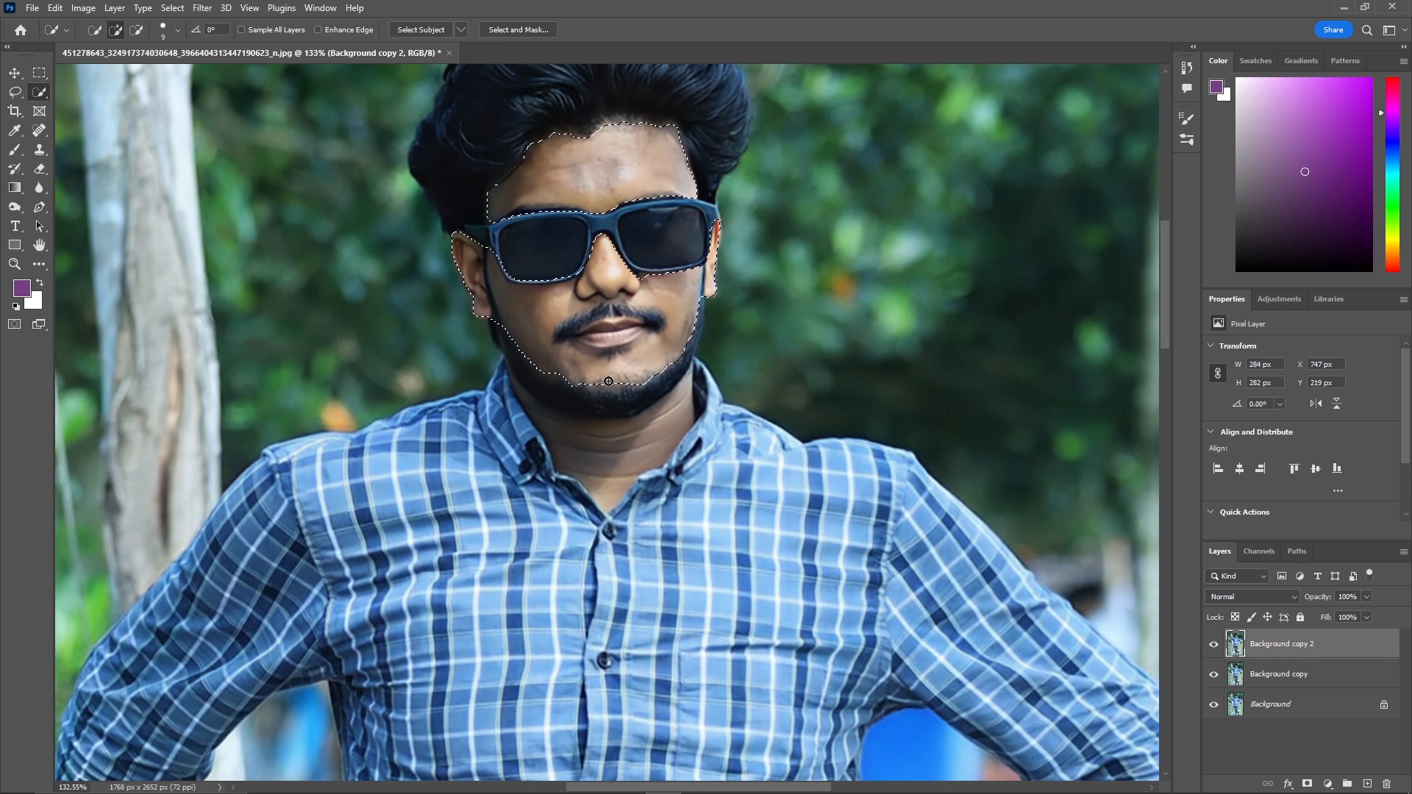
{"action": "mouse_move", "coordinate": [614, 383]}
{"action": "left_mouse_down"}
{"action": "mouse_move", "coordinate": [601, 452]}
{"action": "mouse_move", "coordinate": [558, 431]}
{"action": "mouse_move", "coordinate": [527, 436]}
{"action": "mouse_move", "coordinate": [589, 510]}
{"action": "mouse_move", "coordinate": [516, 462]}
{"action": "mouse_move", "coordinate": [520, 489]}
{"action": "mouse_move", "coordinate": [605, 508]}
{"action": "left_mouse_up"}
{"action": "left_click_drag", "start_coordinate": [539, 385], "coordinate": [558, 424]}
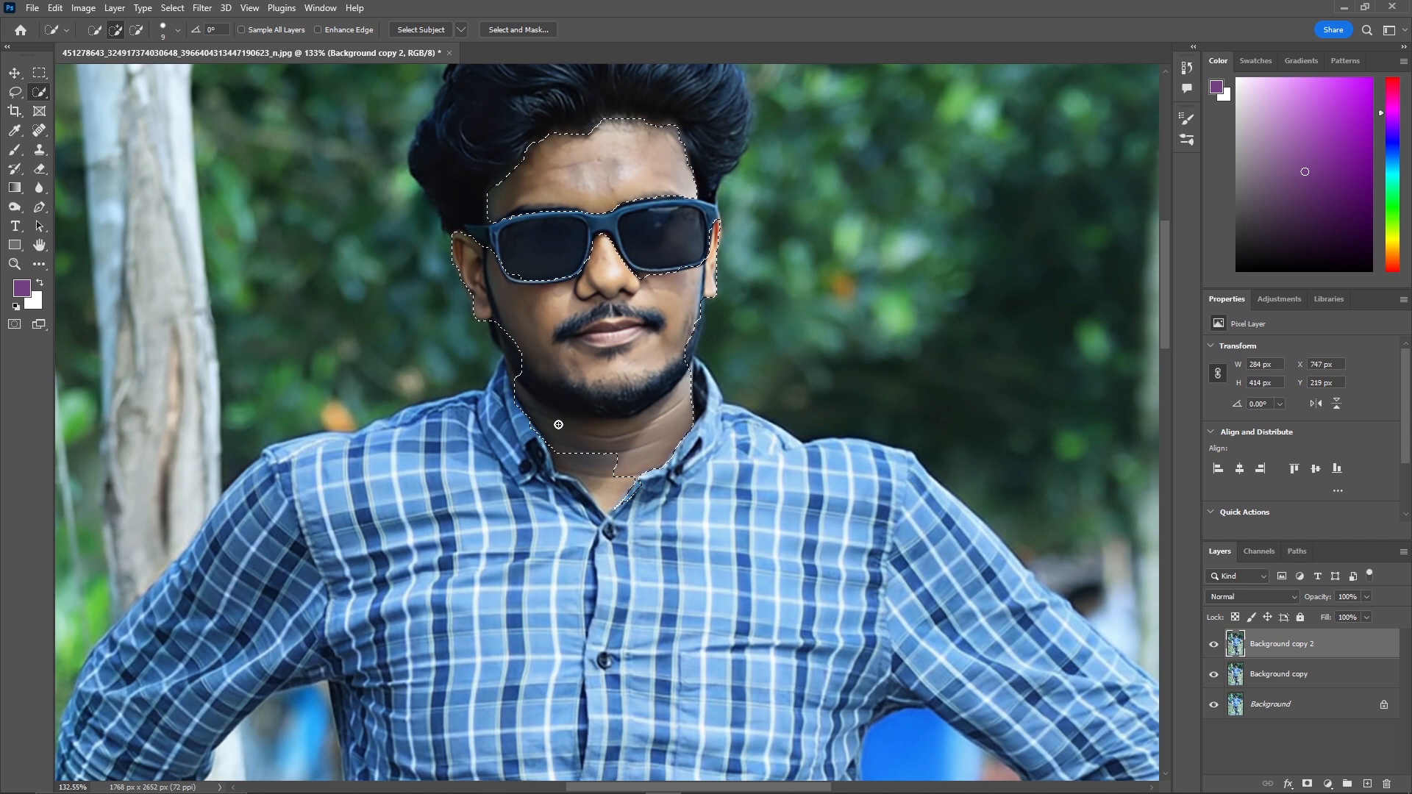
{"action": "left_click", "coordinate": [520, 375]}
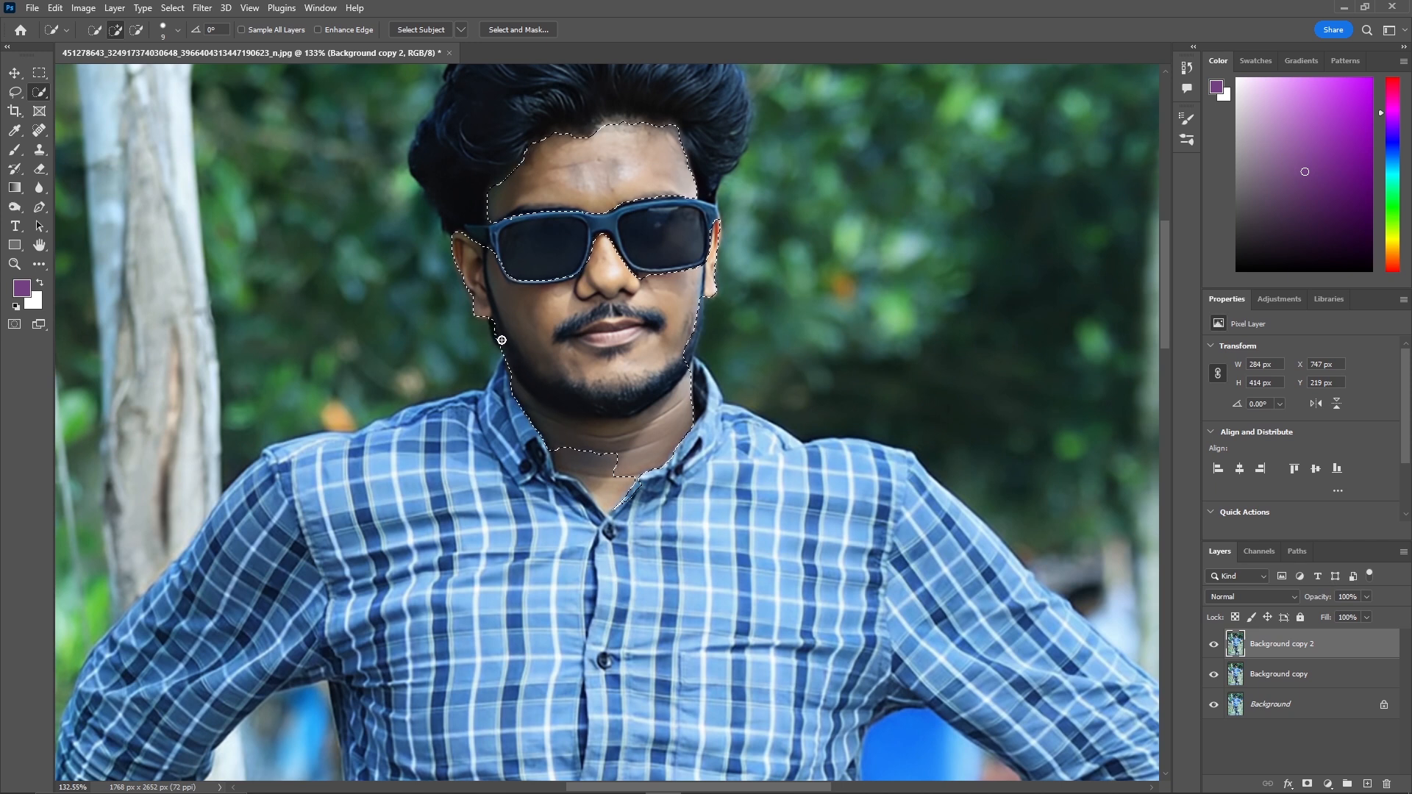
{"action": "key", "text": "alt"}
{"action": "key", "text": "alt"}
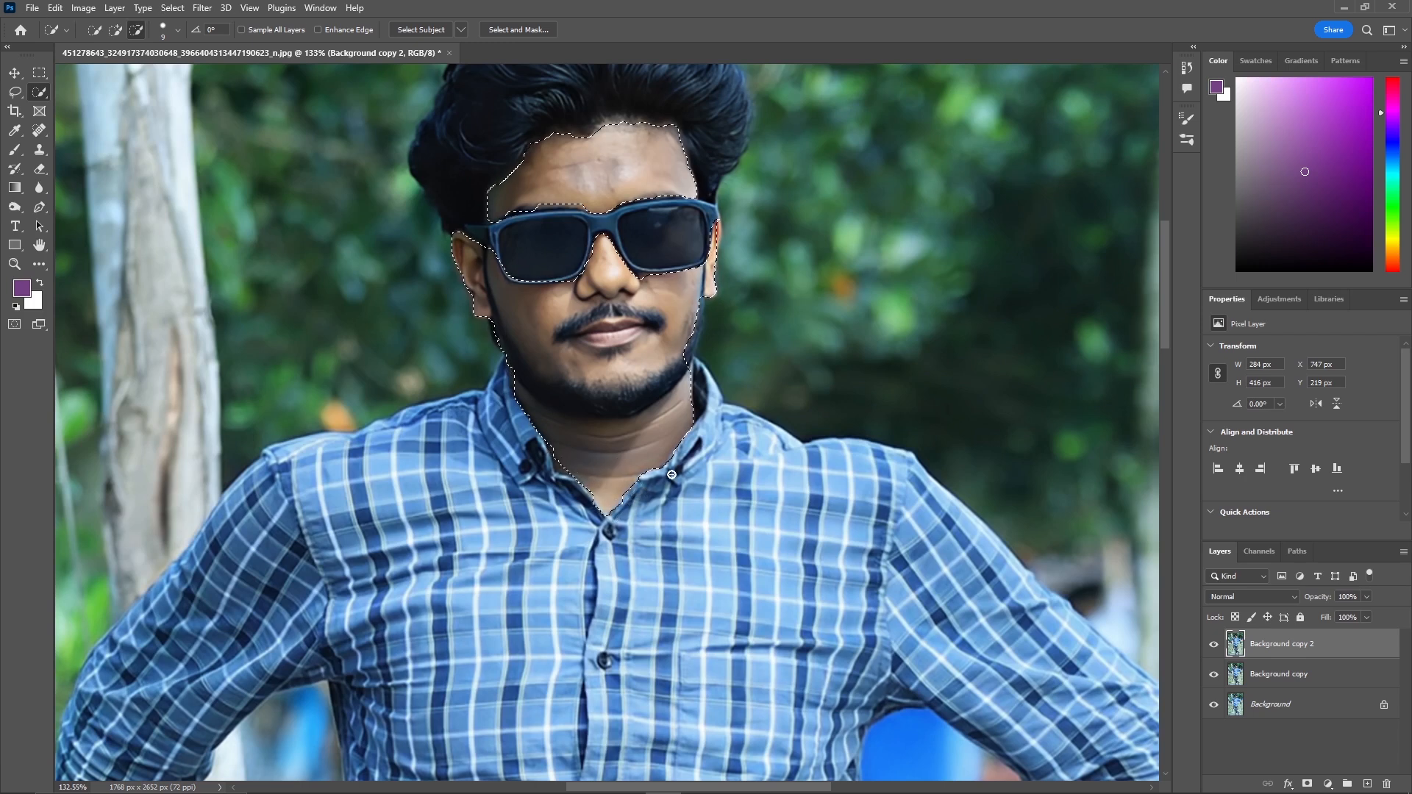
{"action": "key", "text": "alt"}
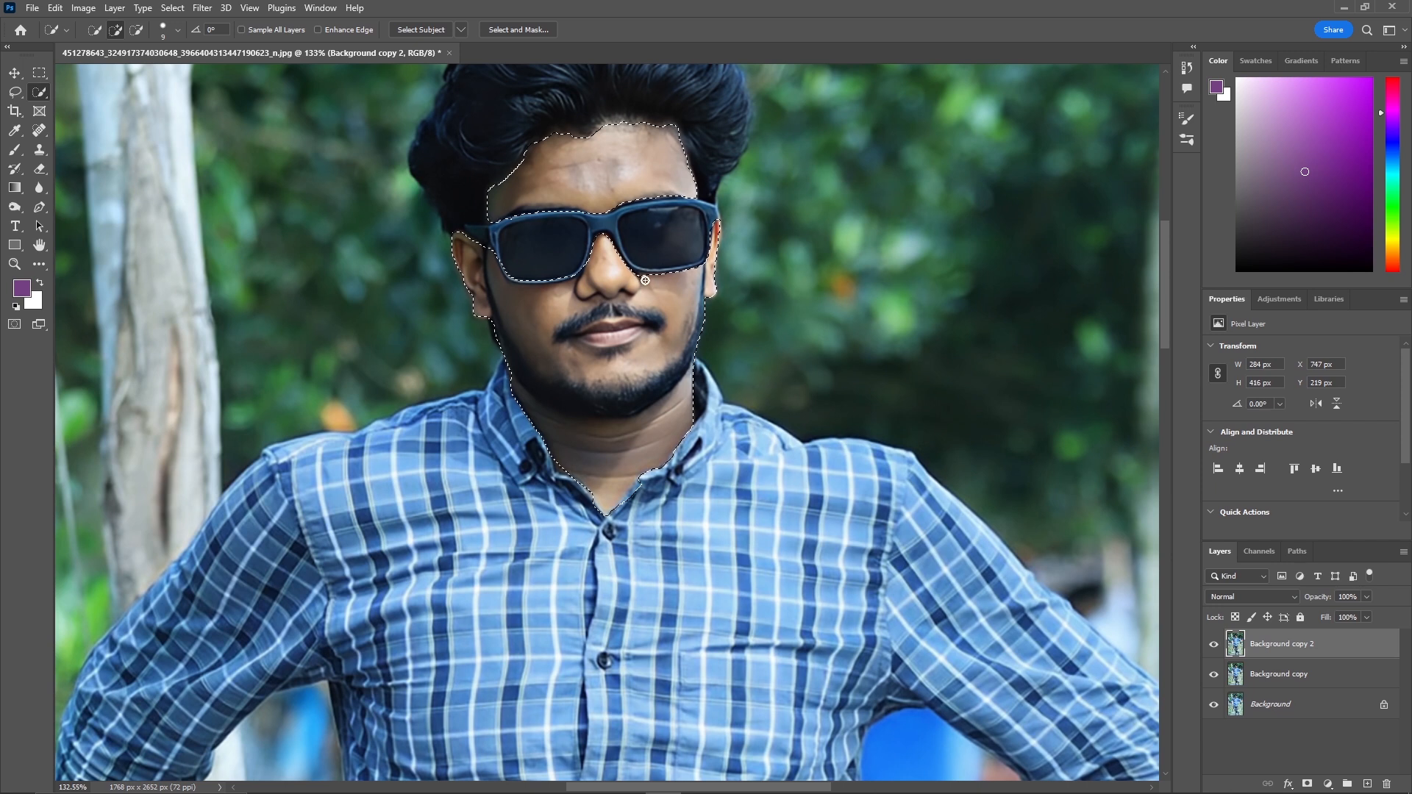
{"action": "key", "text": "alt"}
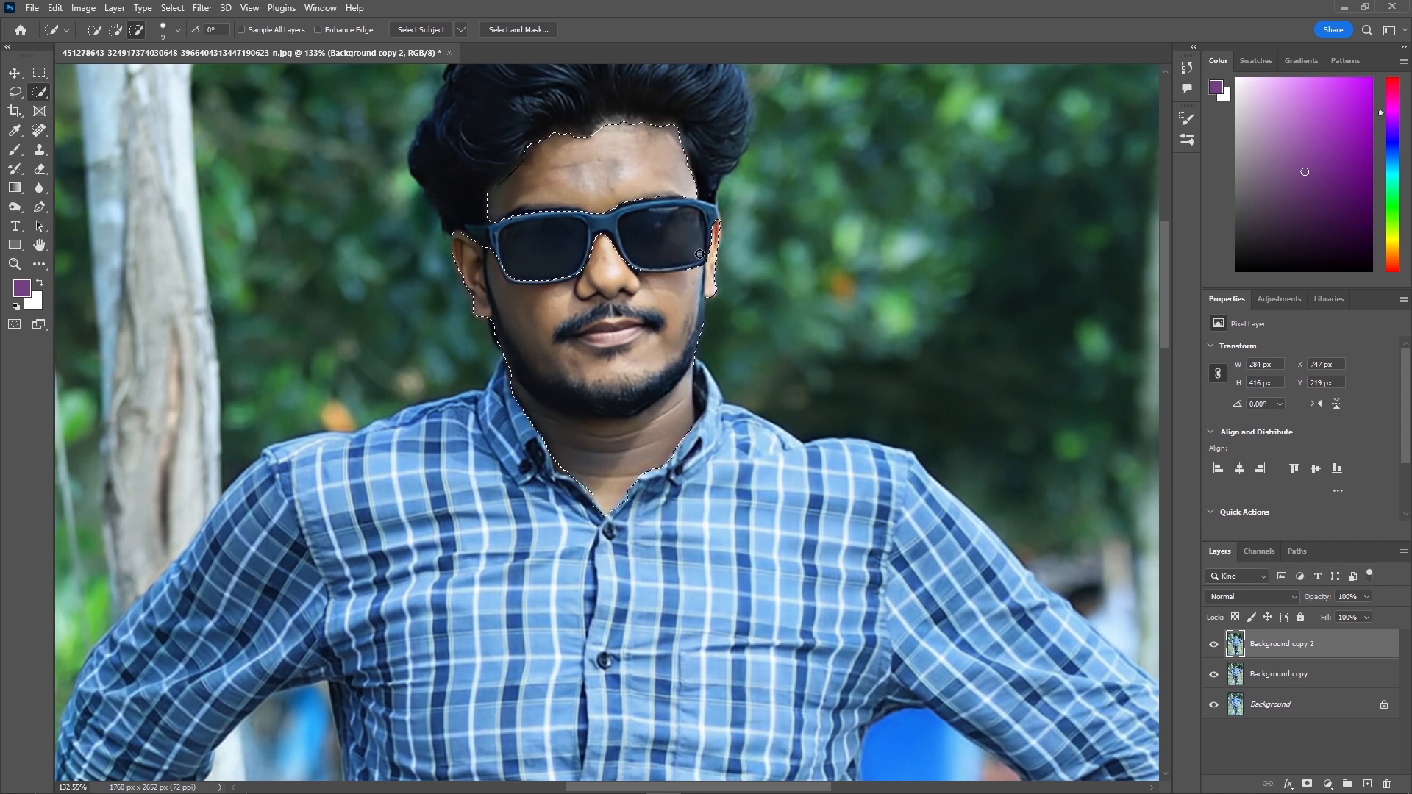
{"action": "key", "text": "alt"}
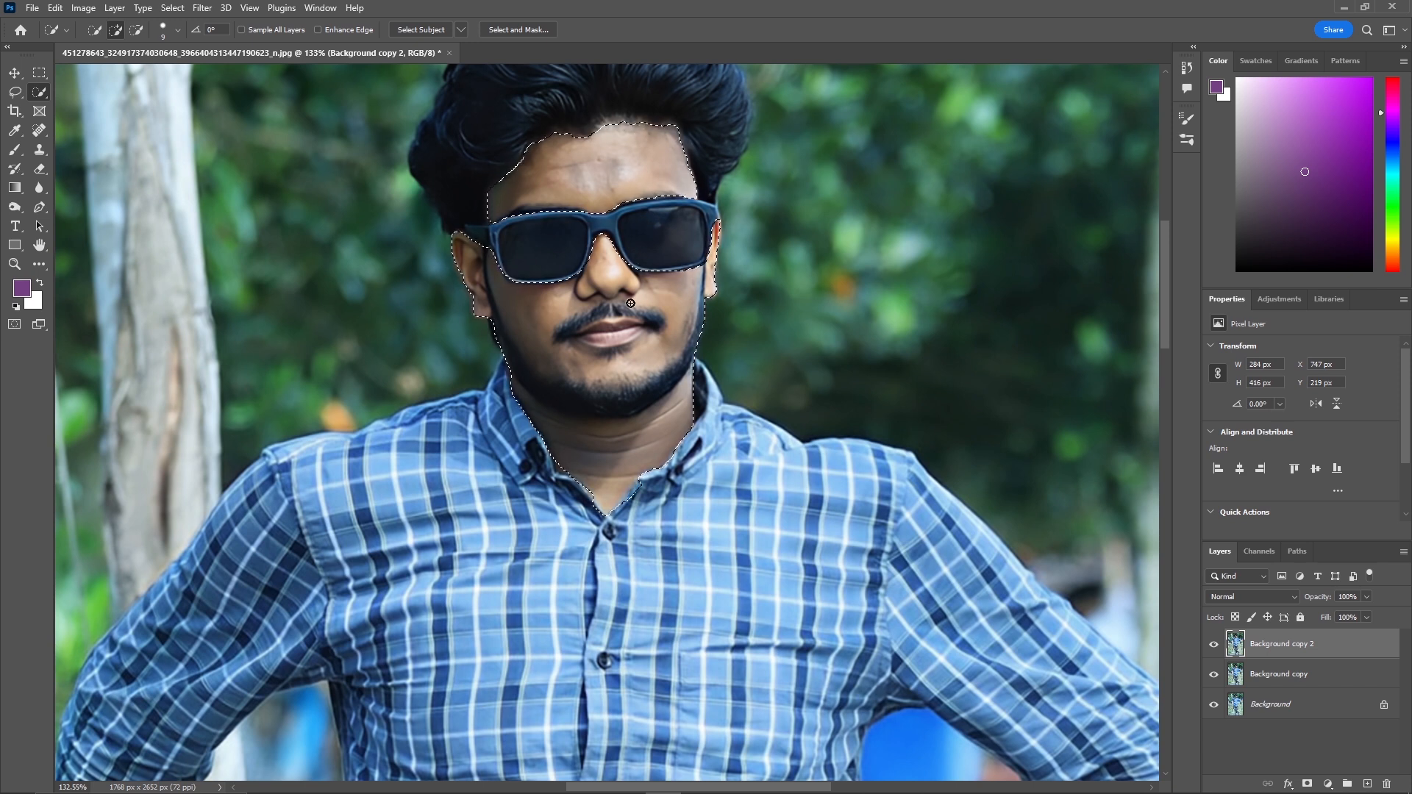
Add the left wrist and hand gripping the railing to the skin selection, trimming the edges.
{"action": "scroll", "coordinate": [498, 362], "scroll_direction": "down", "scroll_amount": 1}
{"action": "scroll", "coordinate": [497, 362], "scroll_direction": "down", "scroll_amount": 5}
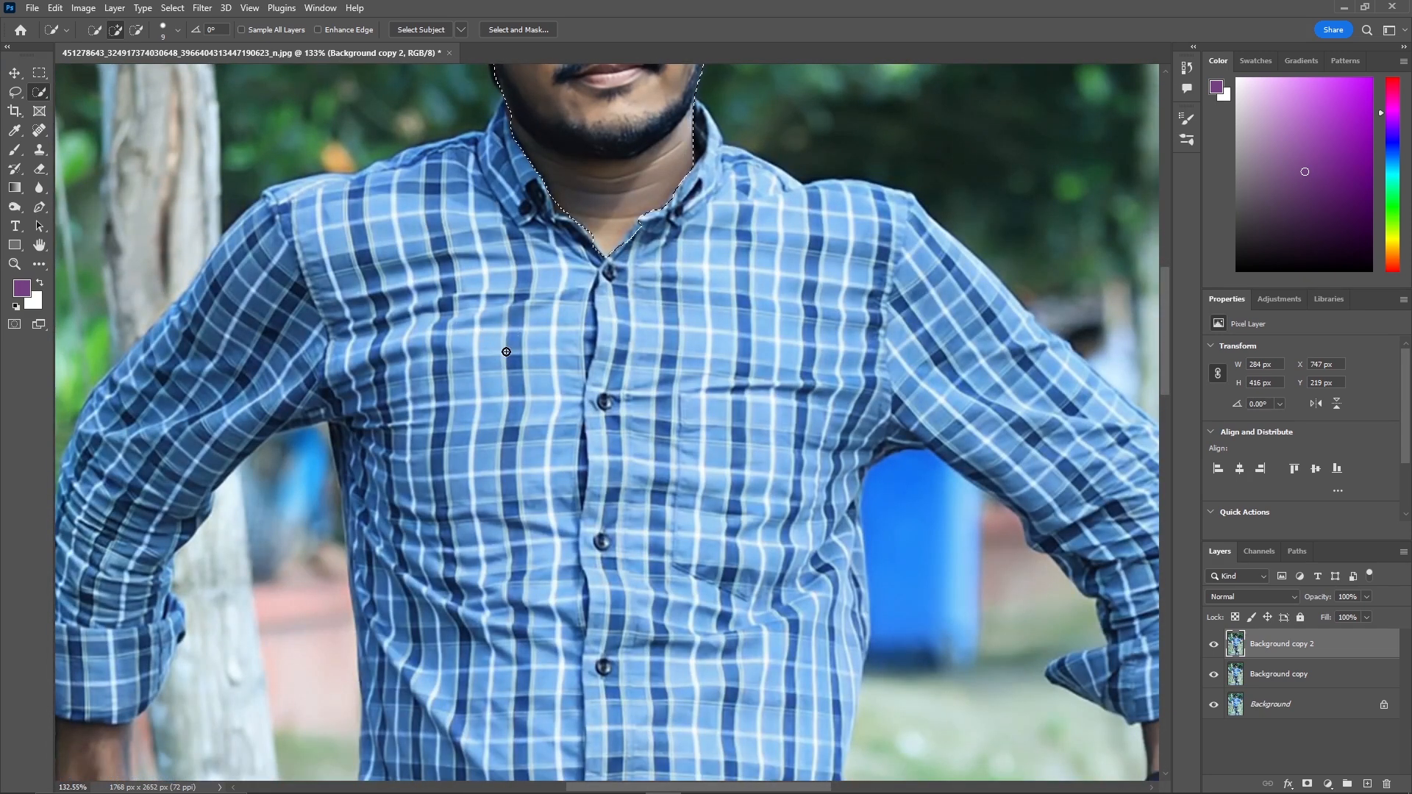
{"action": "left_click_drag", "start_coordinate": [523, 340], "coordinate": [909, 289]}
{"action": "left_click_drag", "start_coordinate": [517, 456], "coordinate": [554, 204]}
{"action": "left_click_drag", "start_coordinate": [556, 502], "coordinate": [502, 395]}
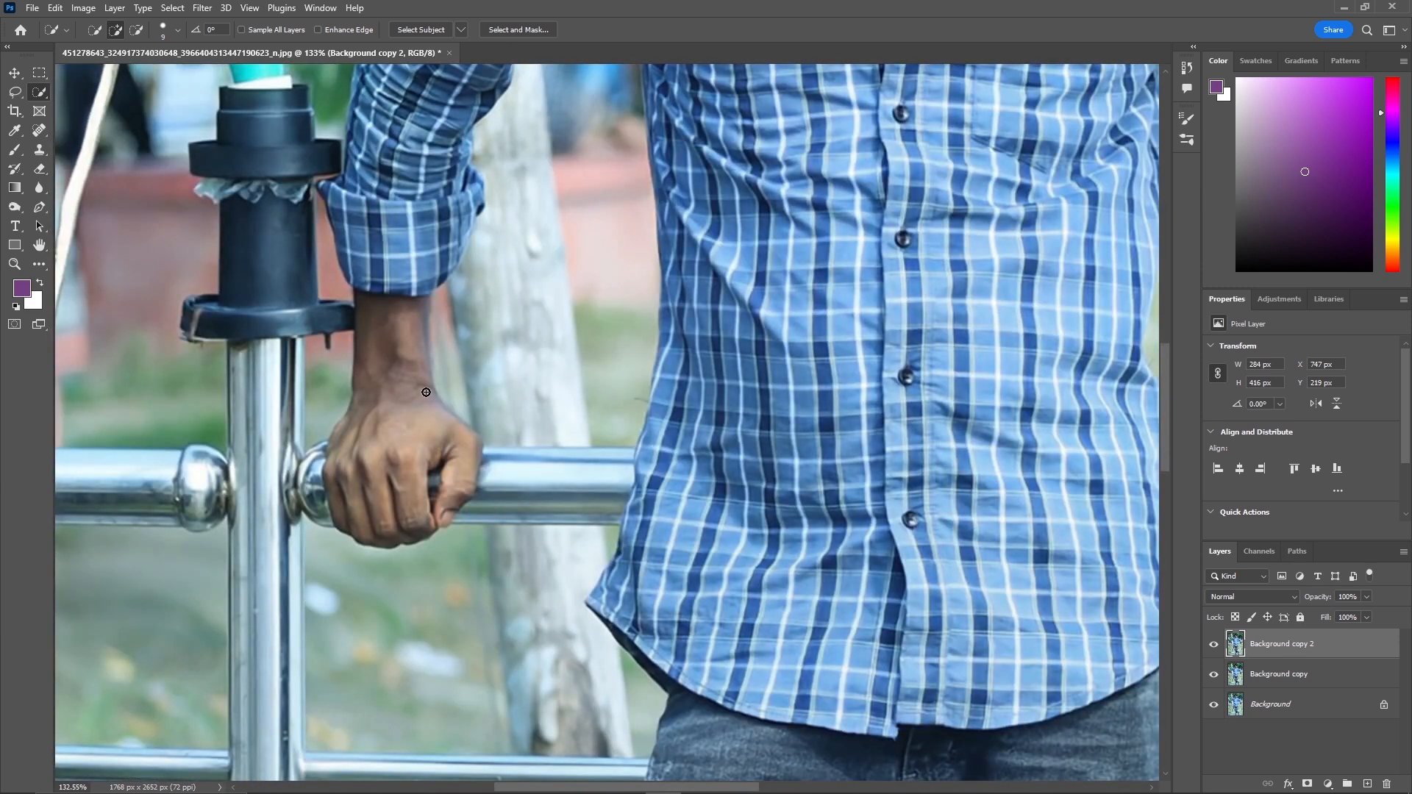
{"action": "mouse_move", "coordinate": [398, 354]}
{"action": "left_mouse_down"}
{"action": "mouse_move", "coordinate": [385, 448]}
{"action": "mouse_move", "coordinate": [326, 474]}
{"action": "mouse_move", "coordinate": [303, 469]}
{"action": "mouse_move", "coordinate": [282, 533]}
{"action": "left_mouse_up"}
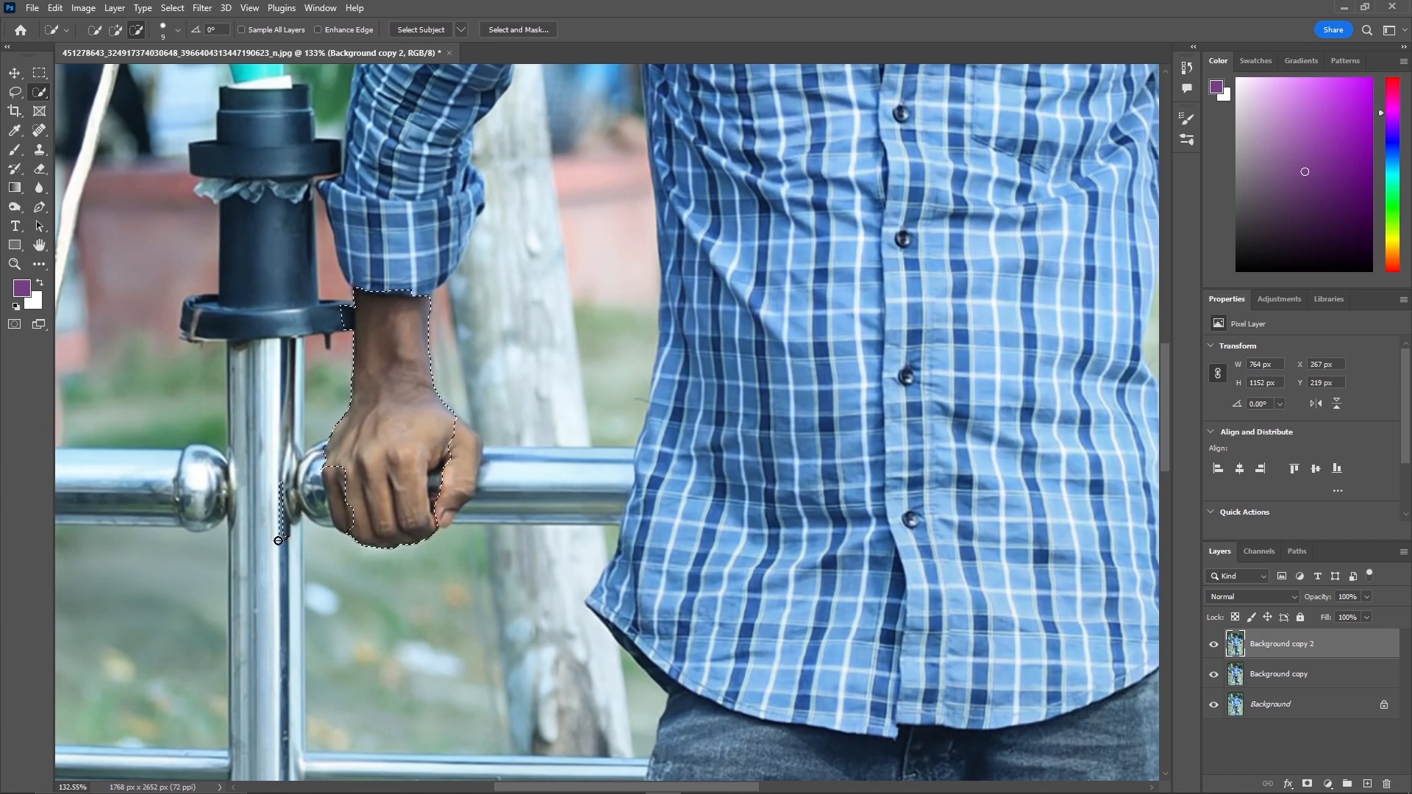
{"action": "left_click", "coordinate": [361, 473]}
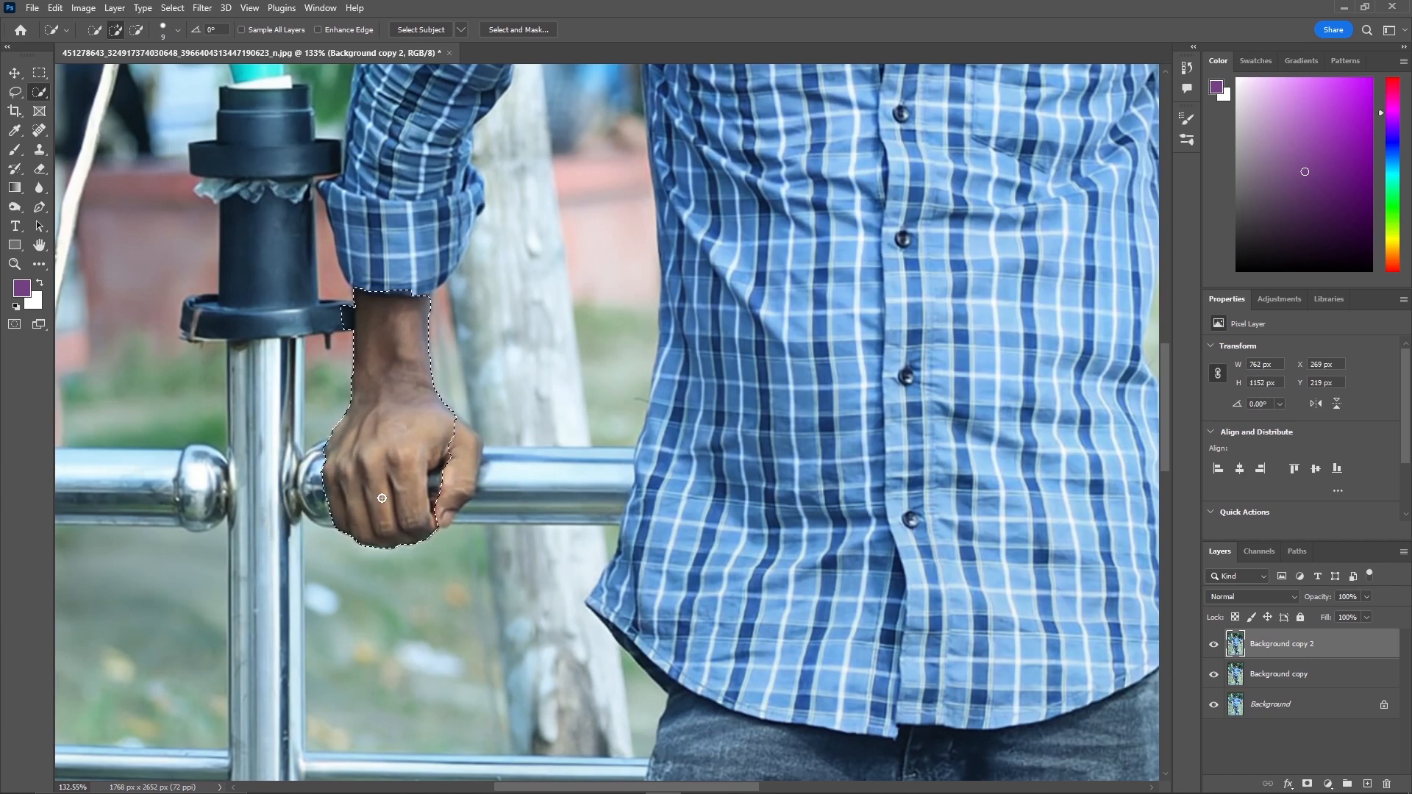
{"action": "left_click_drag", "start_coordinate": [465, 440], "coordinate": [451, 503]}
{"action": "key", "text": "alt"}
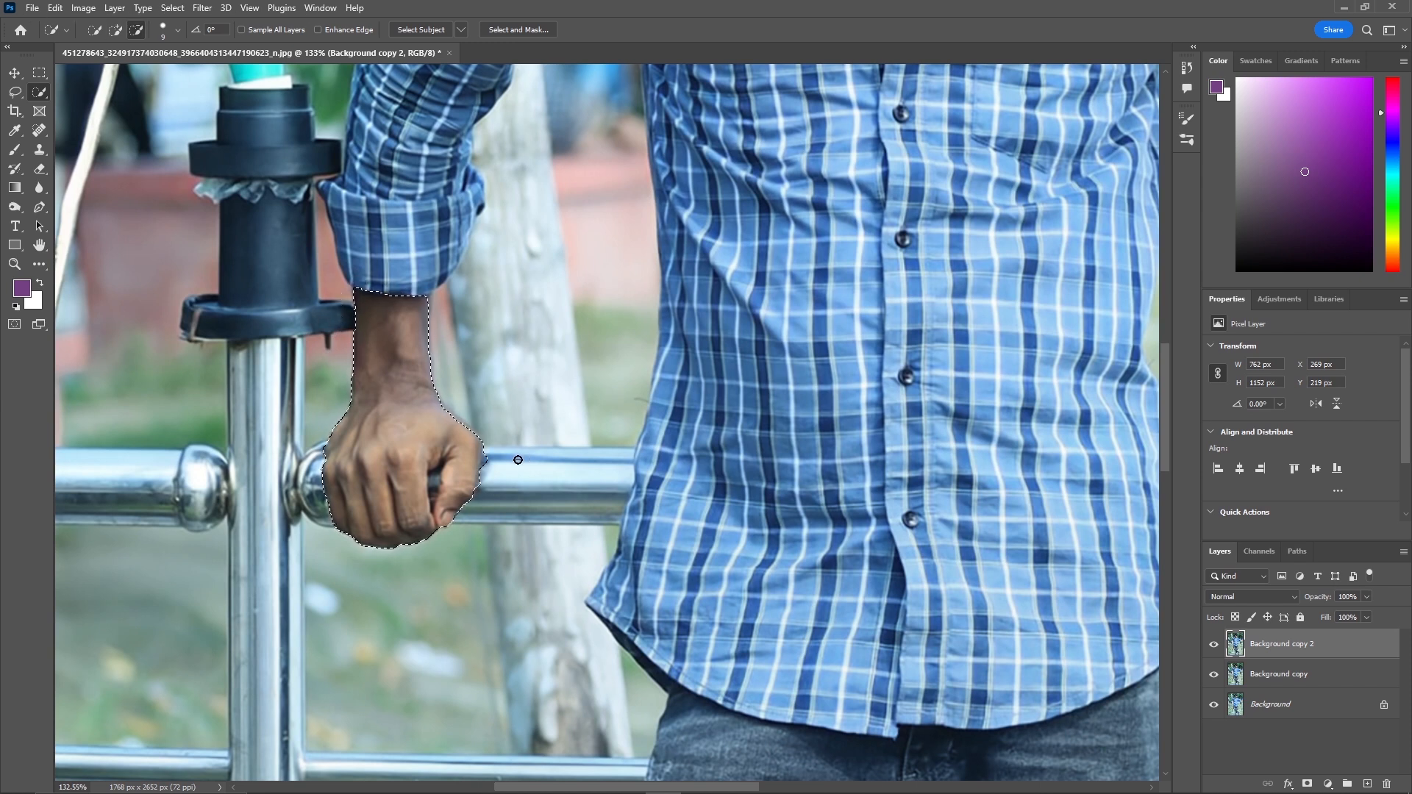
{"action": "left_click", "coordinate": [482, 466], "text": "alt"}
{"action": "left_click", "coordinate": [481, 445], "text": "alt"}
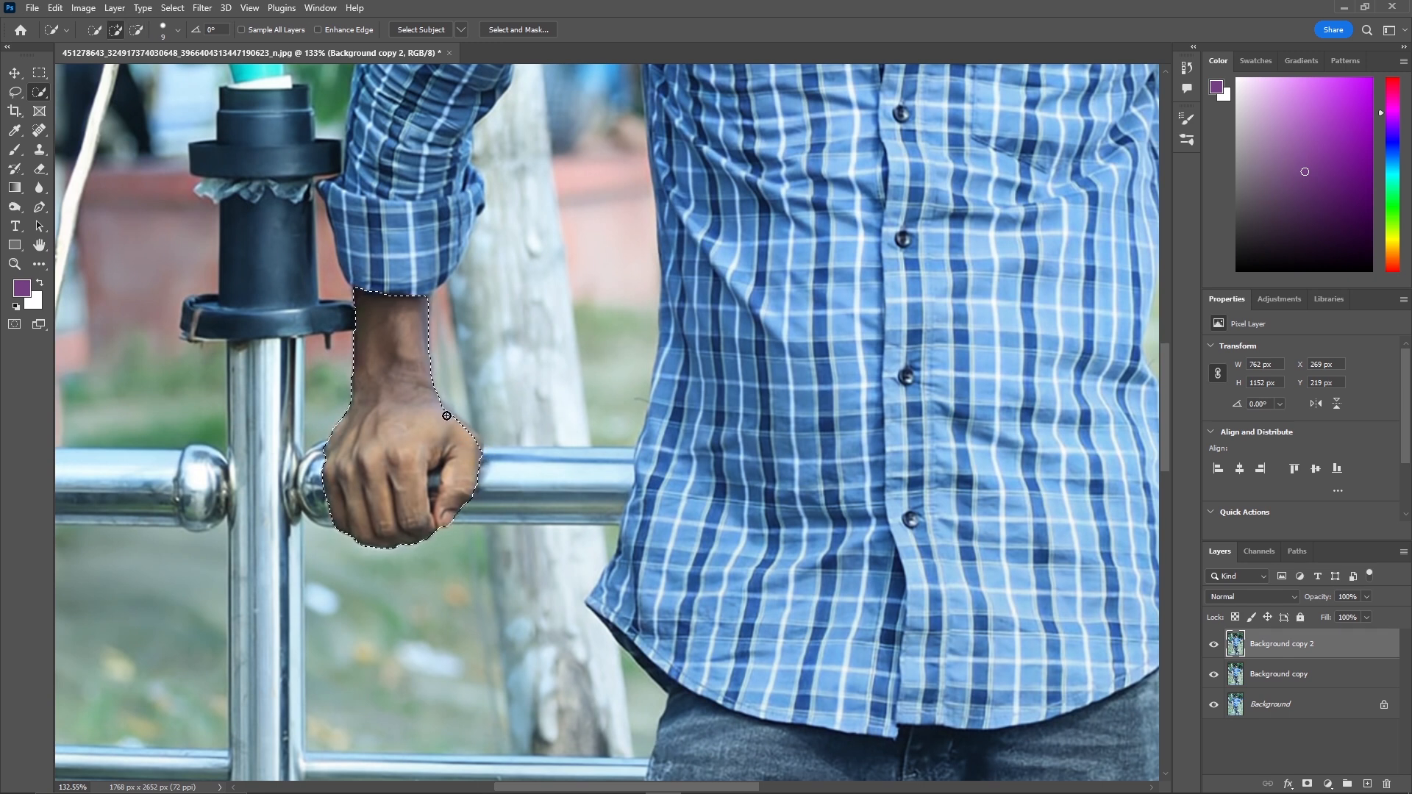
{"action": "mouse_move", "coordinate": [442, 411]}
{"action": "left_mouse_down"}
{"action": "mouse_move", "coordinate": [475, 450]}
{"action": "mouse_move", "coordinate": [479, 509]}
{"action": "mouse_move", "coordinate": [488, 439]}
{"action": "left_mouse_up"}
{"action": "key", "text": "alt"}
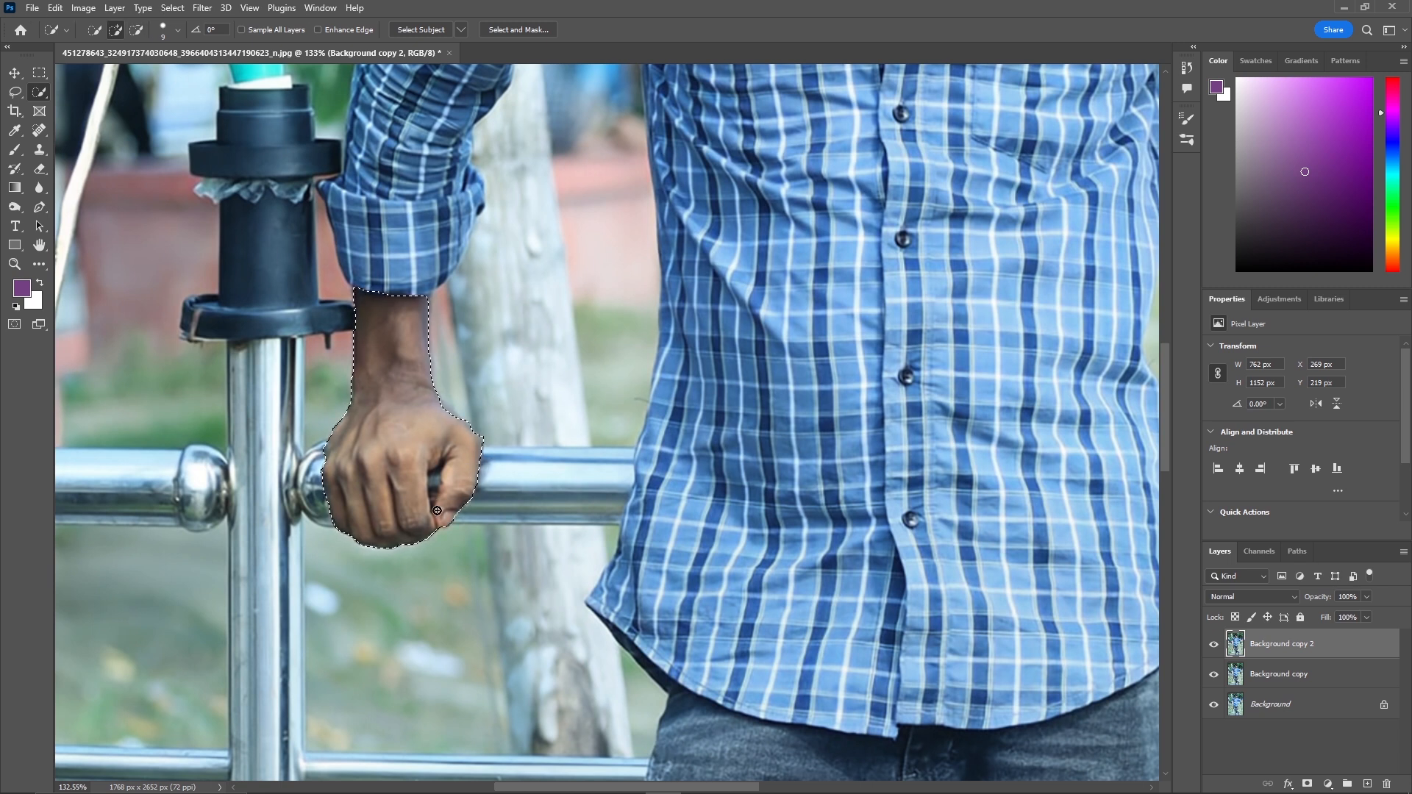
{"action": "key", "text": "alt"}
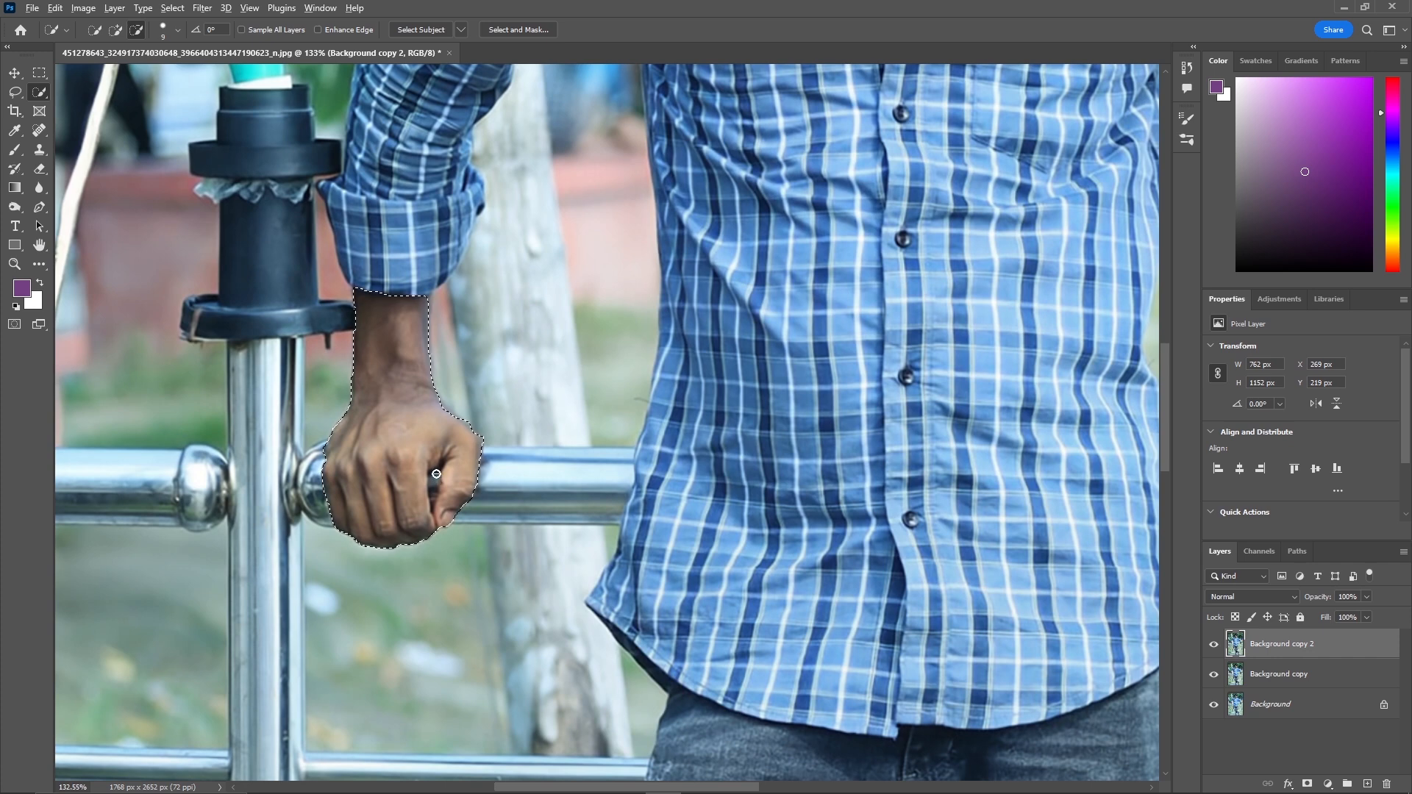
{"action": "left_click_drag", "start_coordinate": [436, 475], "coordinate": [434, 484]}
Add the right hand and the forearm above the watch to the skin selection, refining its edges.
{"action": "key", "text": "z"}
{"action": "left_click_drag", "start_coordinate": [813, 502], "coordinate": [677, 520]}
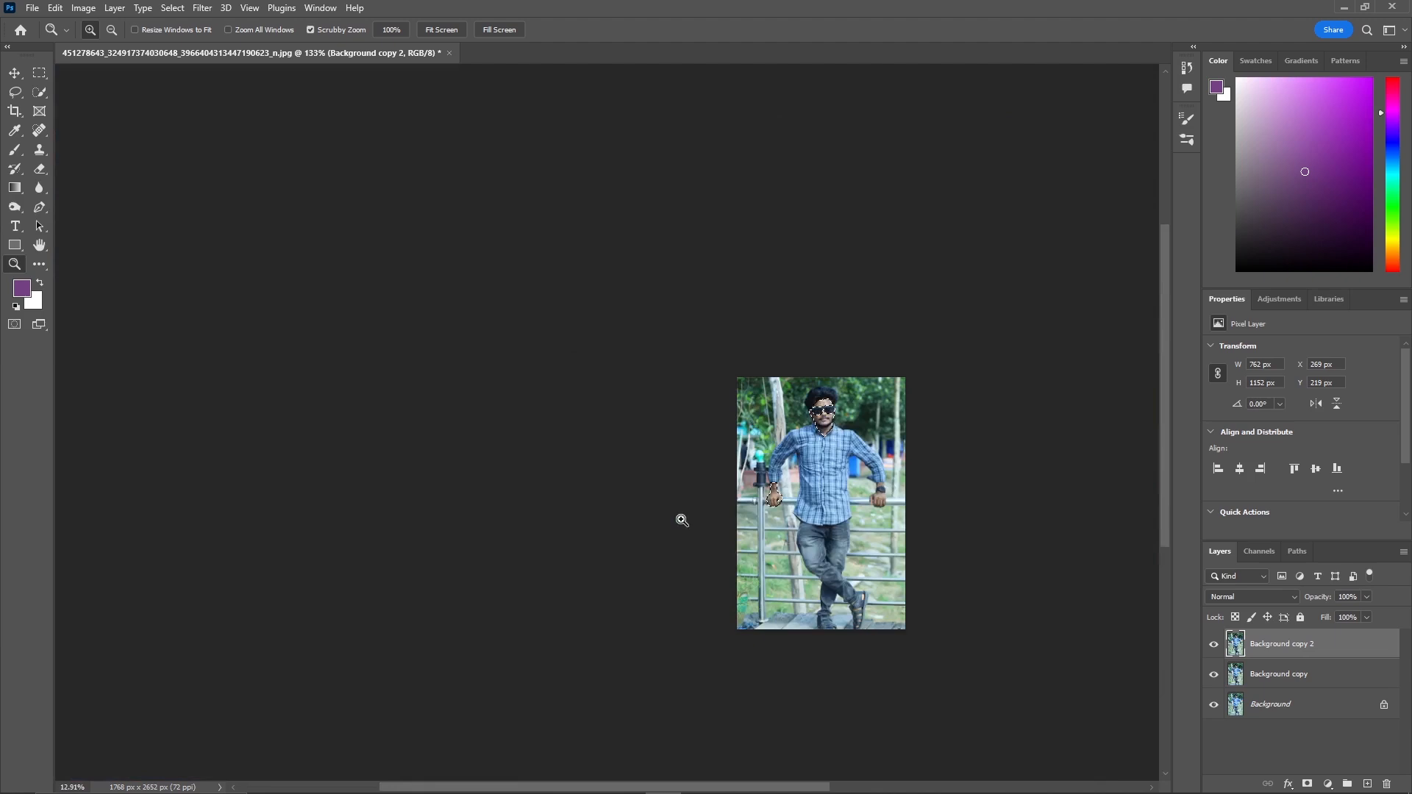
{"action": "left_click", "coordinate": [819, 610]}
{"action": "mouse_move", "coordinate": [937, 458]}
{"action": "left_mouse_down"}
{"action": "mouse_move", "coordinate": [1065, 407]}
{"action": "mouse_move", "coordinate": [1050, 419]}
{"action": "left_mouse_up"}
{"action": "key", "text": "w"}
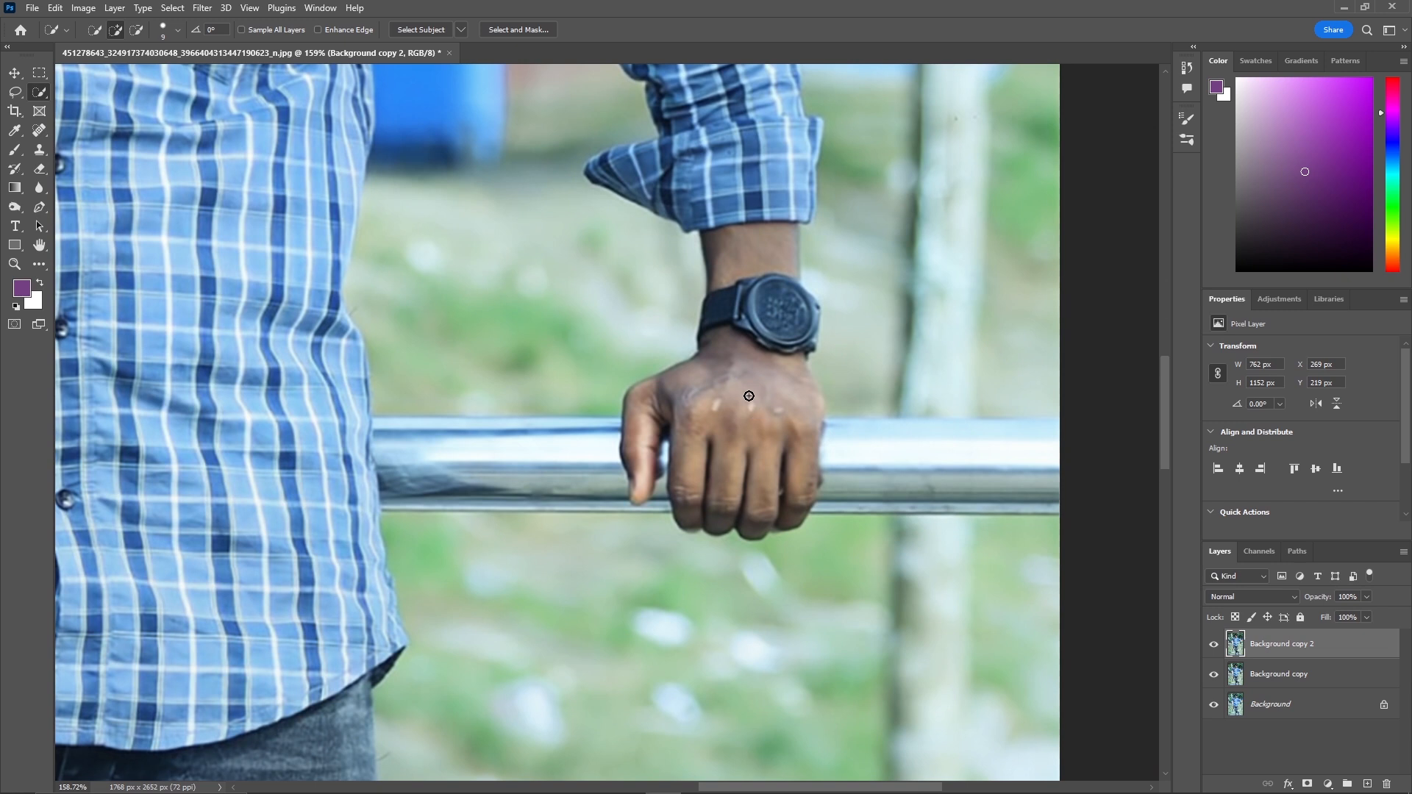
{"action": "left_click_drag", "start_coordinate": [743, 435], "coordinate": [721, 425]}
{"action": "mouse_move", "coordinate": [700, 360]}
{"action": "left_mouse_down"}
{"action": "mouse_move", "coordinate": [653, 425]}
{"action": "mouse_move", "coordinate": [649, 400]}
{"action": "mouse_move", "coordinate": [634, 419]}
{"action": "mouse_move", "coordinate": [633, 483]}
{"action": "left_mouse_up"}
{"action": "key", "text": "alt"}
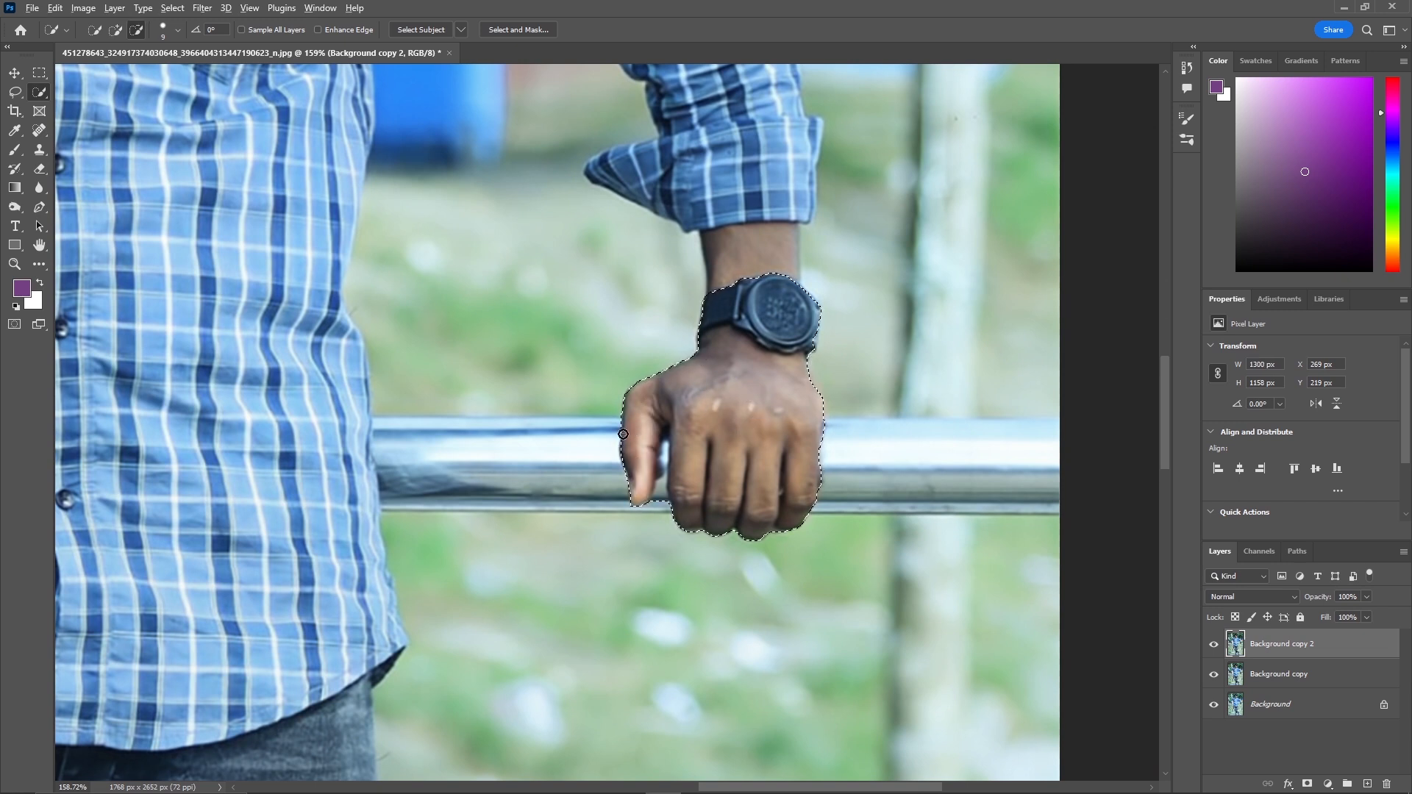
{"action": "key", "text": "alt"}
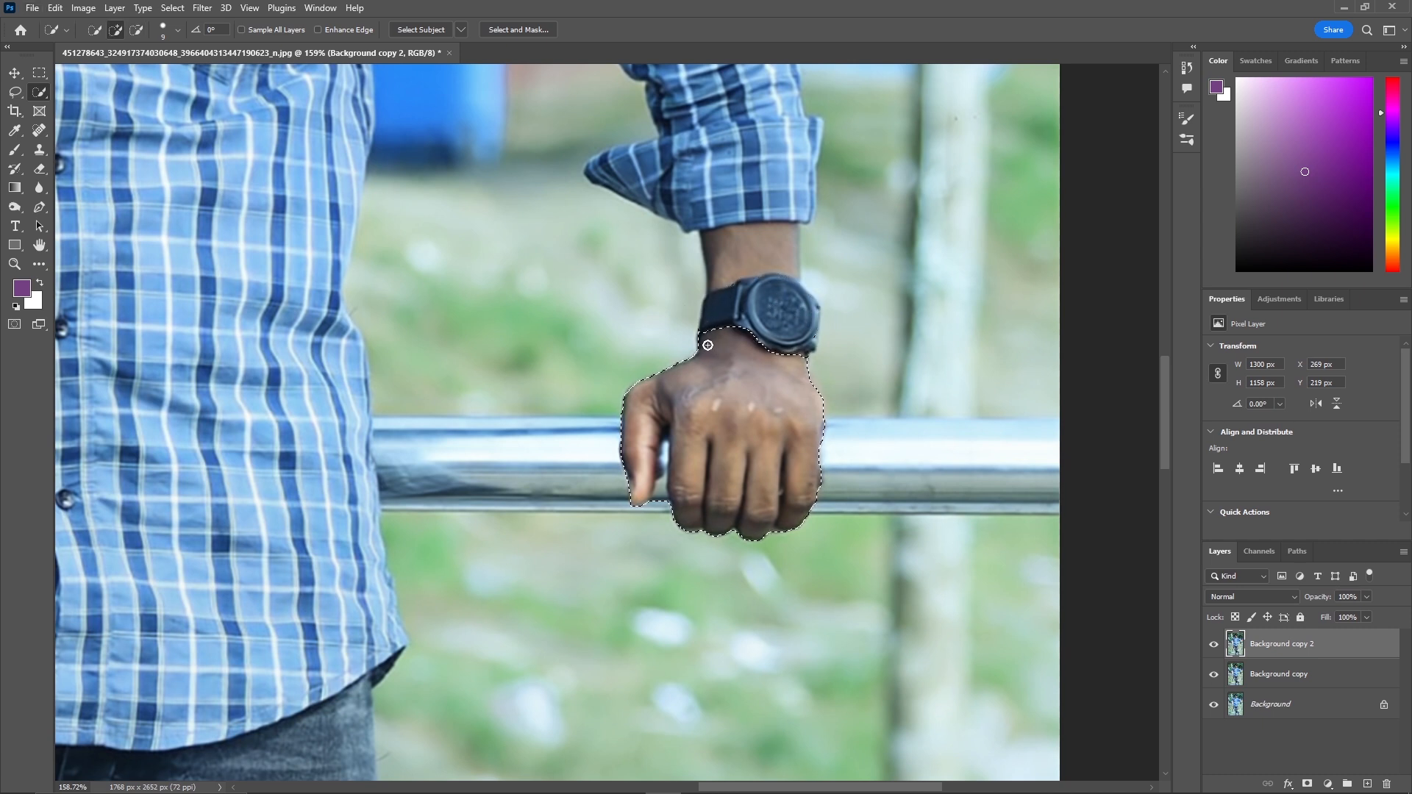
{"action": "left_click_drag", "start_coordinate": [734, 261], "coordinate": [756, 252]}
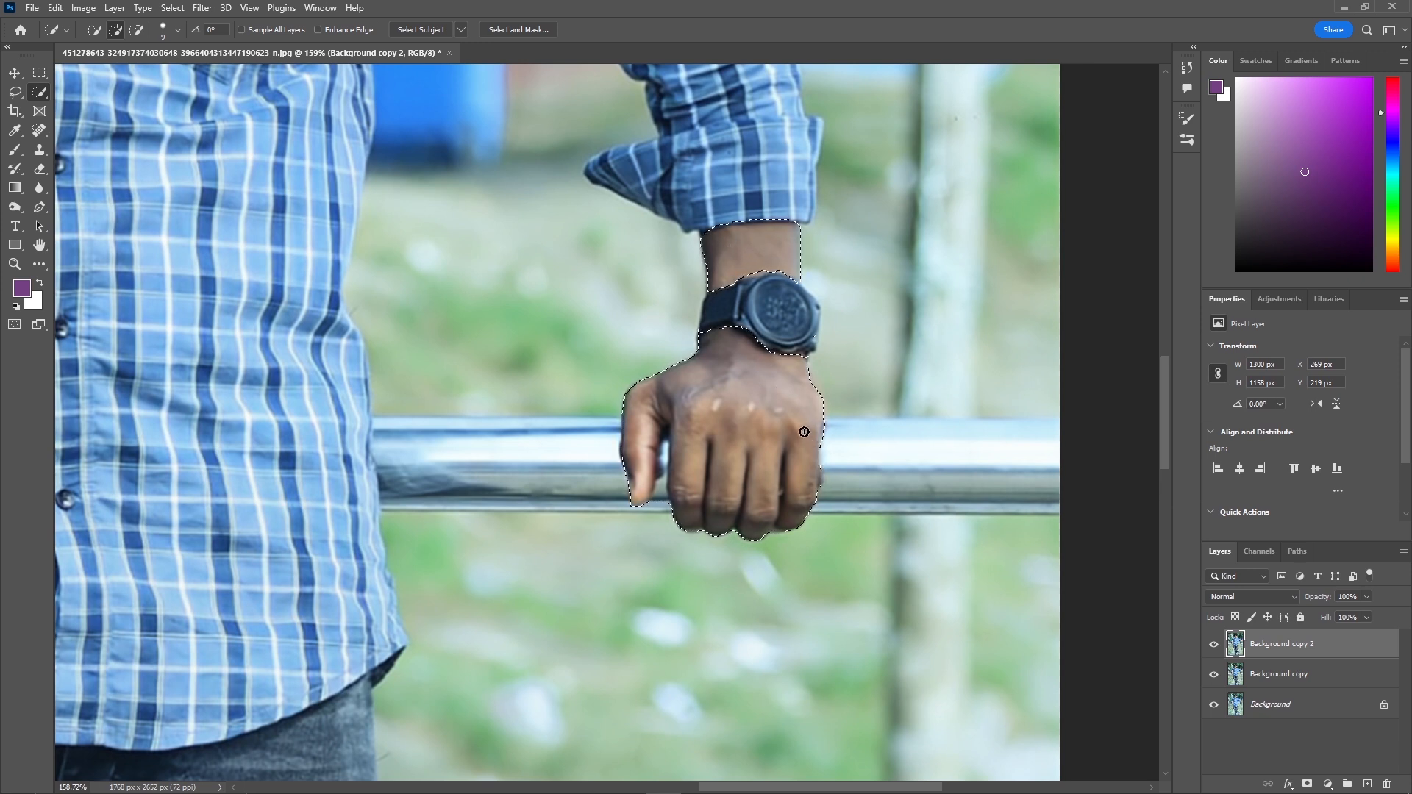
{"action": "key", "text": "alt"}
{"action": "left_click_drag", "start_coordinate": [661, 502], "coordinate": [650, 450]}
{"action": "key", "text": "alt"}
{"action": "right_click", "coordinate": [684, 463], "text": "alt"}
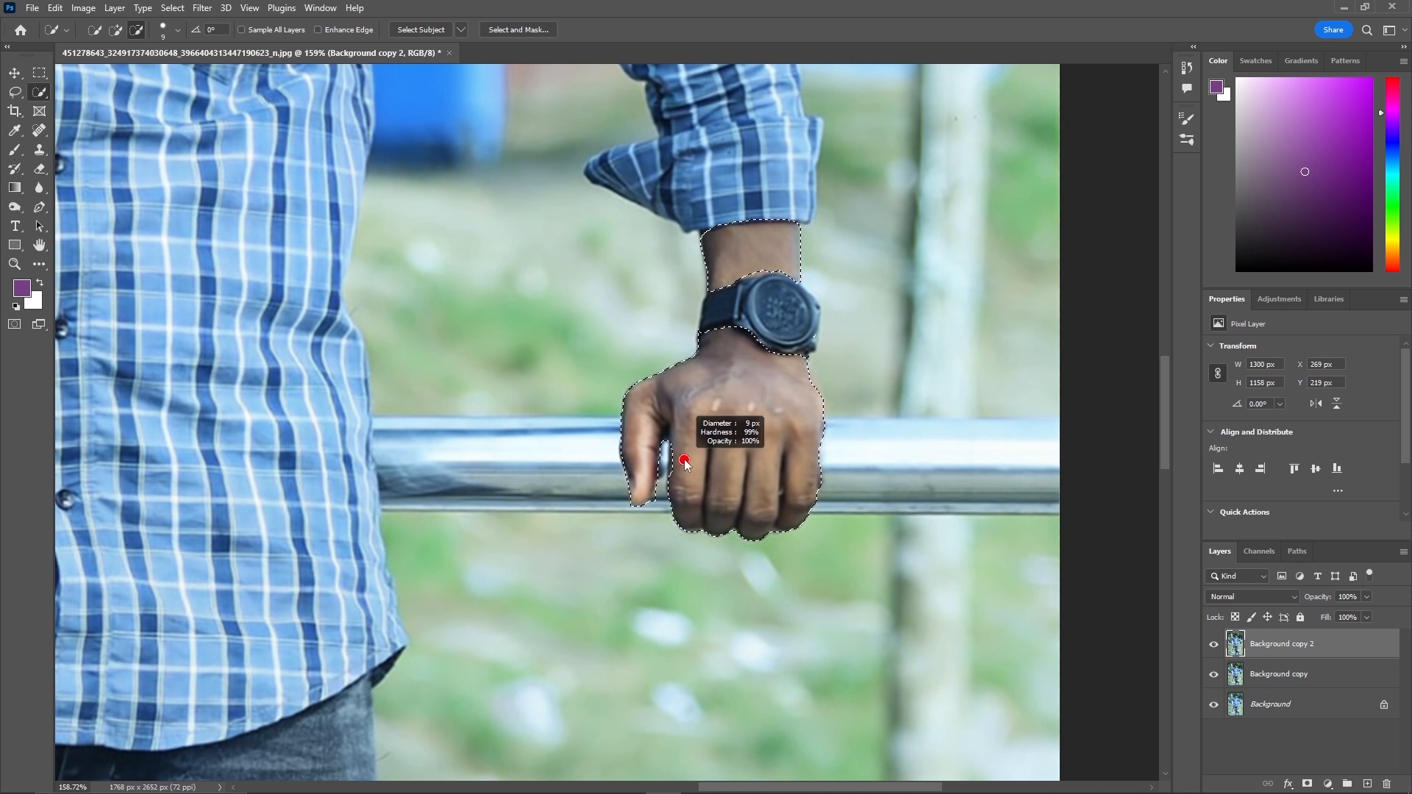
{"action": "right_click", "coordinate": [495, 391], "text": "alt"}
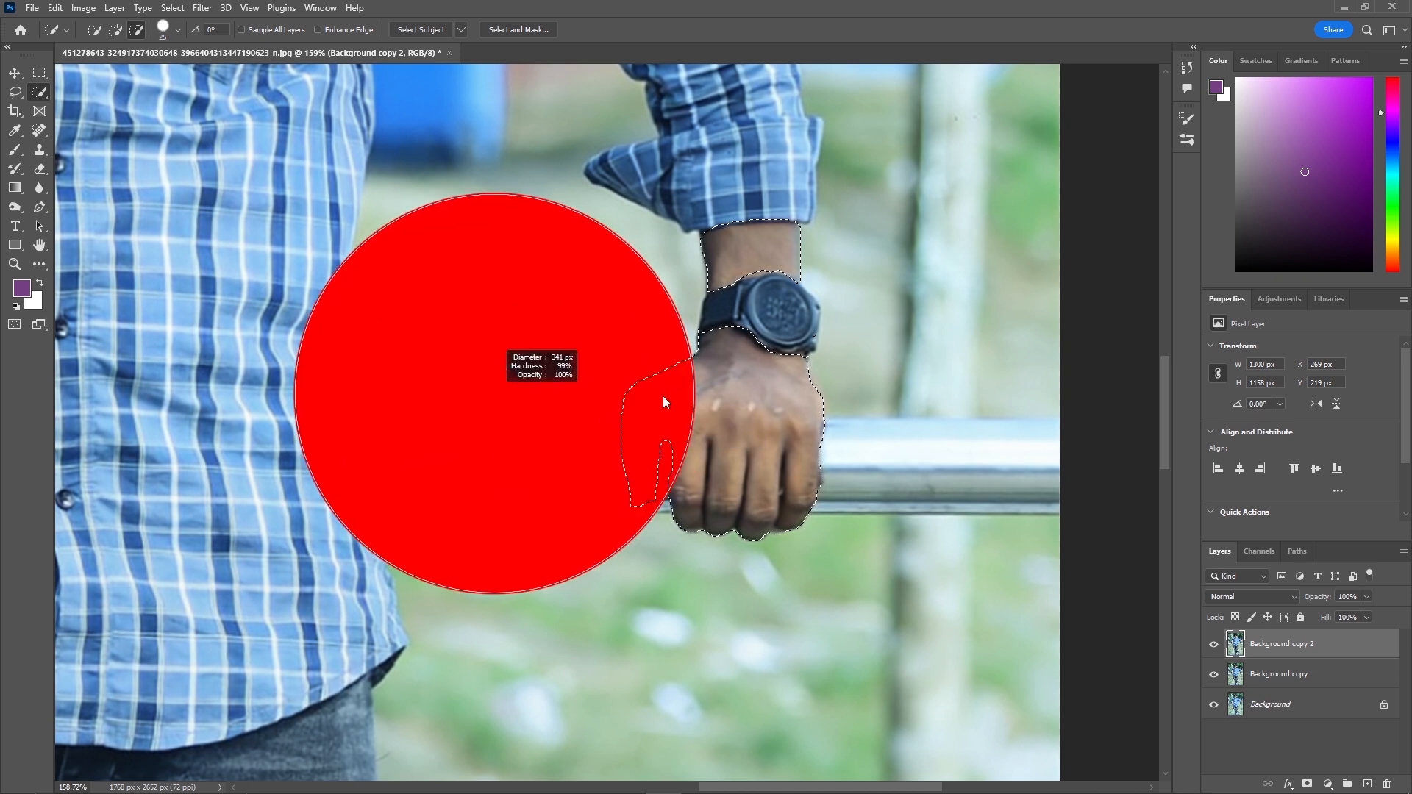
{"action": "left_click_drag", "start_coordinate": [578, 413], "coordinate": [581, 404]}
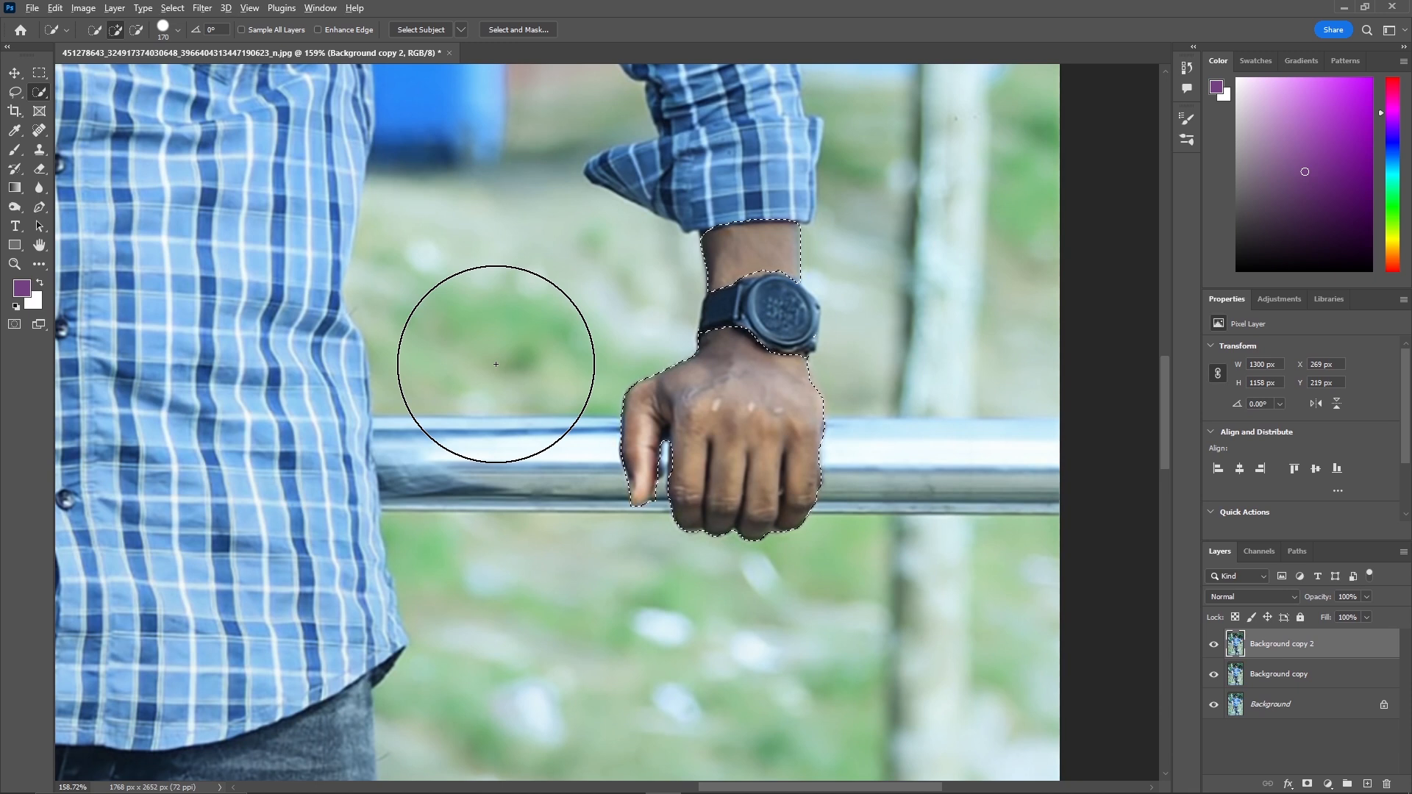
{"action": "key", "text": "alt"}
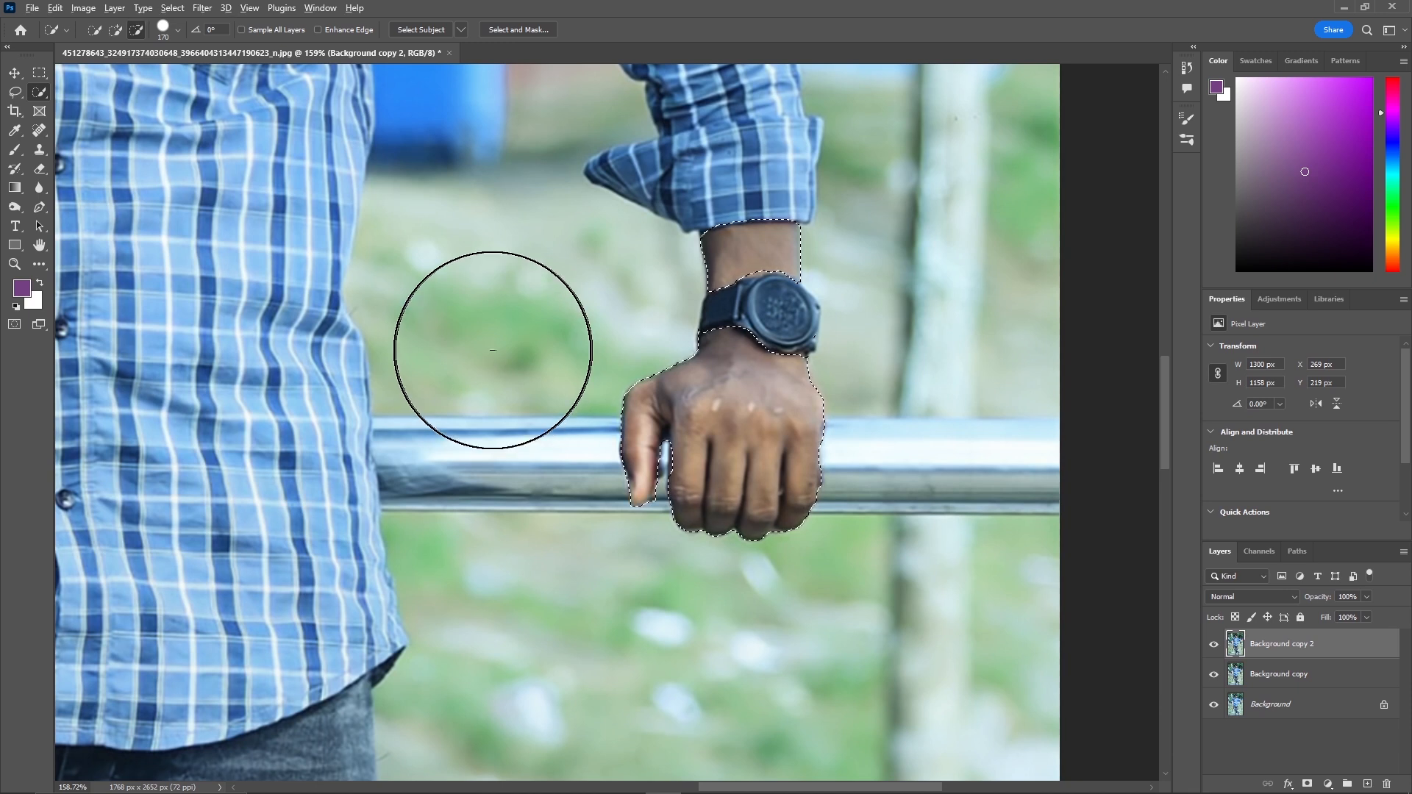
{"action": "mouse_move", "coordinate": [484, 350]}
{"action": "left_mouse_down"}
{"action": "mouse_move", "coordinate": [524, 363]}
{"action": "mouse_move", "coordinate": [480, 372]}
{"action": "mouse_move", "coordinate": [511, 394]}
{"action": "mouse_move", "coordinate": [488, 386]}
{"action": "mouse_move", "coordinate": [595, 378]}
{"action": "left_mouse_up"}
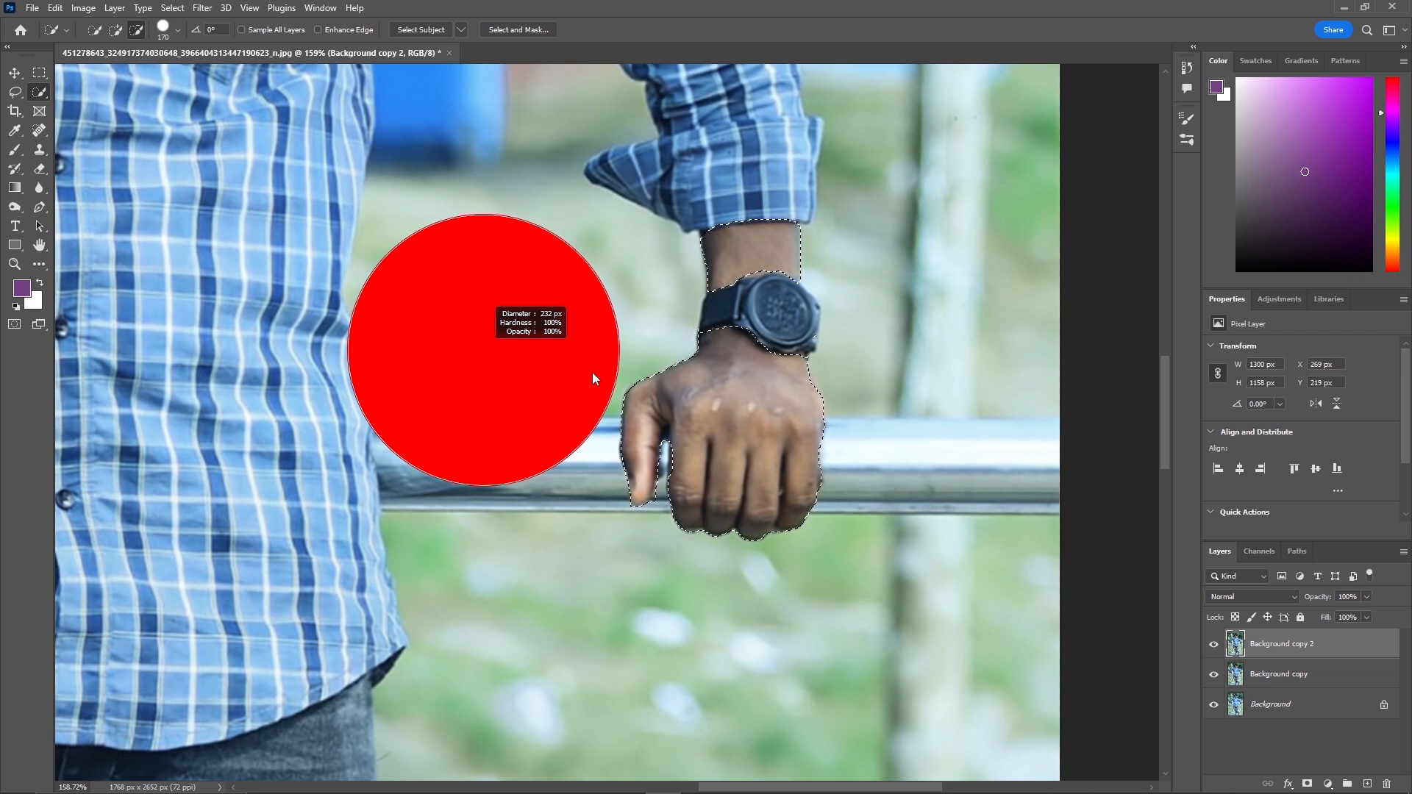
{"action": "mouse_move", "coordinate": [592, 373]}
{"action": "left_mouse_down"}
{"action": "mouse_move", "coordinate": [664, 370]}
{"action": "mouse_move", "coordinate": [541, 382]}
{"action": "mouse_move", "coordinate": [549, 98]}
{"action": "mouse_move", "coordinate": [506, 368]}
{"action": "mouse_move", "coordinate": [491, 394]}
{"action": "mouse_move", "coordinate": [434, 399]}
{"action": "left_mouse_up"}
{"action": "left_click_drag", "start_coordinate": [566, 404], "coordinate": [561, 394]}
{"action": "key", "text": "z"}
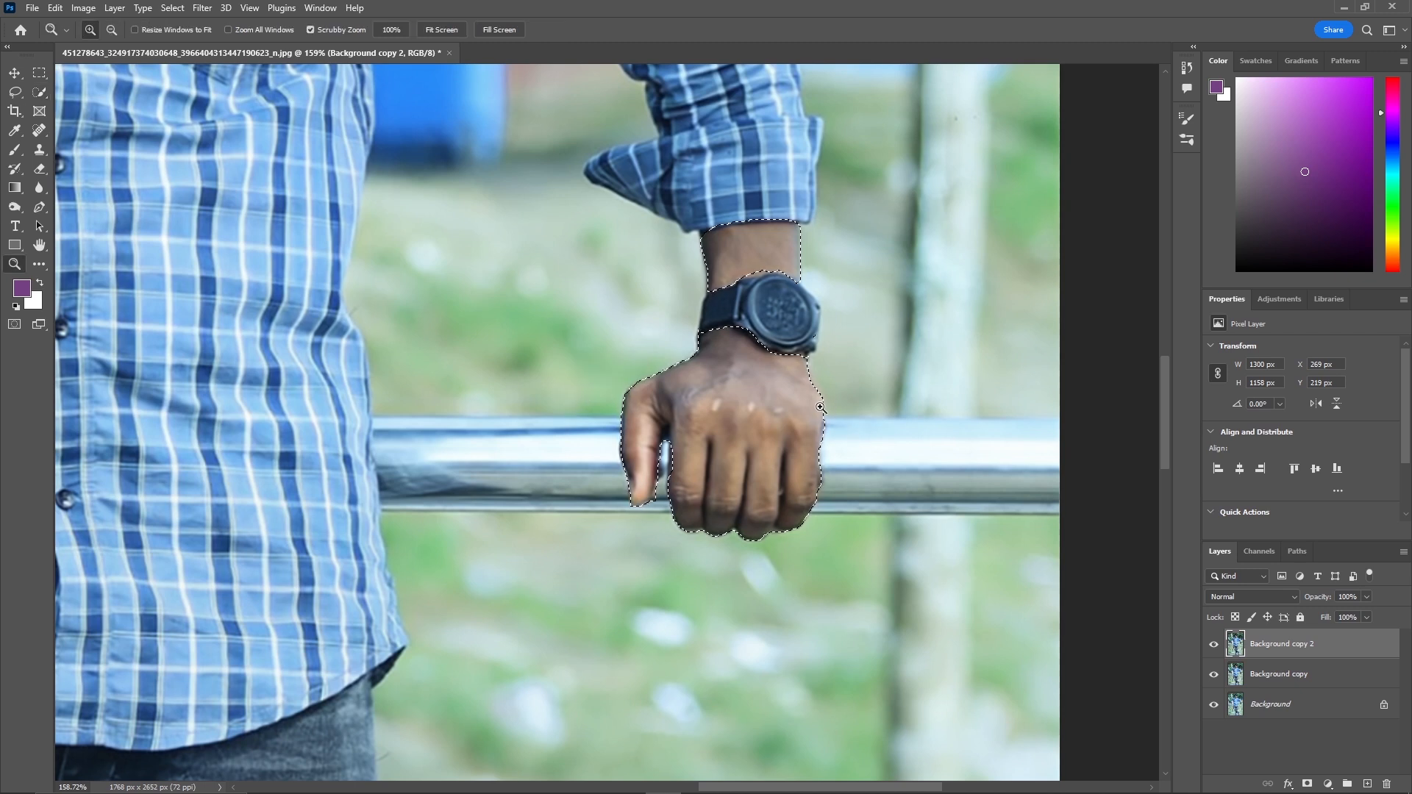
Extend the skin selection at the top of the forehead up to the hairline.
{"action": "key", "text": "w"}
{"action": "key", "text": "alt"}
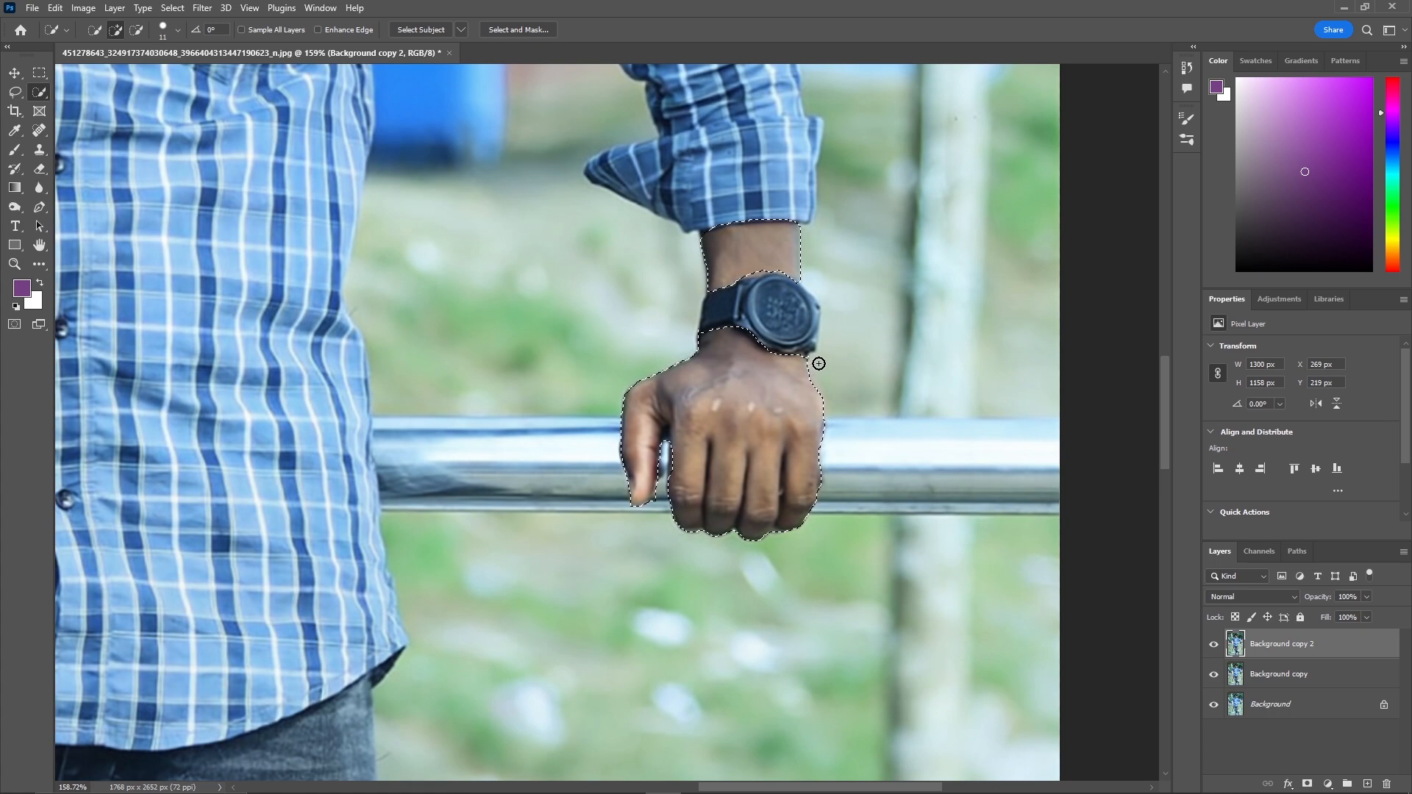
{"action": "key", "text": "z"}
{"action": "left_click_drag", "start_coordinate": [841, 337], "coordinate": [759, 381]}
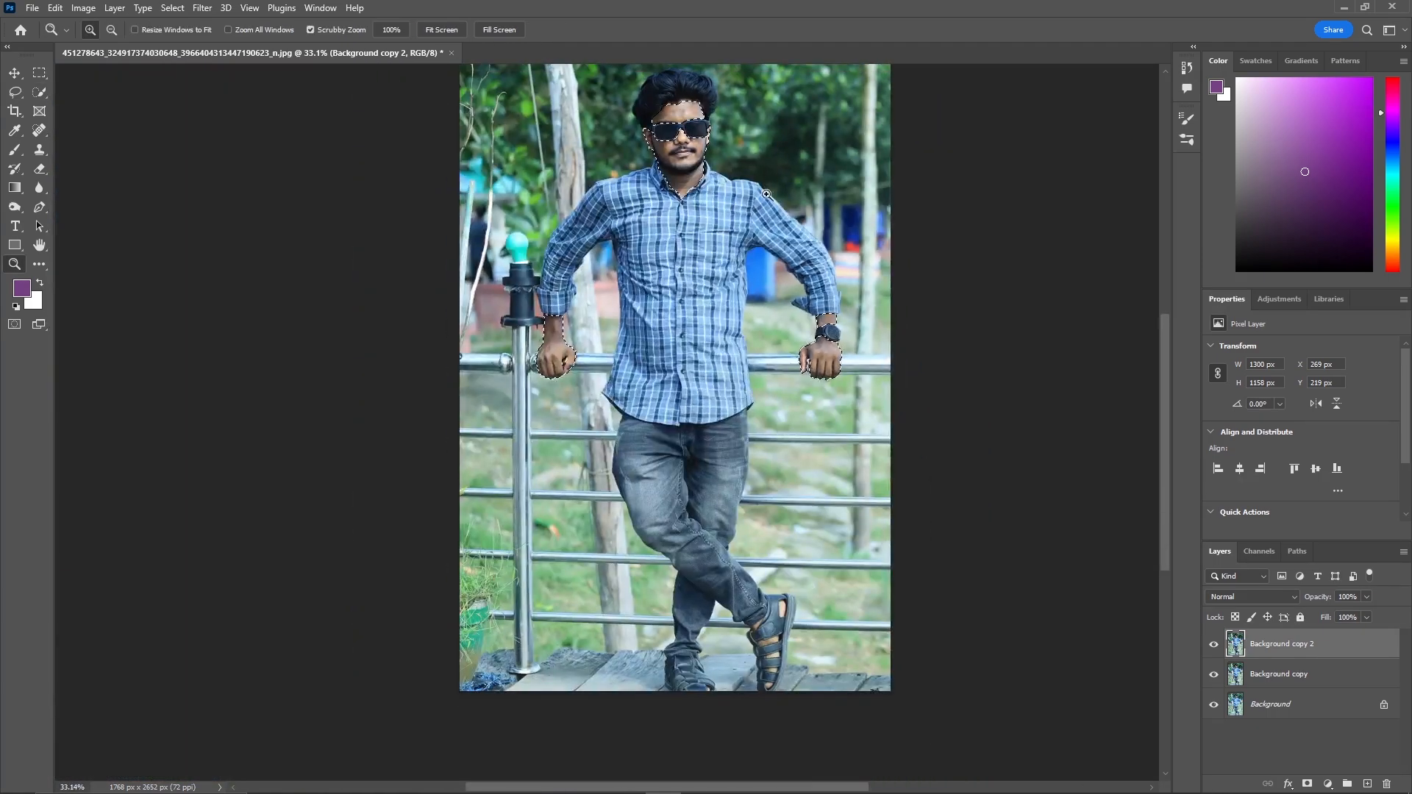
{"action": "left_click_drag", "start_coordinate": [684, 93], "coordinate": [768, 94]}
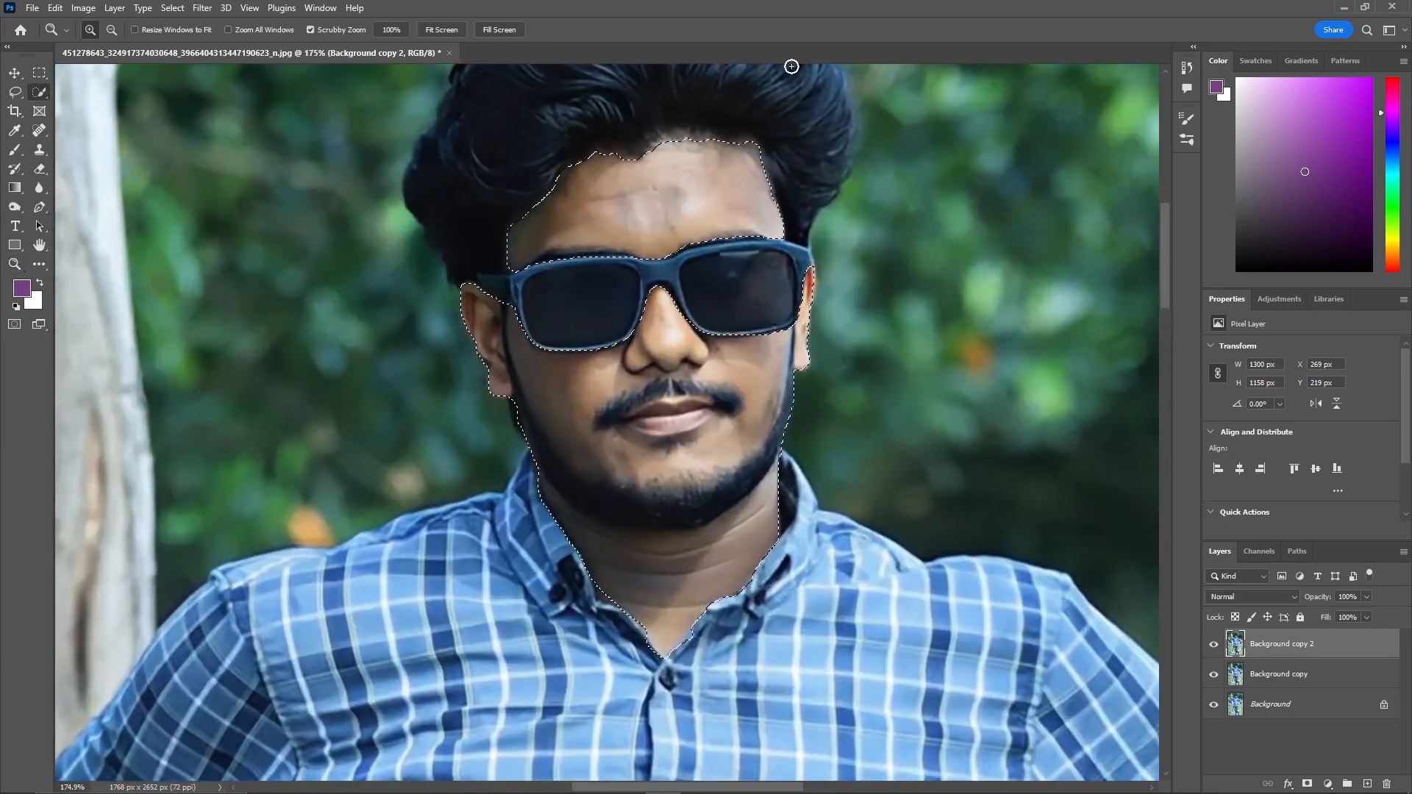
{"action": "key", "text": "w"}
{"action": "left_click_drag", "start_coordinate": [670, 140], "coordinate": [703, 145]}
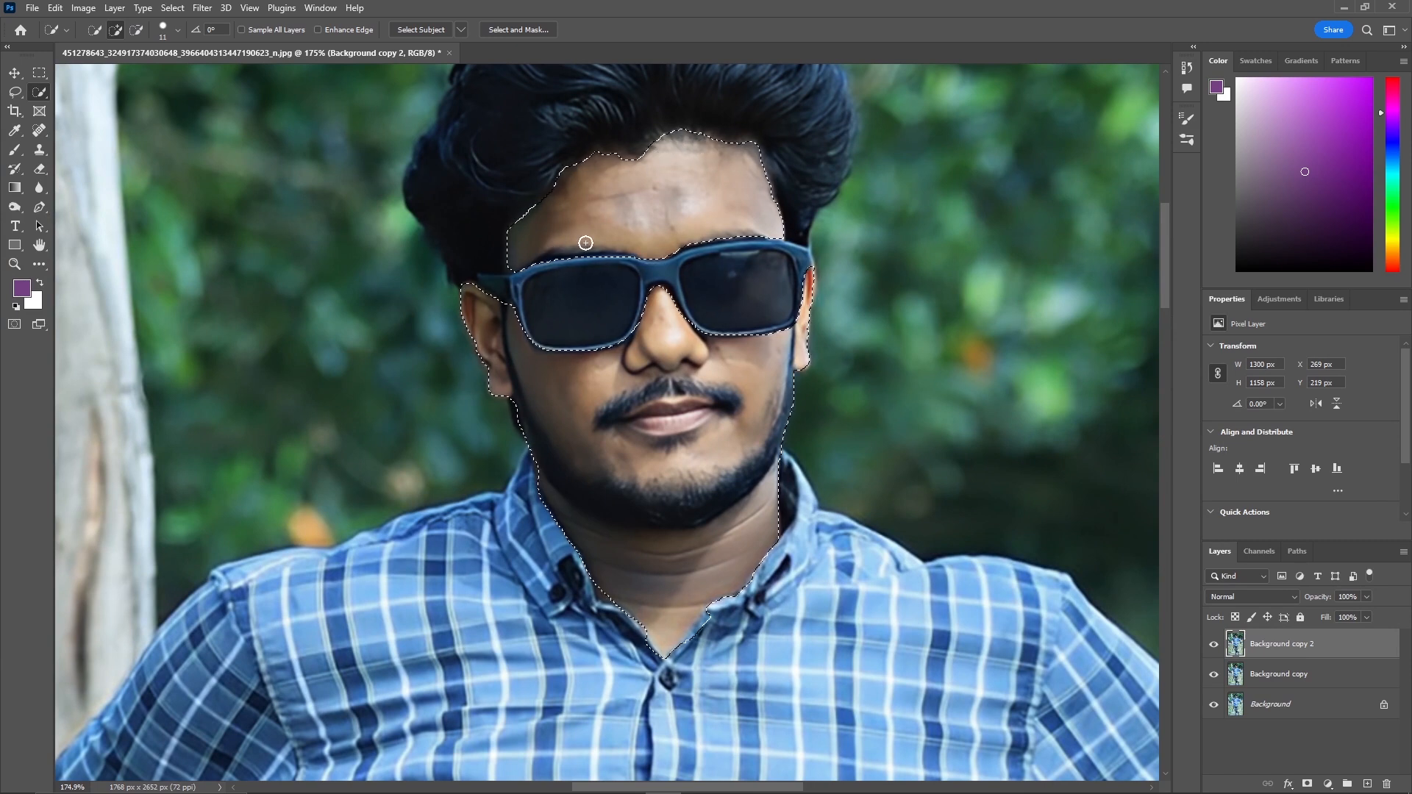
Add the exposed foot skin inside the sandal to the selection, subtracting the excess around it.
{"action": "scroll", "coordinate": [662, 441], "scroll_direction": "down", "scroll_amount": 2}
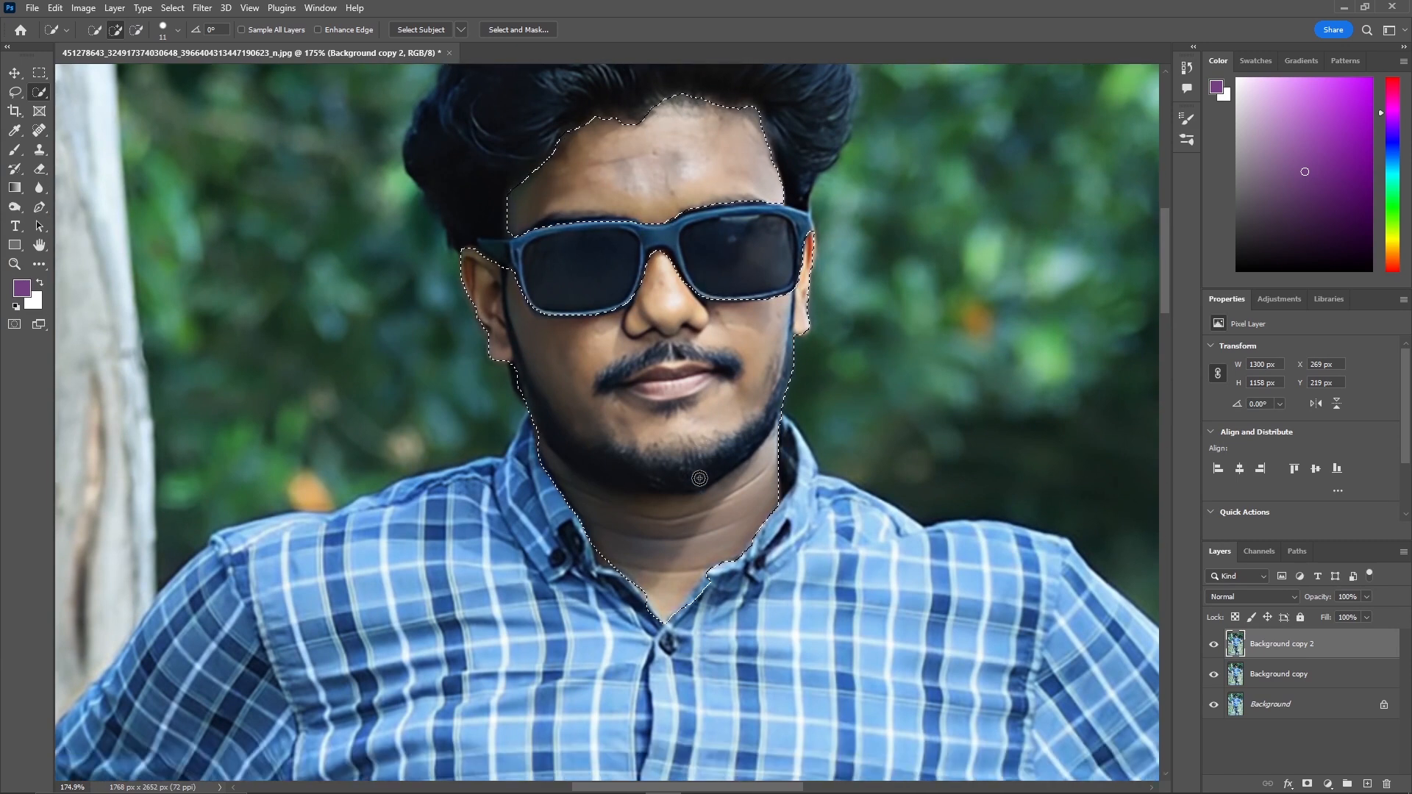
{"action": "key", "text": "z"}
{"action": "left_click_drag", "start_coordinate": [748, 392], "coordinate": [644, 464]}
{"action": "scroll", "coordinate": [644, 465], "scroll_direction": "down", "scroll_amount": 12}
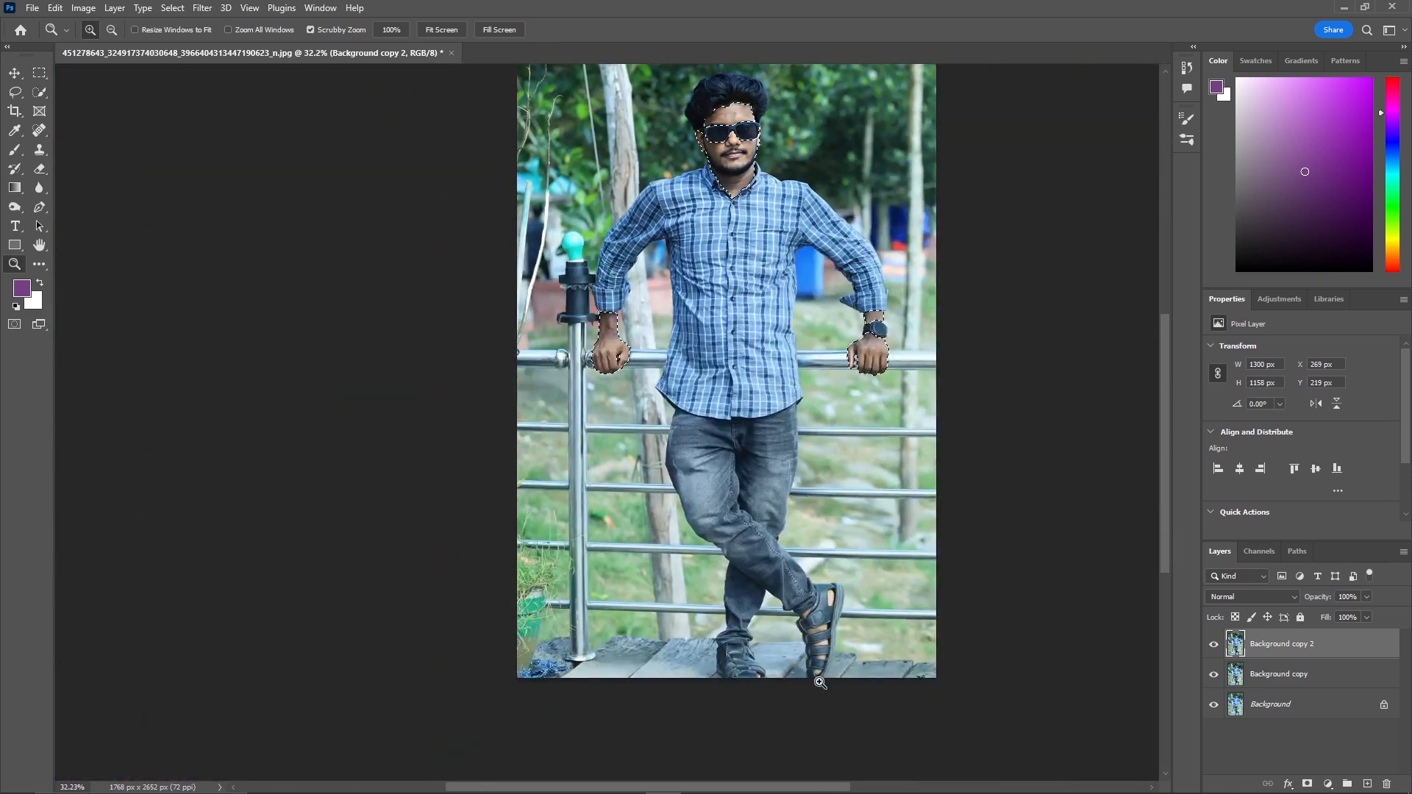
{"action": "left_click_drag", "start_coordinate": [828, 677], "coordinate": [910, 659]}
{"action": "key", "text": "w"}
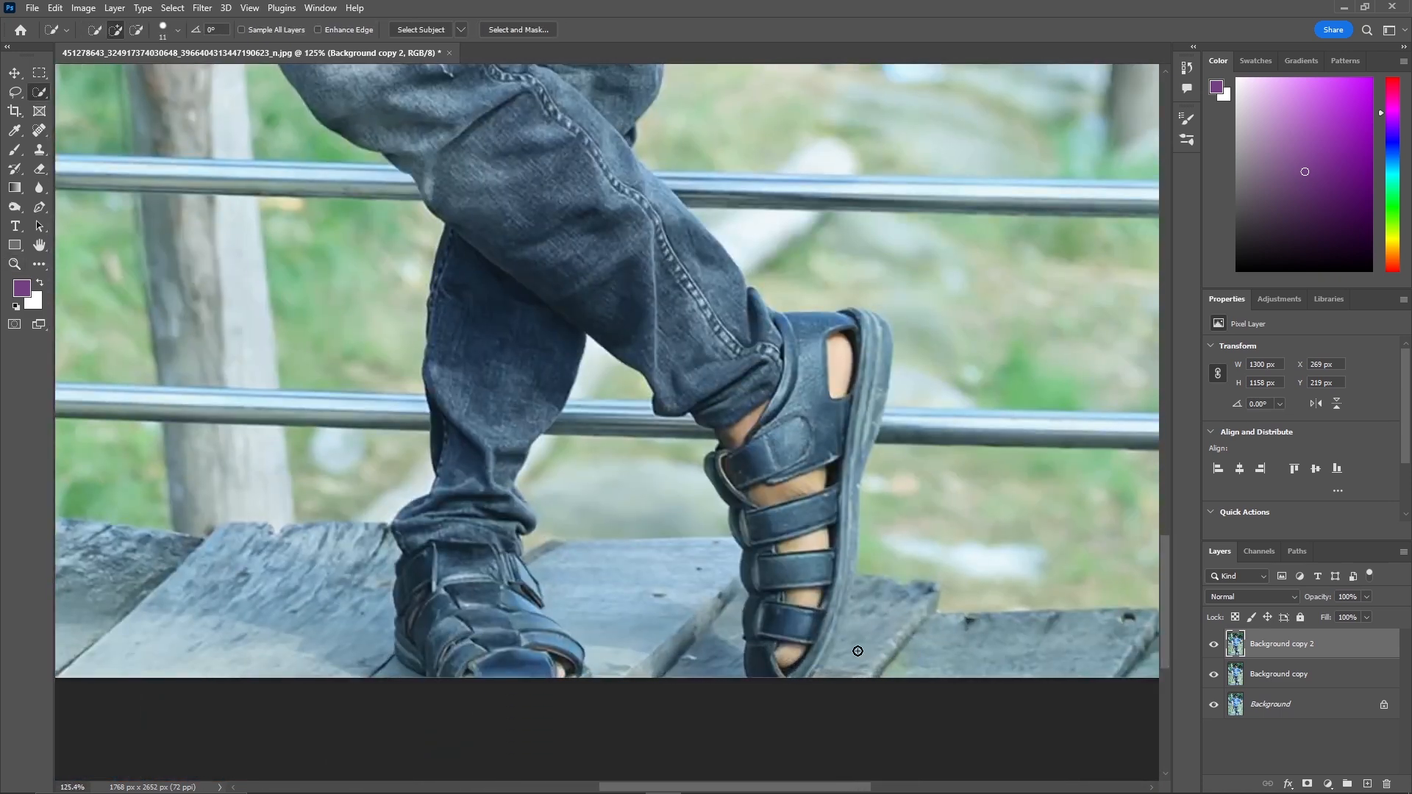
{"action": "left_click_drag", "start_coordinate": [780, 474], "coordinate": [782, 487]}
{"action": "key", "text": "alt"}
{"action": "right_click", "coordinate": [807, 540], "text": "alt"}
{"action": "left_click_drag", "start_coordinate": [803, 608], "coordinate": [786, 663]}
{"action": "key", "text": "z"}
{"action": "left_click_drag", "start_coordinate": [824, 401], "coordinate": [750, 403]}
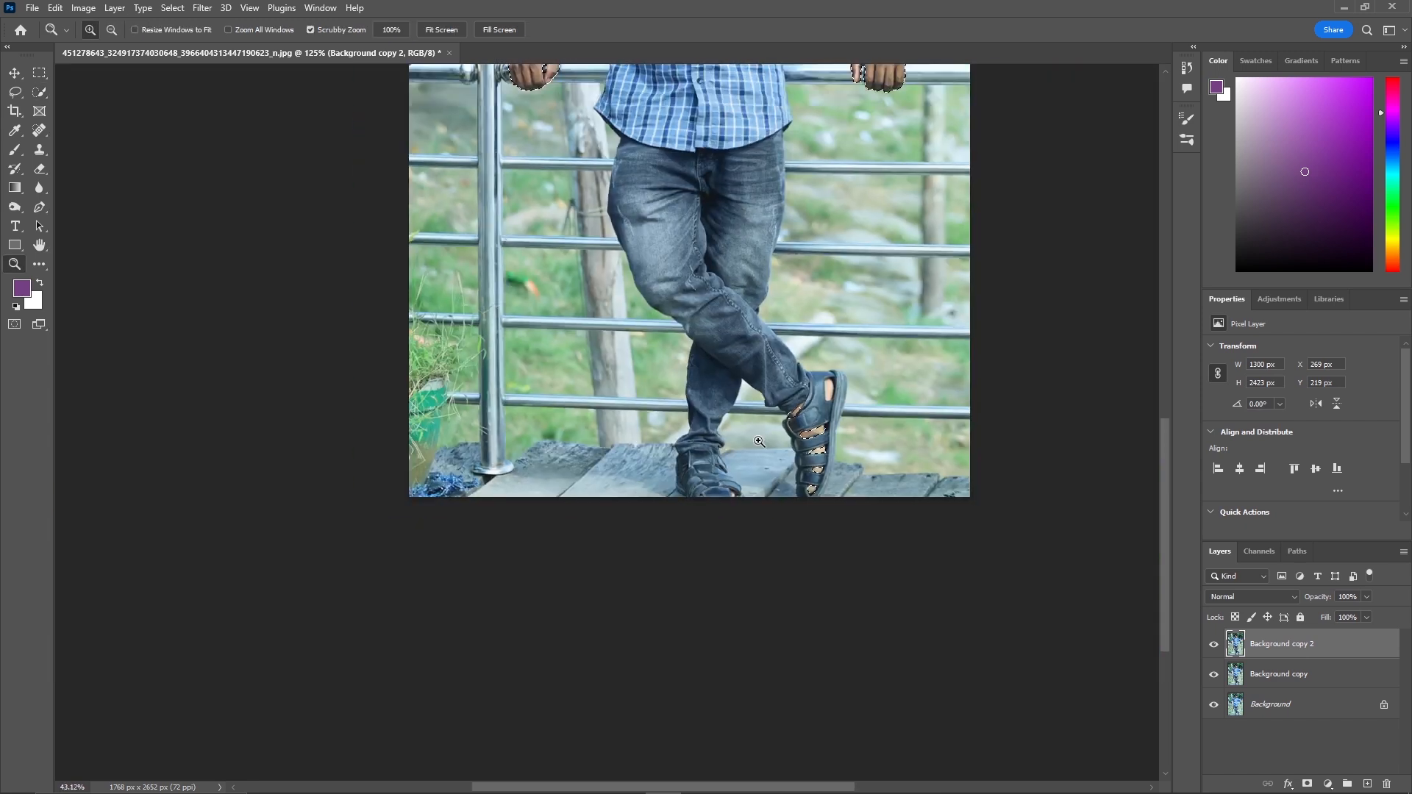
Zoom out to review the whole skin selection on the figure.
{"action": "scroll", "coordinate": [904, 519], "scroll_direction": "up", "scroll_amount": 2}
{"action": "scroll", "coordinate": [912, 523], "scroll_direction": "up", "scroll_amount": 8}
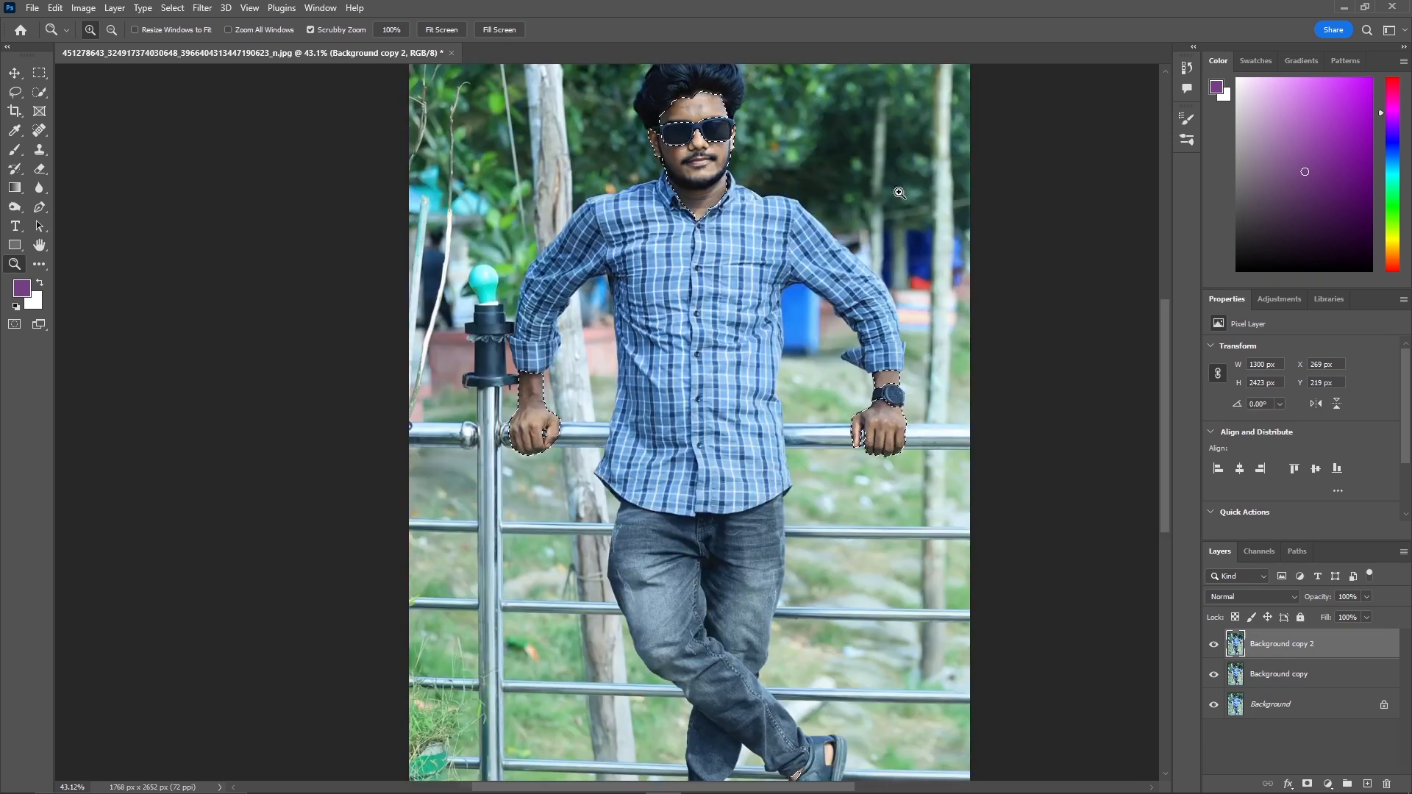
{"action": "left_click_drag", "start_coordinate": [897, 209], "coordinate": [869, 209]}
{"action": "scroll", "coordinate": [981, 268], "scroll_direction": "up", "scroll_amount": 2}
{"action": "key", "text": "w"}
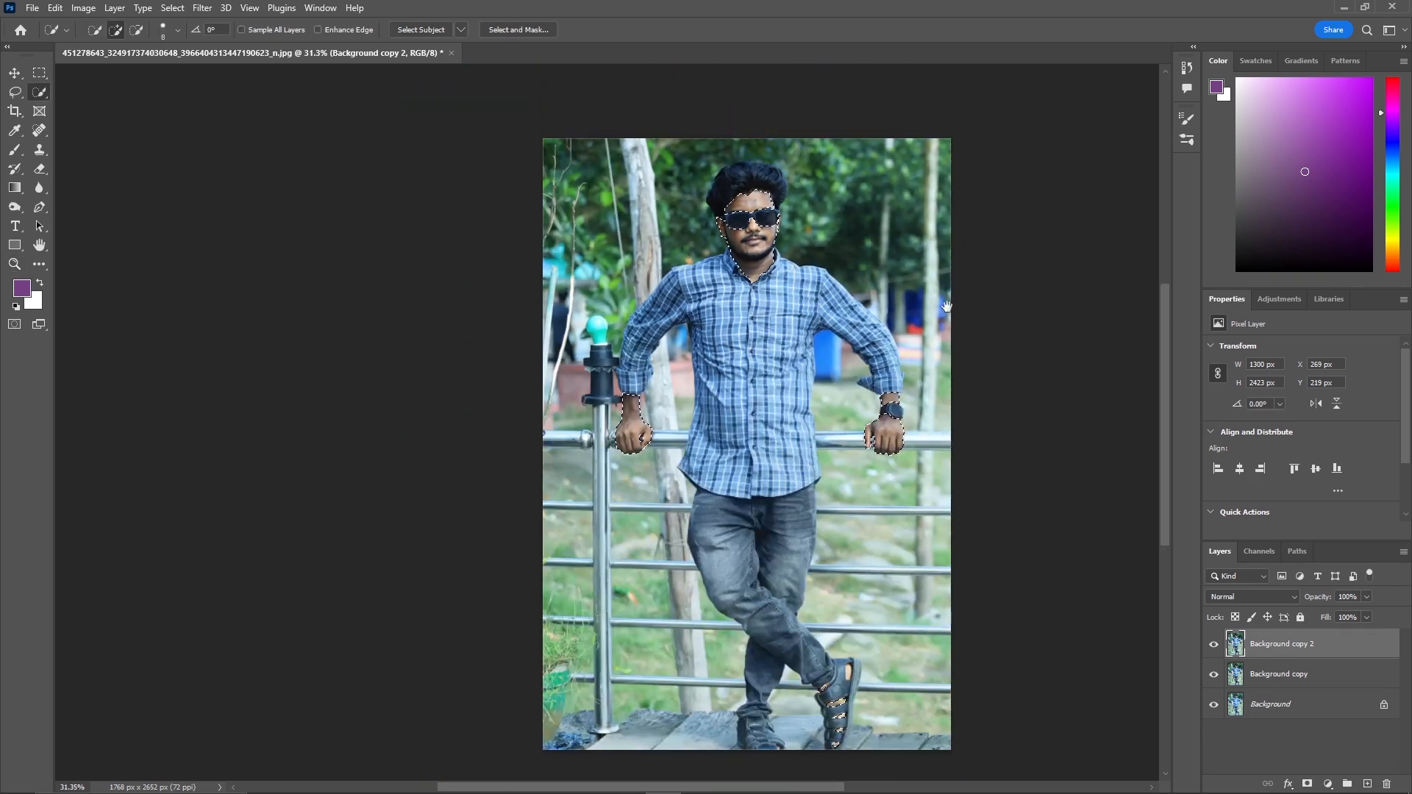
{"action": "mouse_move", "coordinate": [954, 309]}
{"action": "left_mouse_down"}
{"action": "mouse_move", "coordinate": [809, 280]}
{"action": "mouse_move", "coordinate": [761, 331]}
{"action": "mouse_move", "coordinate": [774, 340]}
{"action": "left_mouse_up"}
{"action": "key", "text": "z"}
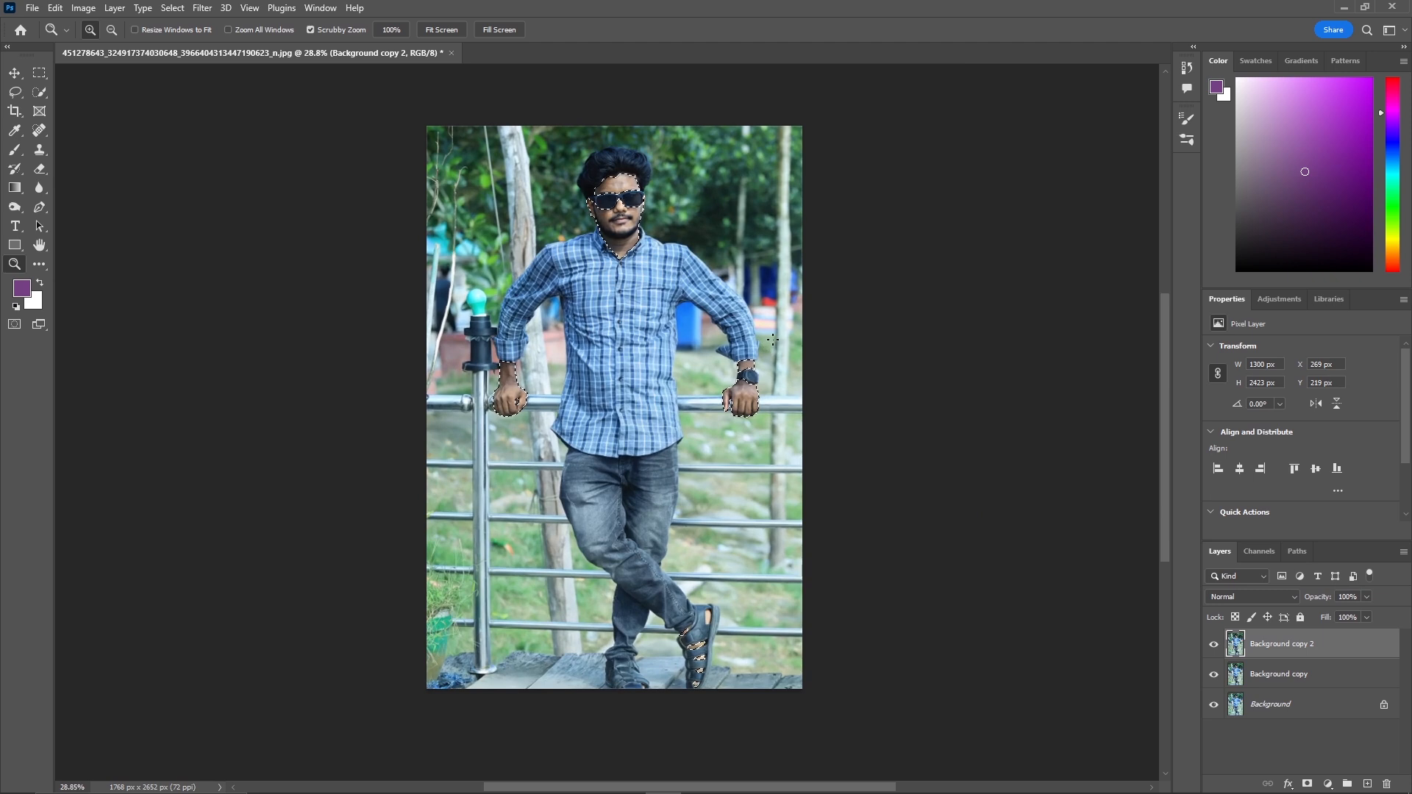
{"action": "key", "text": "w"}
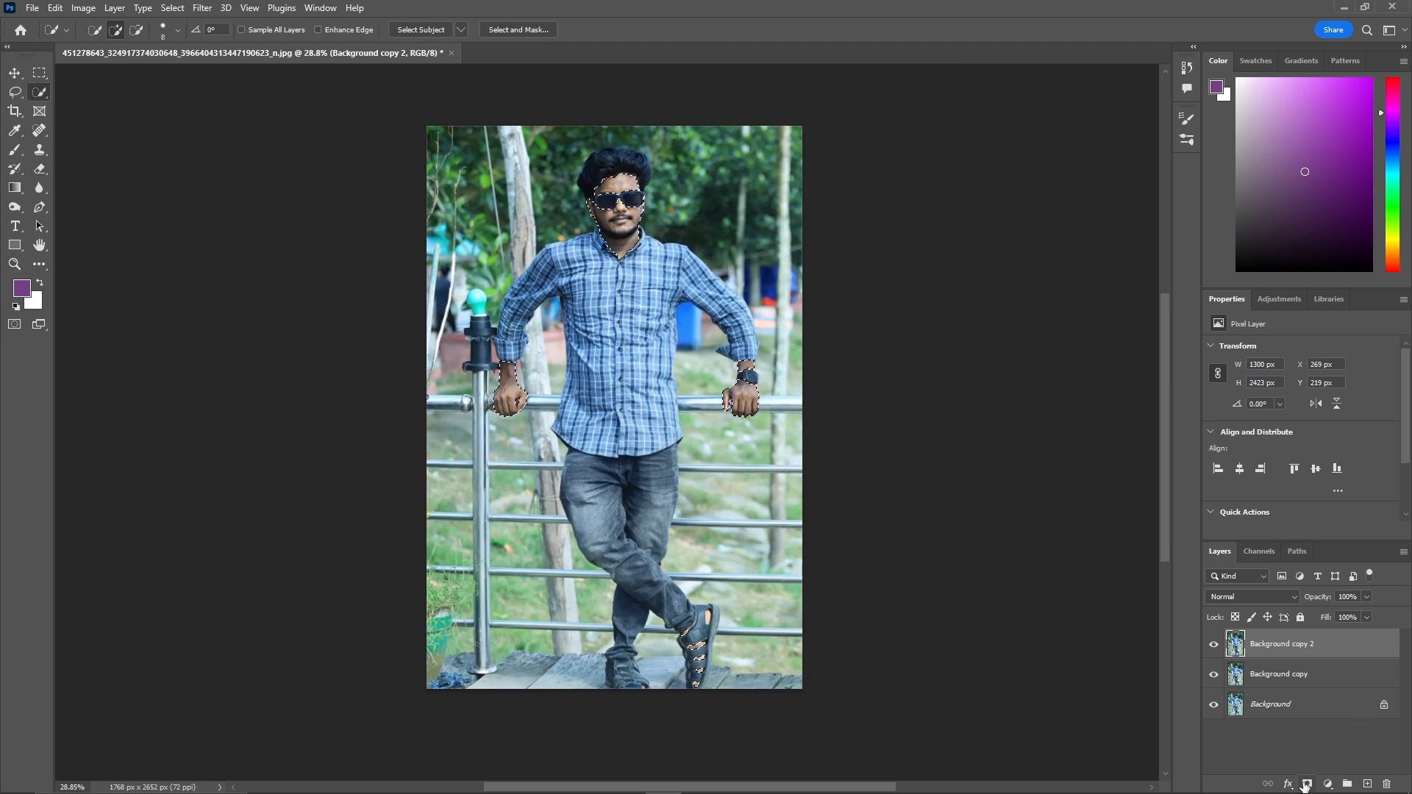
Duplicate the Background copy 2 layer and add a layer mask from the skin selection to Background copy 2.
{"action": "left_click_drag", "start_coordinate": [1353, 647], "coordinate": [1367, 783]}
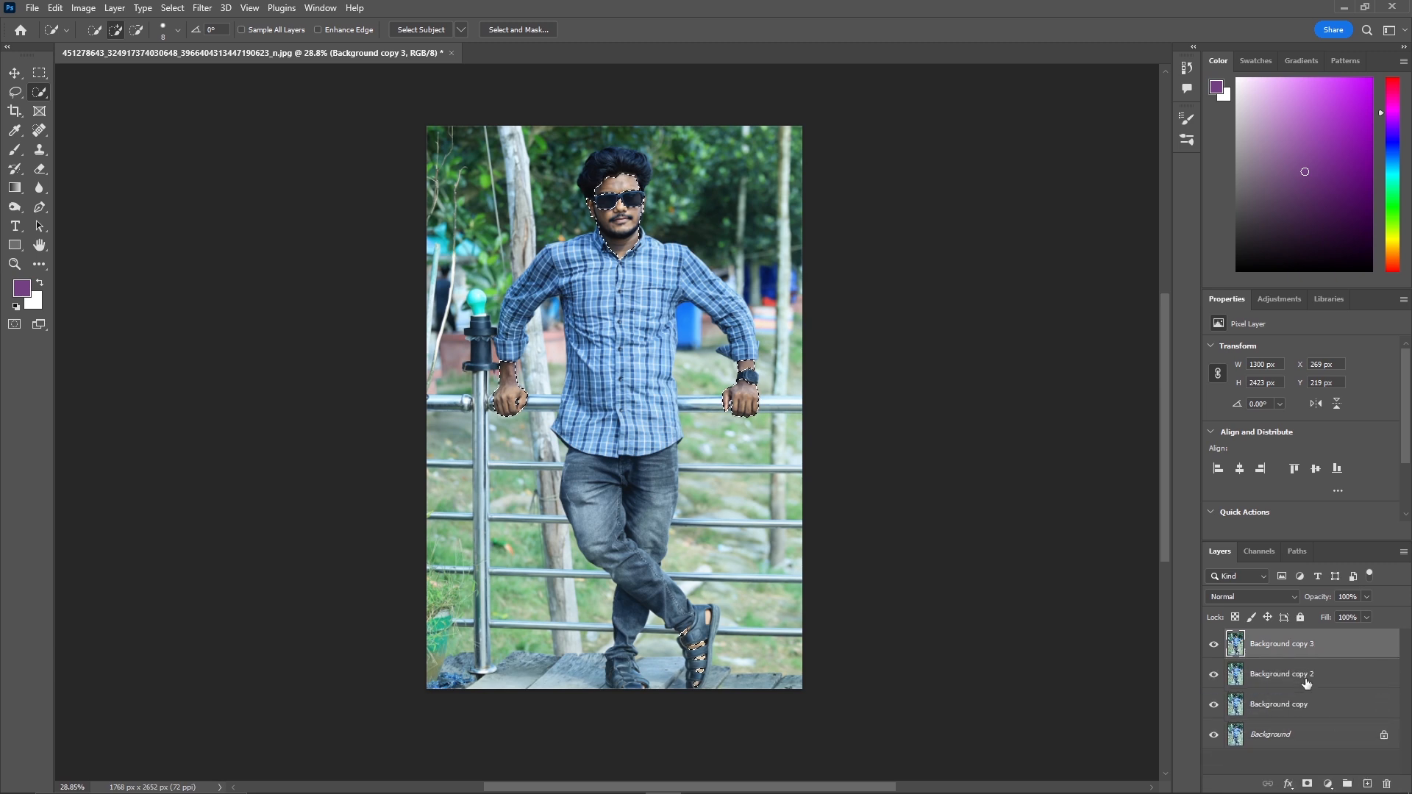
{"action": "left_click", "coordinate": [1306, 682]}
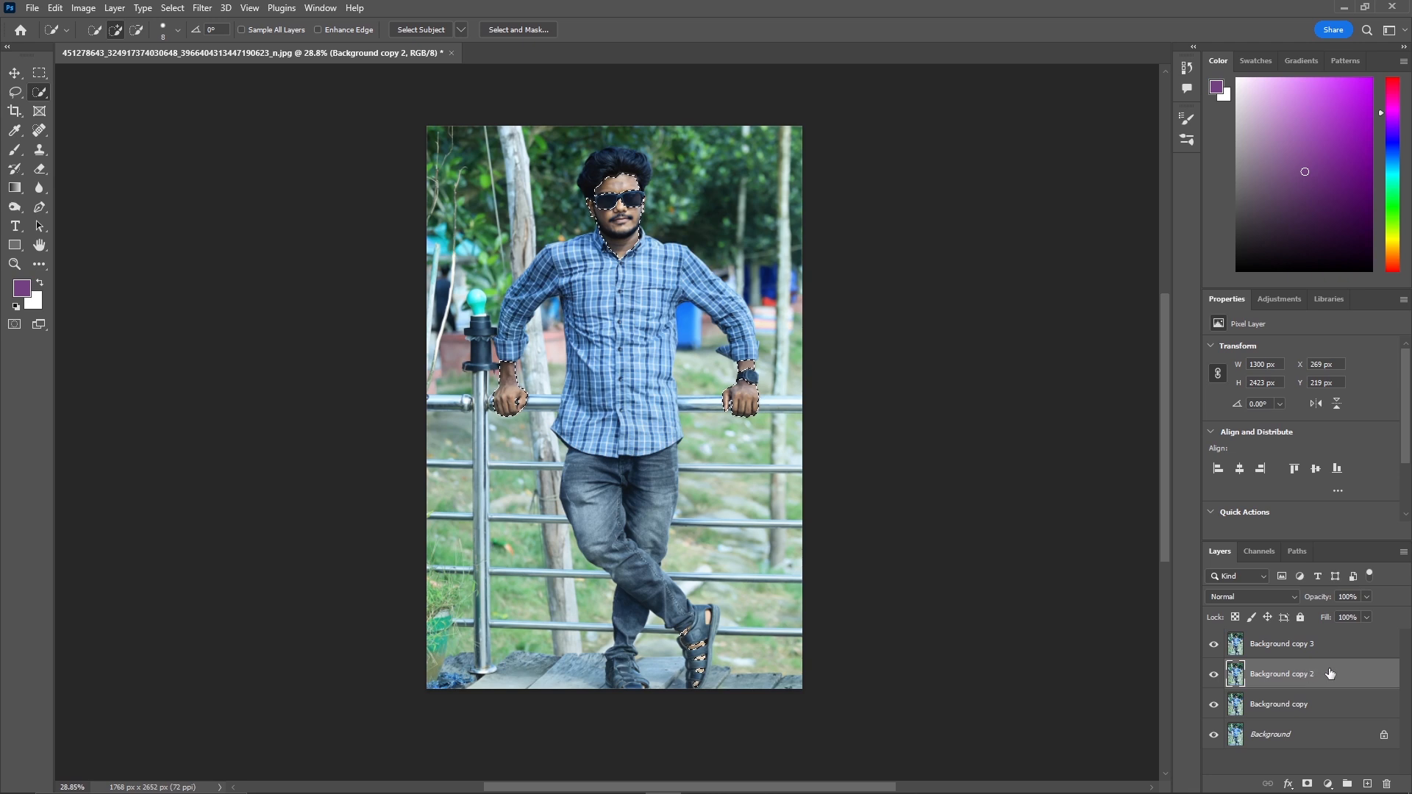
{"action": "left_click", "coordinate": [1308, 784]}
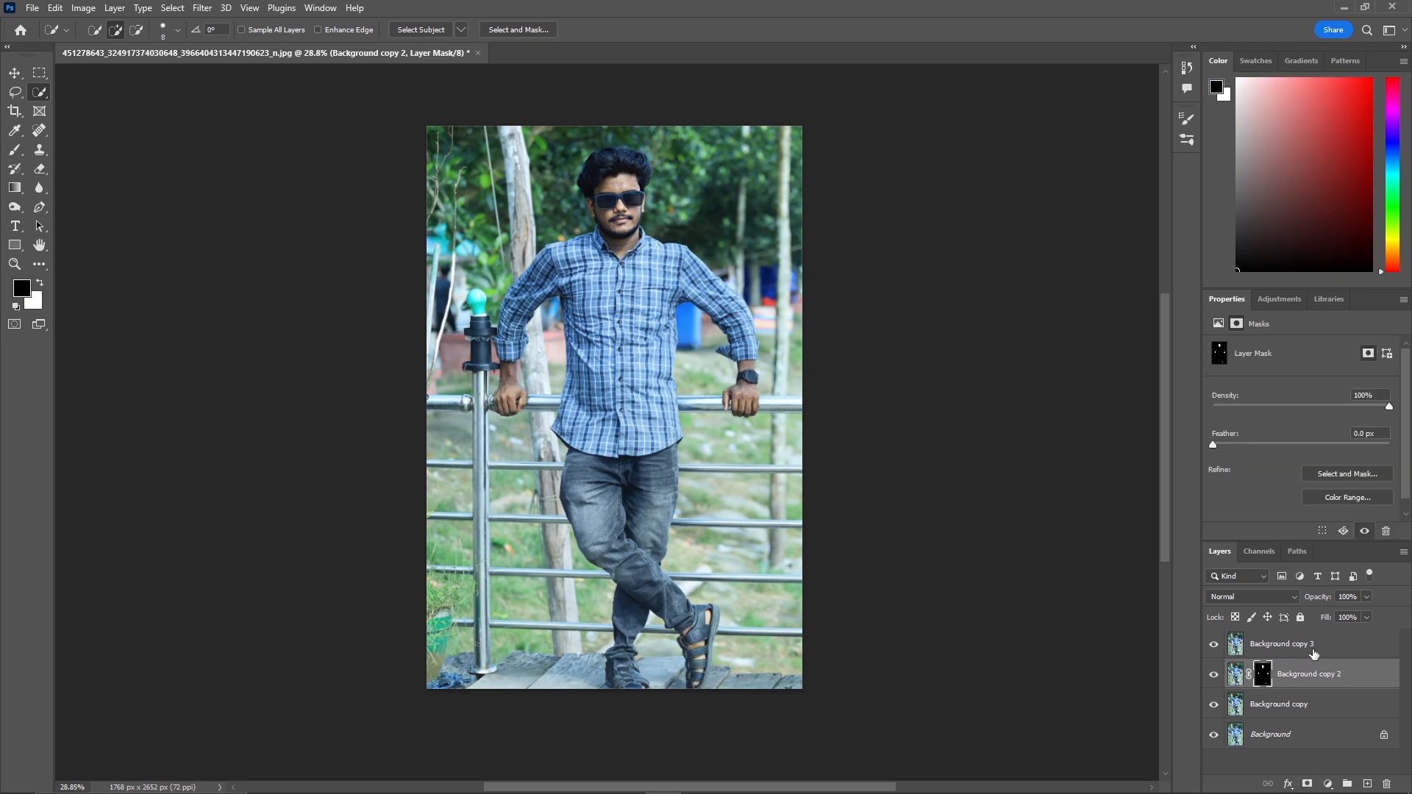
Select Background copy 3 and reload the skin mask as an active selection.
{"action": "left_click", "coordinate": [1311, 654]}
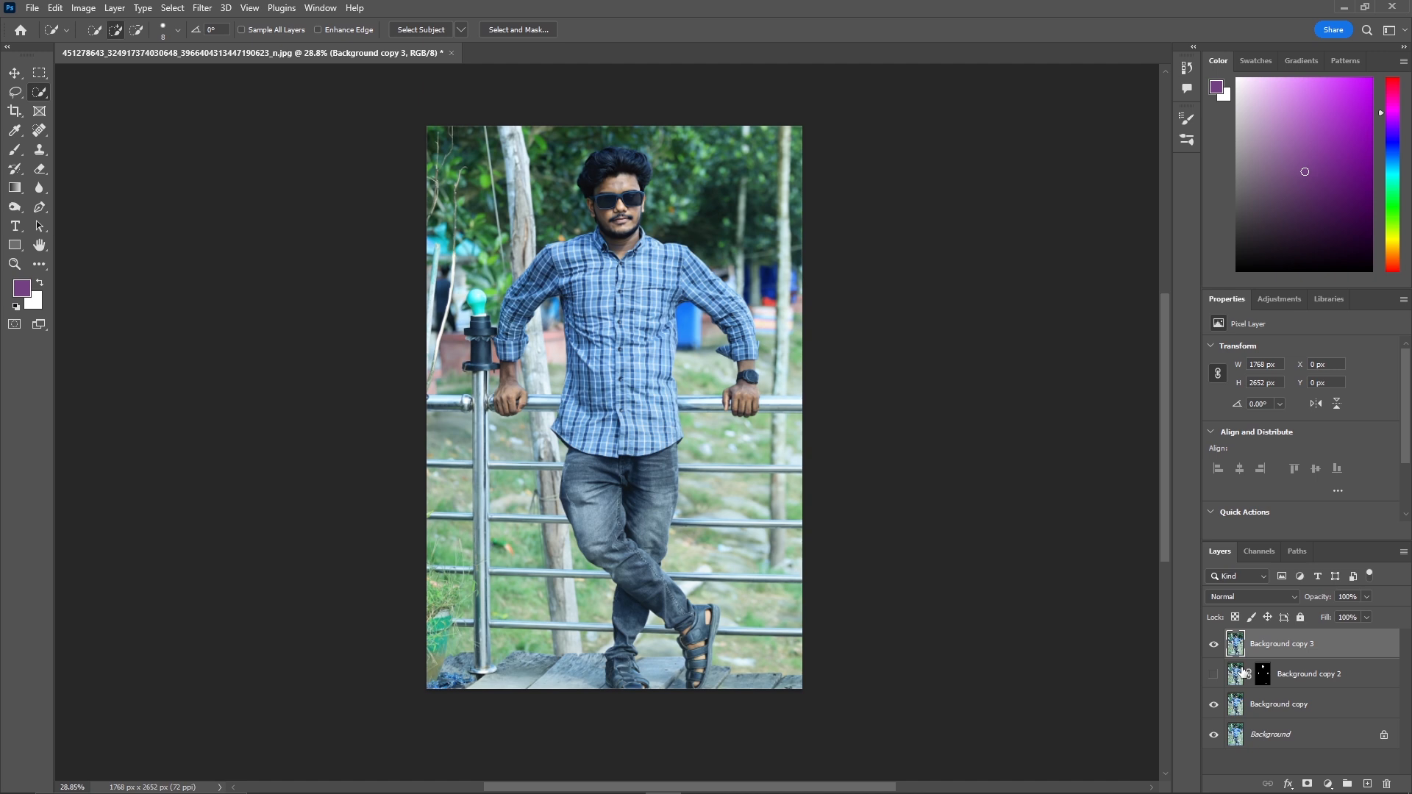
{"action": "left_click_drag", "start_coordinate": [1260, 672], "coordinate": [1267, 677]}
{"action": "left_click", "coordinate": [1266, 677], "text": "ctrl"}
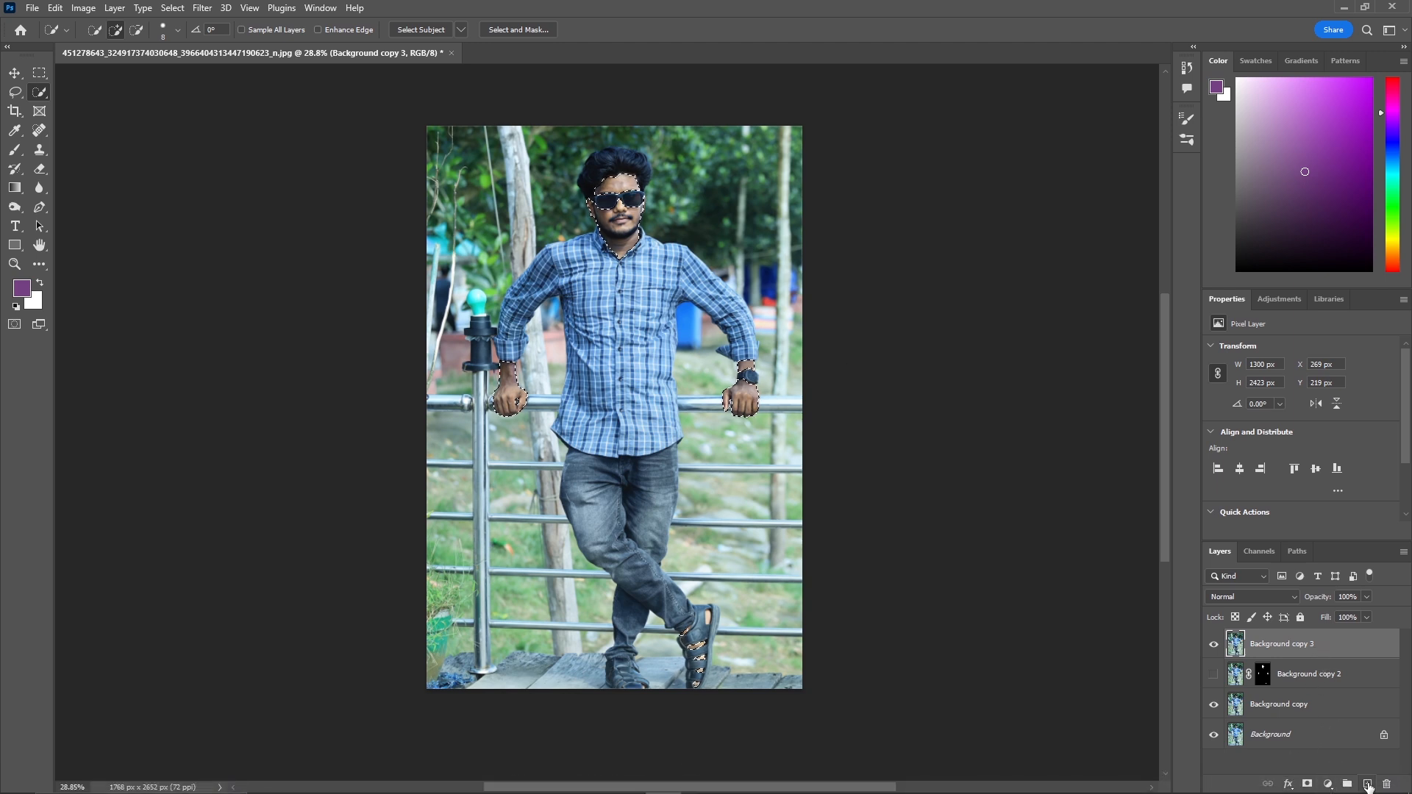
Add a Solid Color fill layer over the skin selection with the colour f5dead.
{"action": "left_click", "coordinate": [1367, 784]}
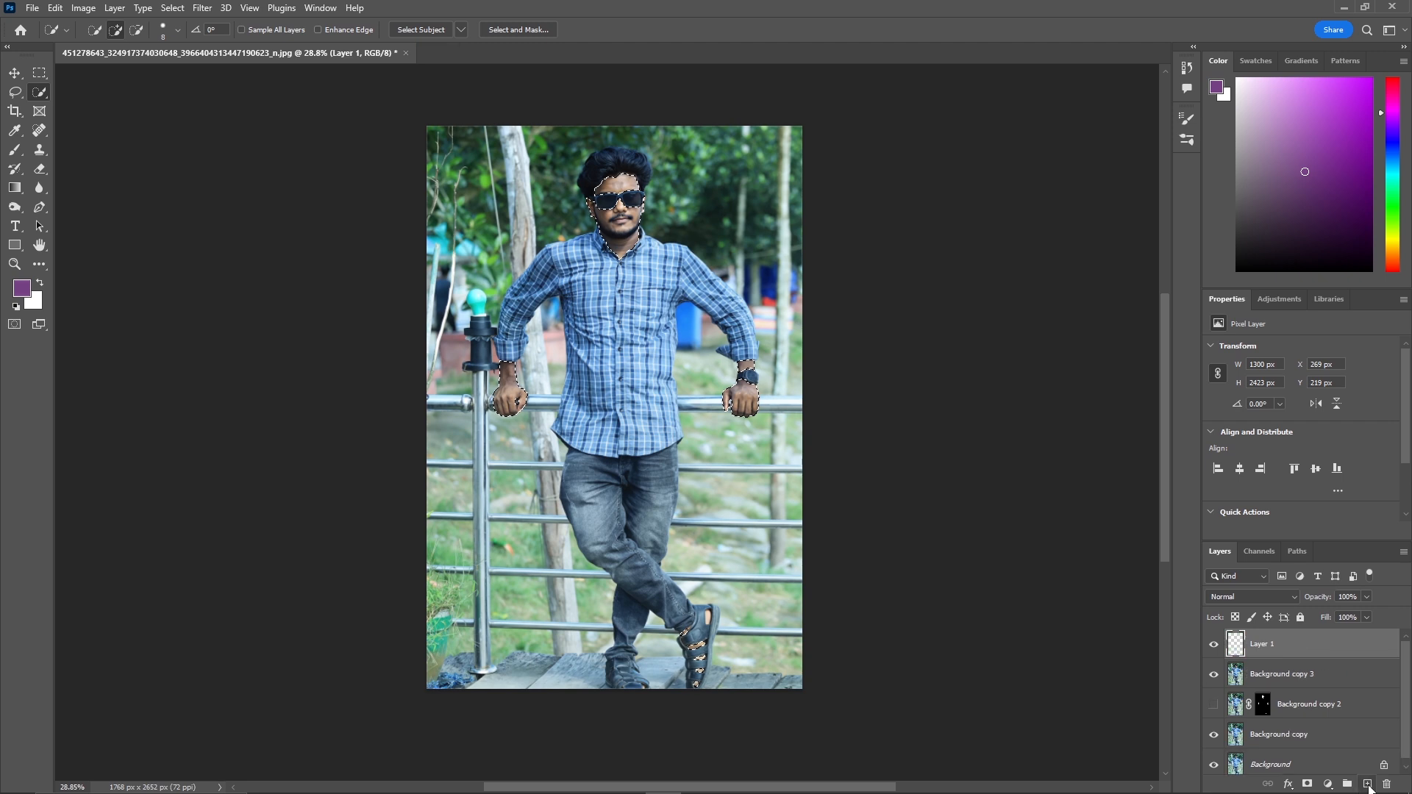
{"action": "left_click", "coordinate": [1327, 783]}
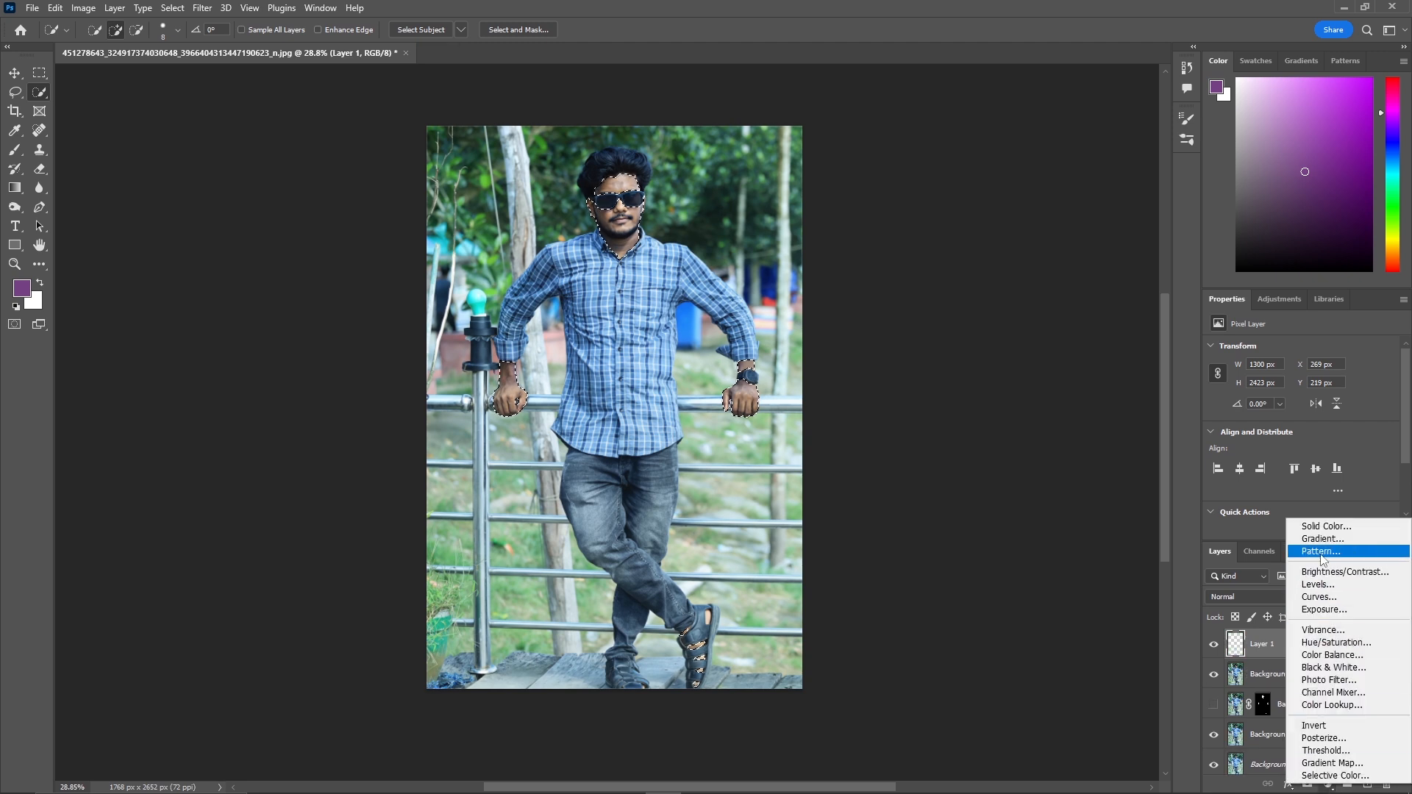
{"action": "left_click", "coordinate": [1334, 530]}
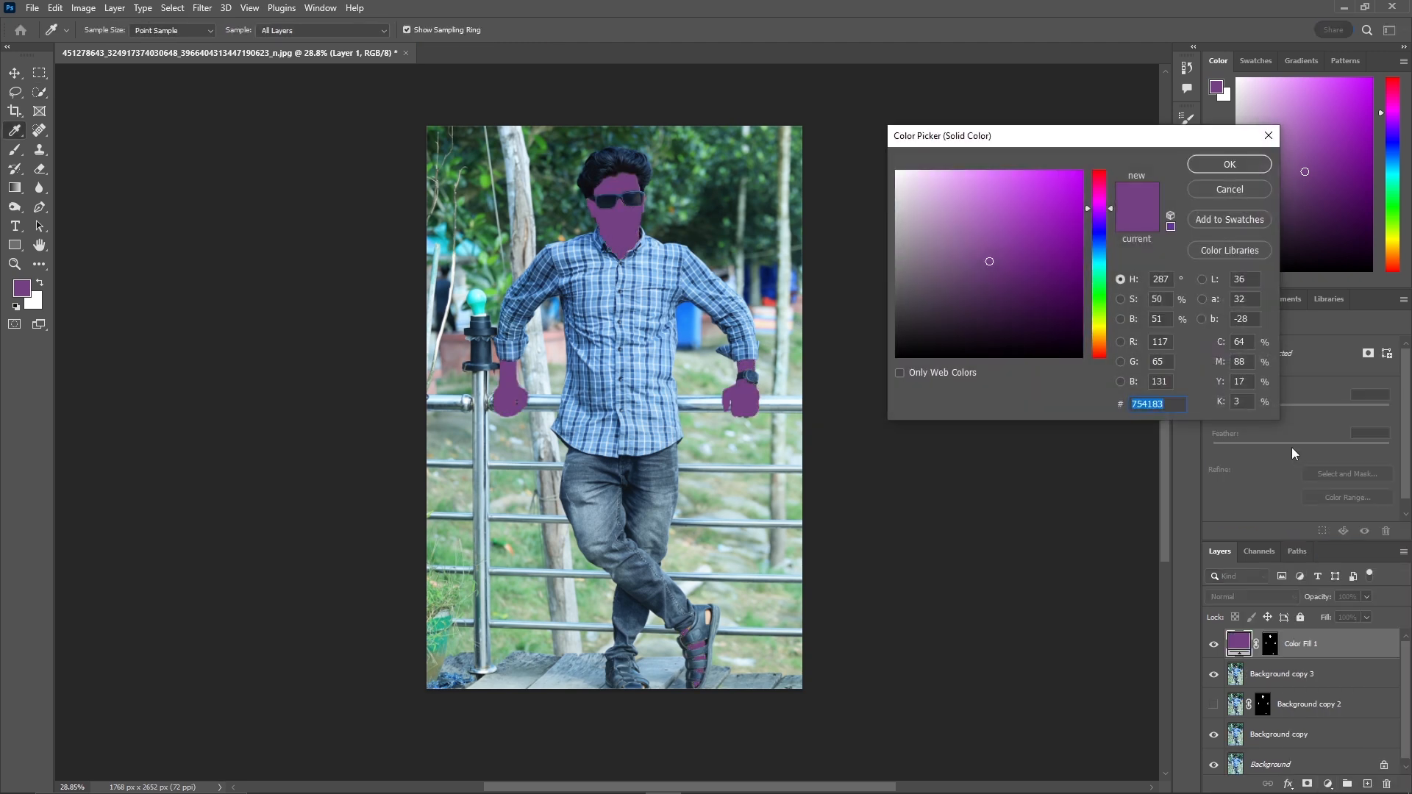
{"action": "left_click_drag", "start_coordinate": [1095, 249], "coordinate": [1101, 342]}
{"action": "left_click_drag", "start_coordinate": [1025, 199], "coordinate": [950, 178]}
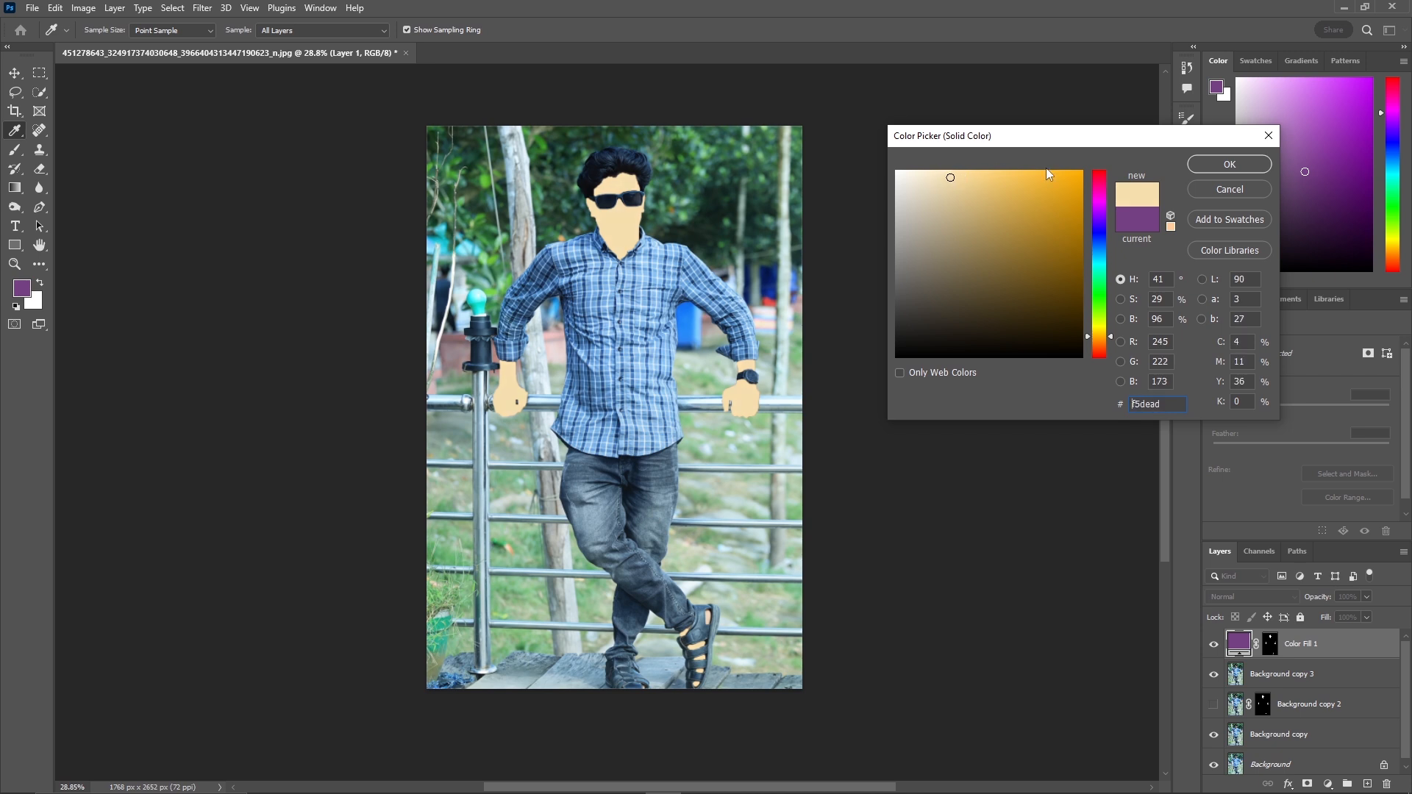
{"action": "left_click", "coordinate": [1215, 159]}
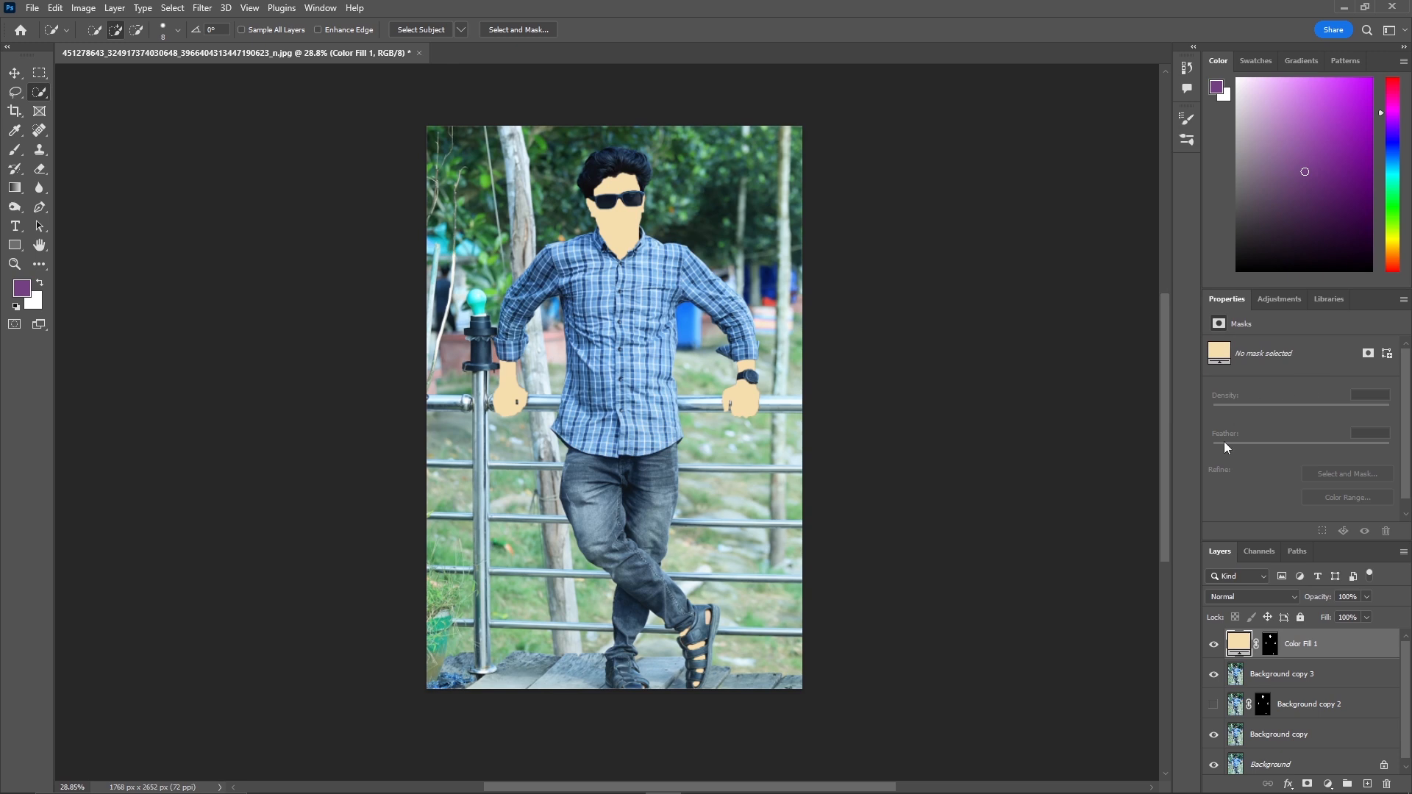
Set the colour fill layer's blend mode to Soft Light.
{"action": "left_click", "coordinate": [1259, 597]}
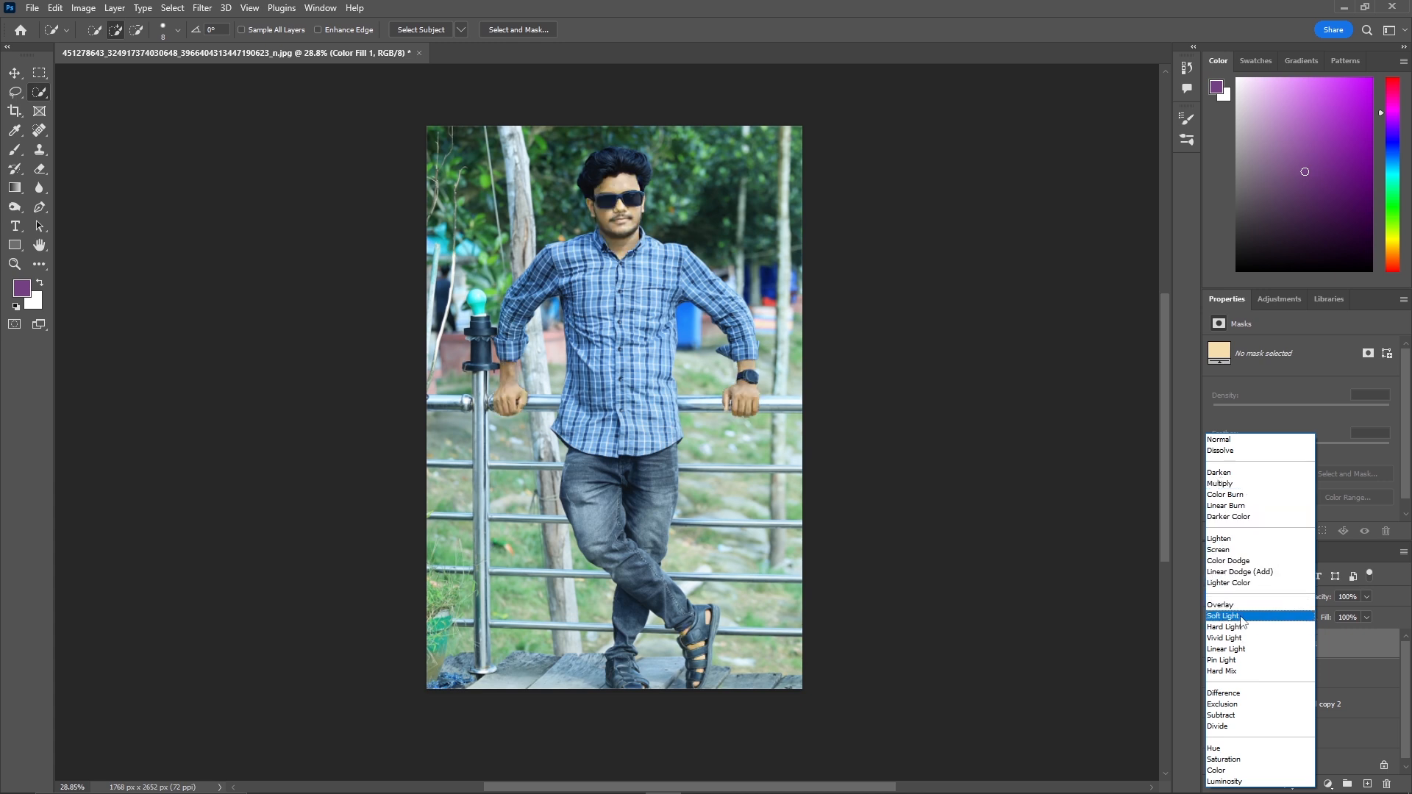
{"action": "left_click", "coordinate": [1241, 616]}
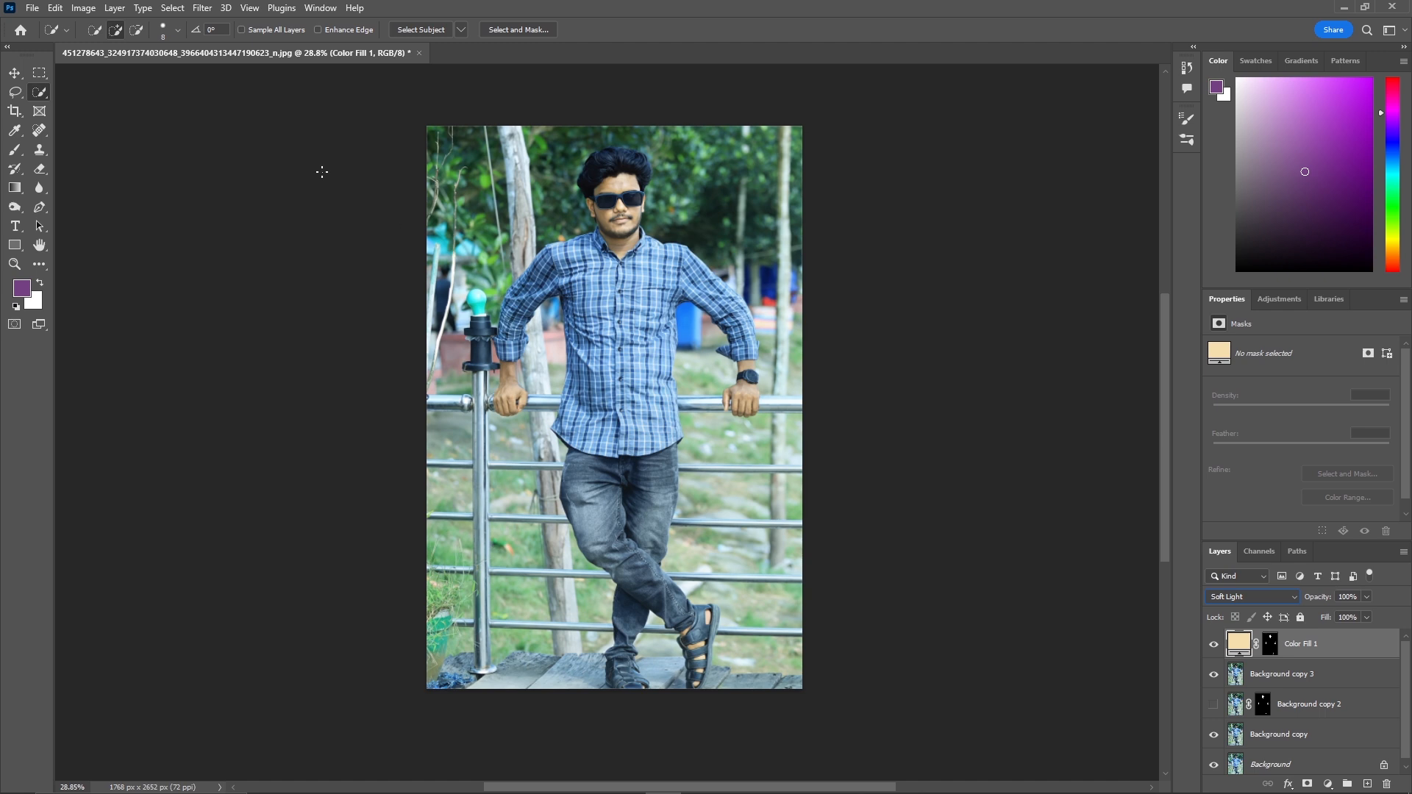
Convert the colour fill layer to a smart object and apply a Gaussian Blur with a 4.4 pixel radius.
{"action": "left_click", "coordinate": [202, 9]}
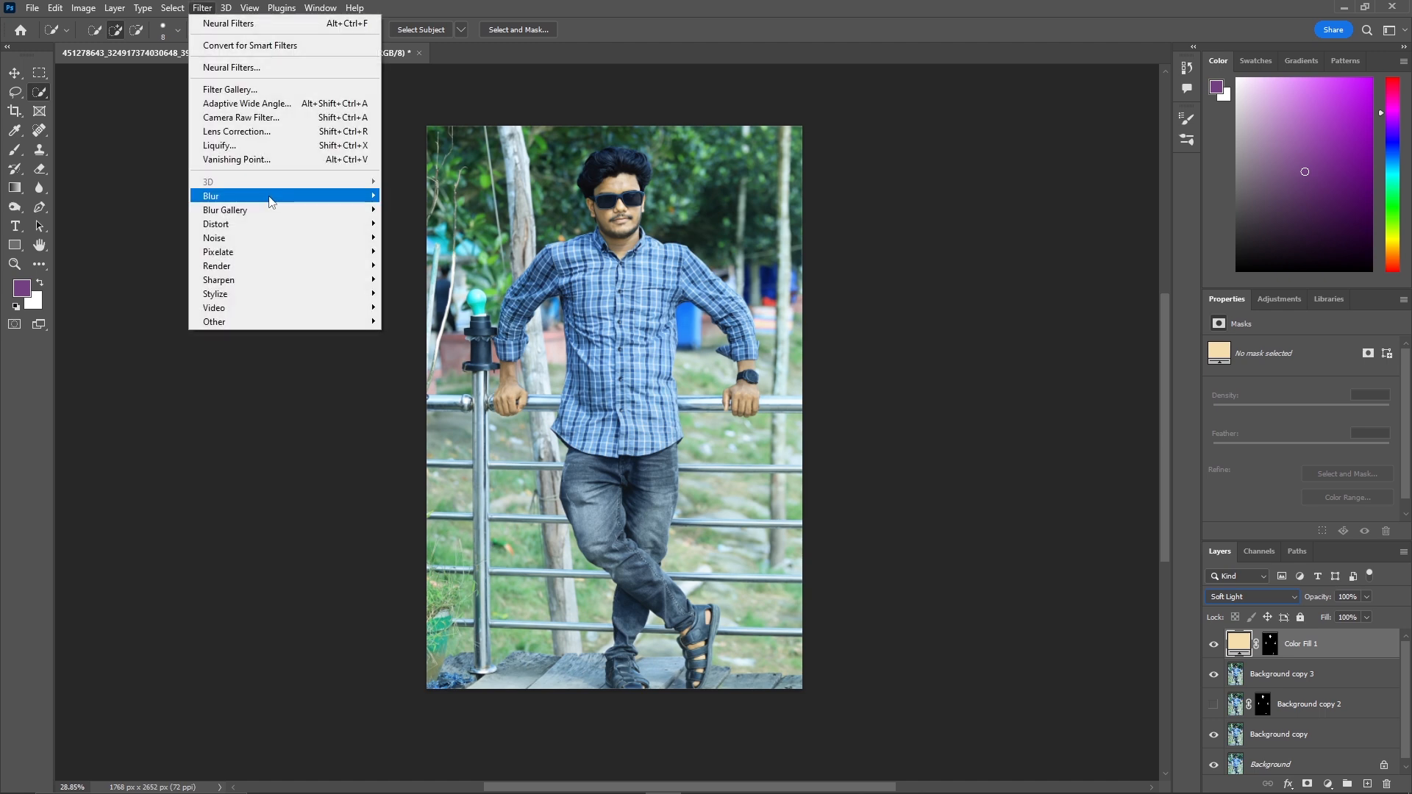
{"action": "mouse_move", "coordinate": [271, 200]}
{"action": "left_click", "coordinate": [430, 252]}
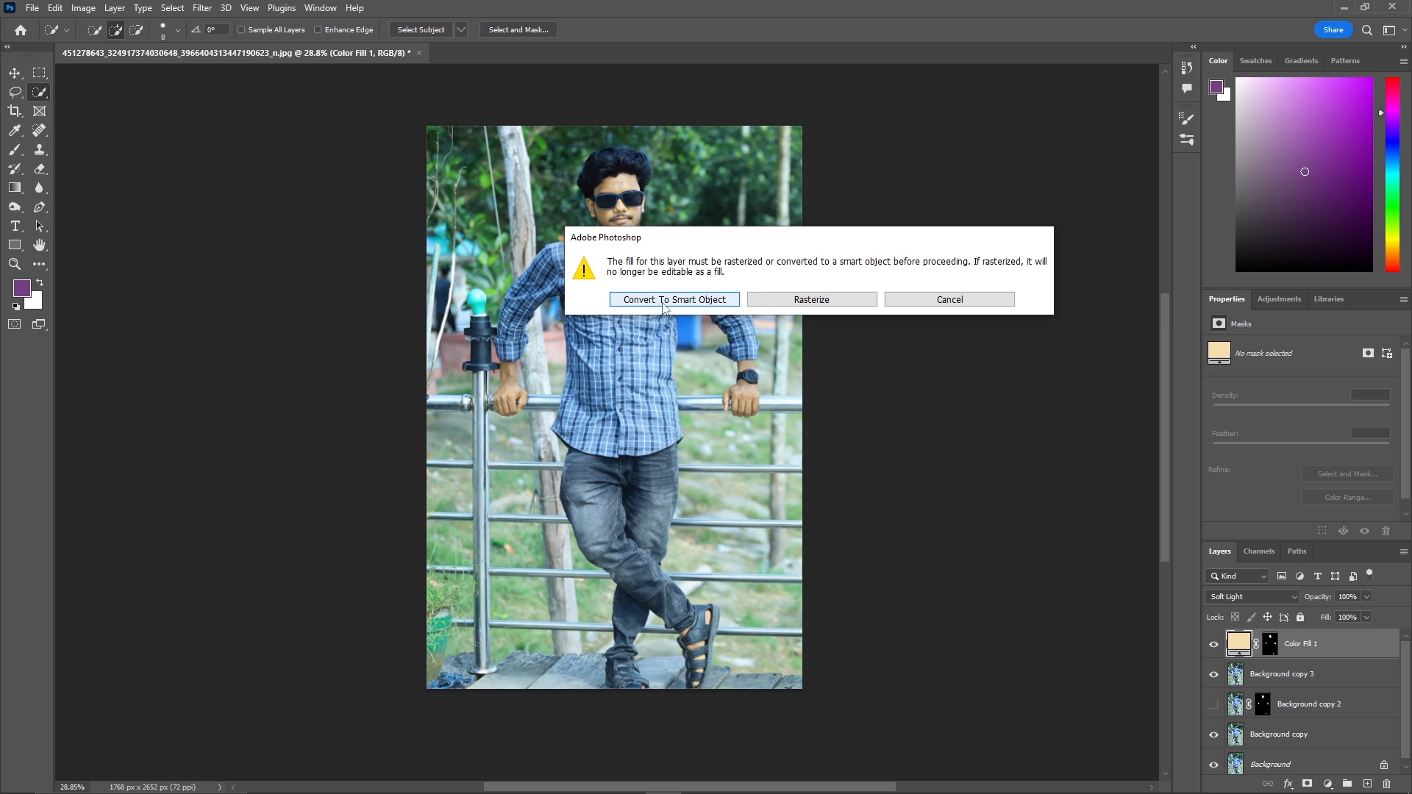
{"action": "left_click", "coordinate": [675, 301]}
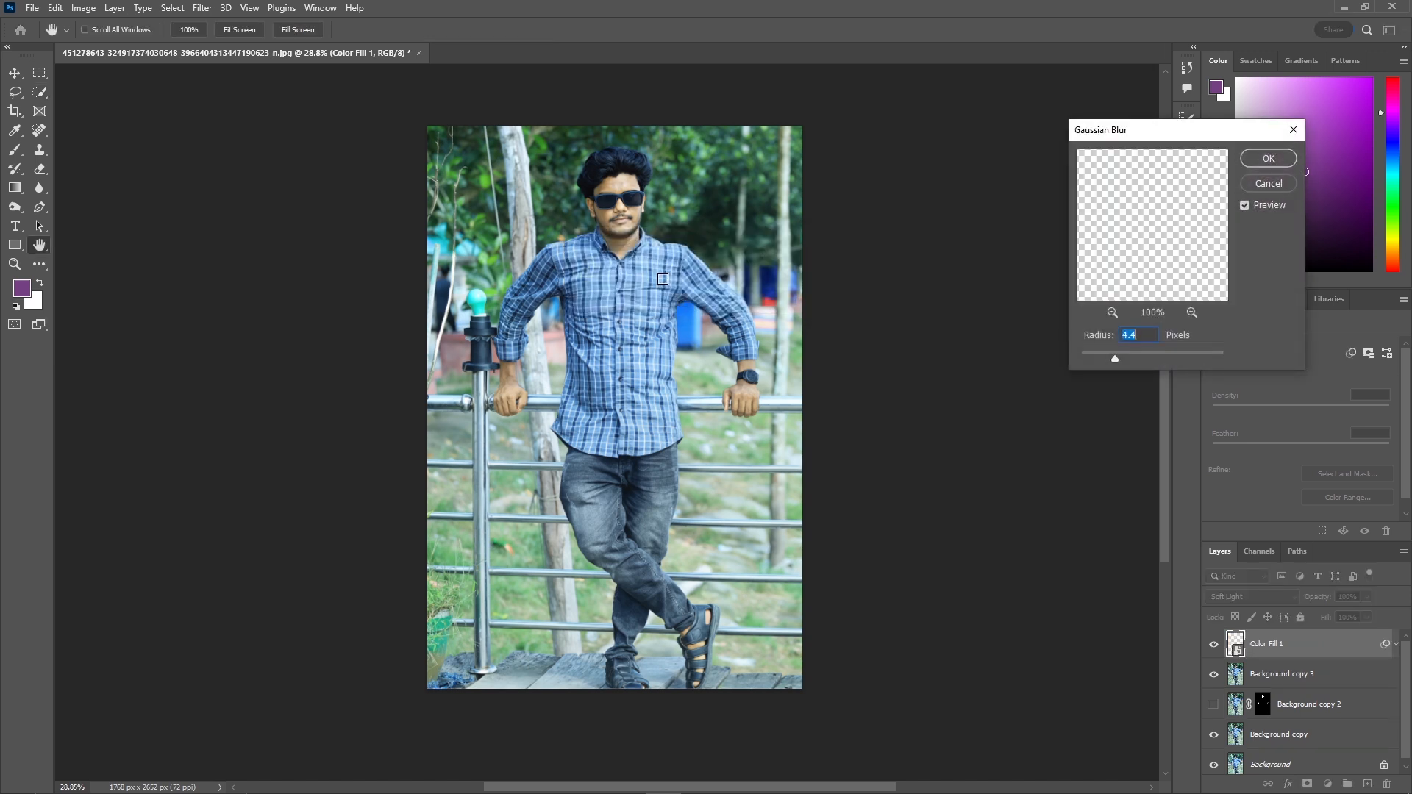
{"action": "key", "text": "Up"}
{"action": "key", "text": "Up"}
{"action": "key", "text": "Up"}
{"action": "key", "text": "Up"}
{"action": "key", "text": "Up"}
{"action": "key", "text": "ctrl"}
{"action": "left_click_drag", "start_coordinate": [620, 214], "coordinate": [715, 208]}
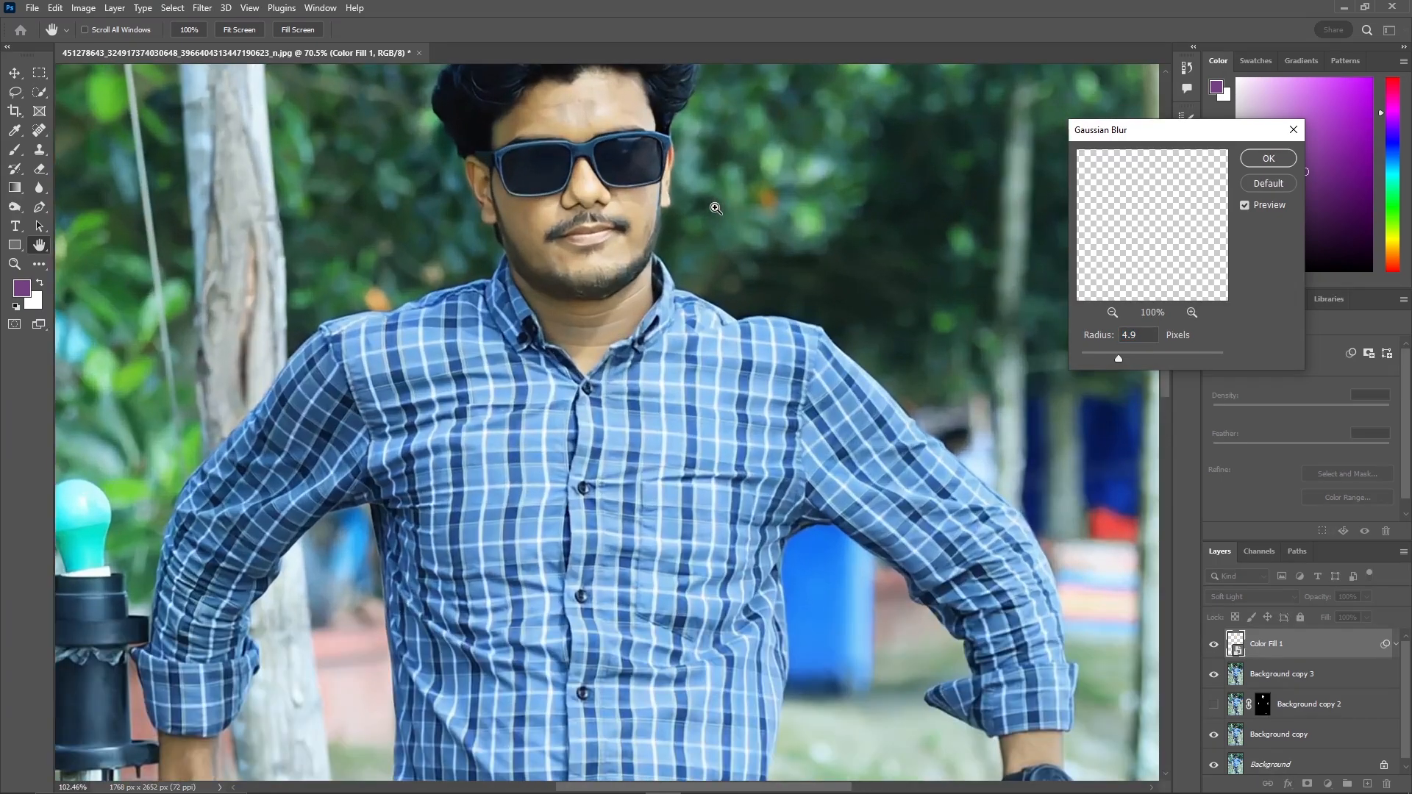
{"action": "key", "text": "Up"}
{"action": "key", "text": "Up"}
{"action": "key", "text": "Up"}
{"action": "key", "text": "Up"}
{"action": "key", "text": "Up"}
{"action": "key", "text": "Up"}
{"action": "key", "text": "Up"}
{"action": "key", "text": "Up"}
{"action": "key", "text": "Up"}
{"action": "key", "text": "Up"}
{"action": "key", "text": "Up"}
{"action": "key", "text": "Up"}
{"action": "key", "text": "Up"}
{"action": "key", "text": "Up"}
{"action": "key", "text": "Up"}
{"action": "key", "text": "Up"}
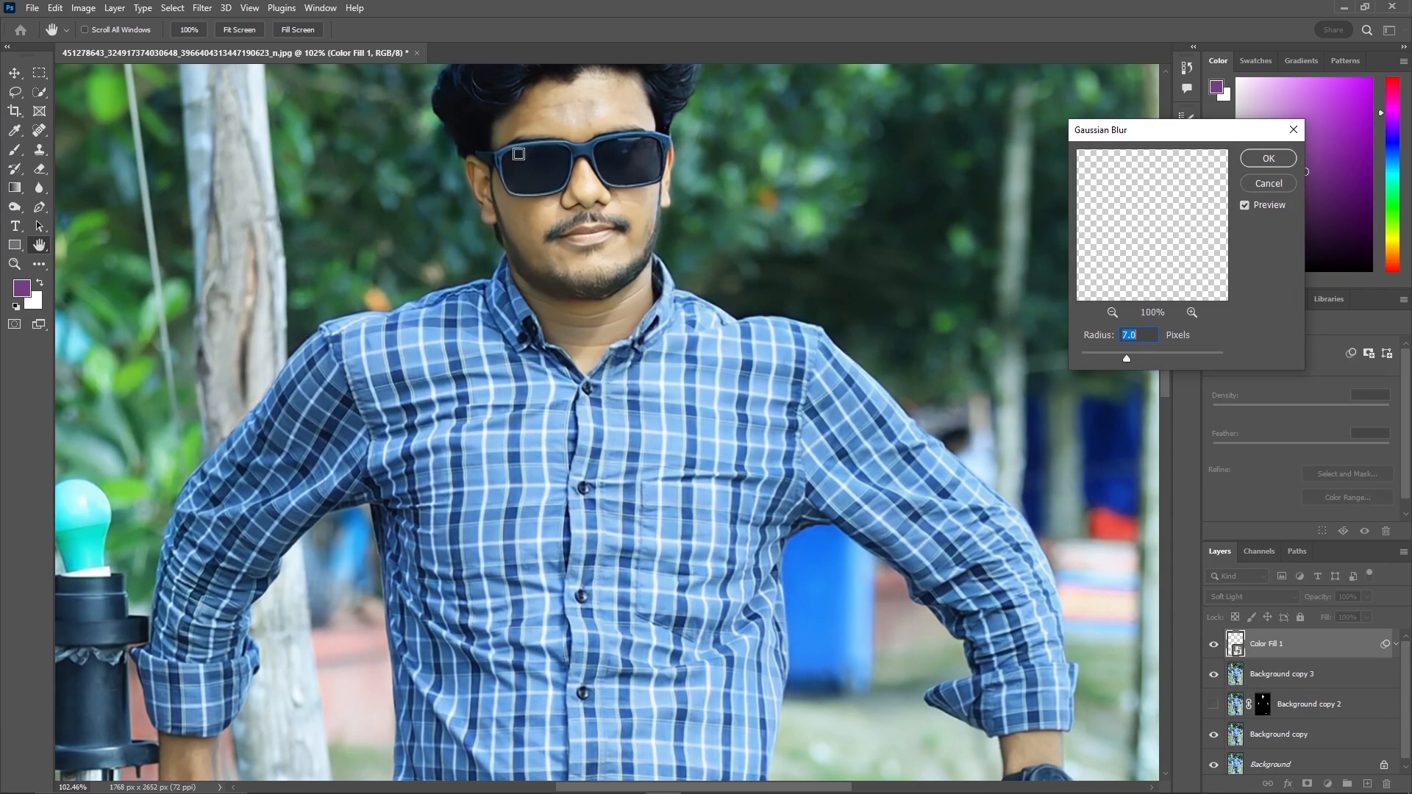
{"action": "left_click", "coordinate": [1176, 354]}
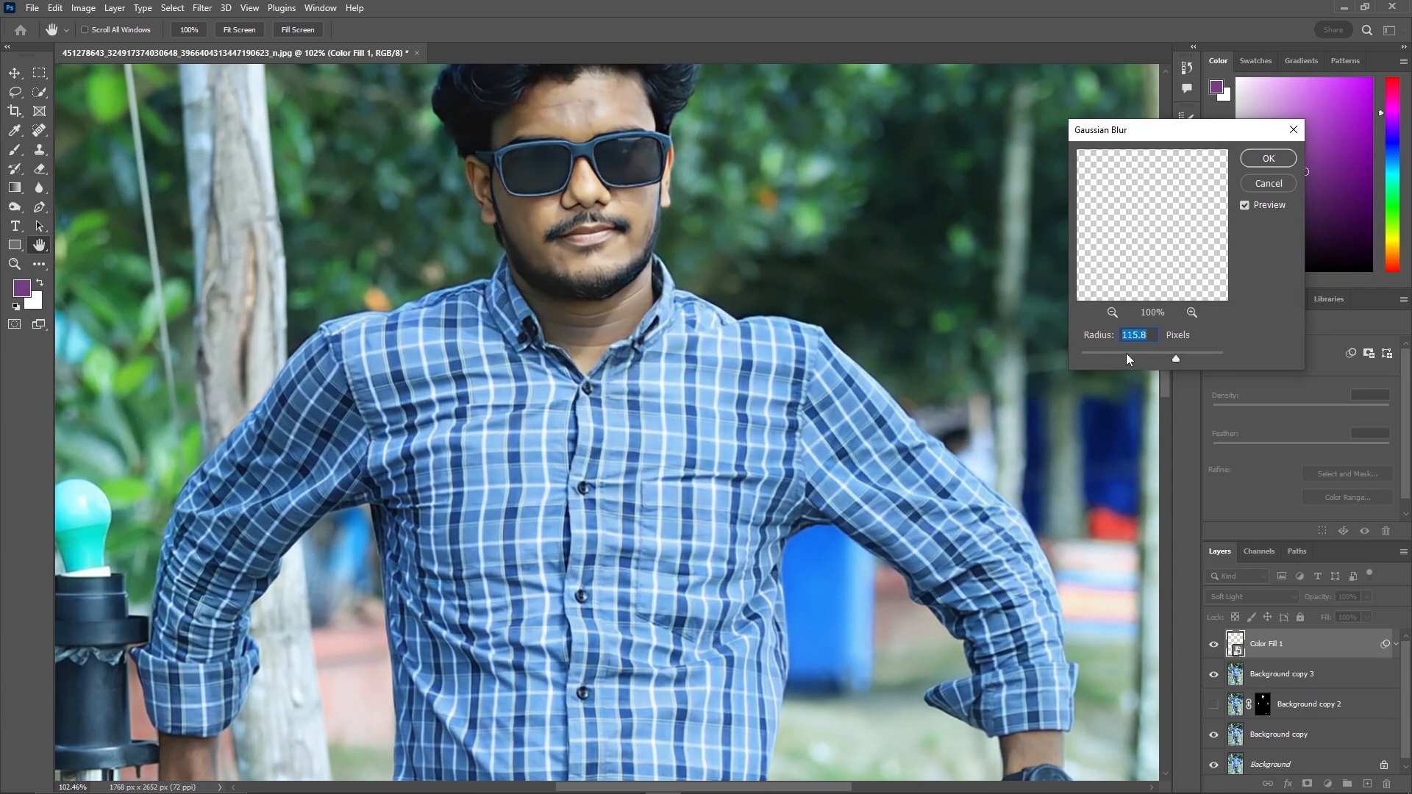
{"action": "left_click", "coordinate": [1106, 355]}
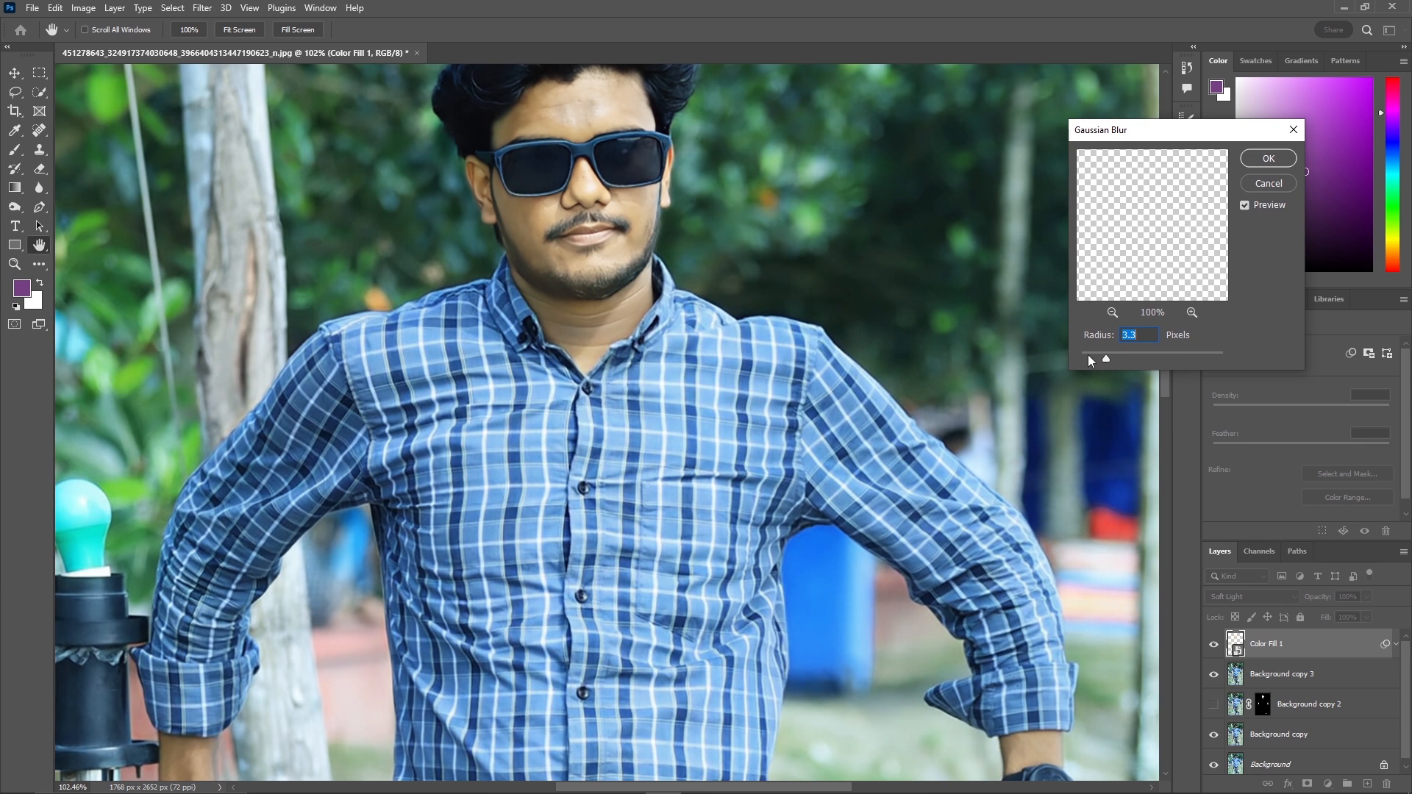
{"action": "left_click_drag", "start_coordinate": [1089, 359], "coordinate": [1044, 356]}
{"action": "left_click_drag", "start_coordinate": [1099, 359], "coordinate": [1107, 358]}
{"action": "key", "text": "Up"}
{"action": "key", "text": "Up"}
{"action": "key", "text": "Up"}
{"action": "key", "text": "Up"}
{"action": "key", "text": "Up"}
{"action": "key", "text": "Up"}
{"action": "key", "text": "Up"}
{"action": "key", "text": "Up"}
{"action": "key", "text": "Up"}
{"action": "key", "text": "Up"}
{"action": "key", "text": "Up"}
{"action": "key", "text": "Up"}
{"action": "key", "text": "Up"}
{"action": "key", "text": "Up"}
{"action": "key", "text": "Up"}
{"action": "key", "text": "Up"}
{"action": "key", "text": "Up"}
{"action": "key", "text": "shift+Up"}
{"action": "left_click", "coordinate": [581, 118], "text": "ctrl"}
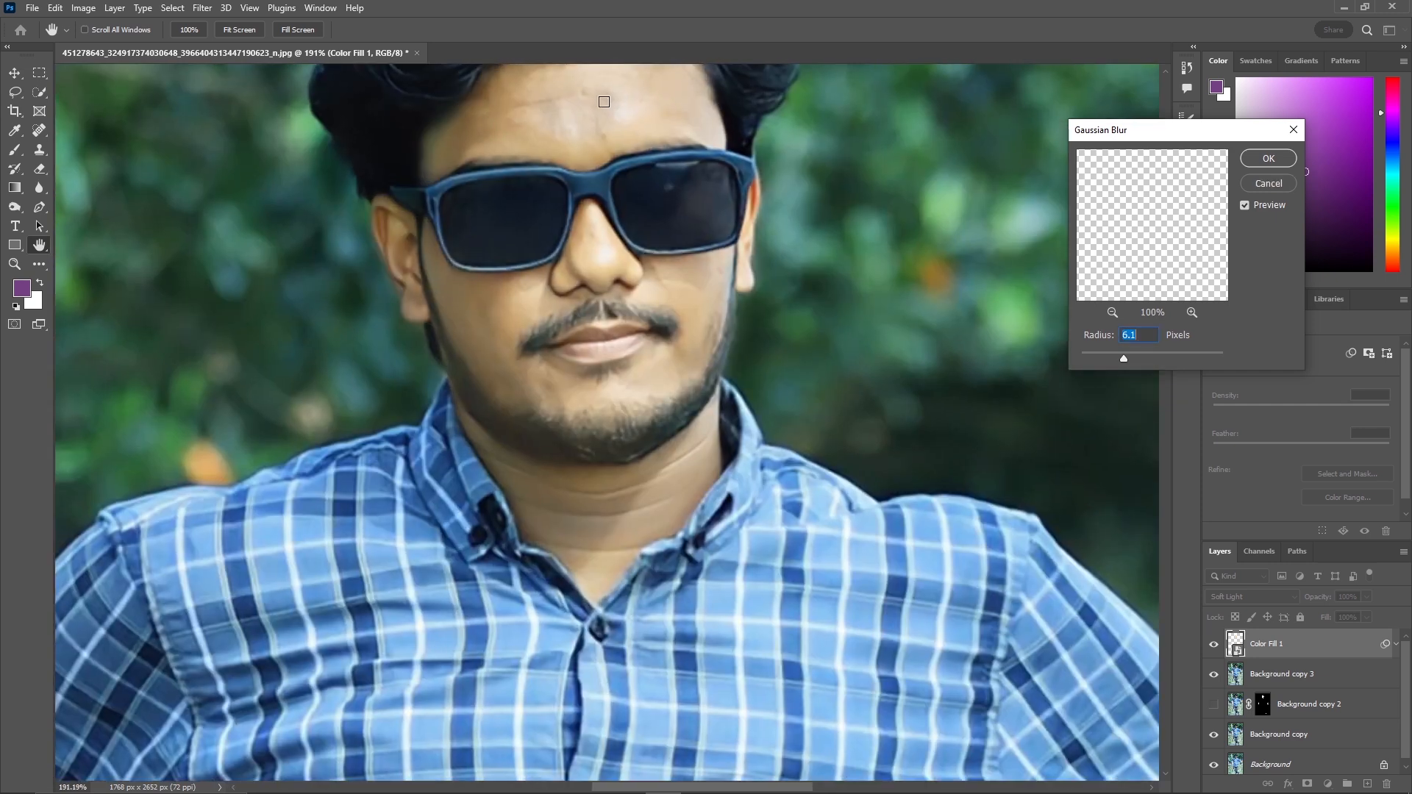
{"action": "left_click_drag", "start_coordinate": [604, 101], "coordinate": [599, 287]}
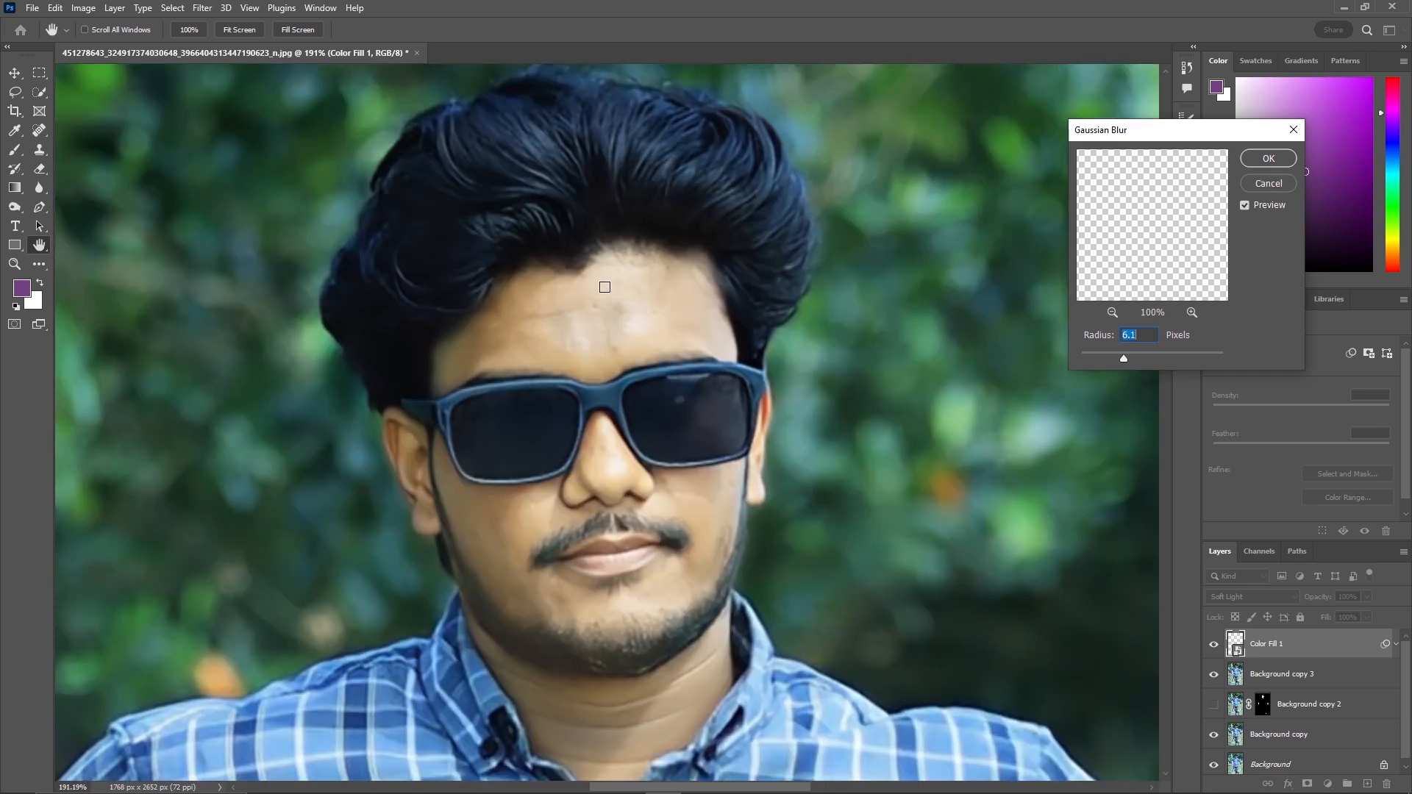
{"action": "left_click", "coordinate": [1191, 355]}
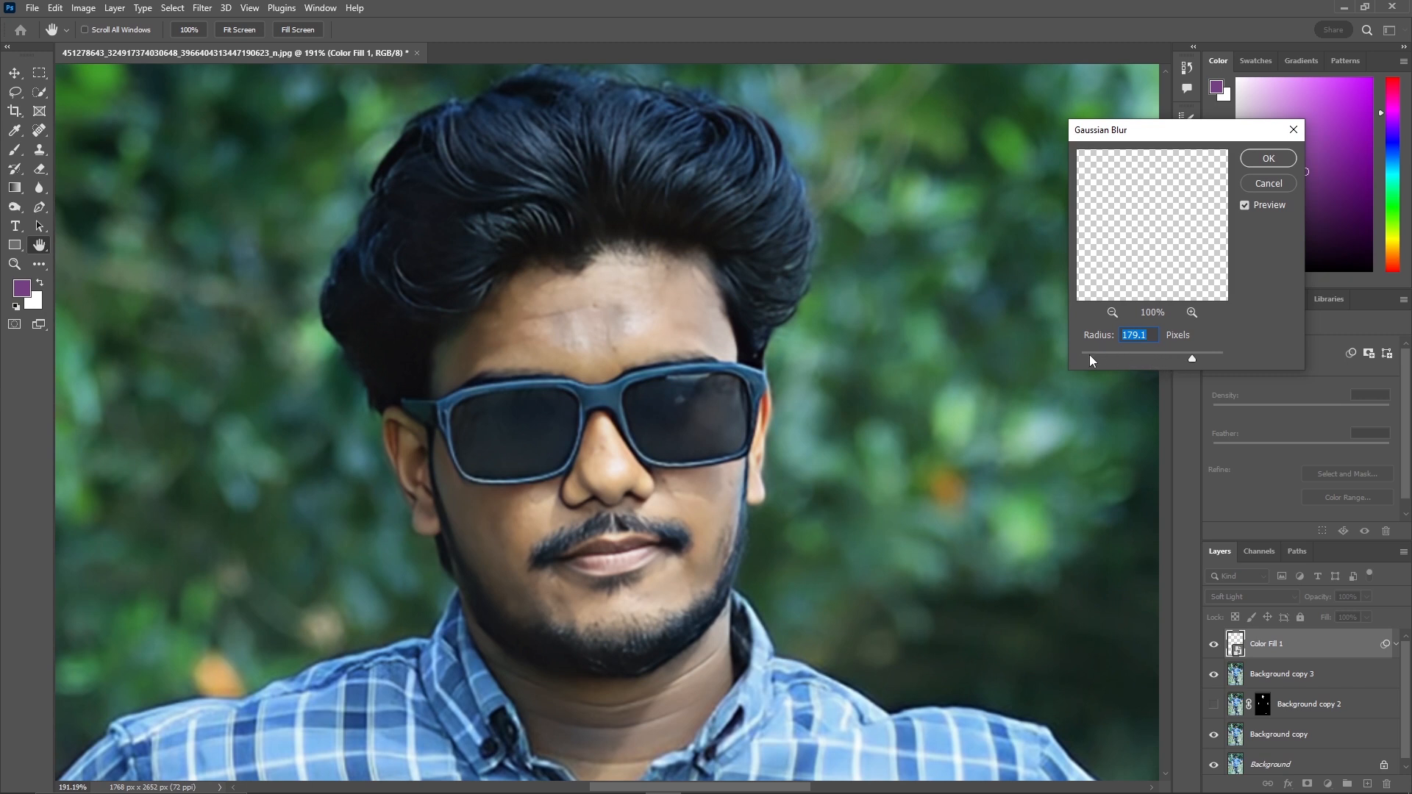
{"action": "left_click_drag", "start_coordinate": [1089, 356], "coordinate": [1068, 350]}
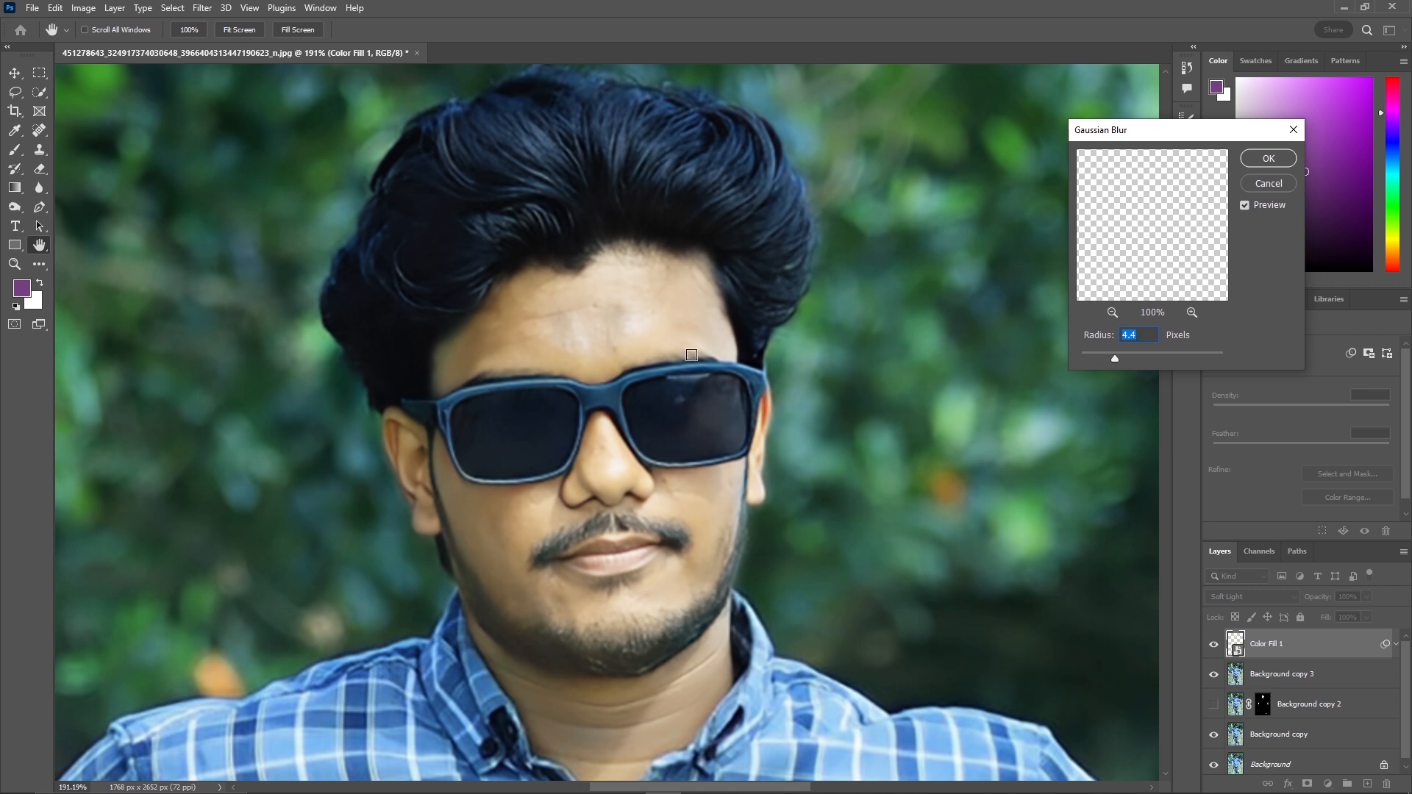
{"action": "left_click", "coordinate": [1266, 159]}
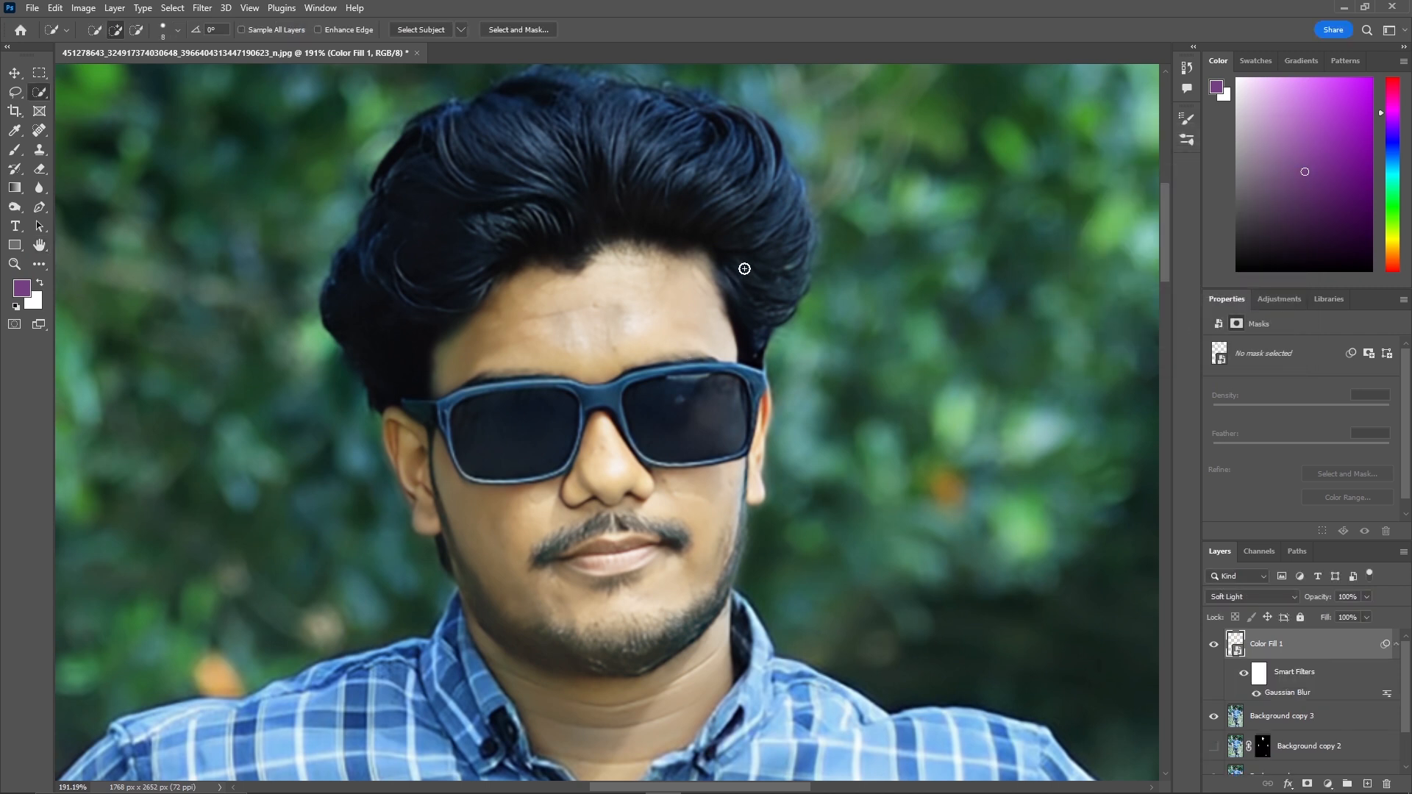
Zoom in and out to examine the blurred skin-tone fill across the portrait.
{"action": "key", "text": "z"}
{"action": "left_click_drag", "start_coordinate": [752, 278], "coordinate": [656, 342]}
{"action": "scroll", "coordinate": [928, 535], "scroll_direction": "down", "scroll_amount": 1}
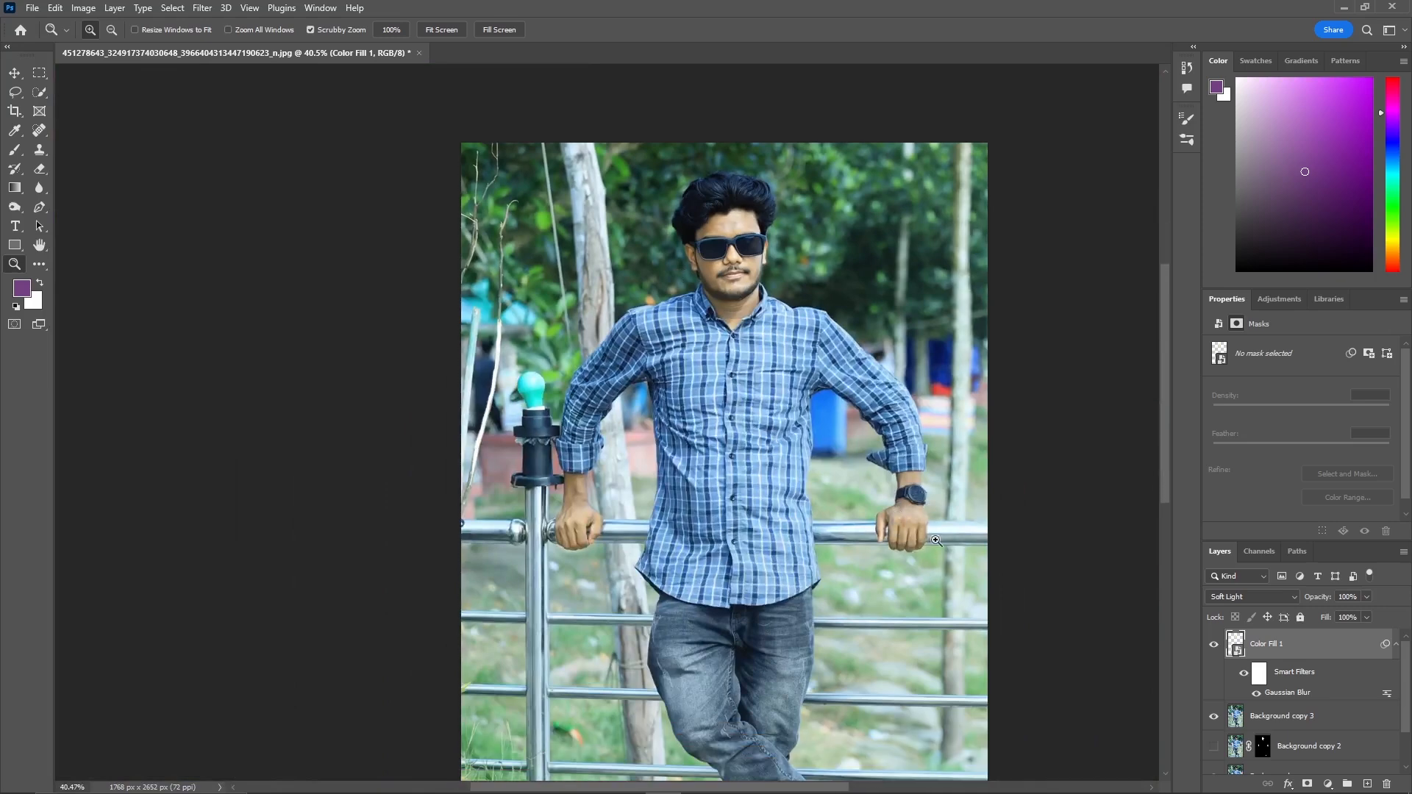
{"action": "left_click_drag", "start_coordinate": [914, 537], "coordinate": [961, 515]}
{"action": "scroll", "coordinate": [949, 491], "scroll_direction": "up", "scroll_amount": 1}
{"action": "scroll", "coordinate": [949, 492], "scroll_direction": "up", "scroll_amount": 3}
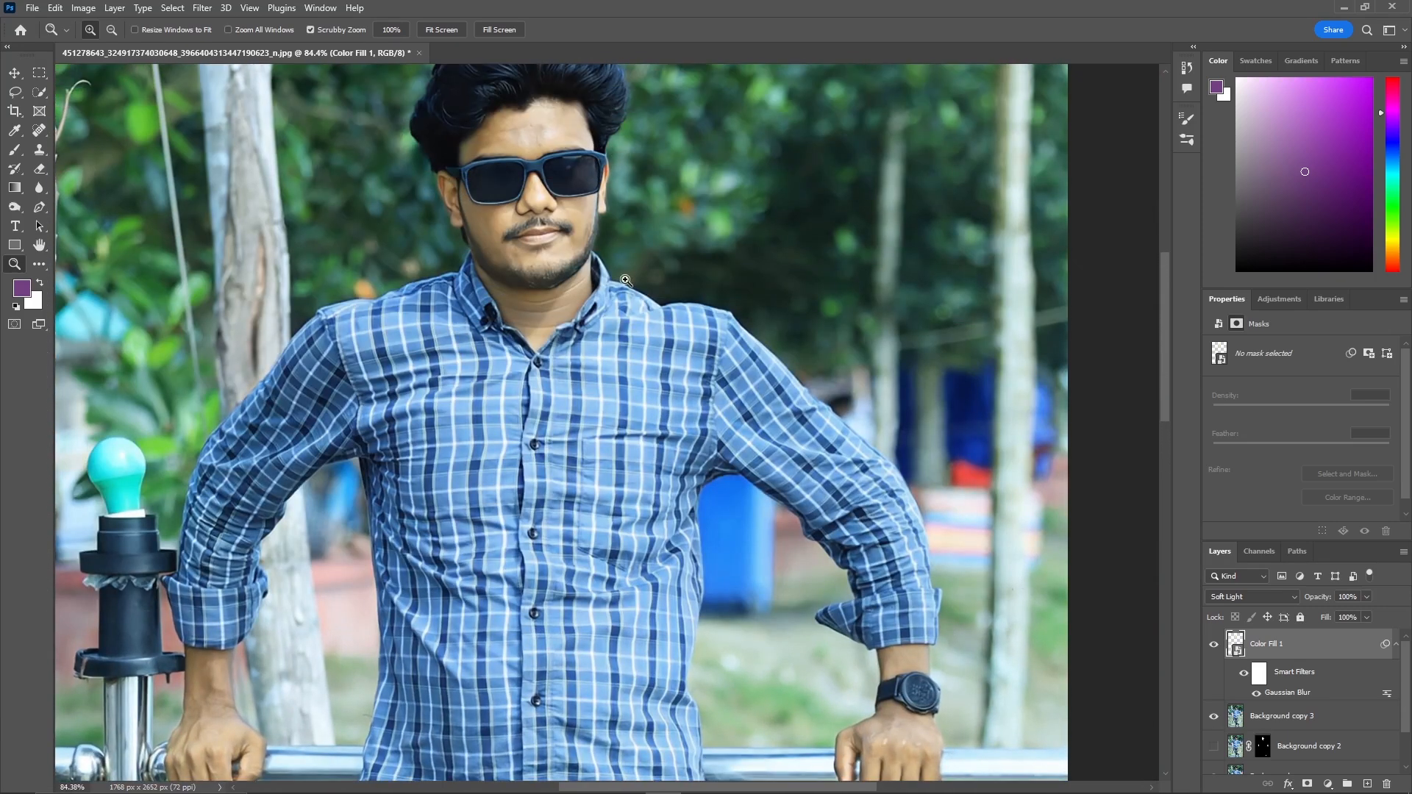
{"action": "mouse_move", "coordinate": [662, 249]}
{"action": "left_mouse_down"}
{"action": "mouse_move", "coordinate": [635, 294]}
{"action": "mouse_move", "coordinate": [692, 299]}
{"action": "mouse_move", "coordinate": [645, 442]}
{"action": "left_mouse_up"}
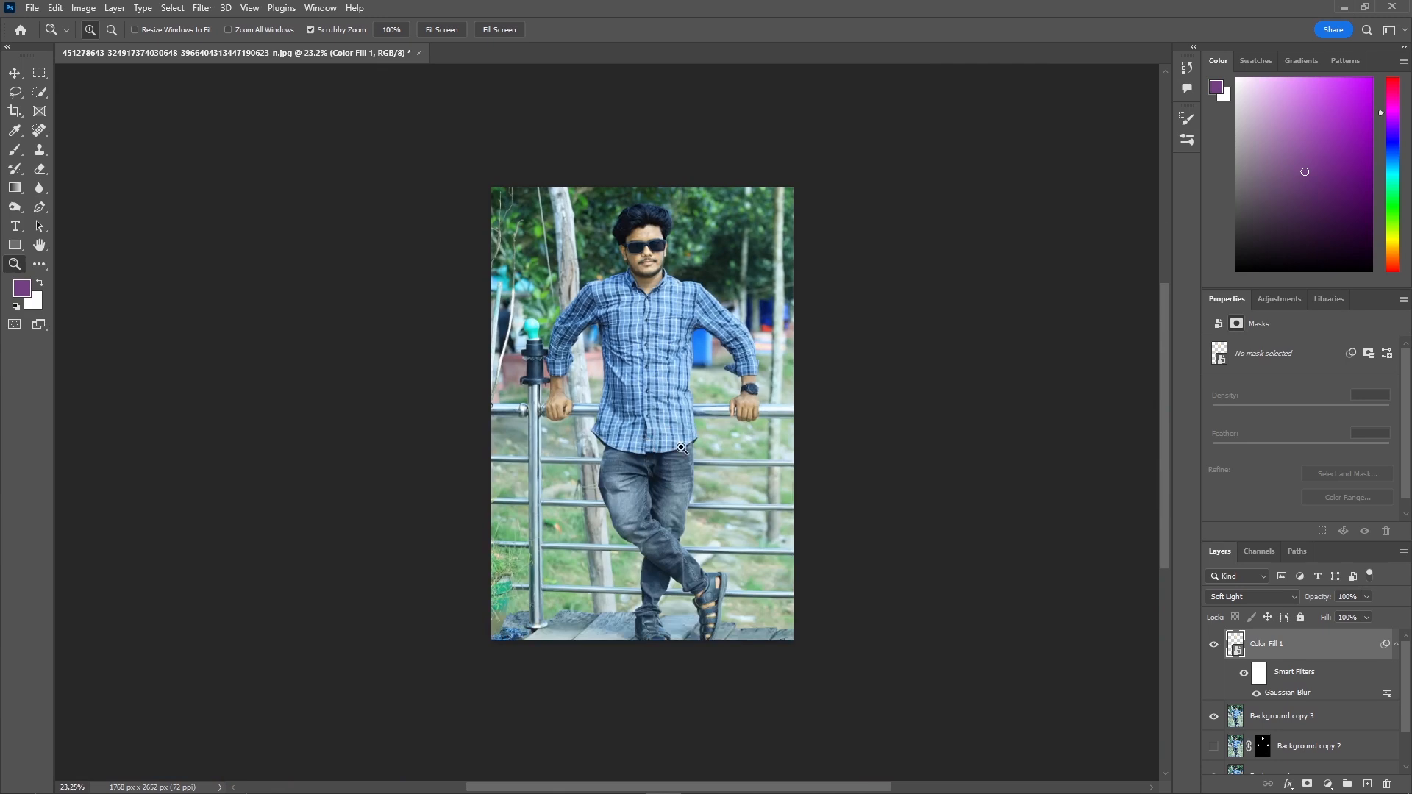
Merge the Color Fill 1, Background copy 3 and Background copy layers into a single layer.
{"action": "key", "text": "w"}
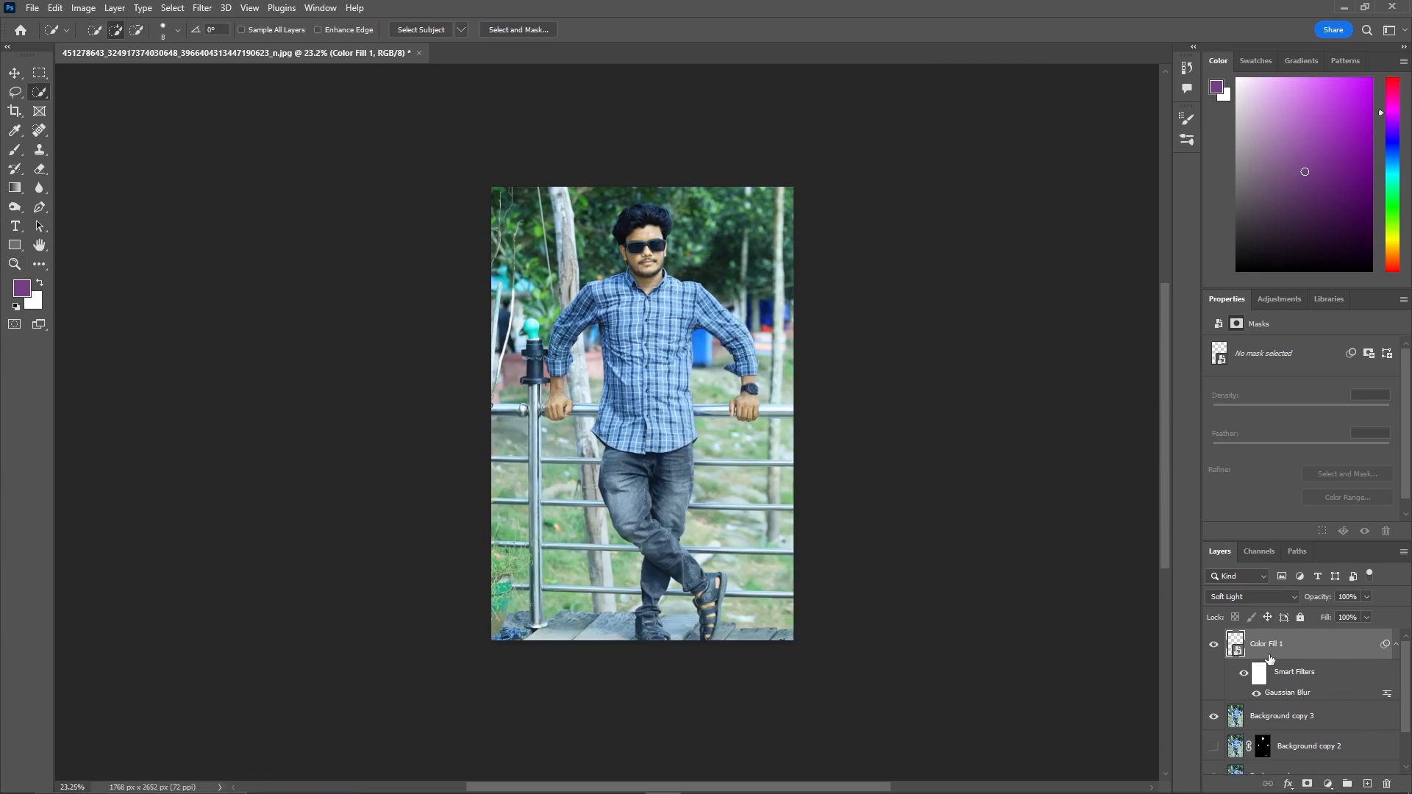
{"action": "scroll", "coordinate": [1264, 662], "scroll_direction": "down", "scroll_amount": 1}
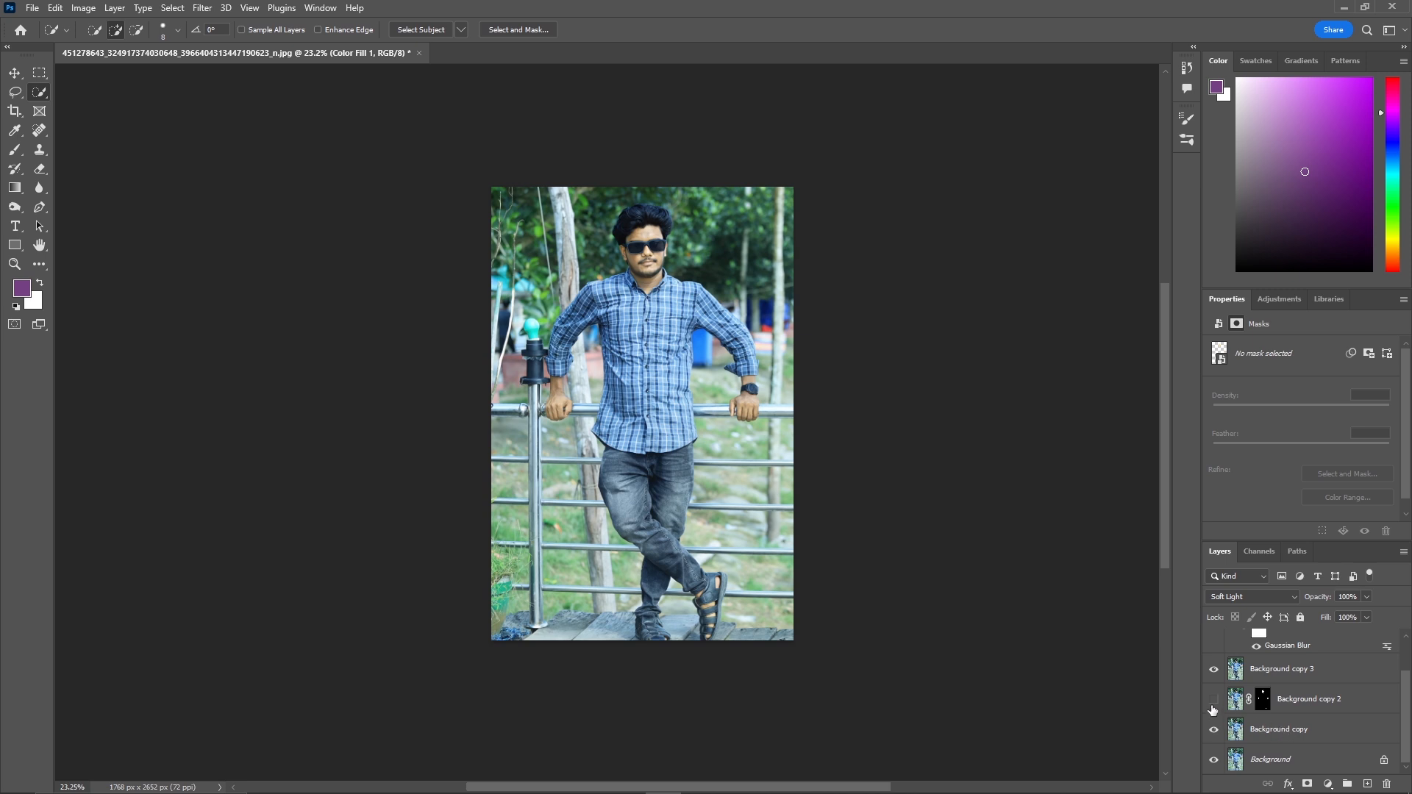
{"action": "scroll", "coordinate": [1296, 735], "scroll_direction": "up", "scroll_amount": 1}
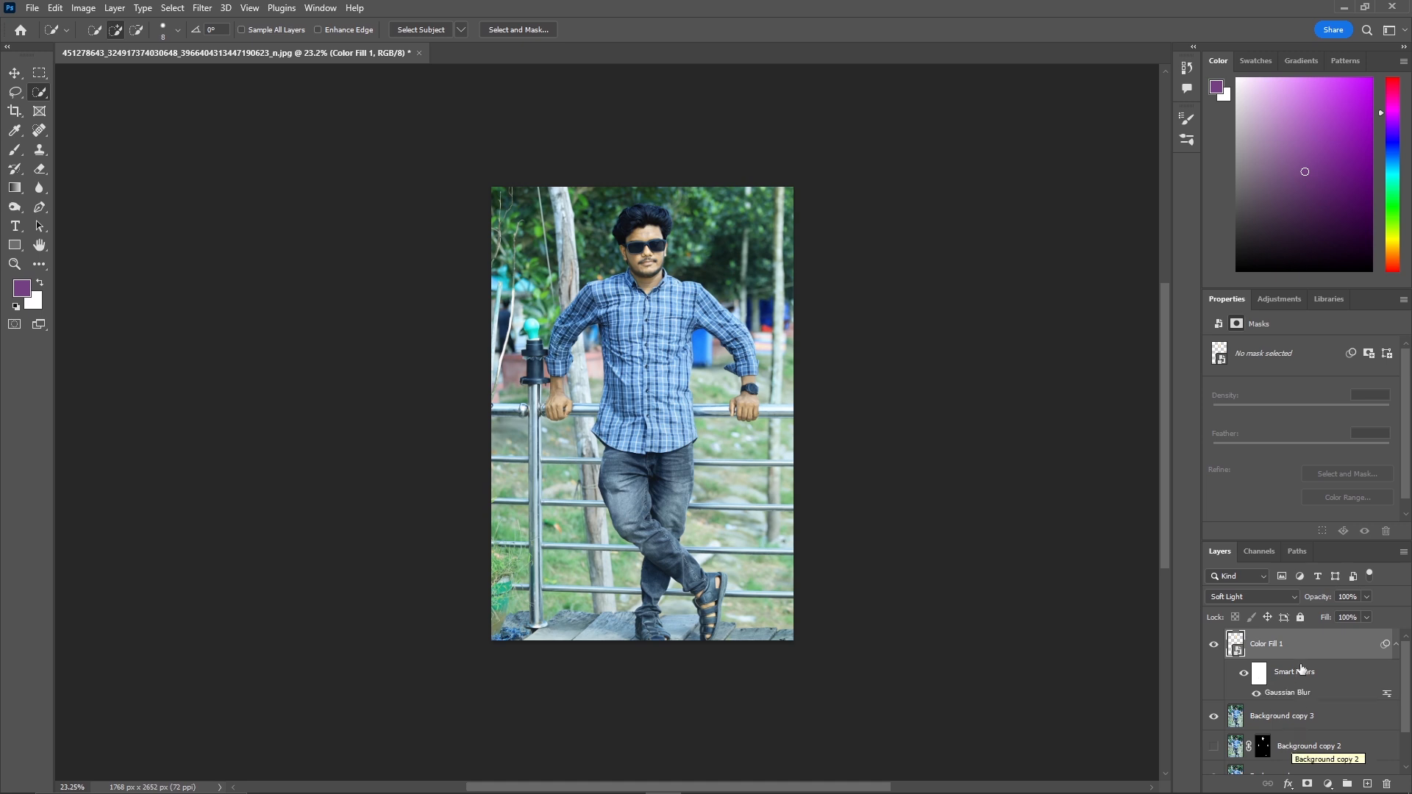
{"action": "right_click", "coordinate": [1304, 638]}
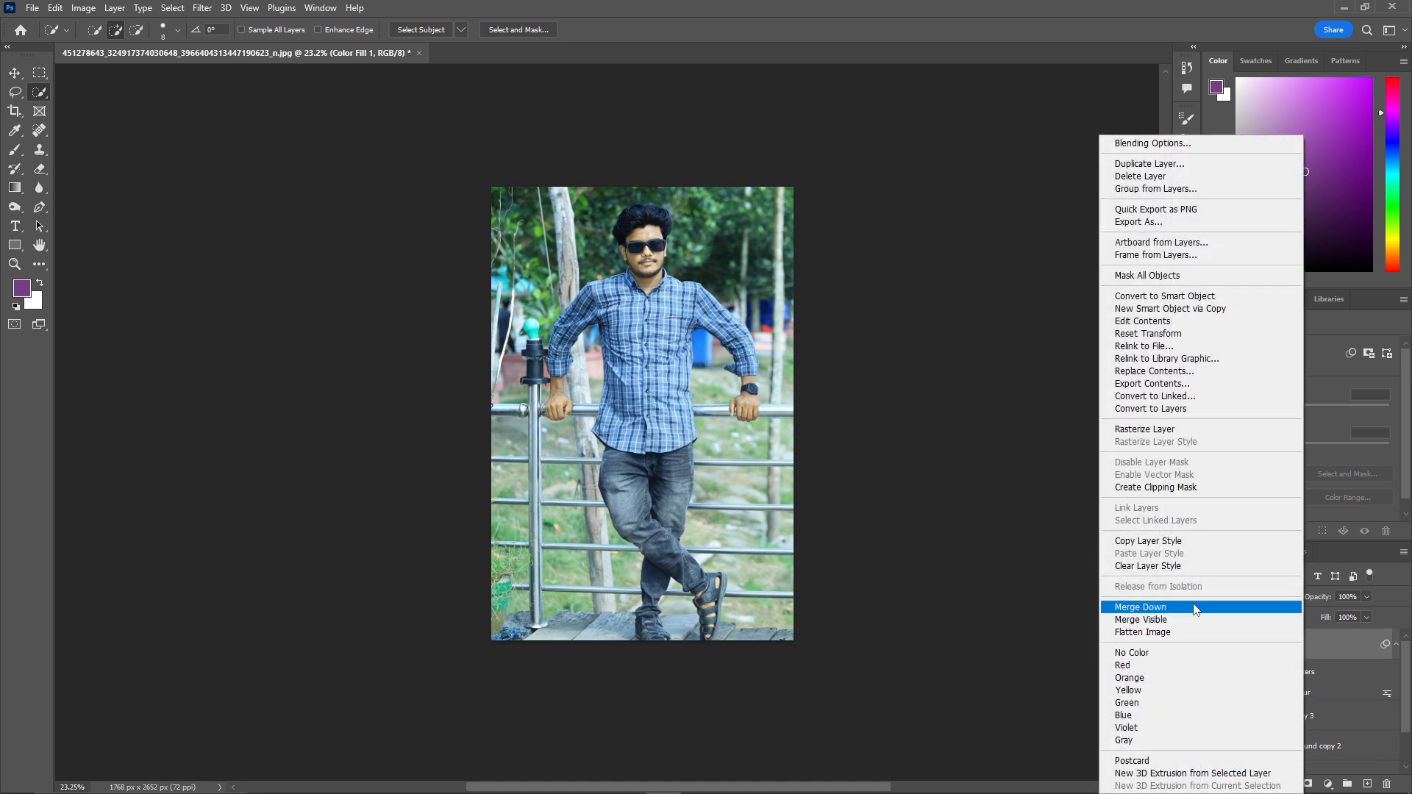
{"action": "left_click", "coordinate": [1345, 654]}
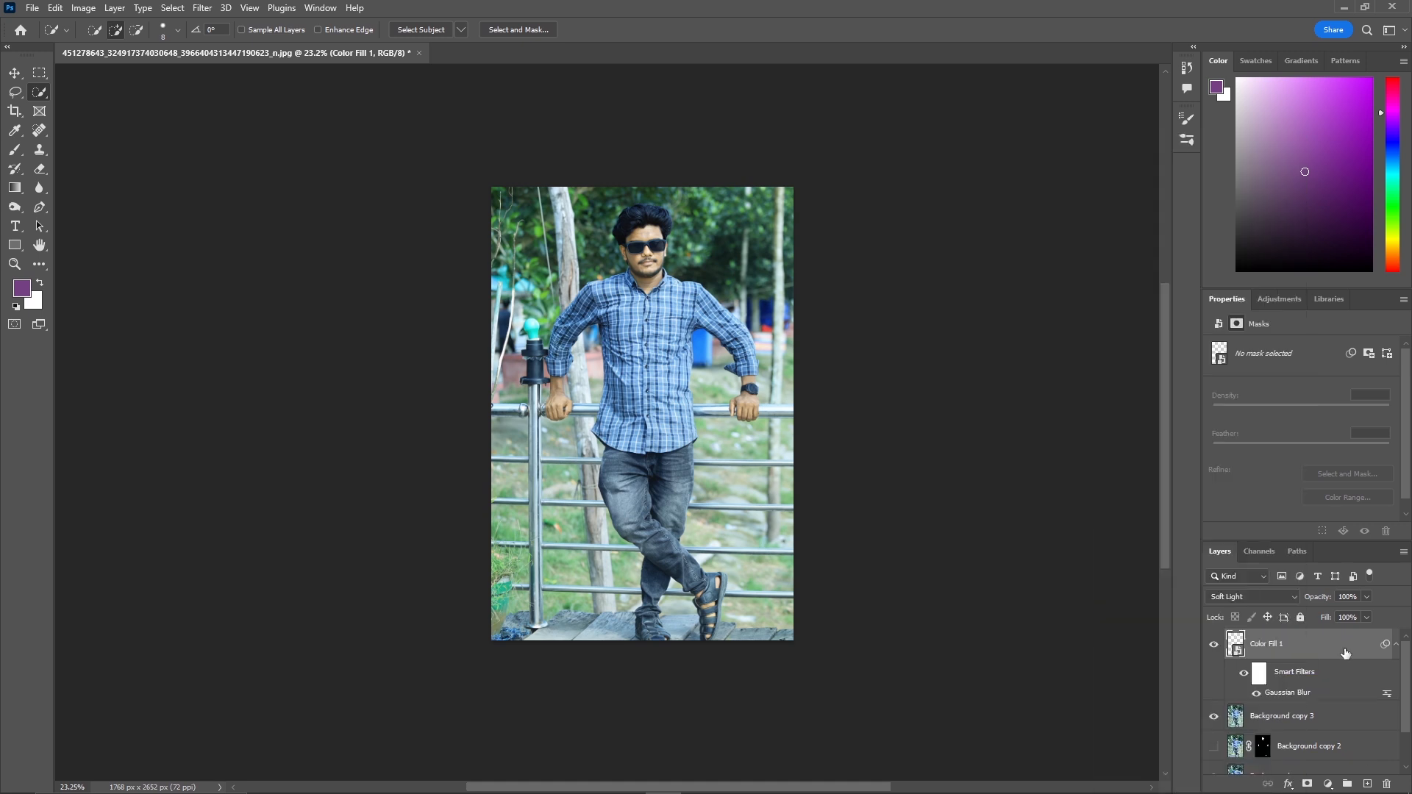
{"action": "scroll", "coordinate": [1344, 654], "scroll_direction": "down", "scroll_amount": 1}
{"action": "scroll", "coordinate": [1332, 675], "scroll_direction": "up", "scroll_amount": 1}
{"action": "scroll", "coordinate": [1306, 662], "scroll_direction": "down", "scroll_amount": 1}
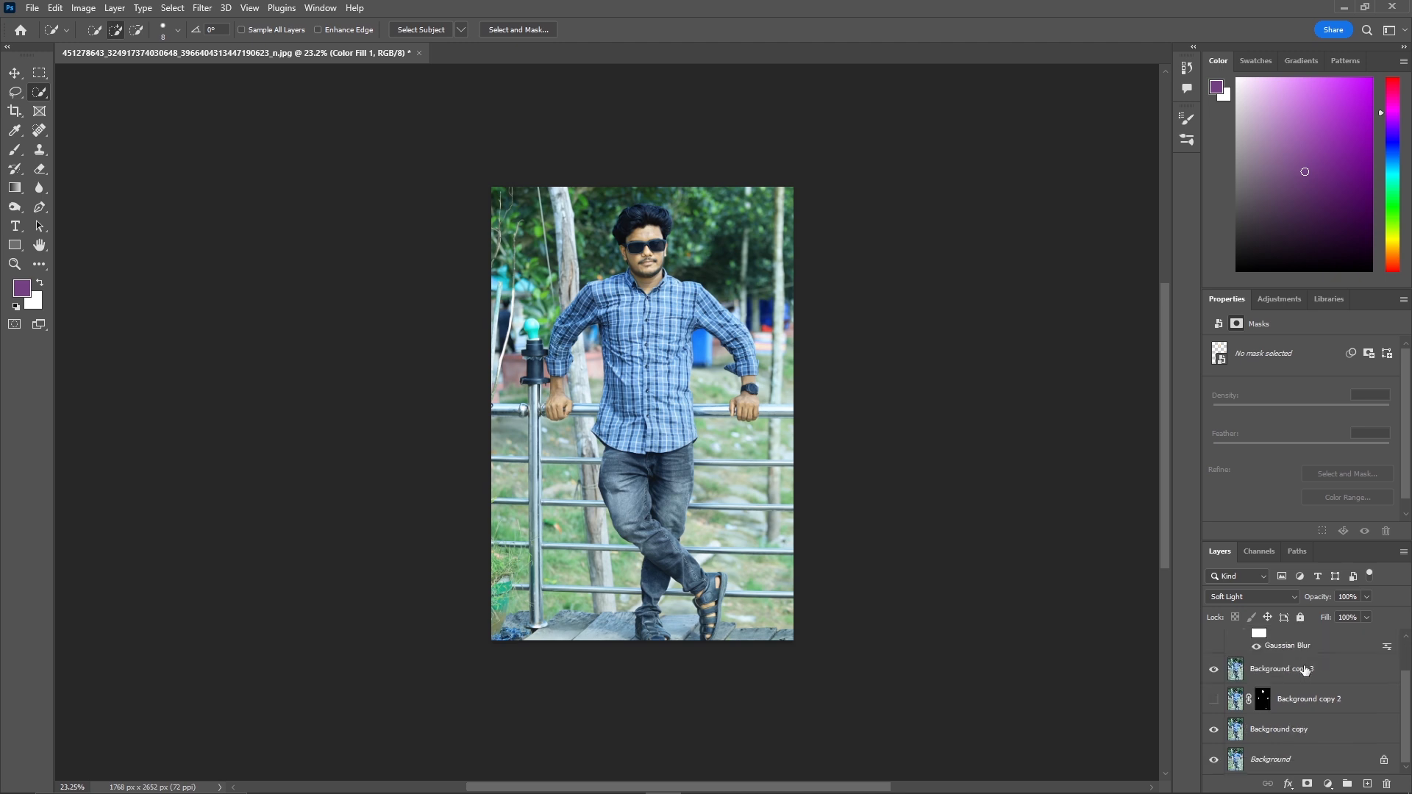
{"action": "scroll", "coordinate": [1299, 732], "scroll_direction": "up", "scroll_amount": 1}
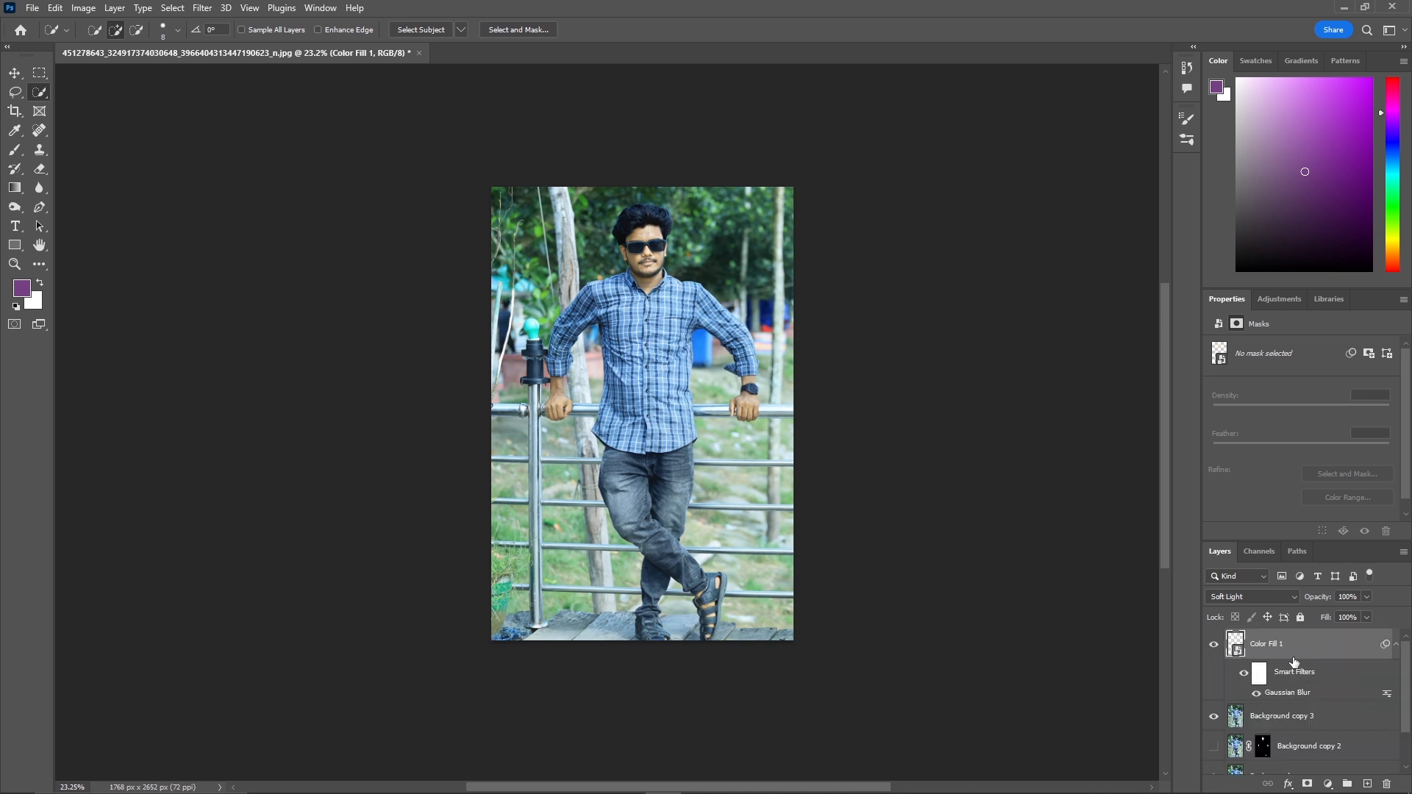
{"action": "scroll", "coordinate": [1294, 657], "scroll_direction": "down", "scroll_amount": 1}
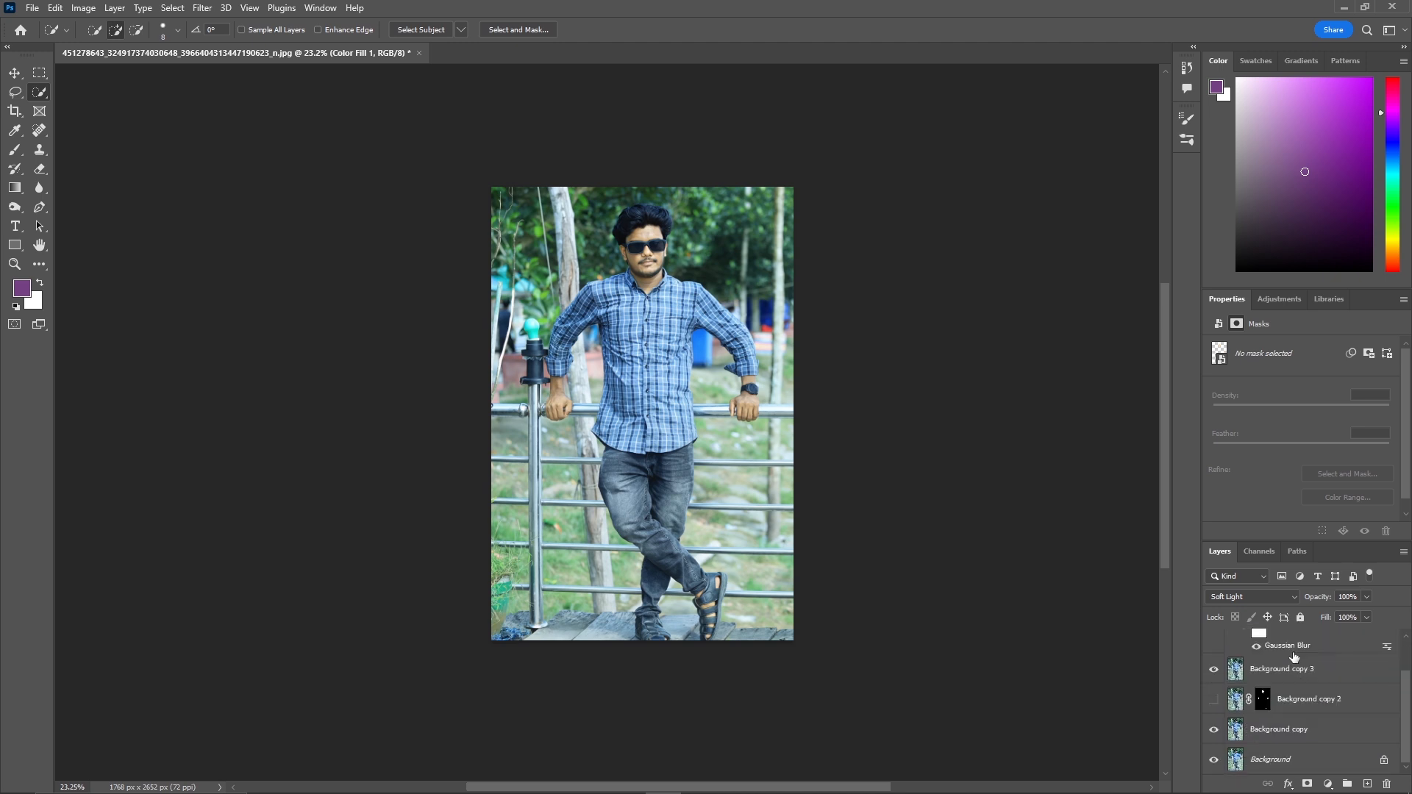
{"action": "left_click", "coordinate": [1310, 731], "text": "shift"}
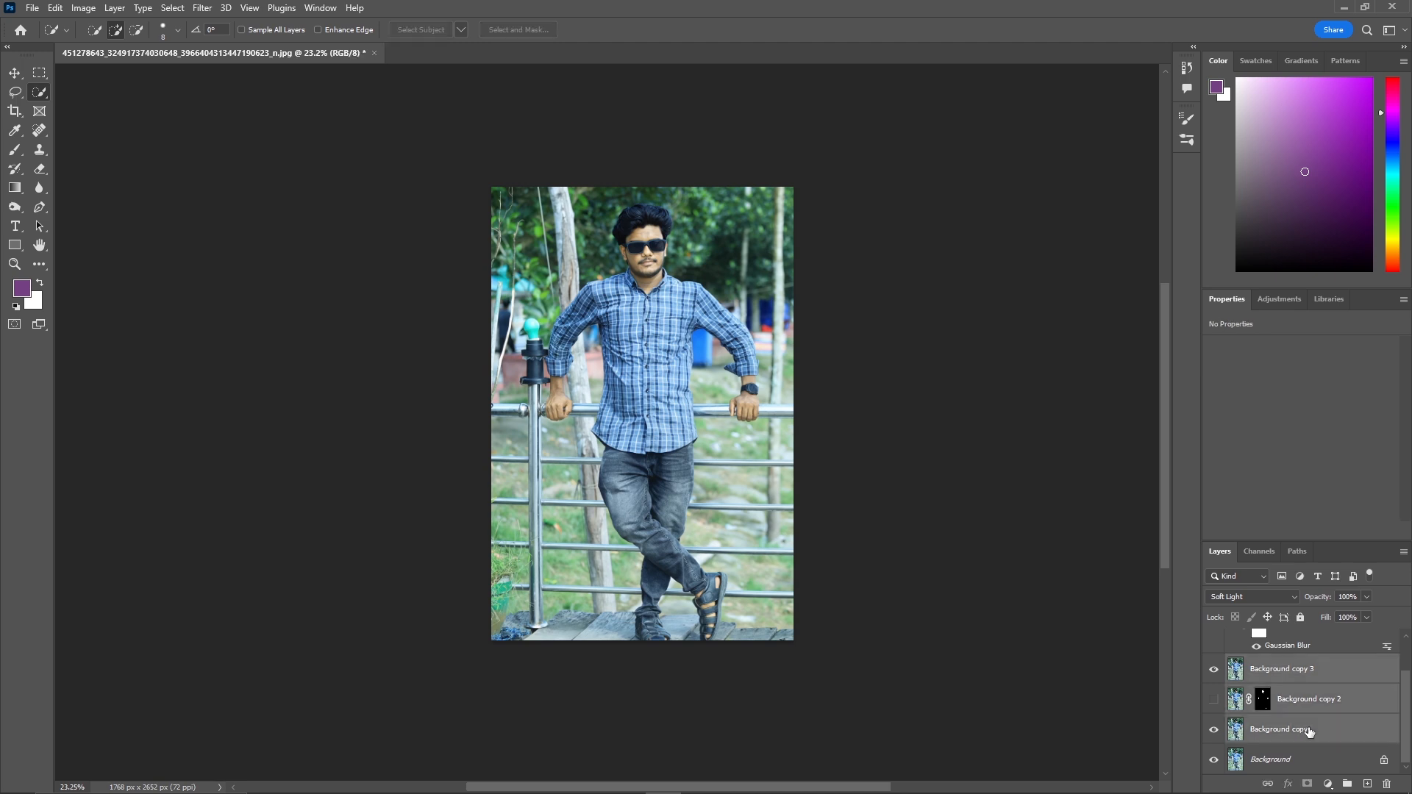
{"action": "scroll", "coordinate": [1302, 728], "scroll_direction": "up", "scroll_amount": 1}
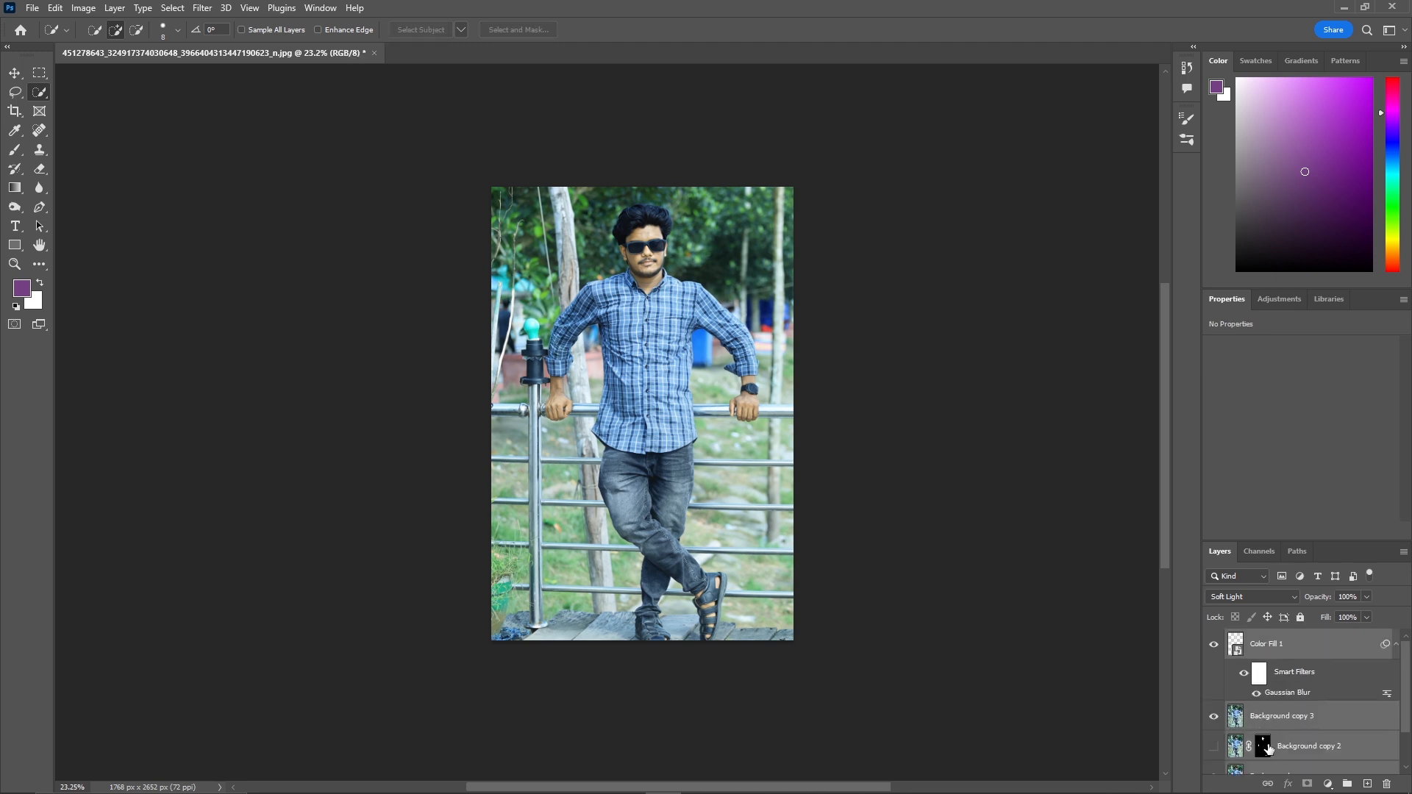
{"action": "left_click", "coordinate": [1308, 748], "text": "ctrl"}
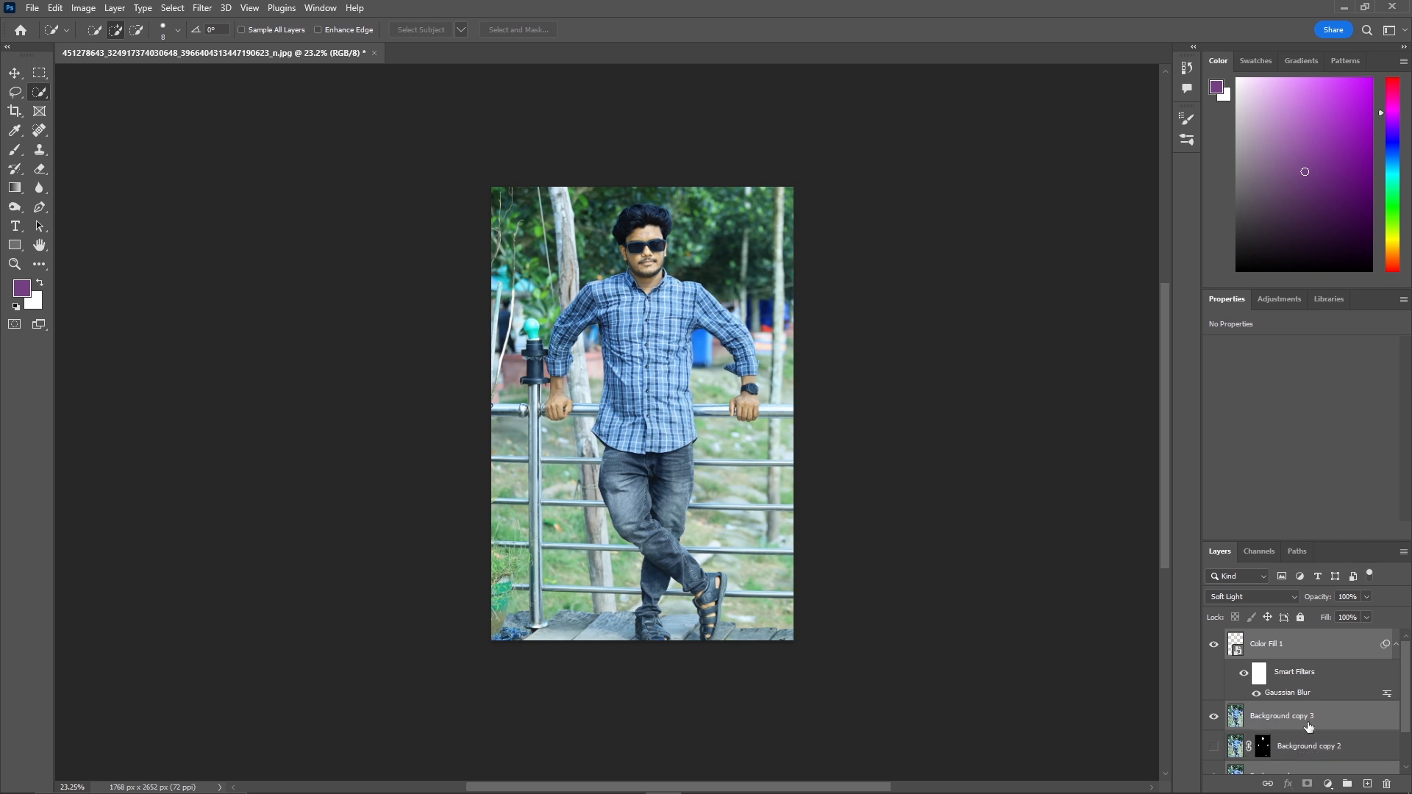
{"action": "scroll", "coordinate": [1310, 726], "scroll_direction": "down", "scroll_amount": 2}
{"action": "right_click", "coordinate": [1312, 731]}
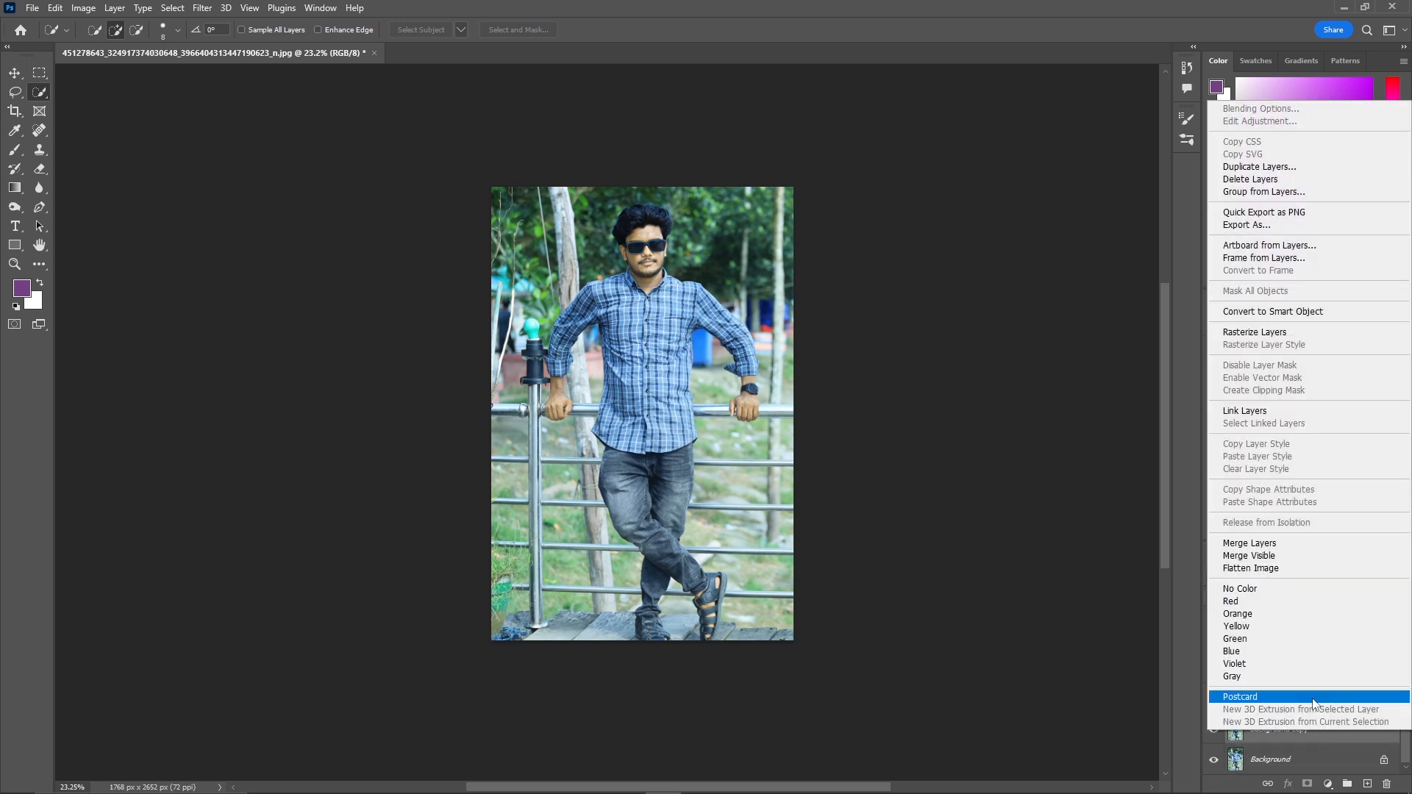
{"action": "left_click", "coordinate": [1270, 544]}
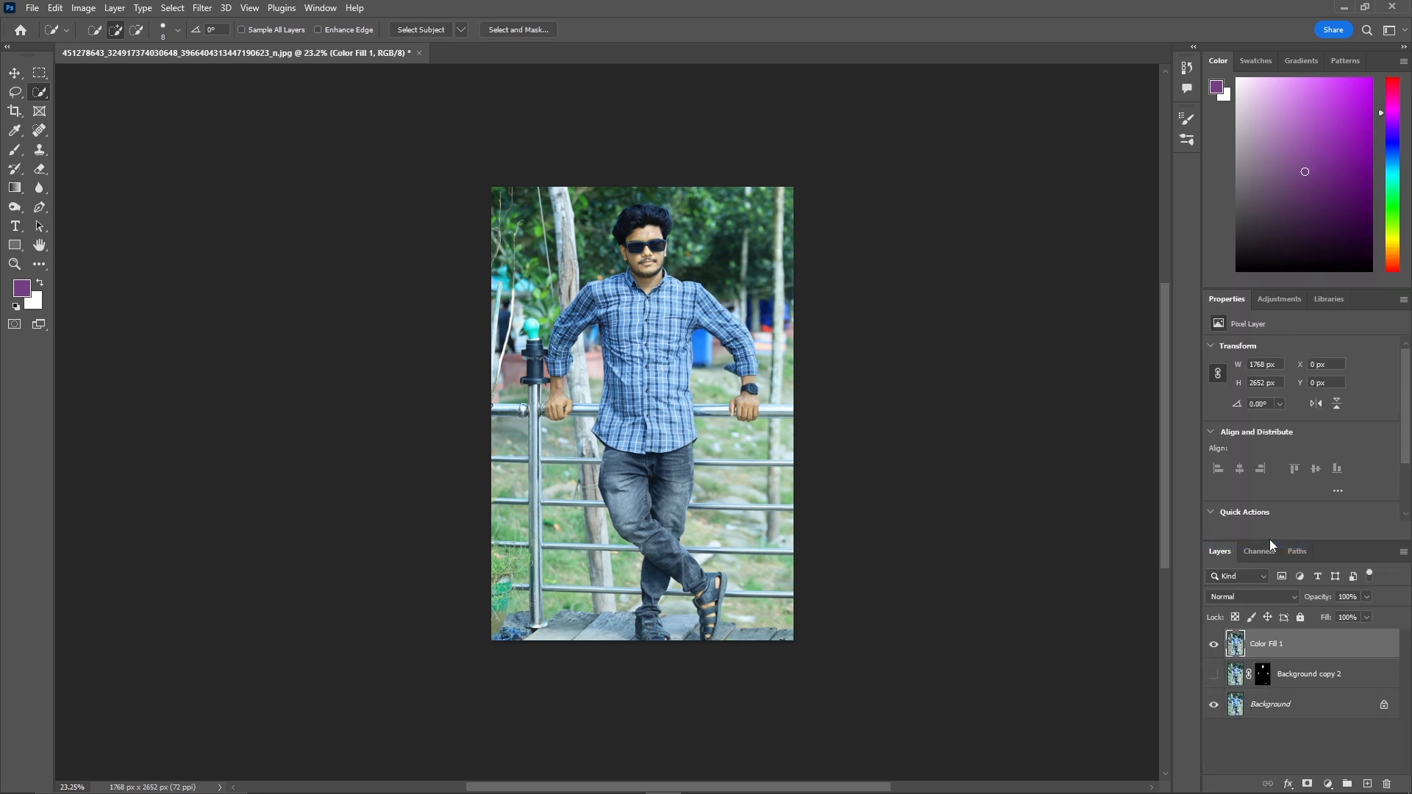
Duplicate the merged Color Fill 1 layer.
{"action": "left_click", "coordinate": [1214, 644]}
{"action": "left_click", "coordinate": [1214, 644]}
{"action": "left_click_drag", "start_coordinate": [1353, 650], "coordinate": [1360, 739]}
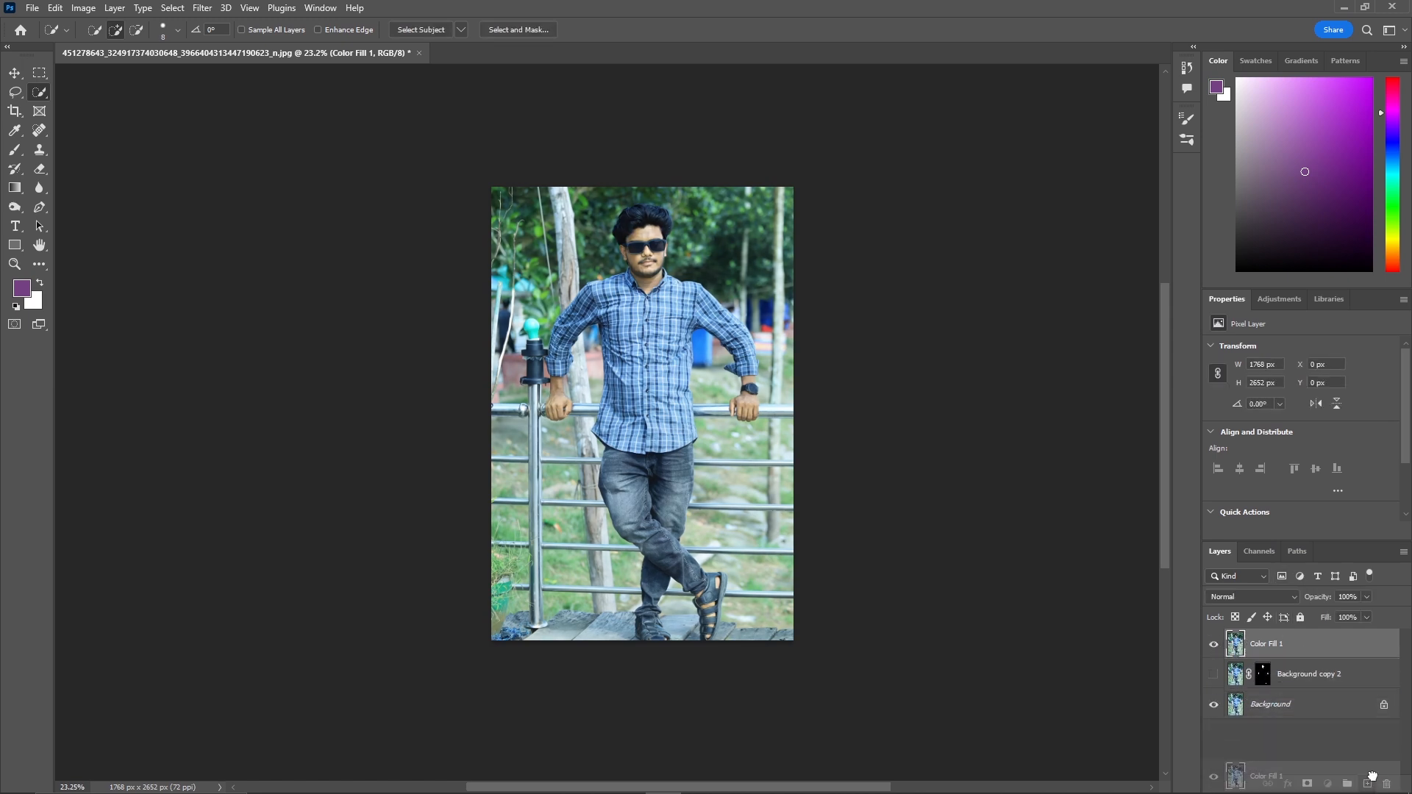
Set the Color Fill 1 copy layer's blend mode to Vivid Light and invert the layer.
{"action": "left_click", "coordinate": [1258, 597]}
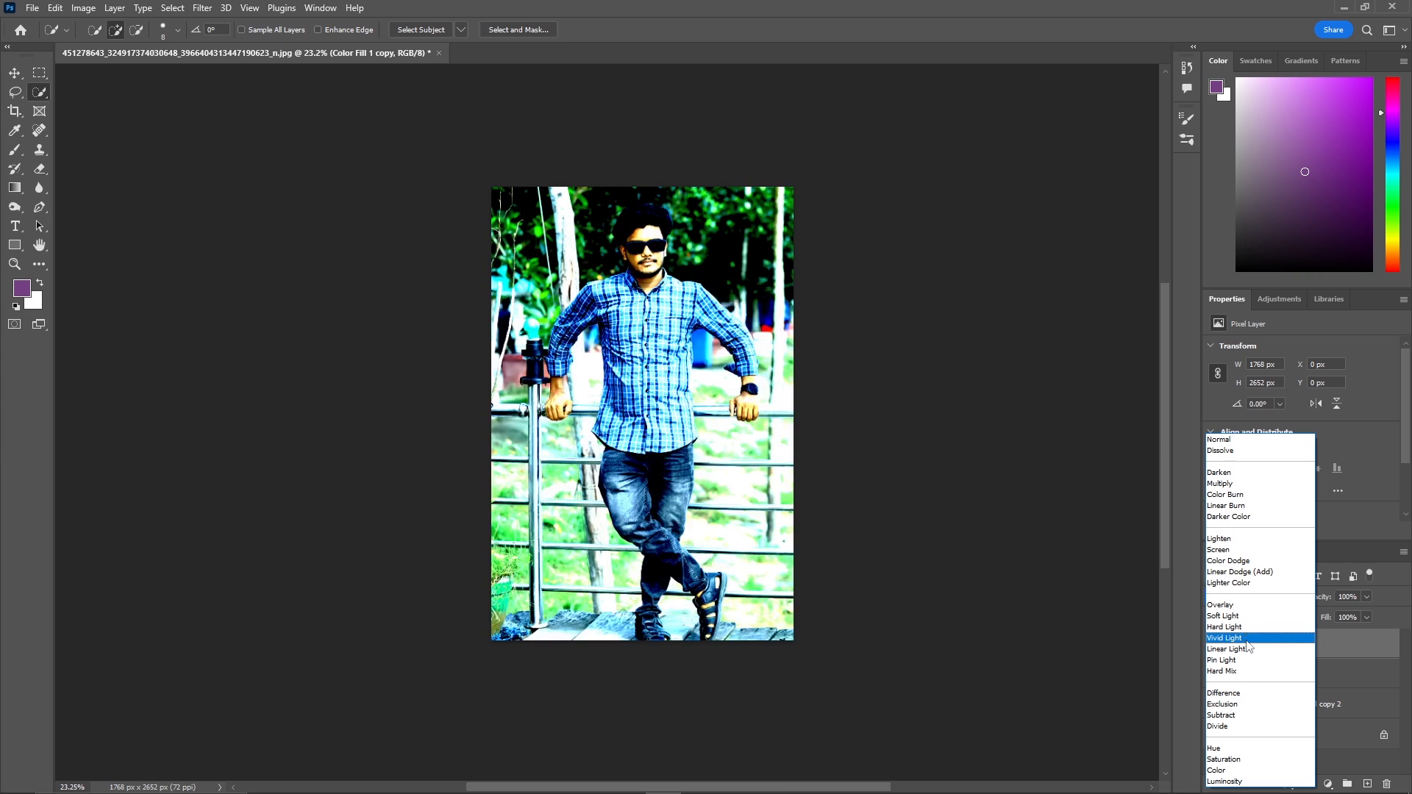
{"action": "left_click", "coordinate": [1369, 734]}
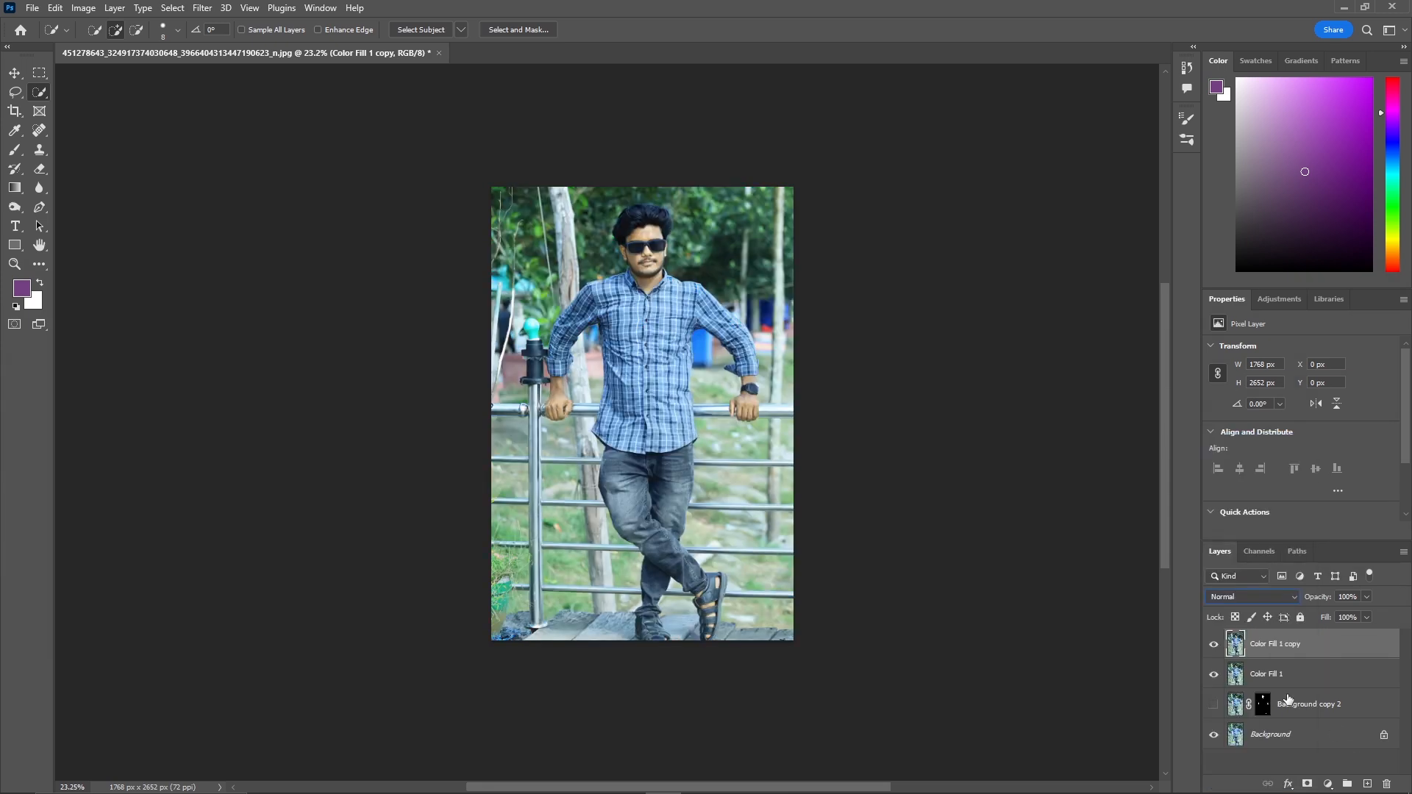
{"action": "left_click", "coordinate": [1267, 597]}
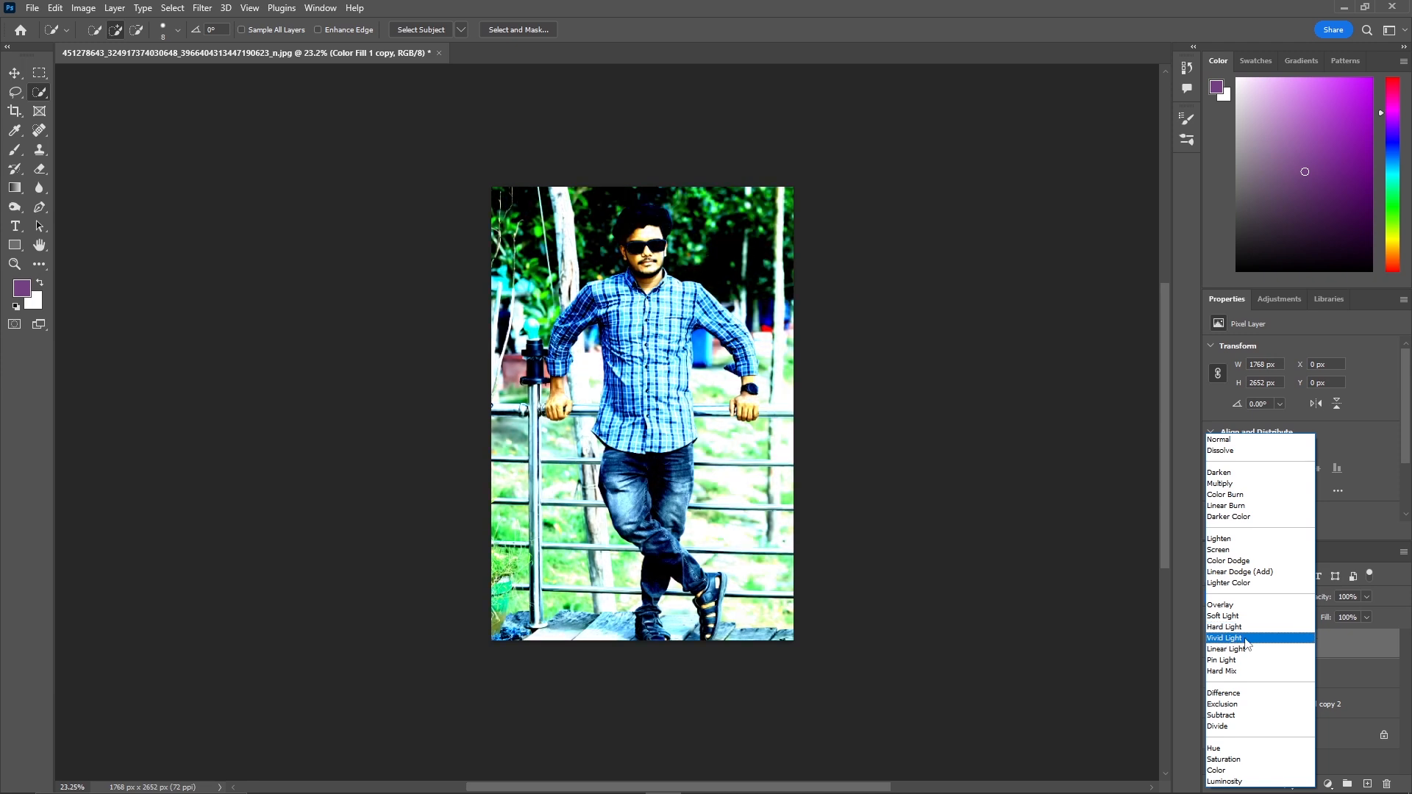
{"action": "left_click", "coordinate": [1254, 639]}
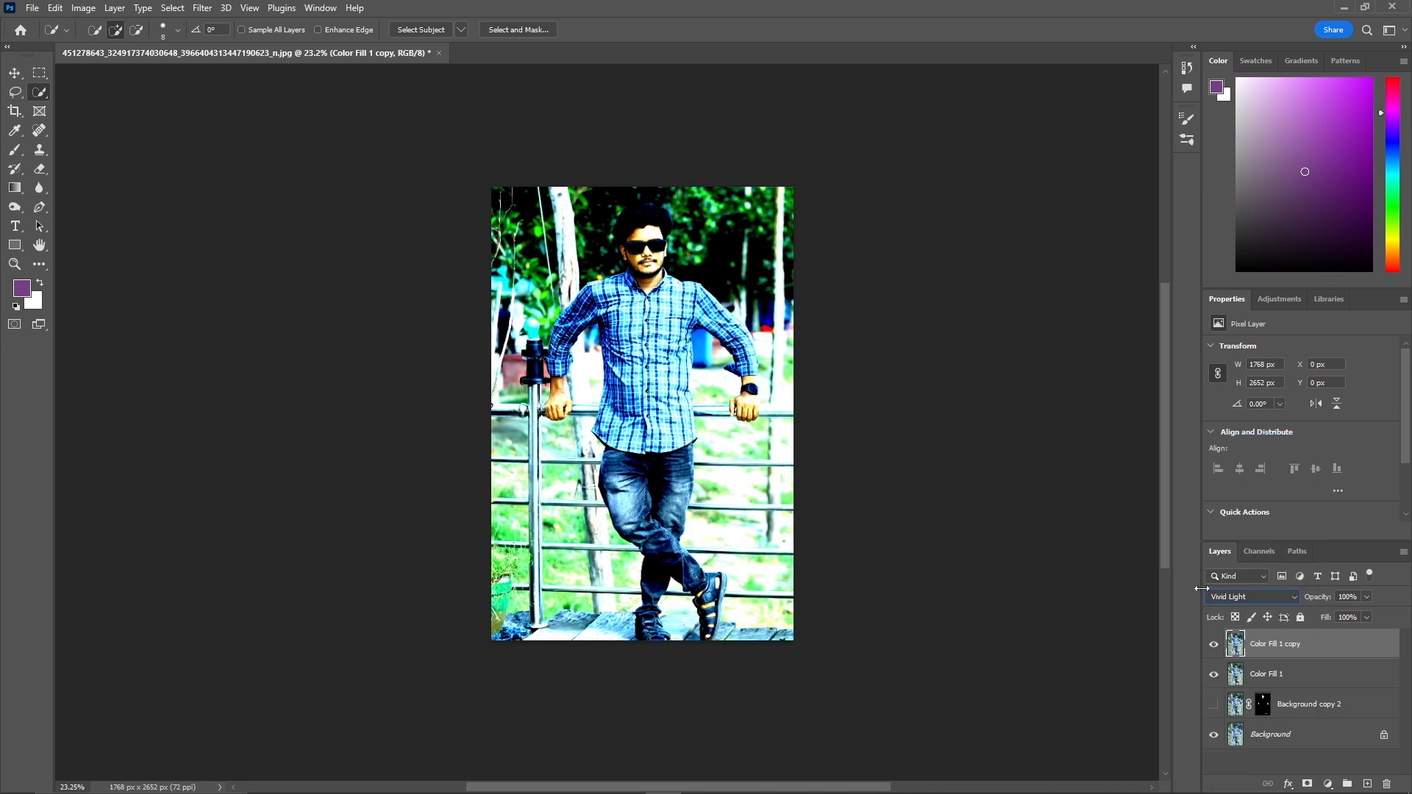
{"action": "key", "text": "ctrl+i"}
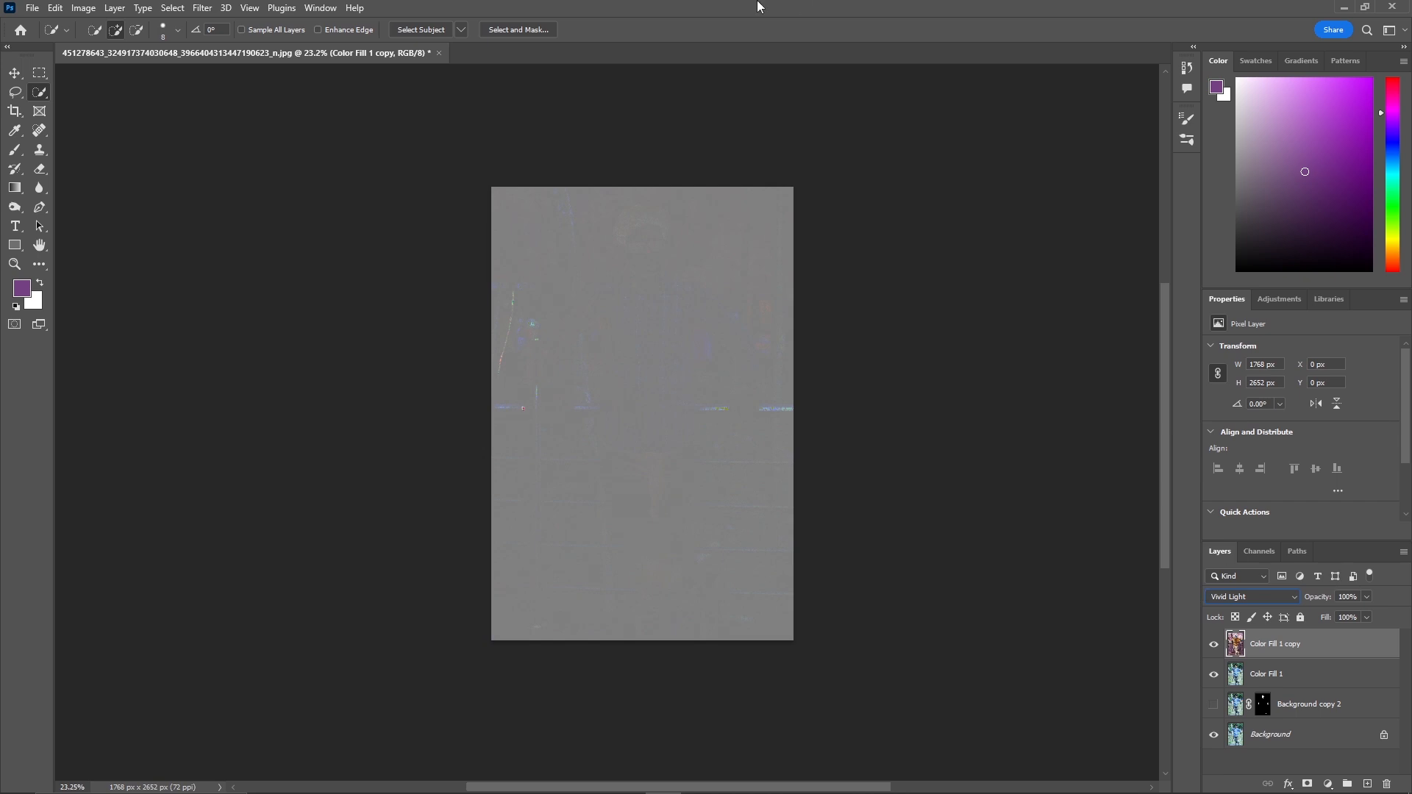
Apply a High Pass filter with a radius of 3.6 pixels to the Color Fill 1 copy layer.
{"action": "left_click", "coordinate": [203, 9]}
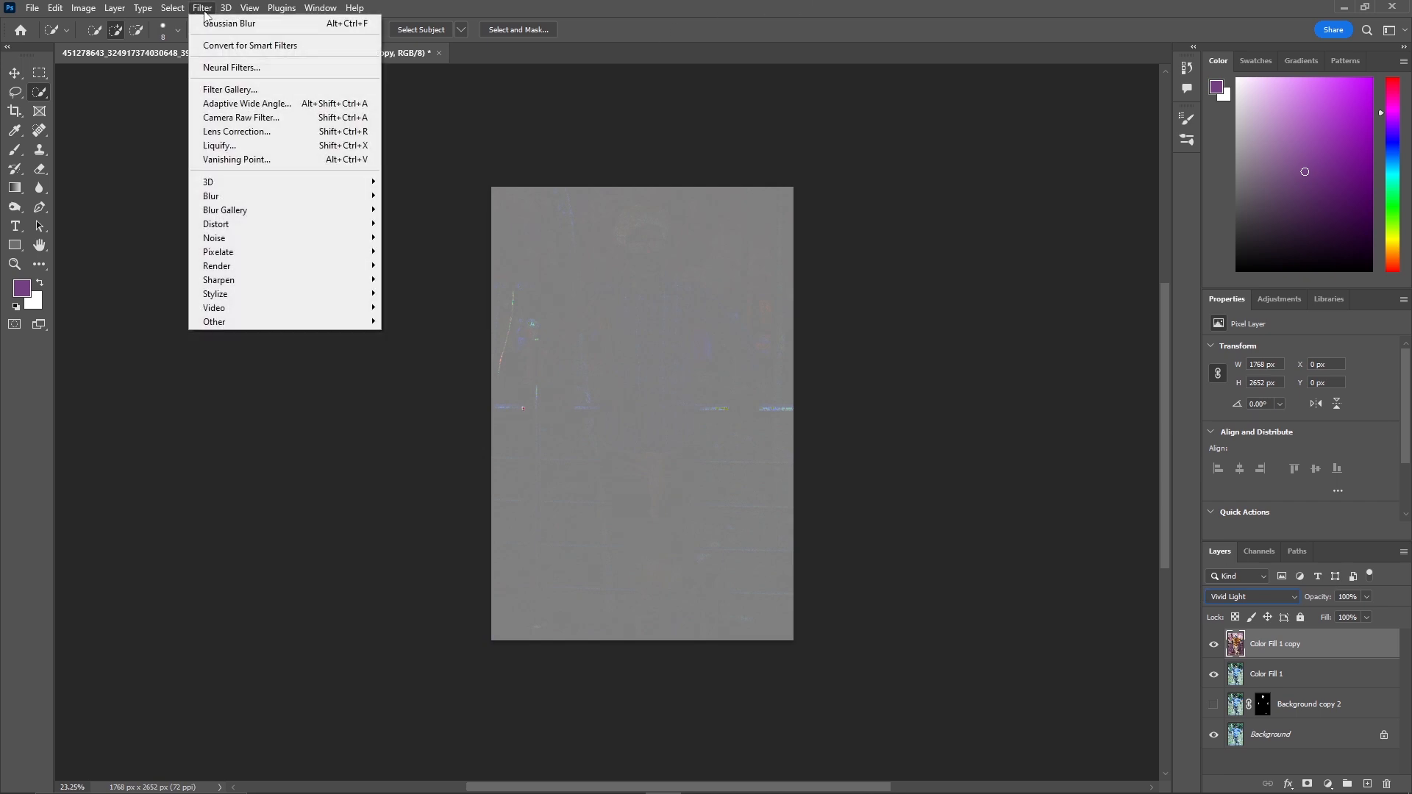
{"action": "mouse_move", "coordinate": [277, 321]}
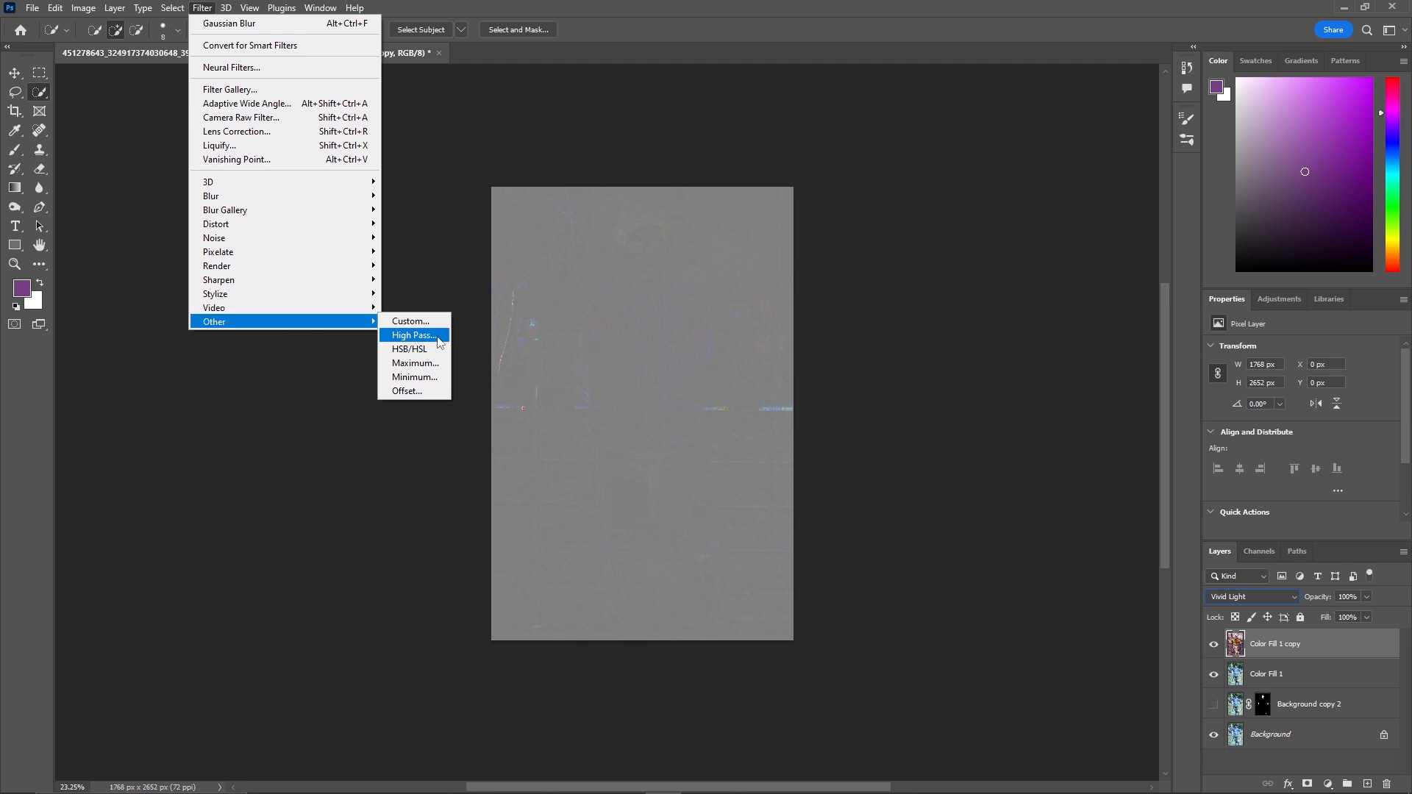
{"action": "left_click", "coordinate": [412, 335]}
{"action": "left_click_drag", "start_coordinate": [688, 169], "coordinate": [984, 159]}
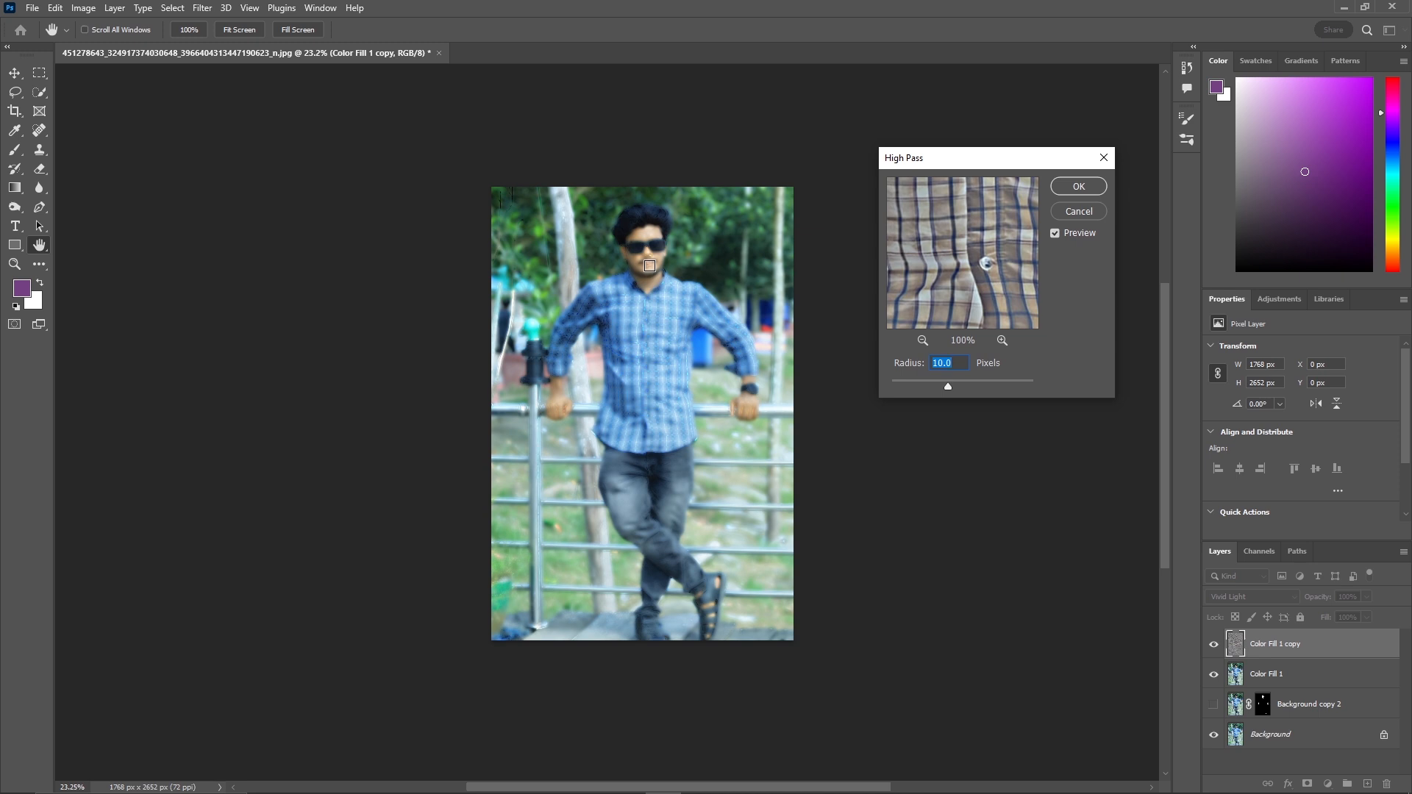
{"action": "scroll", "coordinate": [697, 236], "scroll_direction": "up", "scroll_amount": 4}
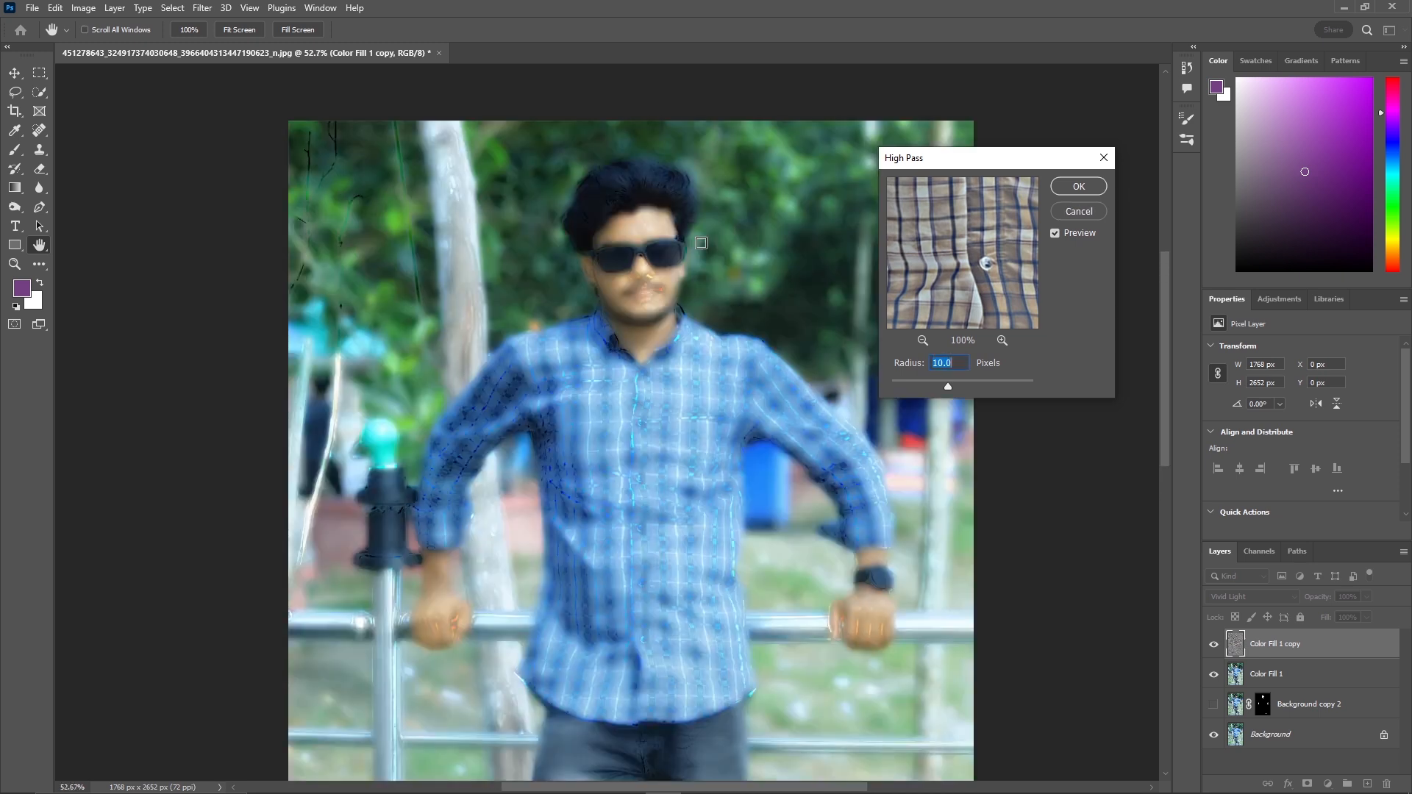
{"action": "scroll", "coordinate": [701, 243], "scroll_direction": "up", "scroll_amount": 6}
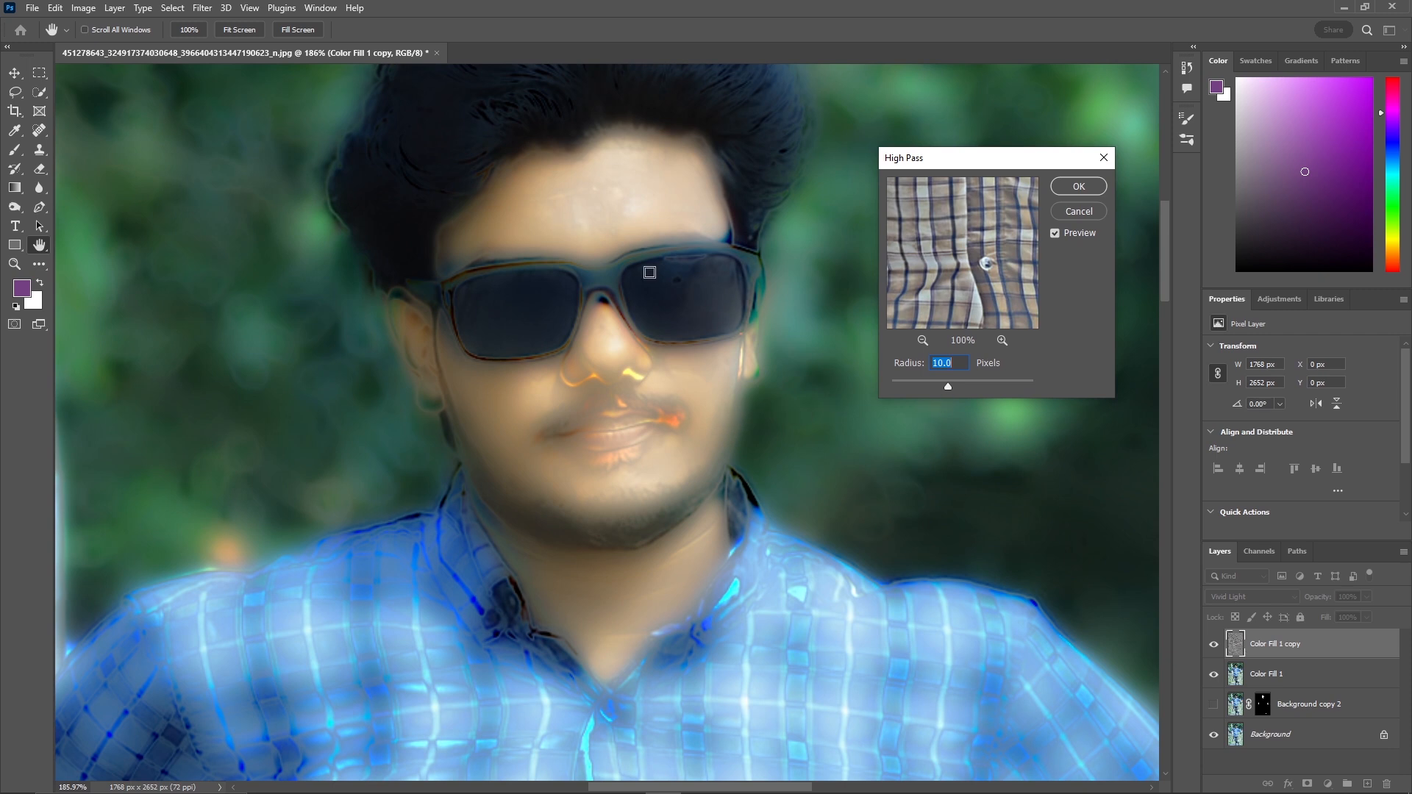
{"action": "left_click_drag", "start_coordinate": [948, 385], "coordinate": [939, 386]}
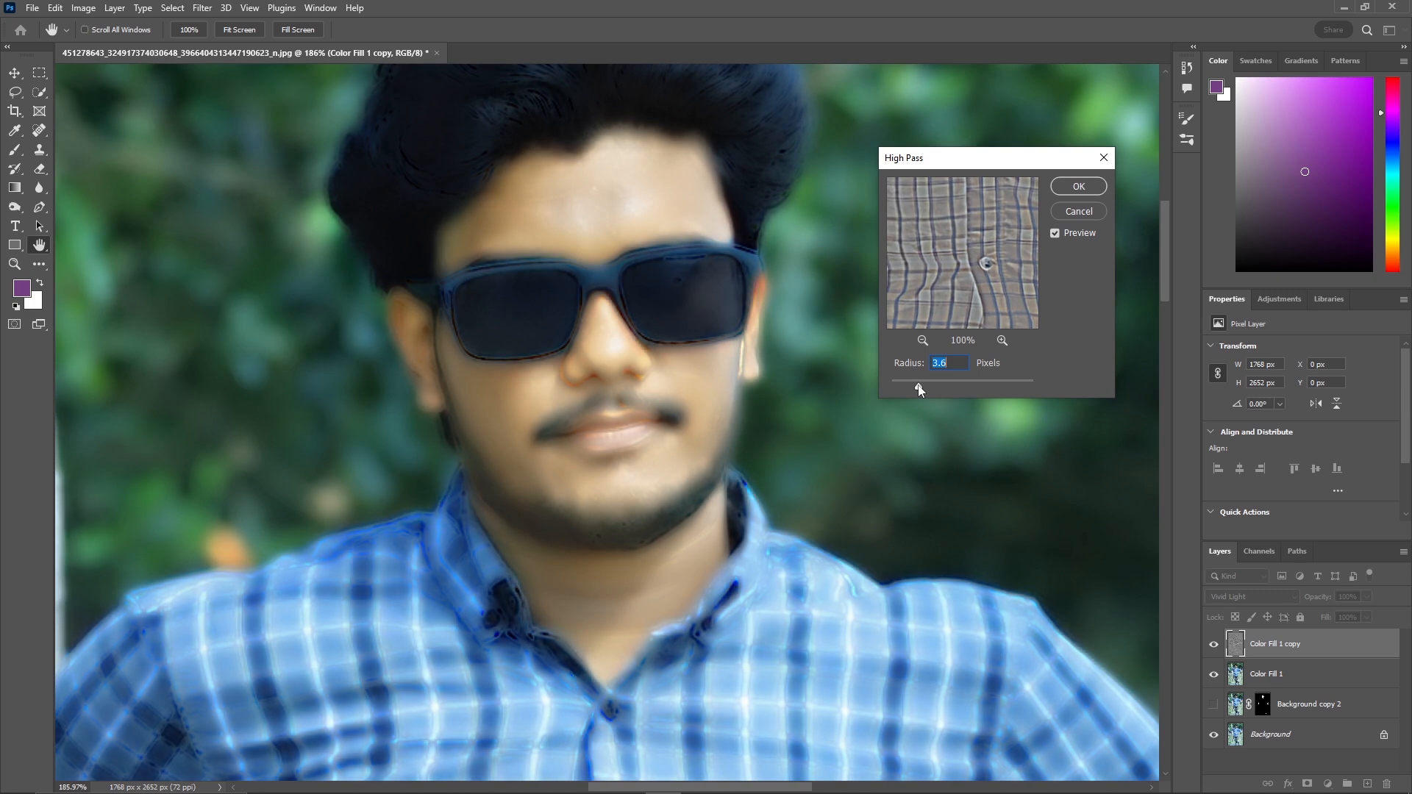
{"action": "left_click_drag", "start_coordinate": [921, 385], "coordinate": [962, 386]}
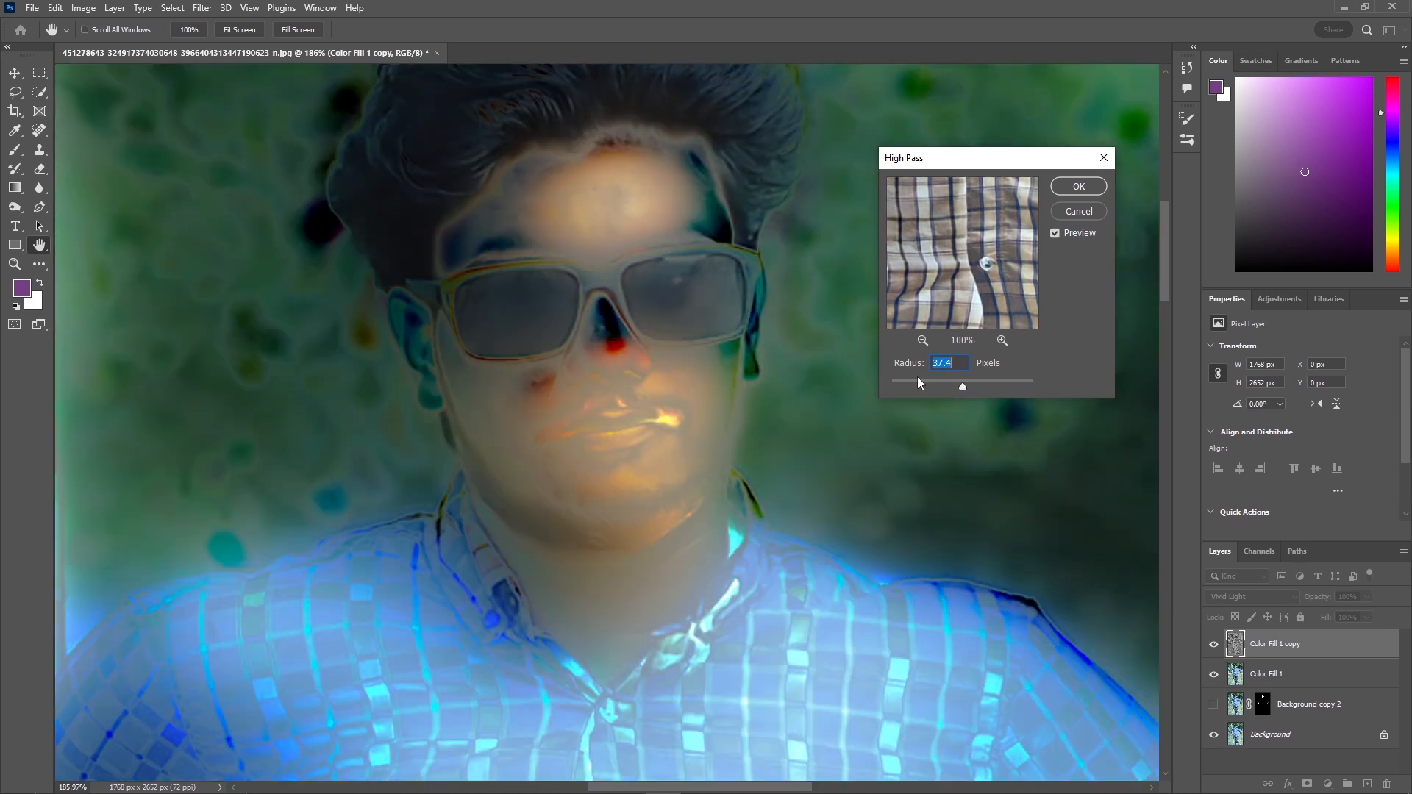
{"action": "left_click", "coordinate": [914, 380]}
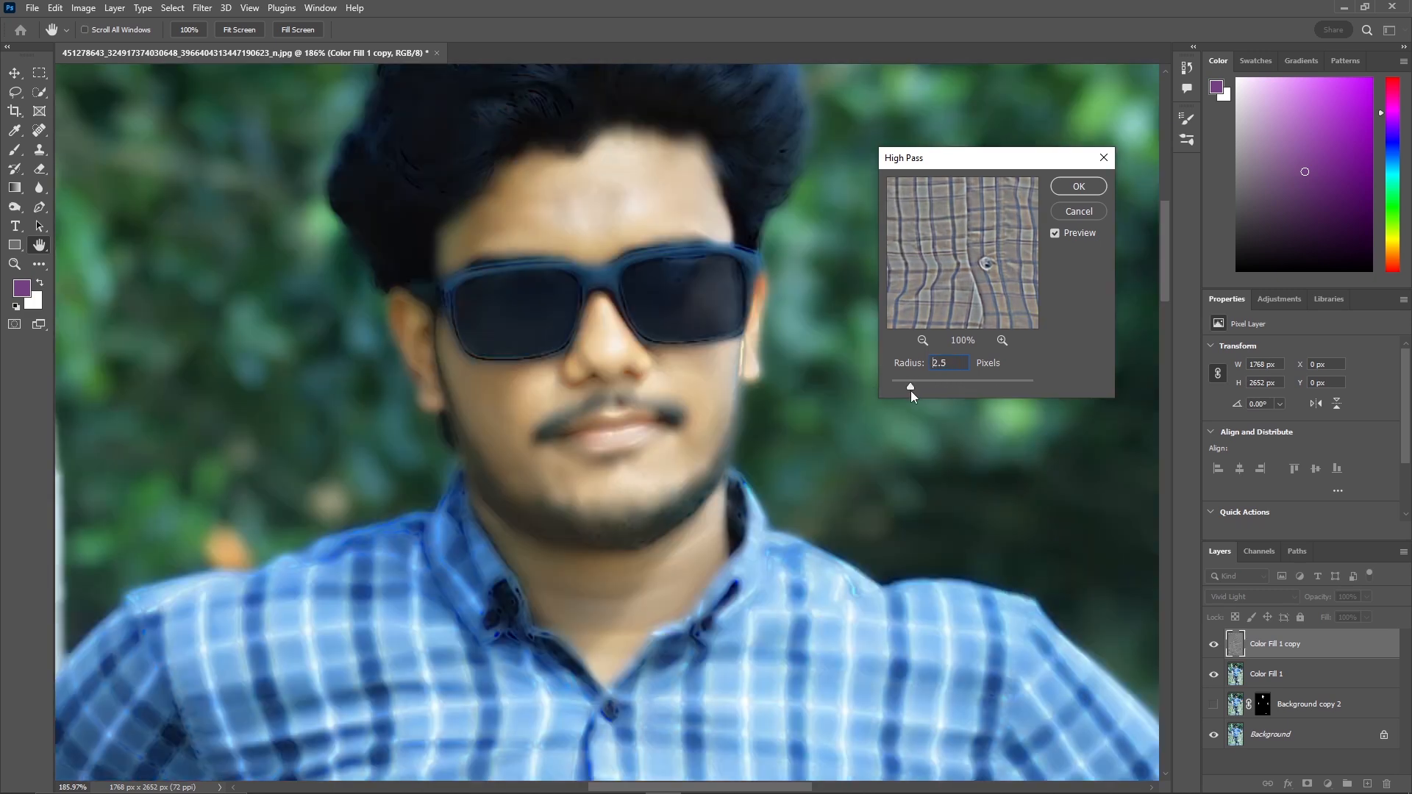
{"action": "left_click_drag", "start_coordinate": [924, 382], "coordinate": [885, 386]}
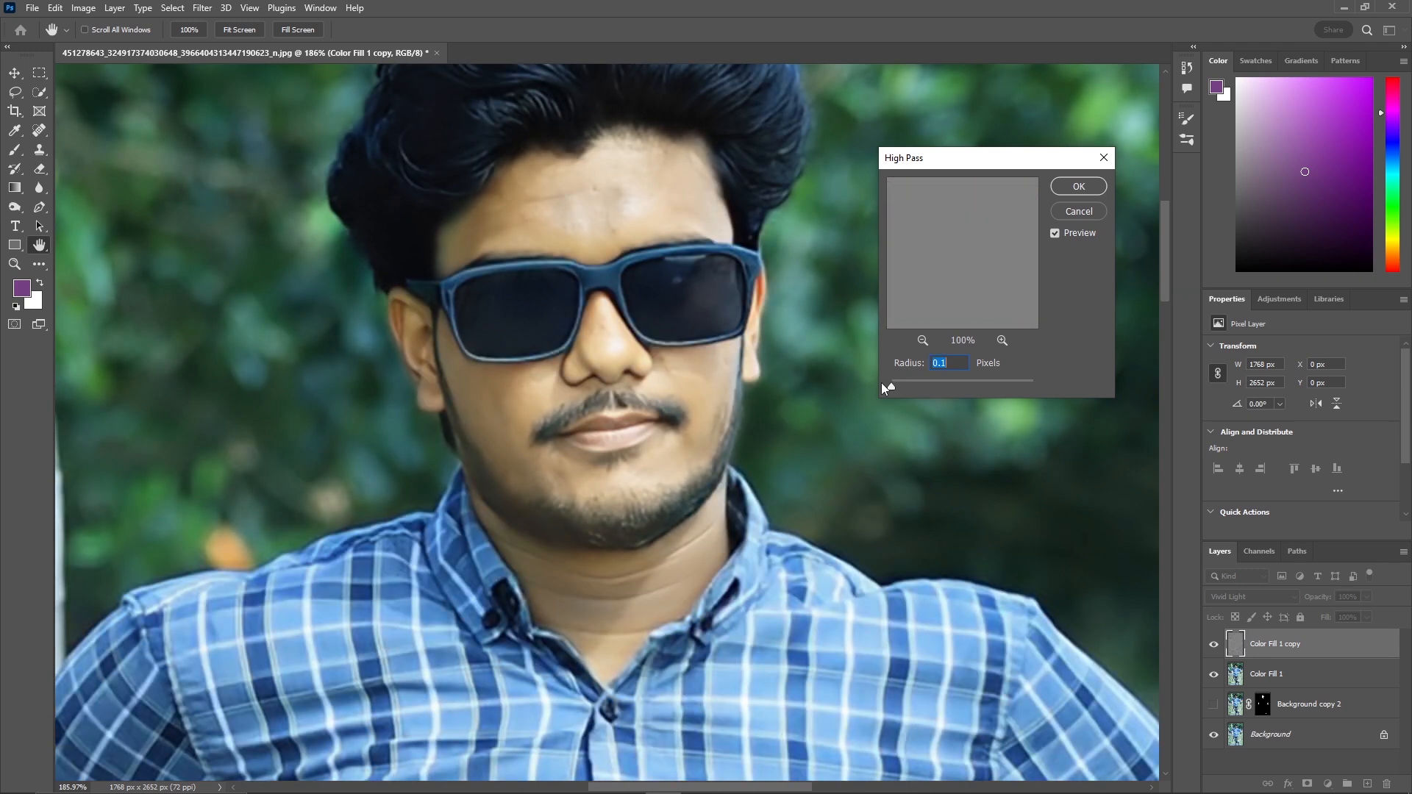
{"action": "left_click", "coordinate": [921, 382]}
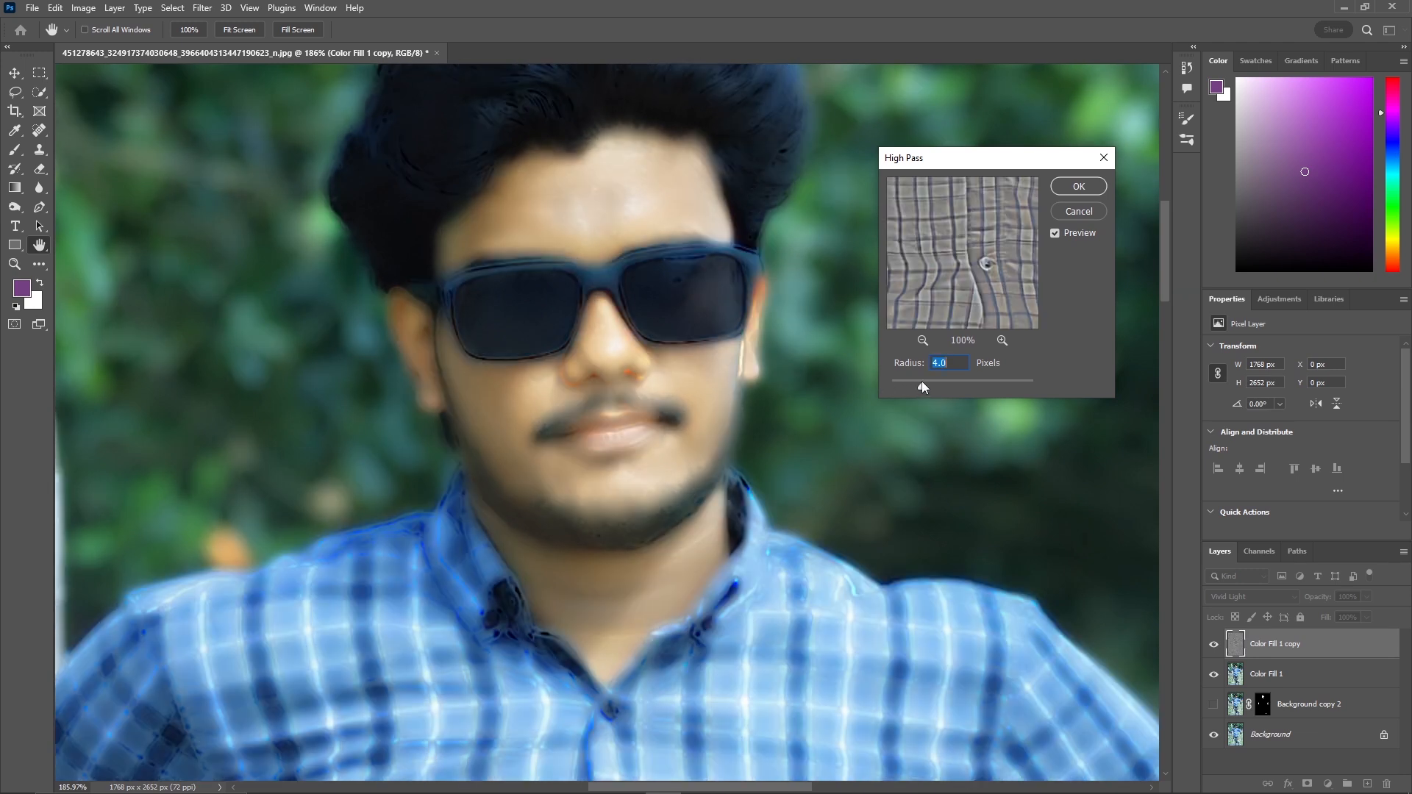
{"action": "left_click_drag", "start_coordinate": [911, 395], "coordinate": [906, 400]}
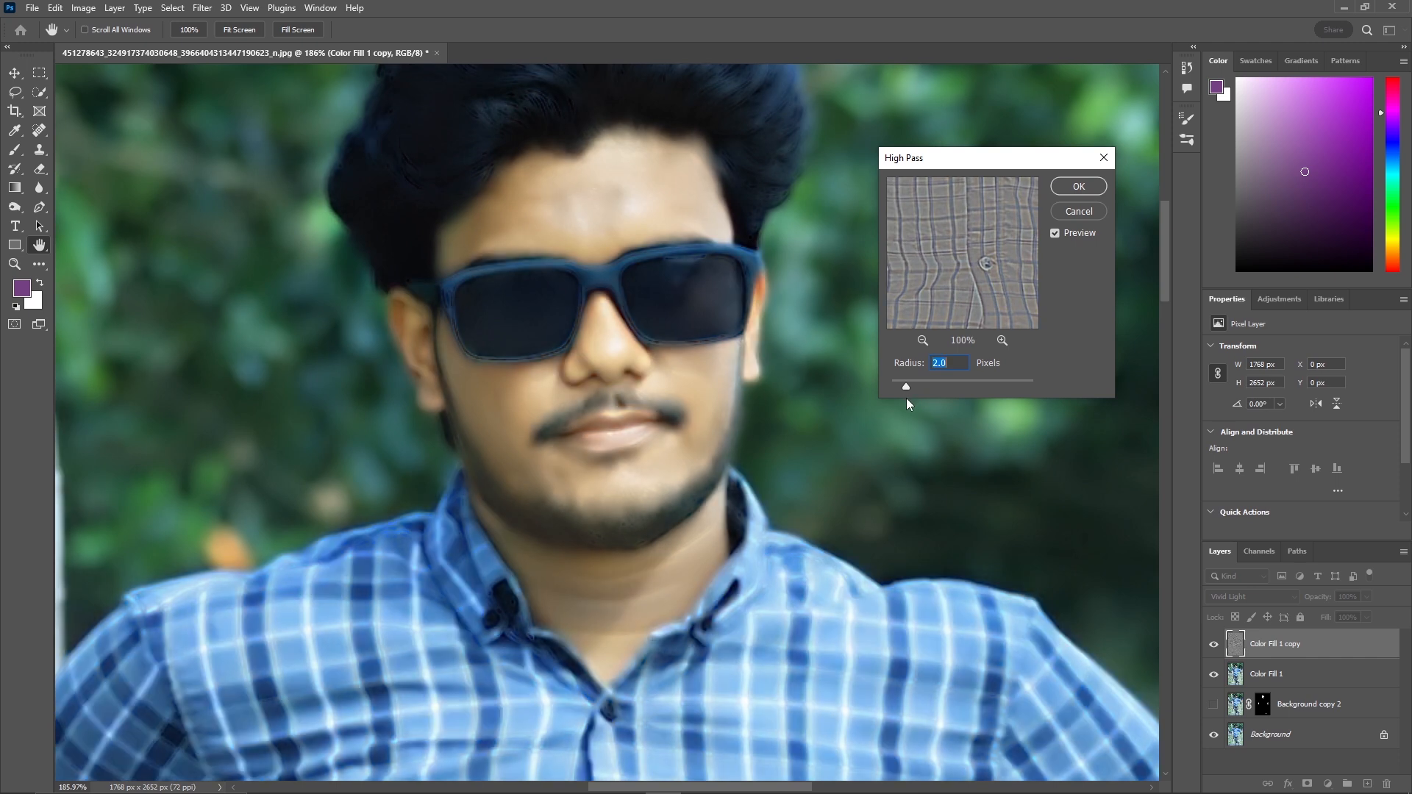
{"action": "key", "text": "Up"}
{"action": "key", "text": "Up"}
{"action": "key", "text": "Up"}
{"action": "key", "text": "Up"}
{"action": "key", "text": "Up"}
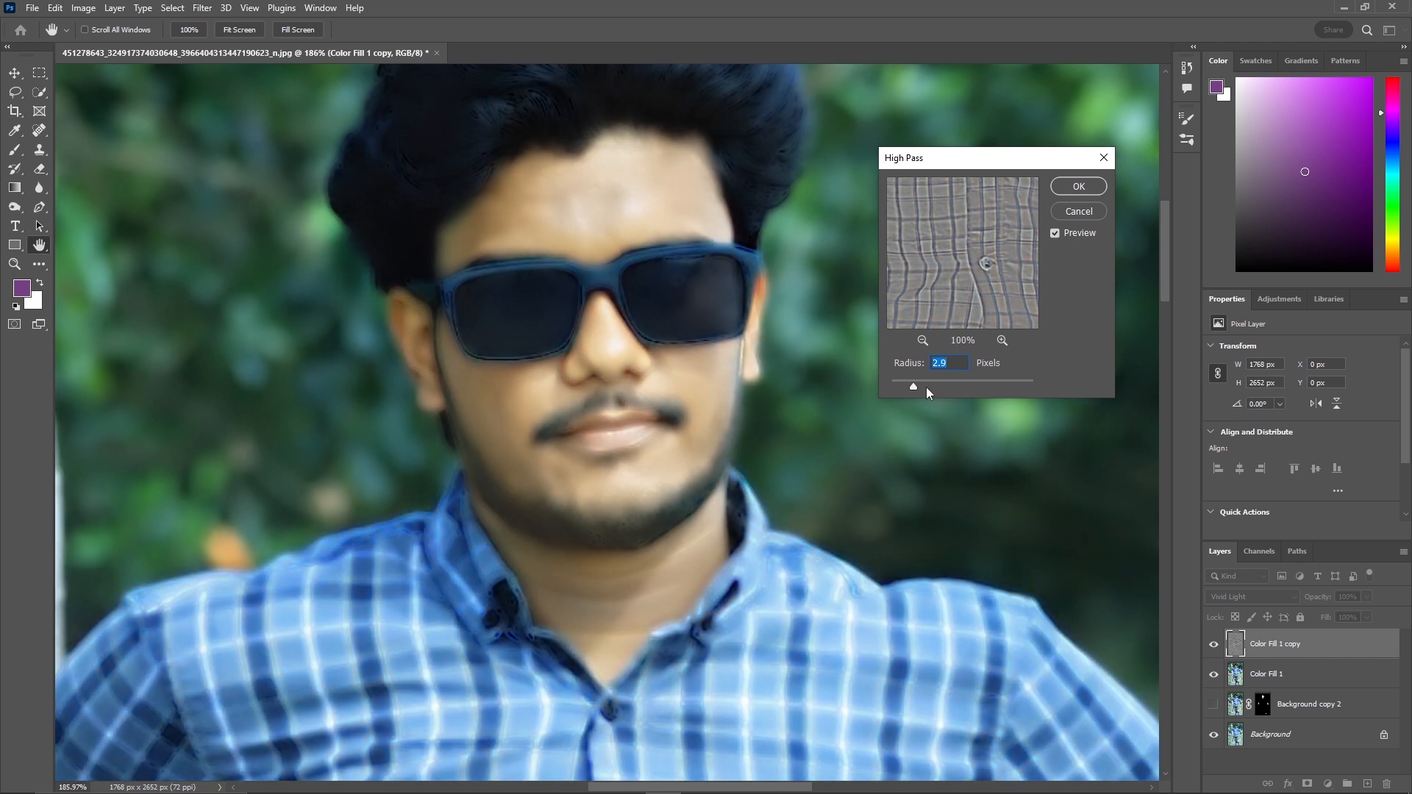
{"action": "key", "text": "Up"}
{"action": "key", "text": "Up"}
{"action": "key", "text": "Up"}
{"action": "key", "text": "Up"}
{"action": "key", "text": "Up"}
{"action": "key", "text": "Up"}
{"action": "key", "text": "Up"}
{"action": "key", "text": "Up"}
{"action": "key", "text": "Up"}
{"action": "key", "text": "Up"}
{"action": "key", "text": "Up"}
{"action": "key", "text": "Up"}
{"action": "key", "text": "Up"}
{"action": "key", "text": "Up"}
{"action": "key", "text": "Up"}
{"action": "key", "text": "Up"}
{"action": "key", "text": "Up"}
{"action": "key", "text": "Up"}
{"action": "key", "text": "Up"}
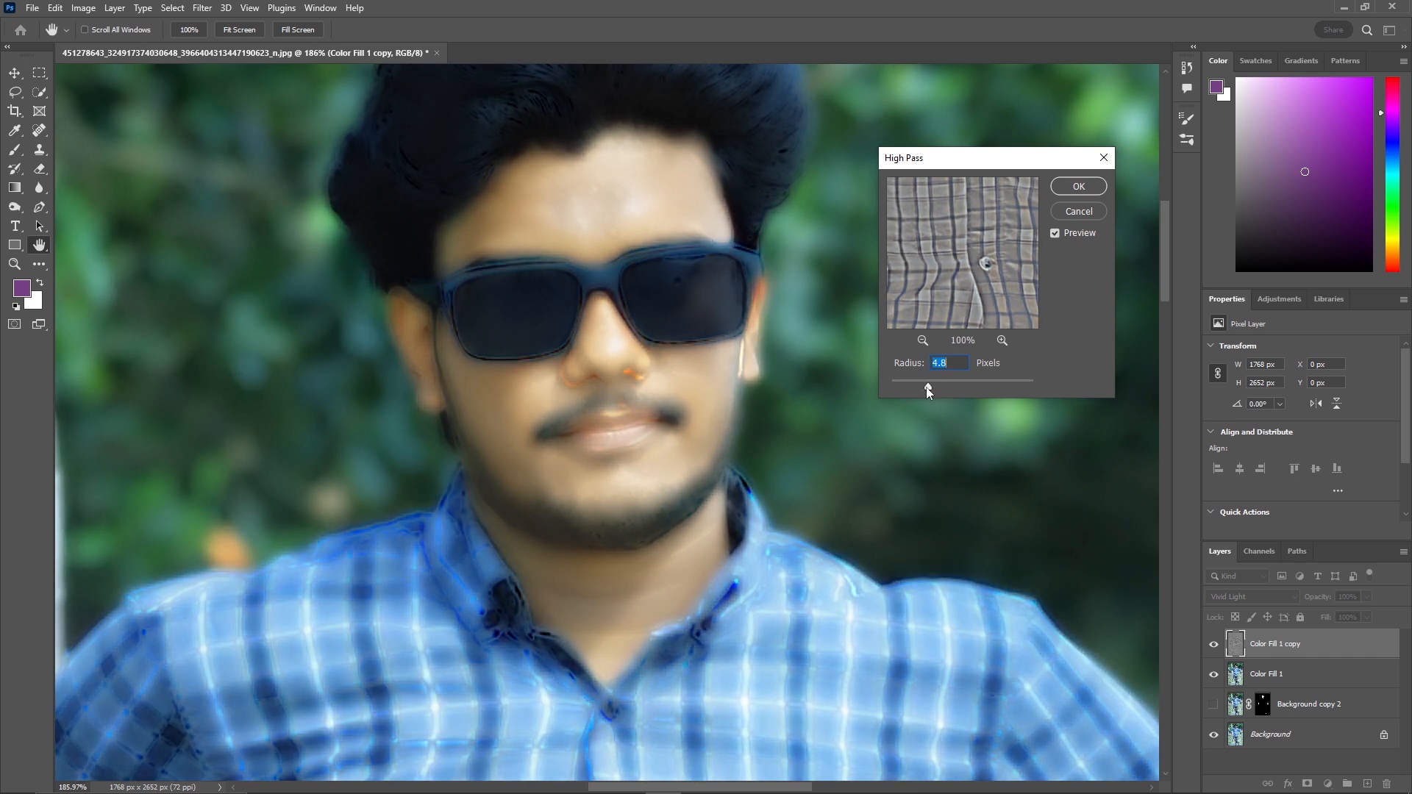
{"action": "key", "text": "Down"}
{"action": "key", "text": "Down"}
{"action": "key", "text": "Down"}
{"action": "key", "text": "Down"}
{"action": "key", "text": "Down"}
{"action": "key", "text": "Down"}
{"action": "key", "text": "Down"}
{"action": "key", "text": "Down"}
{"action": "key", "text": "Down"}
{"action": "key", "text": "Down"}
{"action": "key", "text": "Down"}
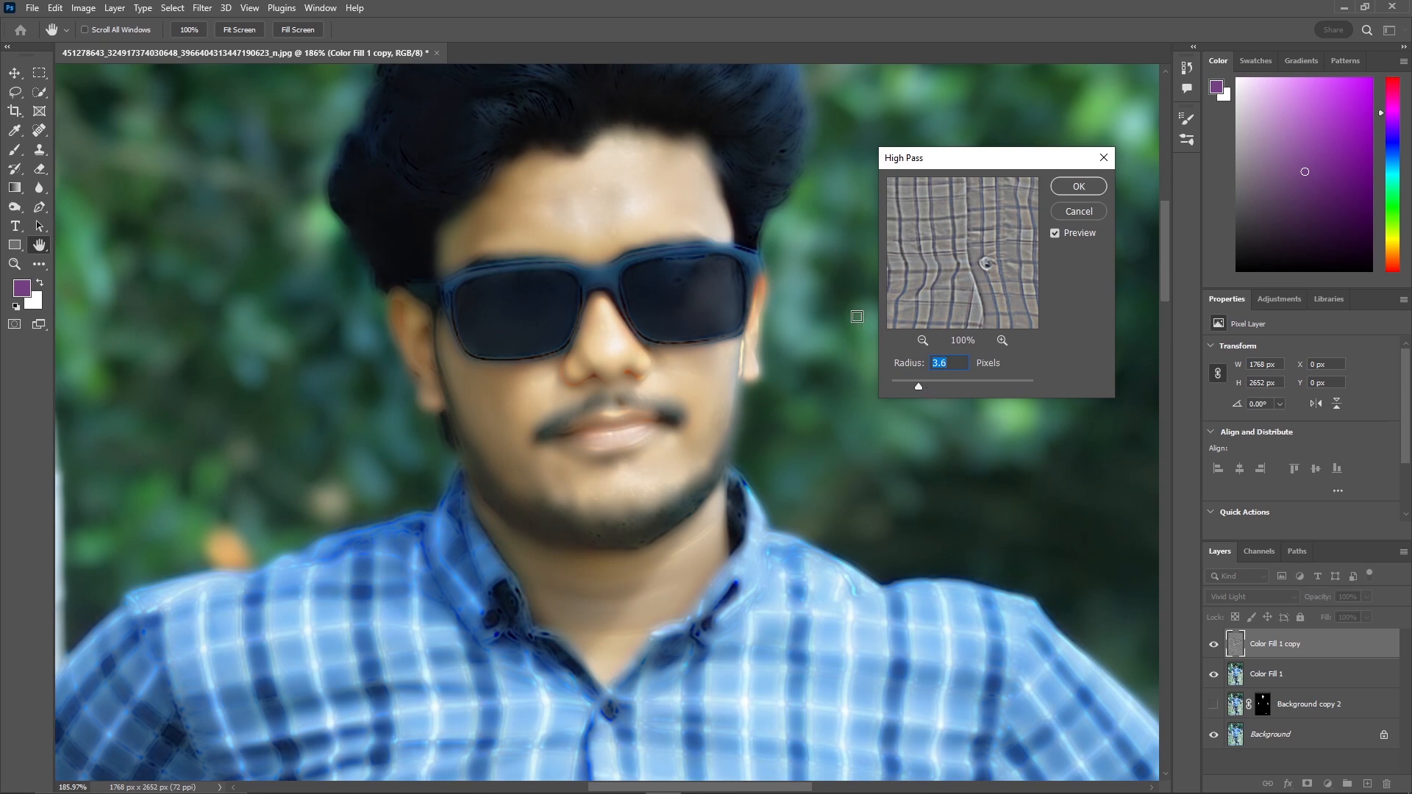
{"action": "scroll", "coordinate": [380, 532], "scroll_direction": "down", "scroll_amount": 10}
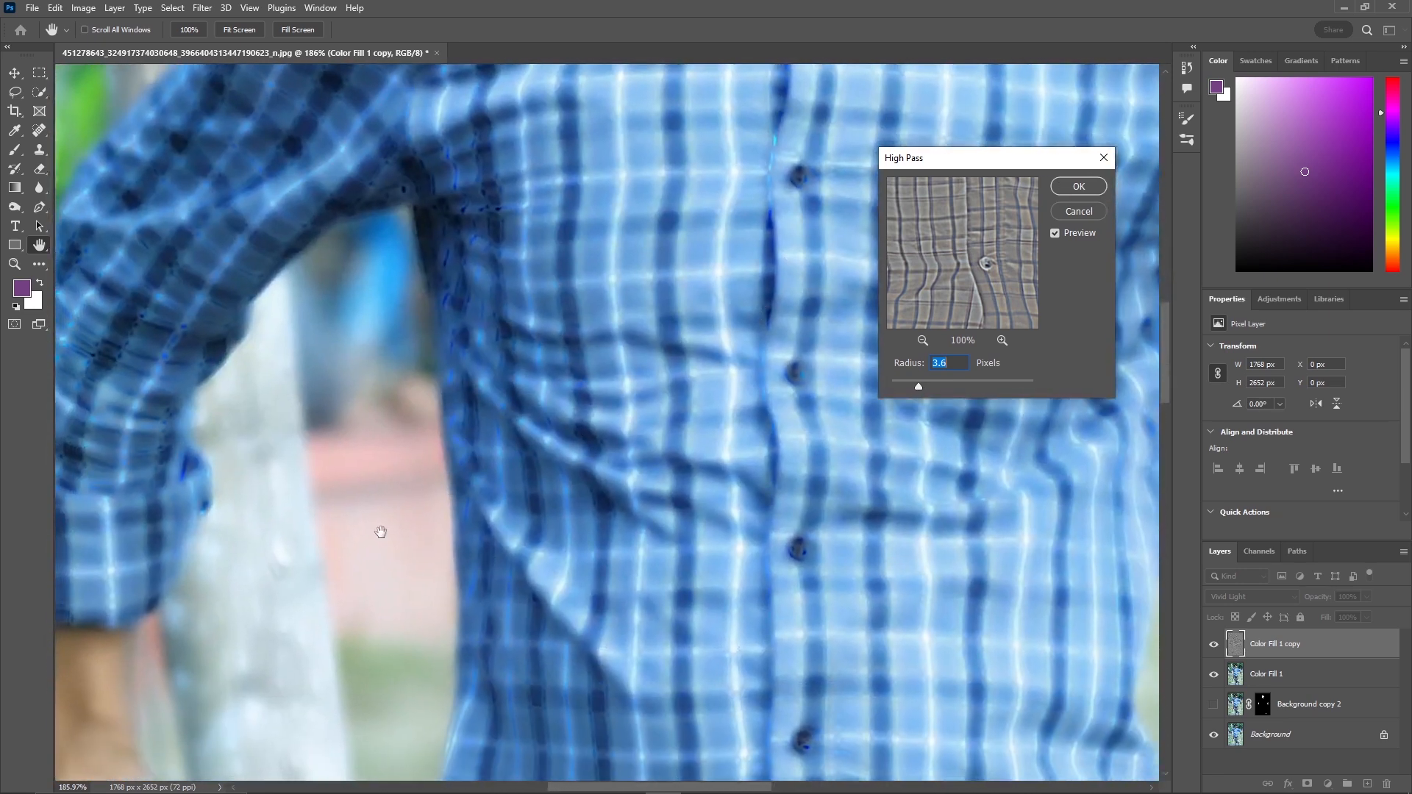
{"action": "left_click_drag", "start_coordinate": [380, 531], "coordinate": [640, 279]}
{"action": "left_click_drag", "start_coordinate": [287, 571], "coordinate": [108, 615]}
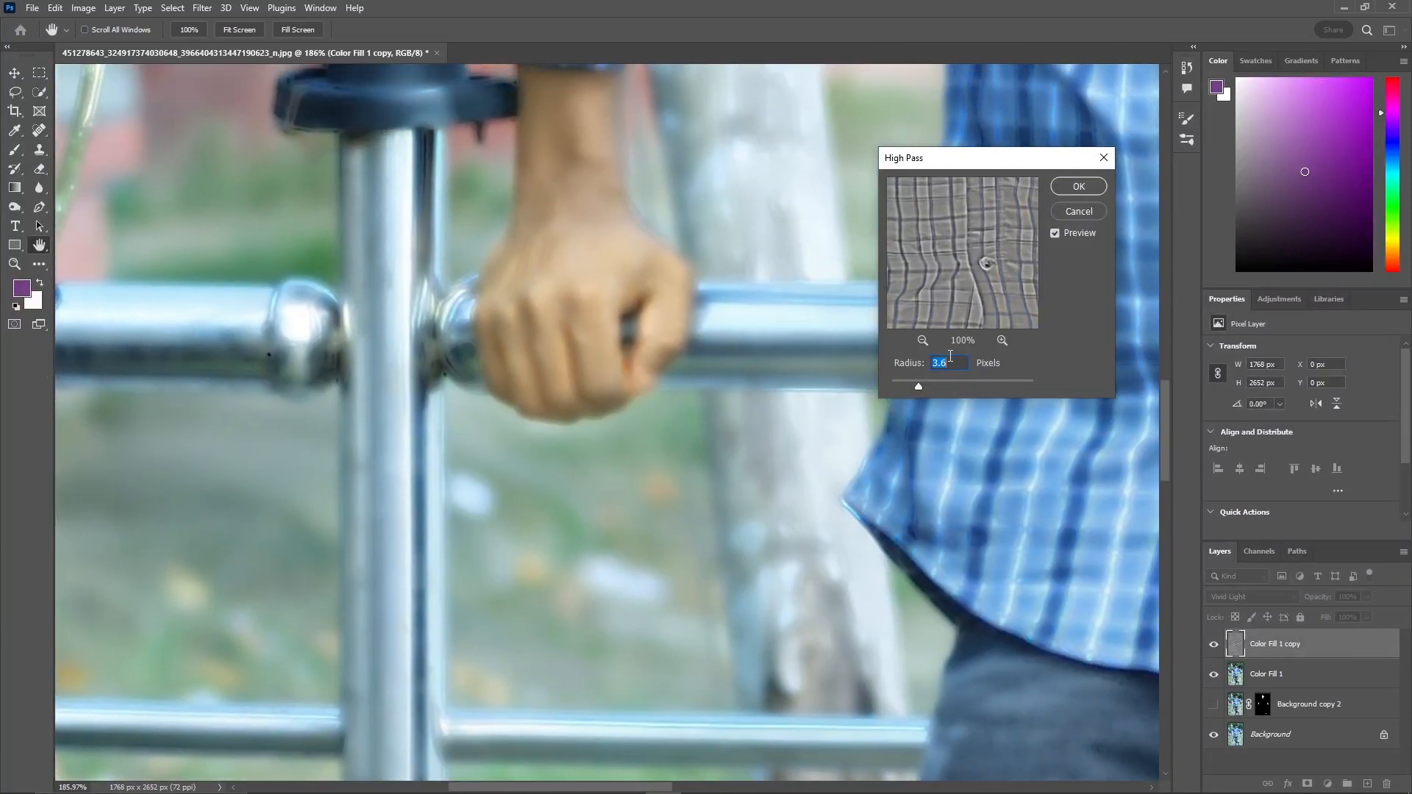
{"action": "left_click", "coordinate": [1069, 192]}
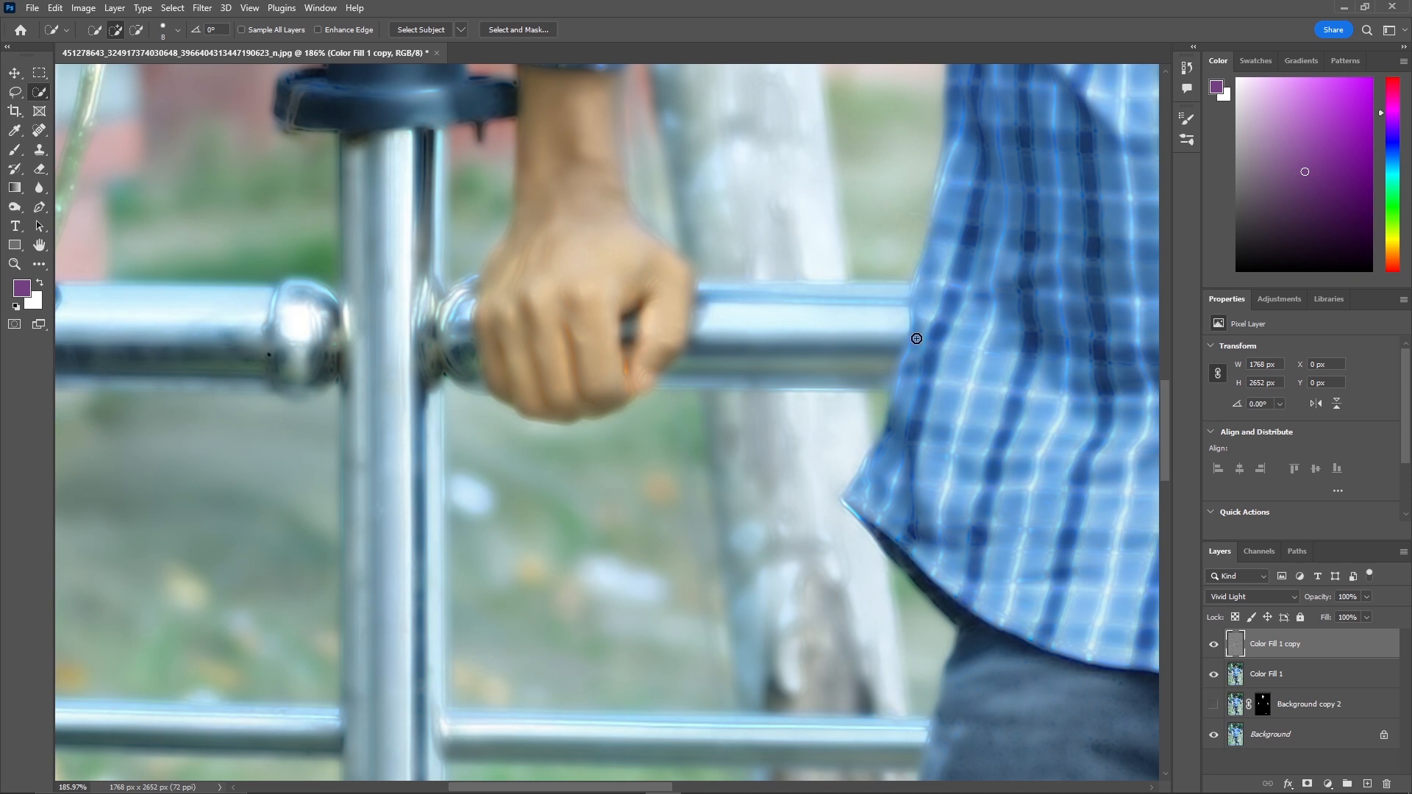
Apply a Gaussian Blur with a radius of about 1.4 pixels to the Color Fill 1 copy layer.
{"action": "key", "text": "z"}
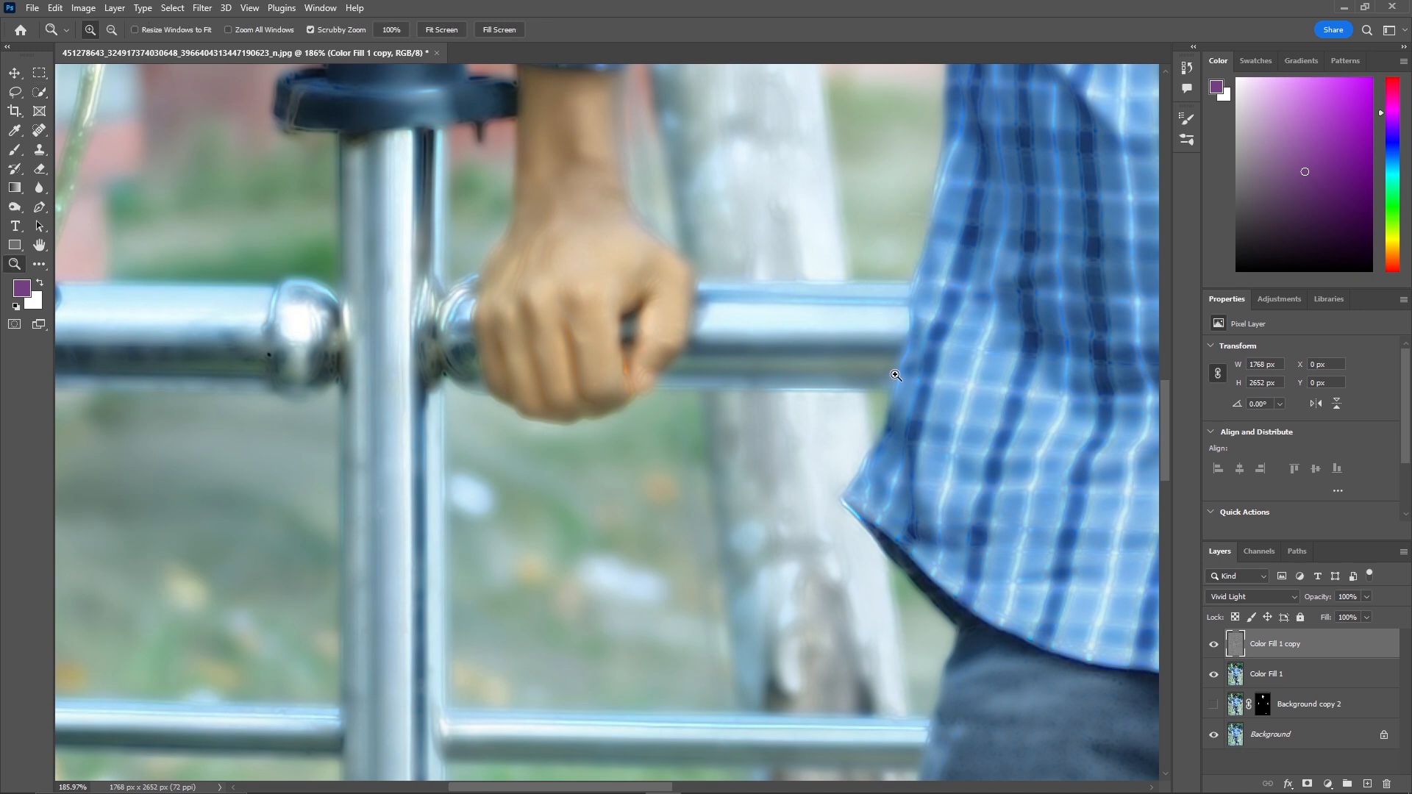
{"action": "left_click", "coordinate": [439, 33]}
{"action": "key", "text": "w"}
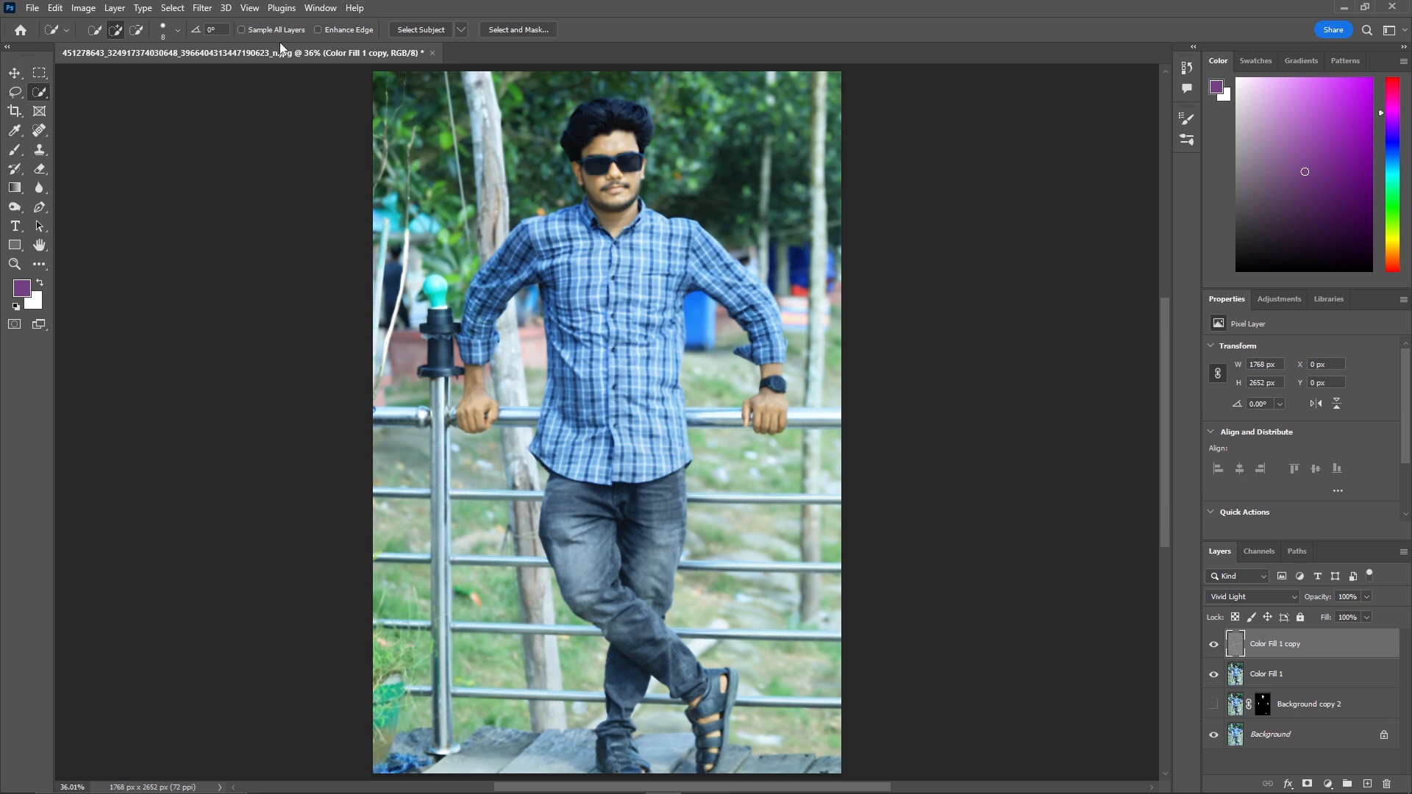
{"action": "left_click", "coordinate": [214, 9]}
{"action": "mouse_move", "coordinate": [346, 196]}
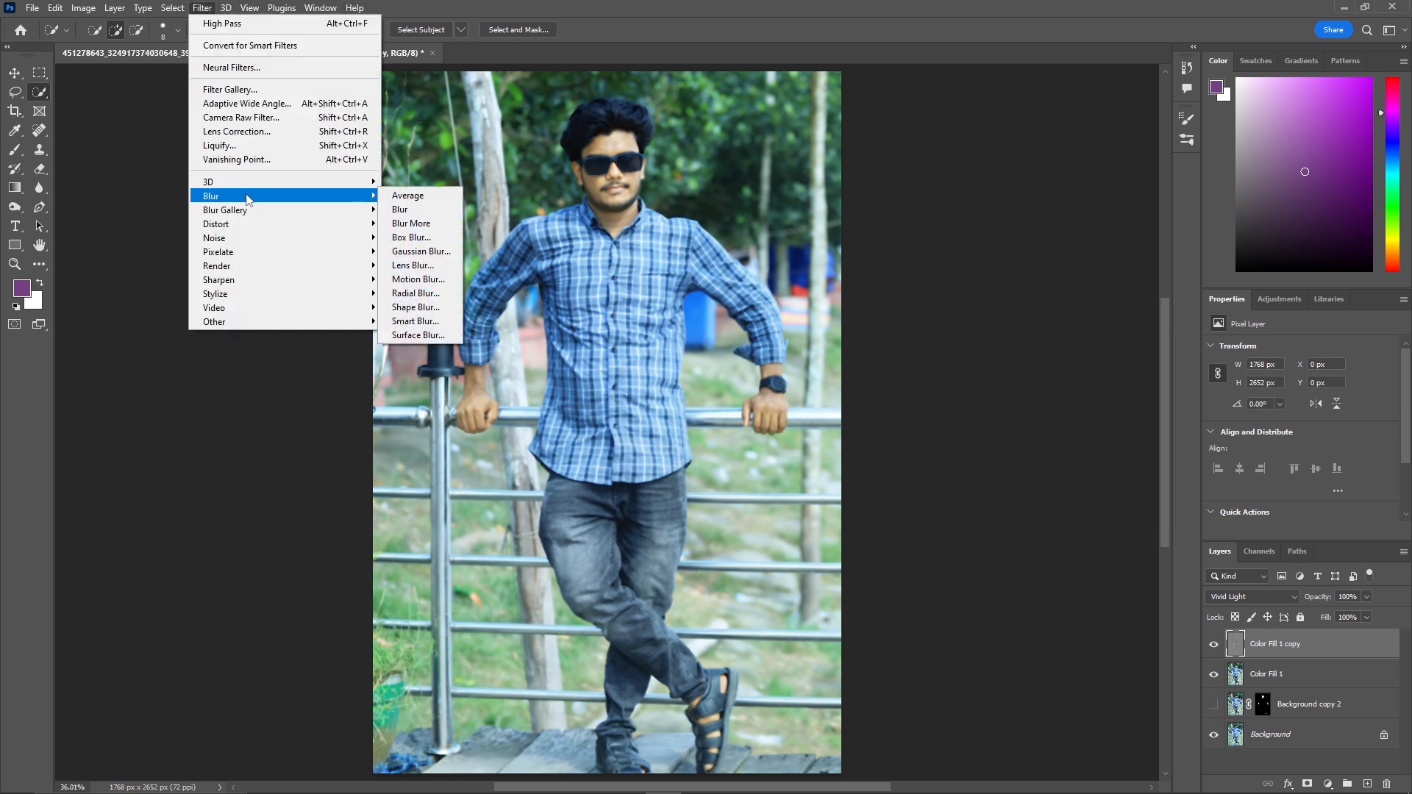
{"action": "left_click", "coordinate": [425, 250]}
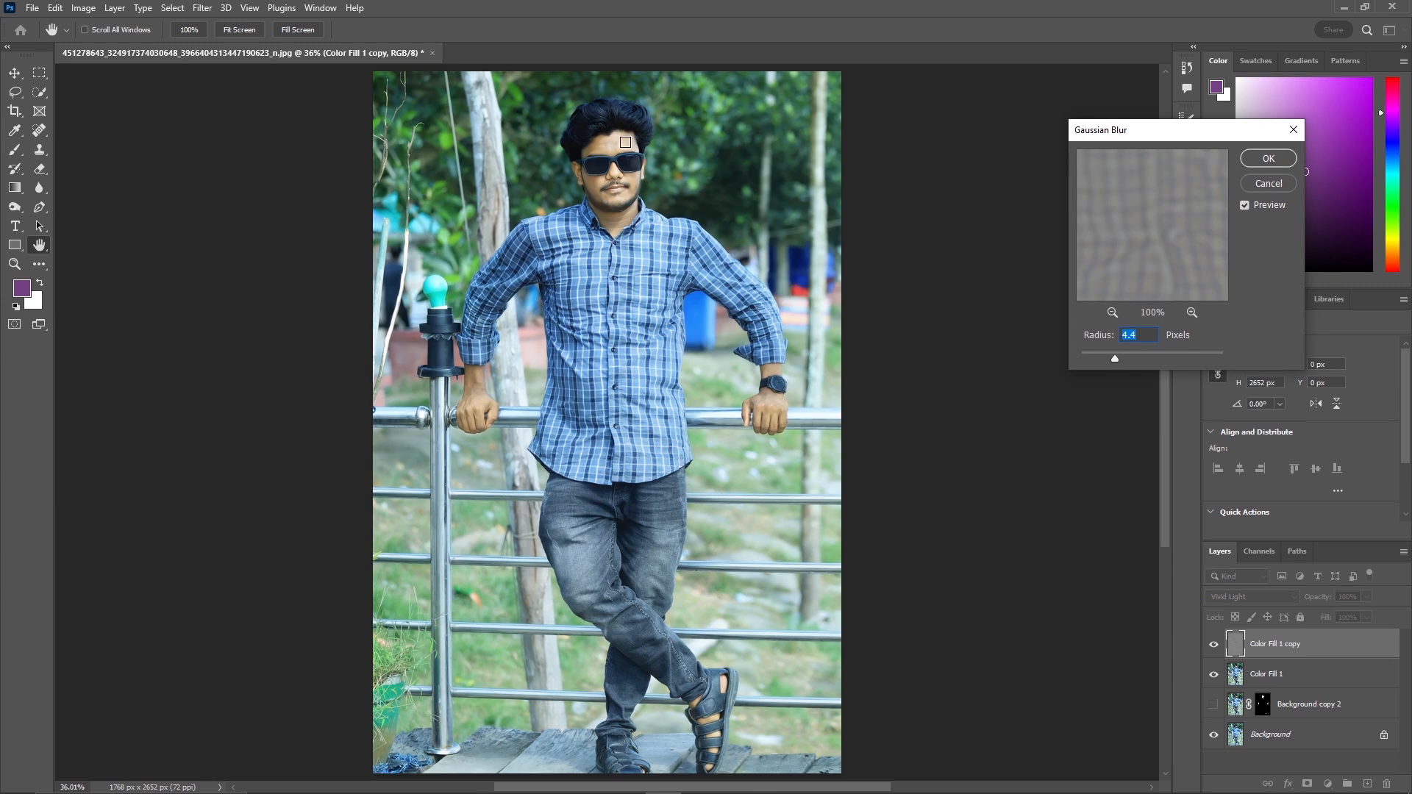
{"action": "scroll", "coordinate": [625, 142], "scroll_direction": "up", "scroll_amount": 5}
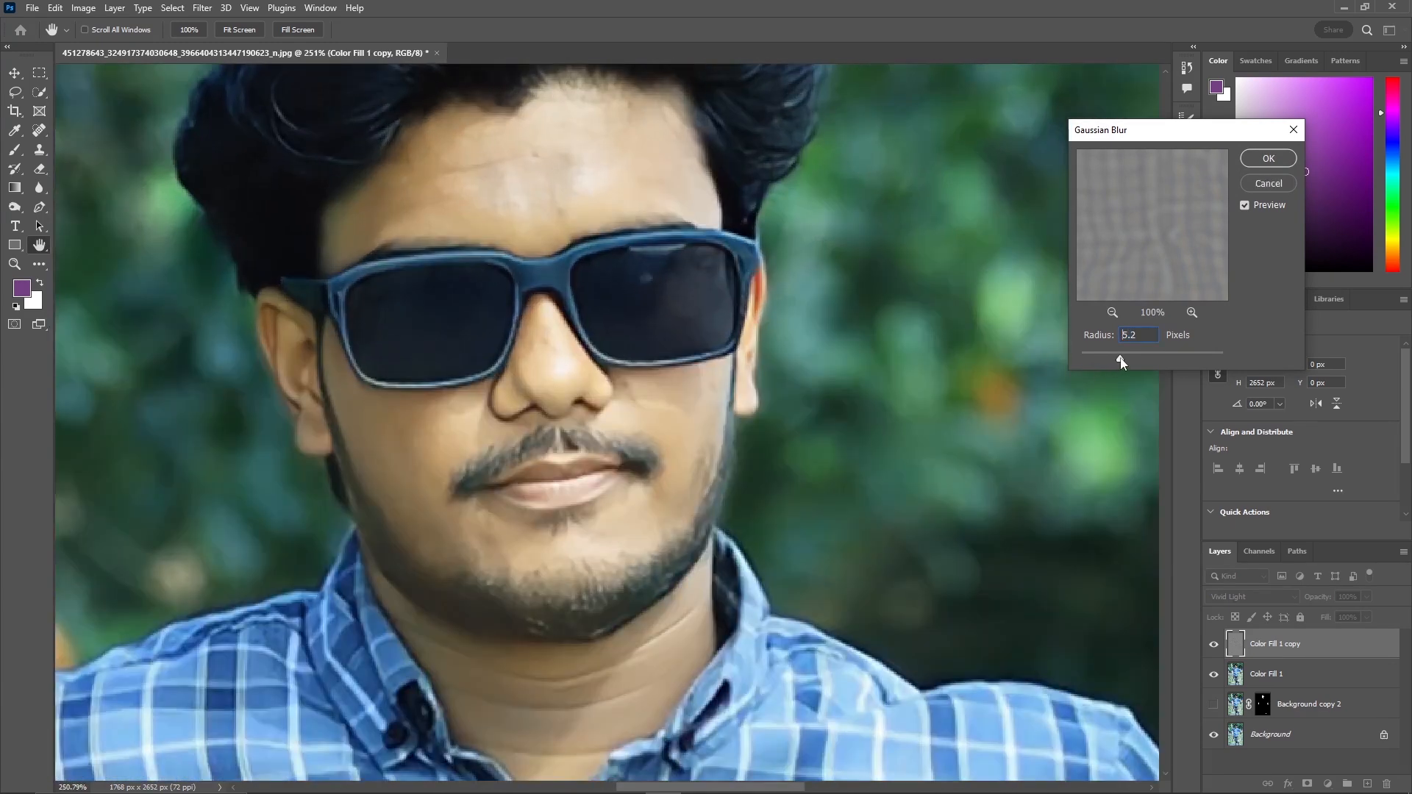
{"action": "left_click_drag", "start_coordinate": [1121, 360], "coordinate": [1093, 364]}
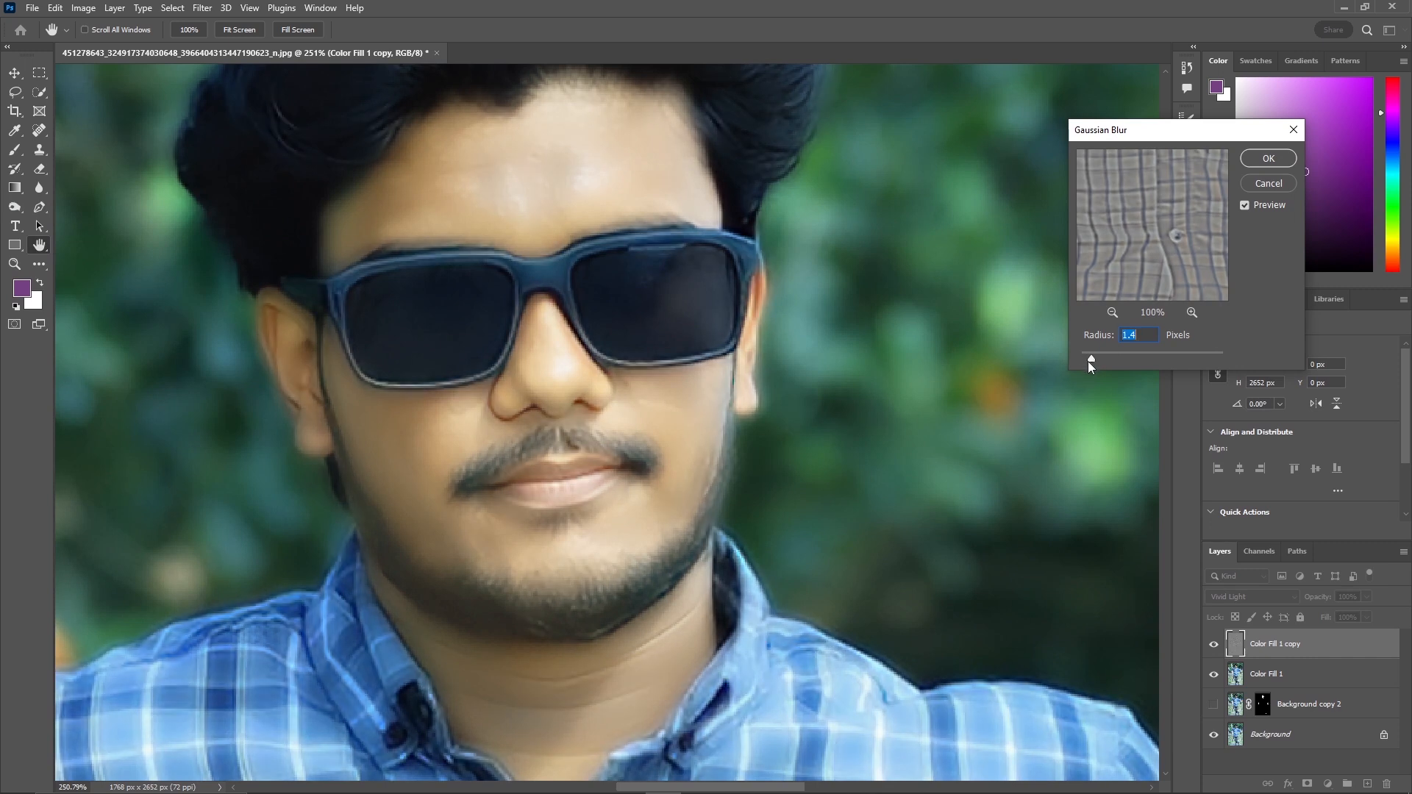
{"action": "left_click_drag", "start_coordinate": [1105, 355], "coordinate": [1089, 357]}
{"action": "left_click", "coordinate": [1268, 158]}
Add a black layer mask to the Color Fill 1 copy layer.
{"action": "key", "text": "w"}
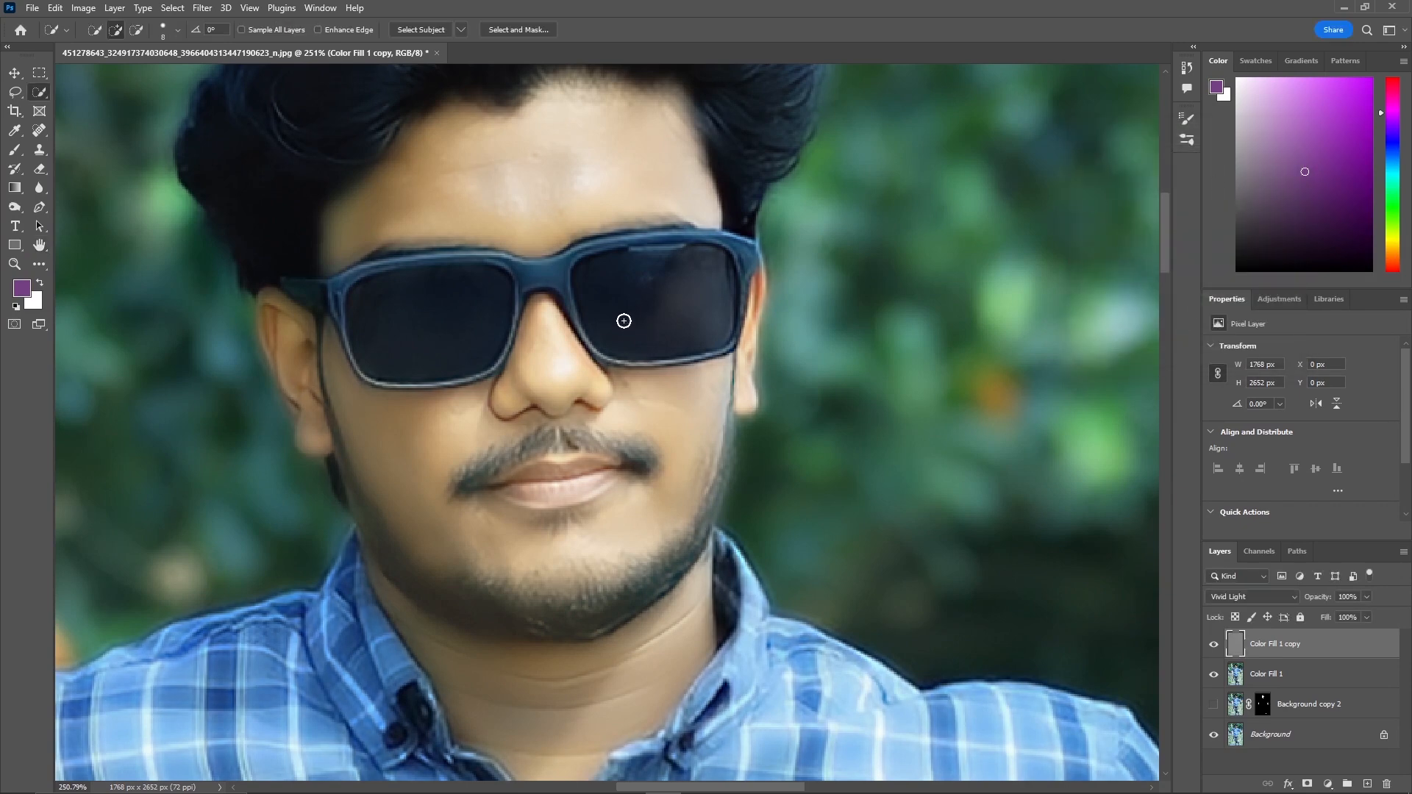
{"action": "scroll", "coordinate": [623, 320], "scroll_direction": "down", "scroll_amount": 10}
{"action": "key", "text": "z"}
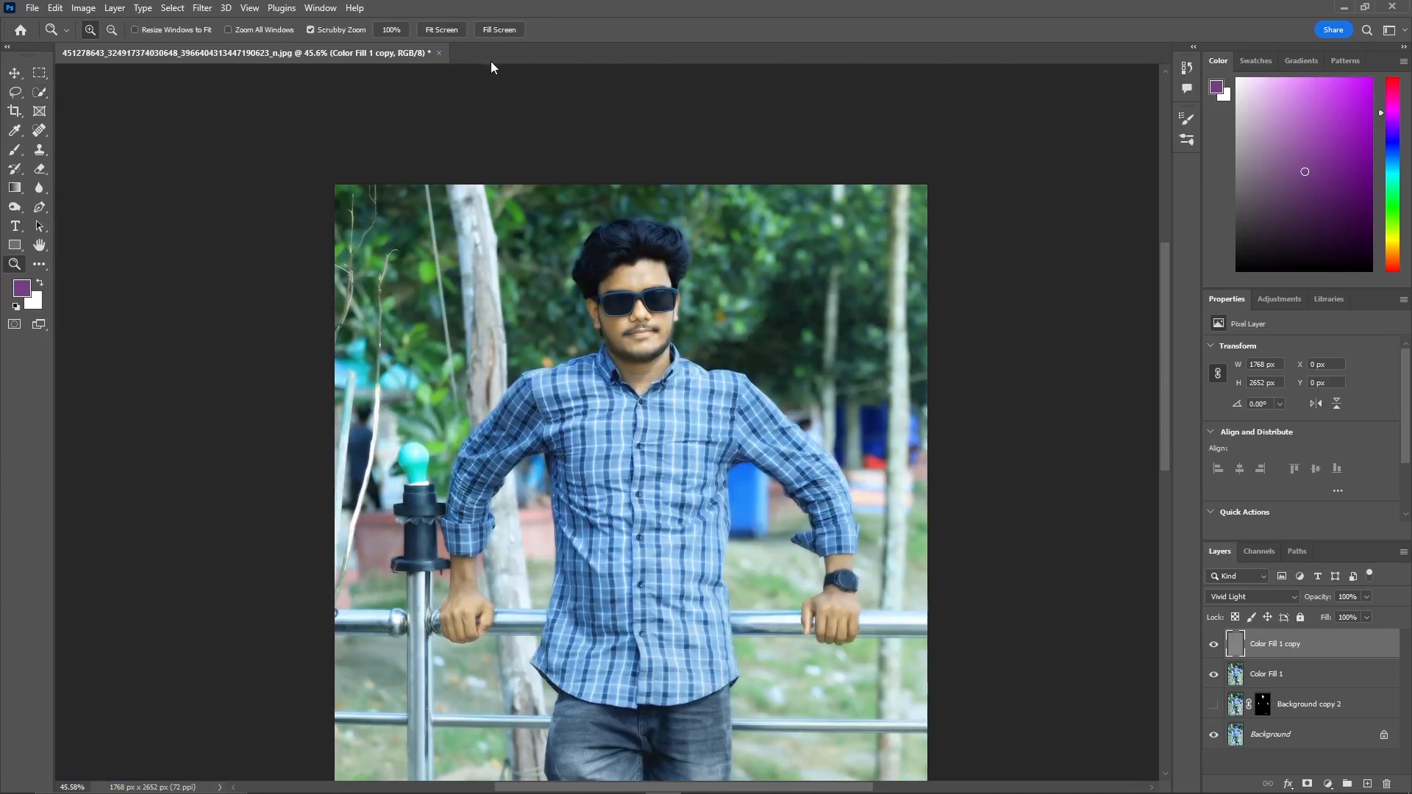
{"action": "left_click", "coordinate": [440, 30]}
{"action": "key", "text": "w"}
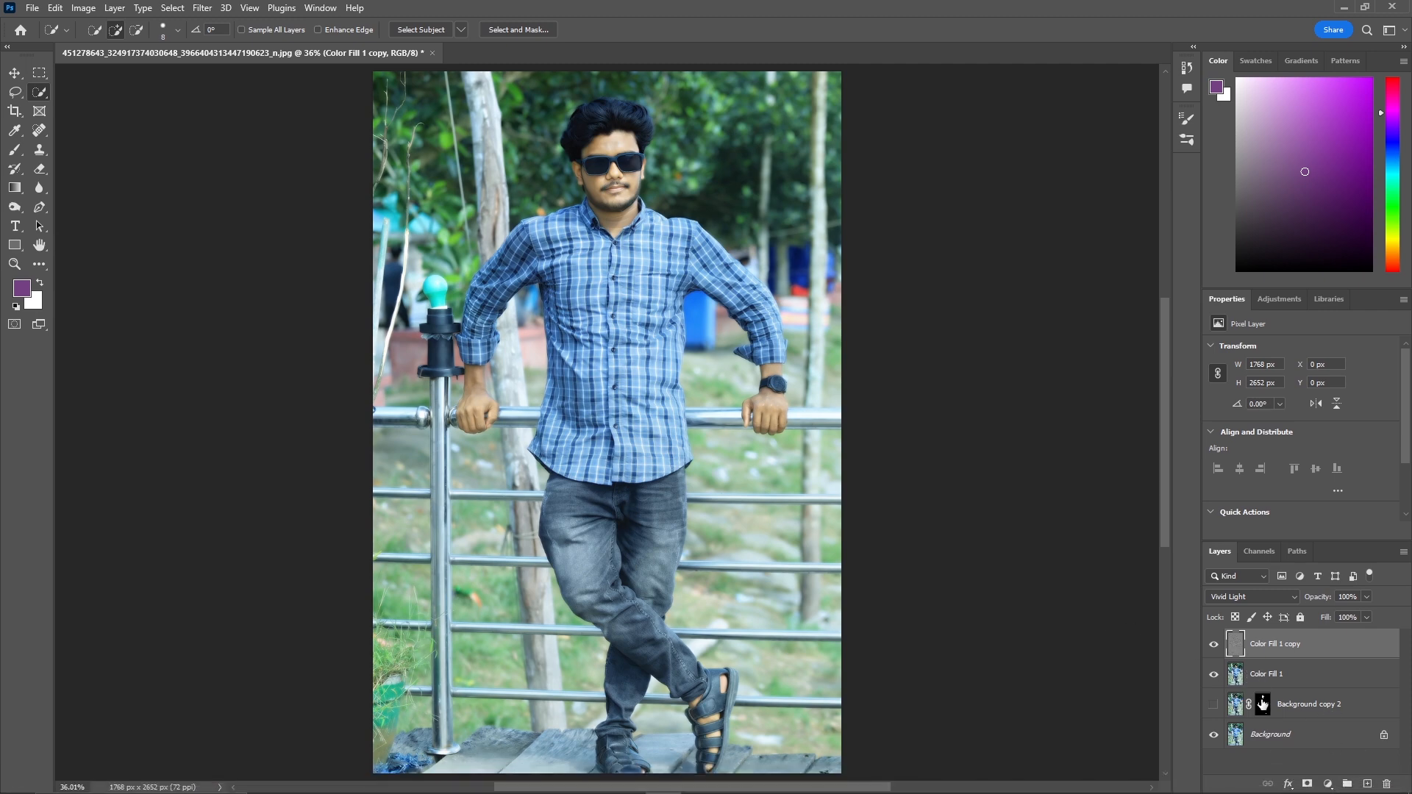
{"action": "left_click", "coordinate": [1308, 785]}
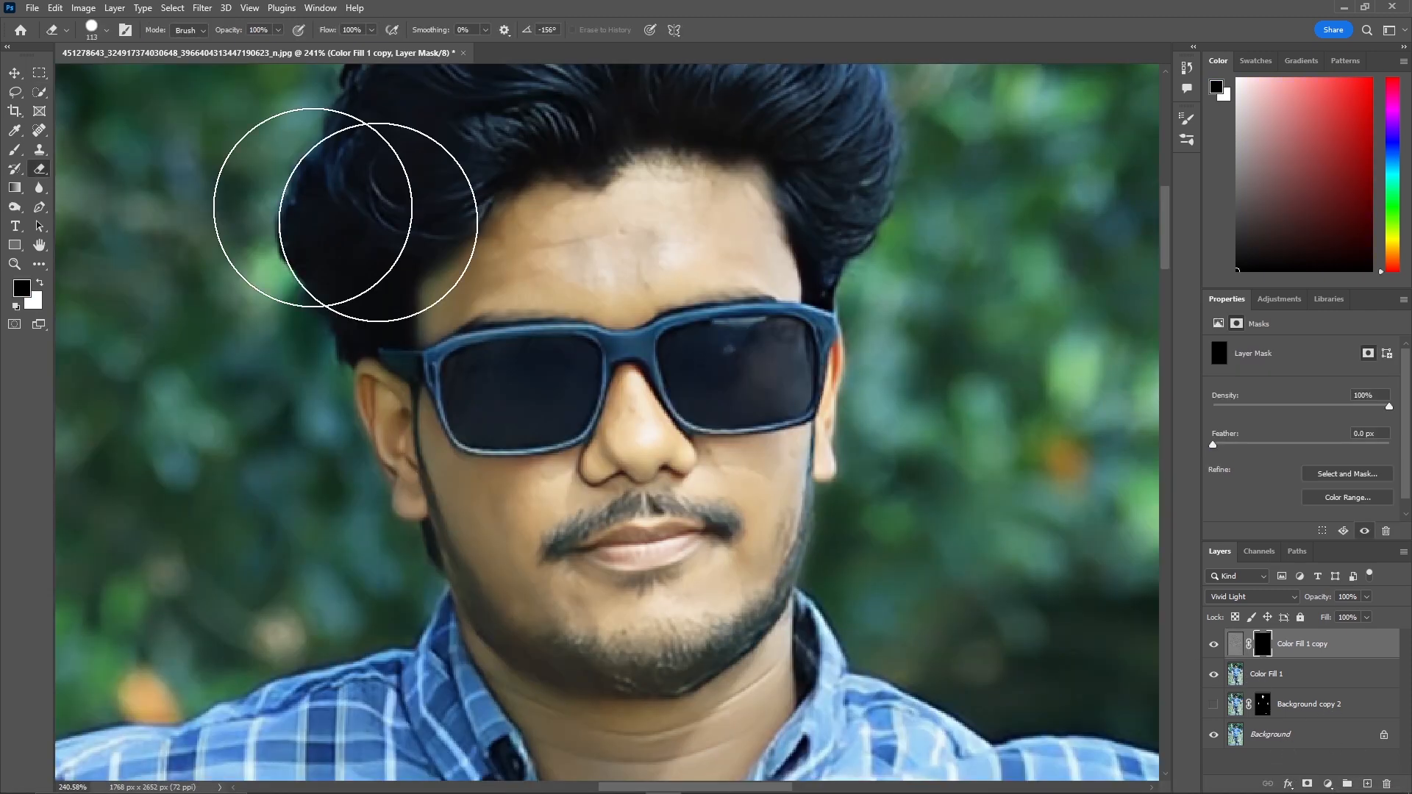
Use the Eraser Tool on the layer mask to reveal the smoothing across the forehead.
{"action": "mouse_move", "coordinate": [638, 265]}
{"action": "left_mouse_down"}
{"action": "mouse_move", "coordinate": [622, 225]}
{"action": "mouse_move", "coordinate": [696, 243]}
{"action": "left_mouse_up"}
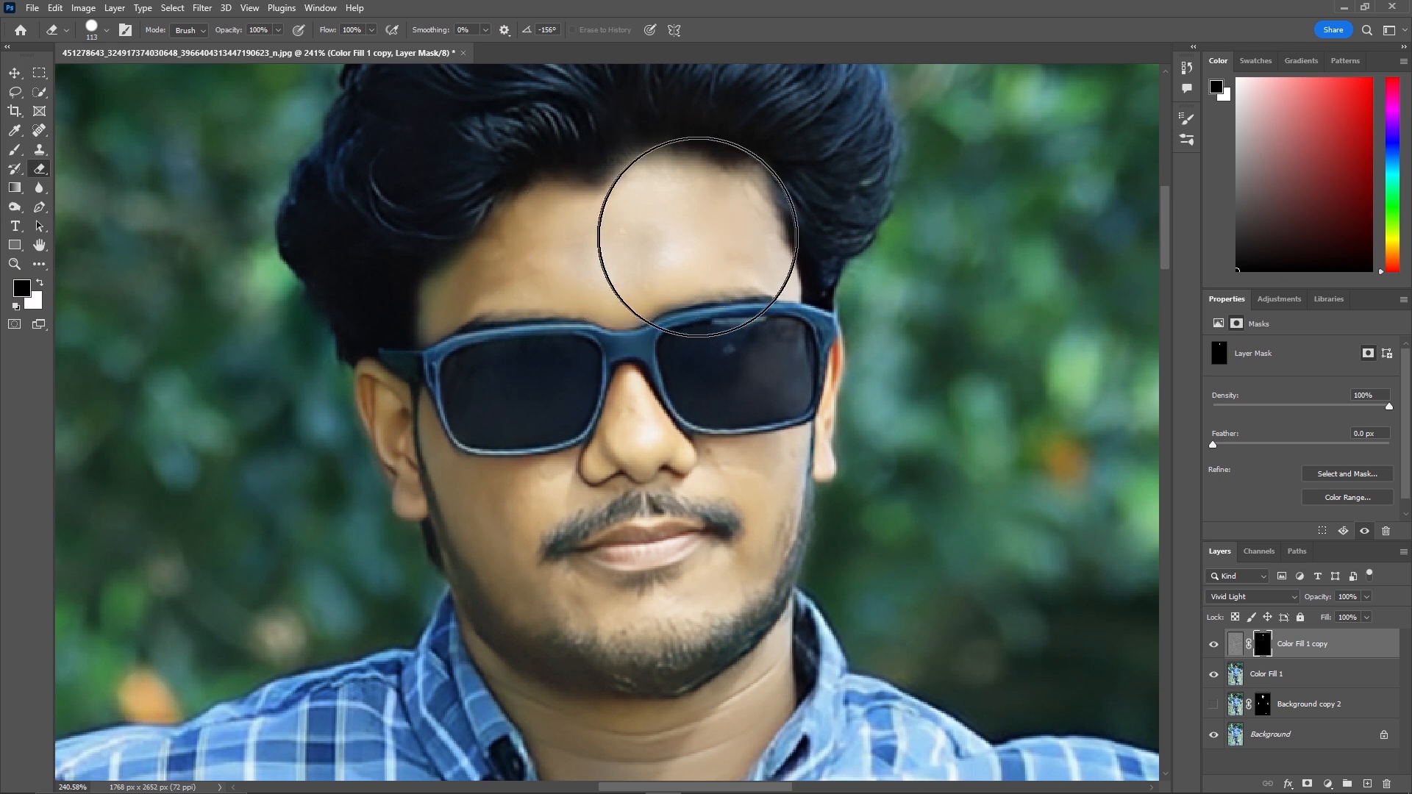
{"action": "right_click", "coordinate": [40, 169]}
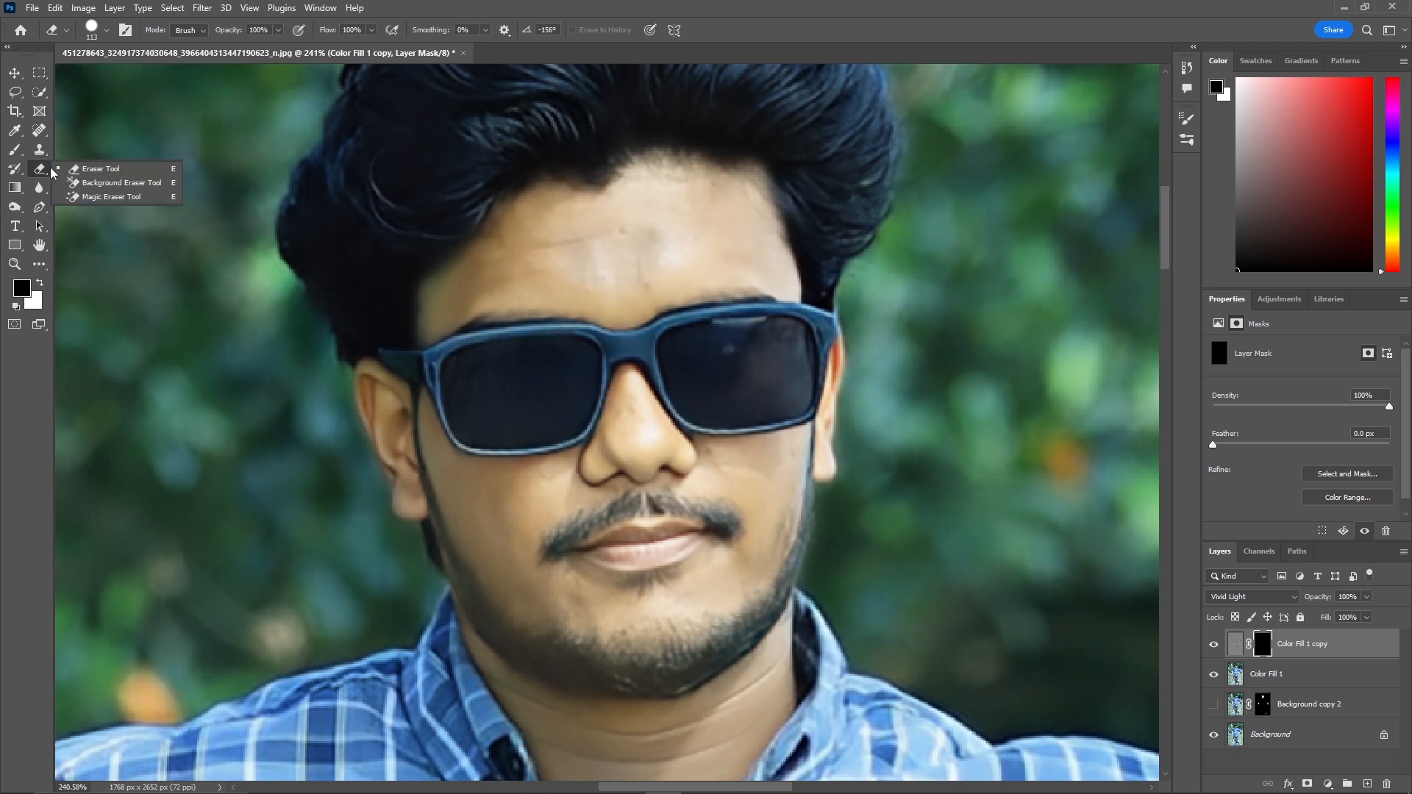
{"action": "left_click", "coordinate": [110, 176]}
{"action": "mouse_move", "coordinate": [623, 238]}
{"action": "left_mouse_down"}
{"action": "mouse_move", "coordinate": [567, 252]}
{"action": "mouse_move", "coordinate": [586, 239]}
{"action": "mouse_move", "coordinate": [576, 31]}
{"action": "left_mouse_up"}
{"action": "left_click_drag", "start_coordinate": [600, 271], "coordinate": [584, 105]}
{"action": "mouse_move", "coordinate": [626, 234]}
{"action": "left_mouse_down"}
{"action": "mouse_move", "coordinate": [616, 210]}
{"action": "mouse_move", "coordinate": [653, 203]}
{"action": "mouse_move", "coordinate": [661, 180]}
{"action": "mouse_move", "coordinate": [650, 154]}
{"action": "left_mouse_up"}
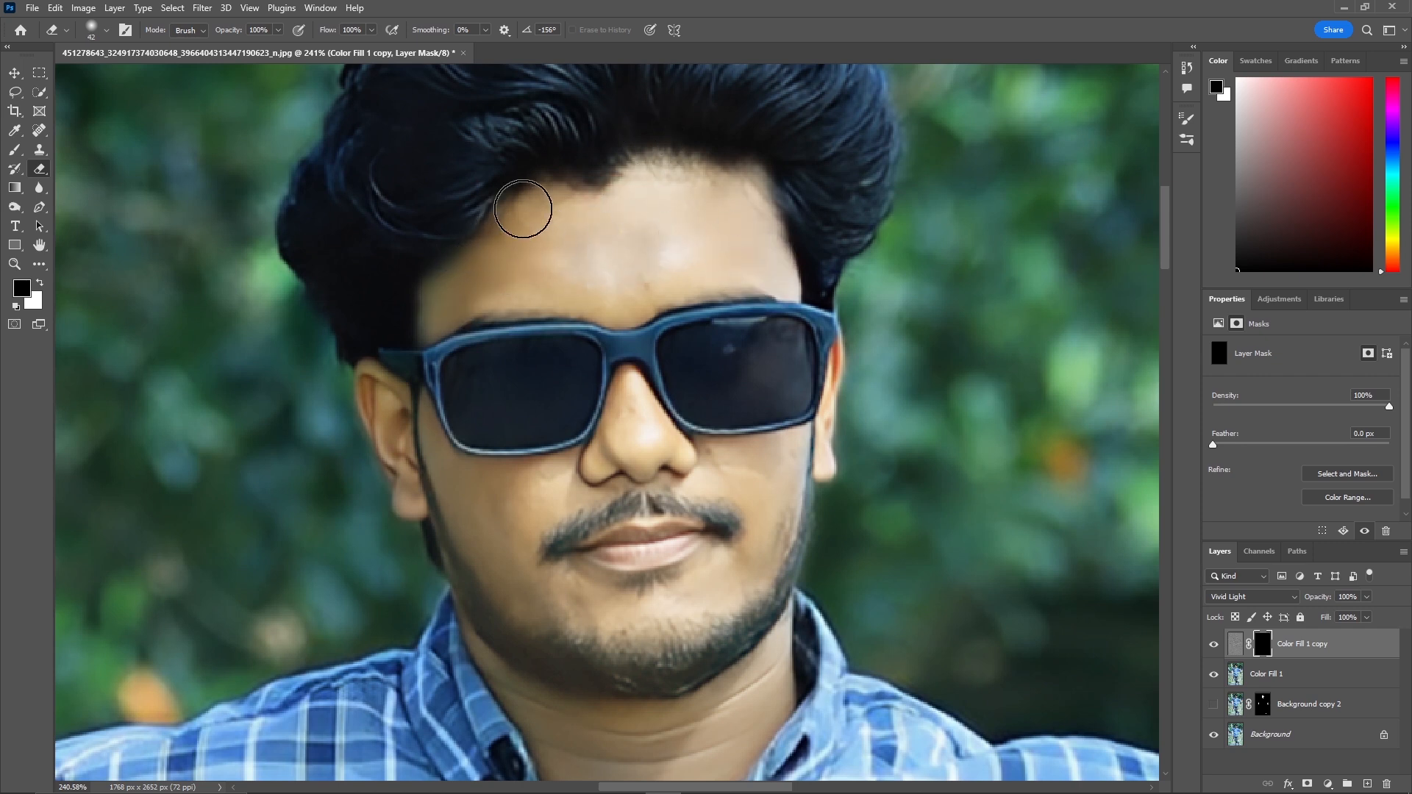
Reduce the eraser brush diameter to about 27 px for working around the cheeks.
{"action": "scroll", "coordinate": [643, 303], "scroll_direction": "down", "scroll_amount": 1}
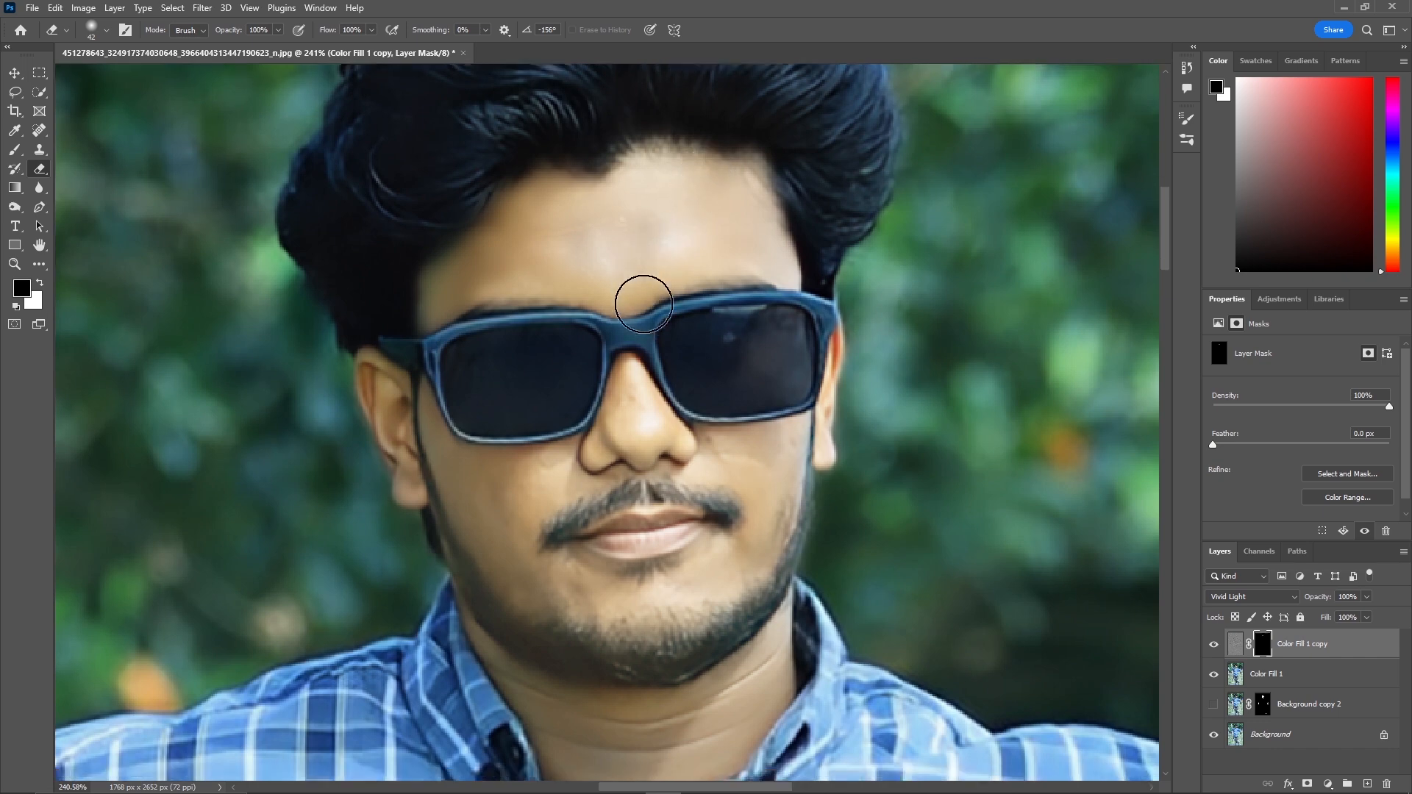
{"action": "scroll", "coordinate": [643, 304], "scroll_direction": "down", "scroll_amount": 4}
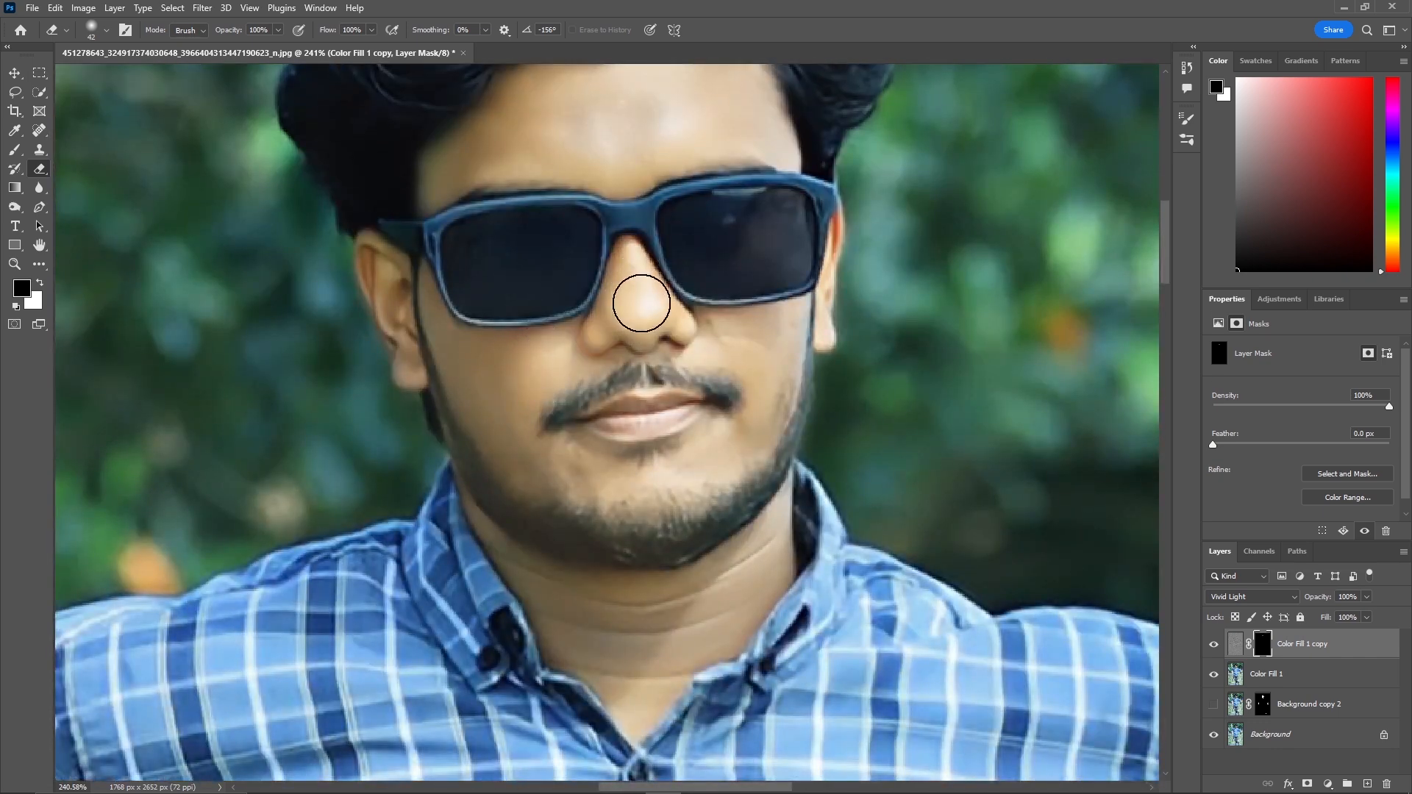
{"action": "scroll", "coordinate": [455, 353], "scroll_direction": "down", "scroll_amount": 2}
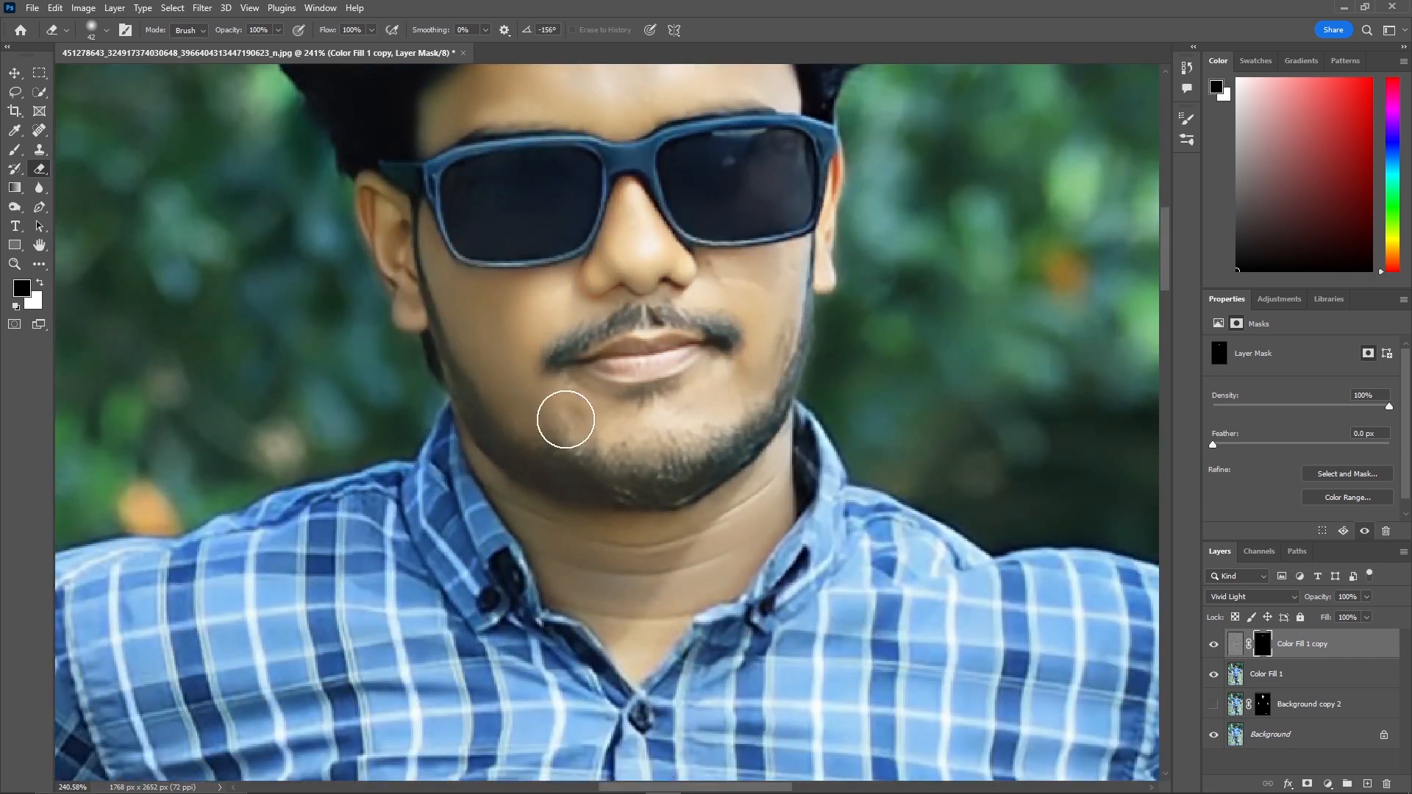
{"action": "right_click", "coordinate": [769, 279], "text": "alt"}
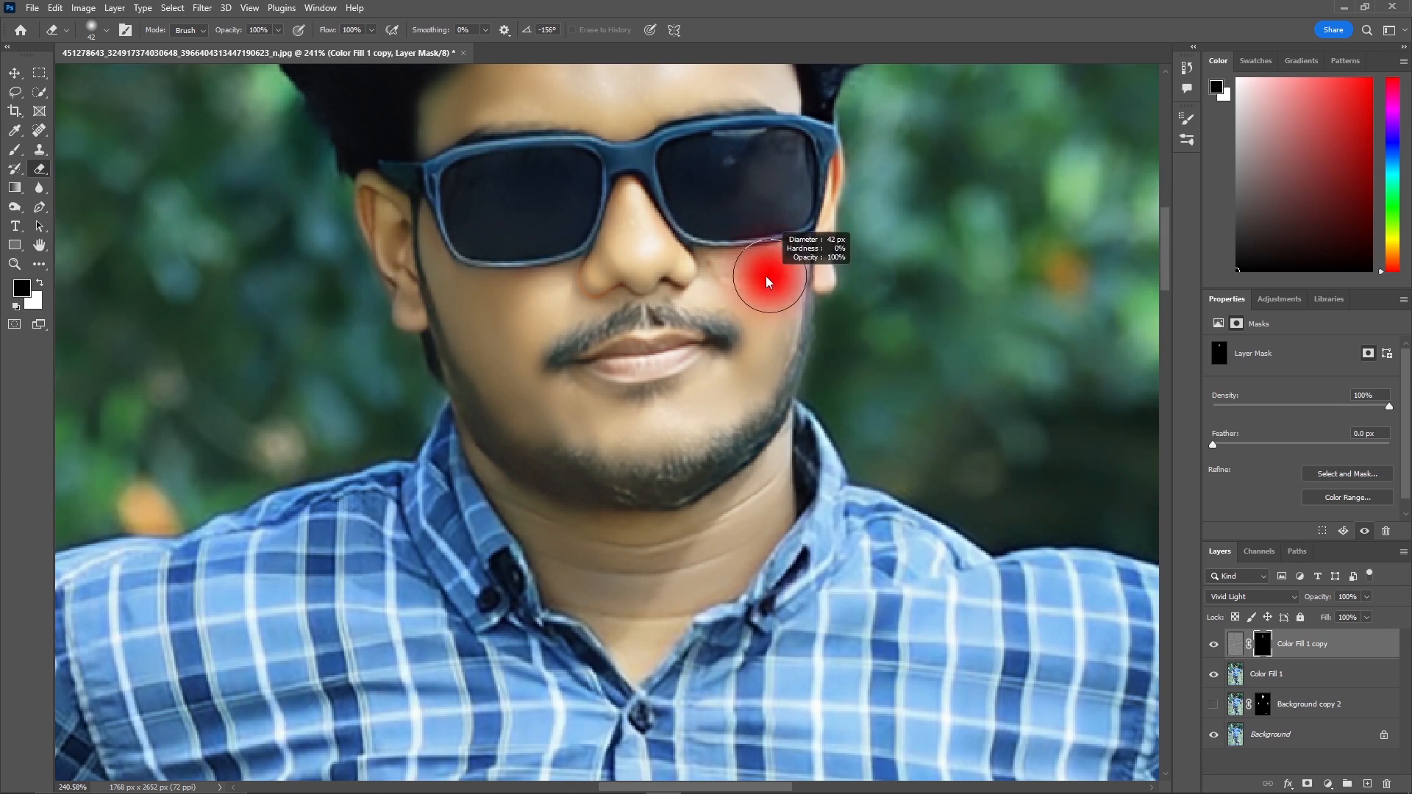
{"action": "left_click_drag", "start_coordinate": [768, 281], "coordinate": [756, 284]}
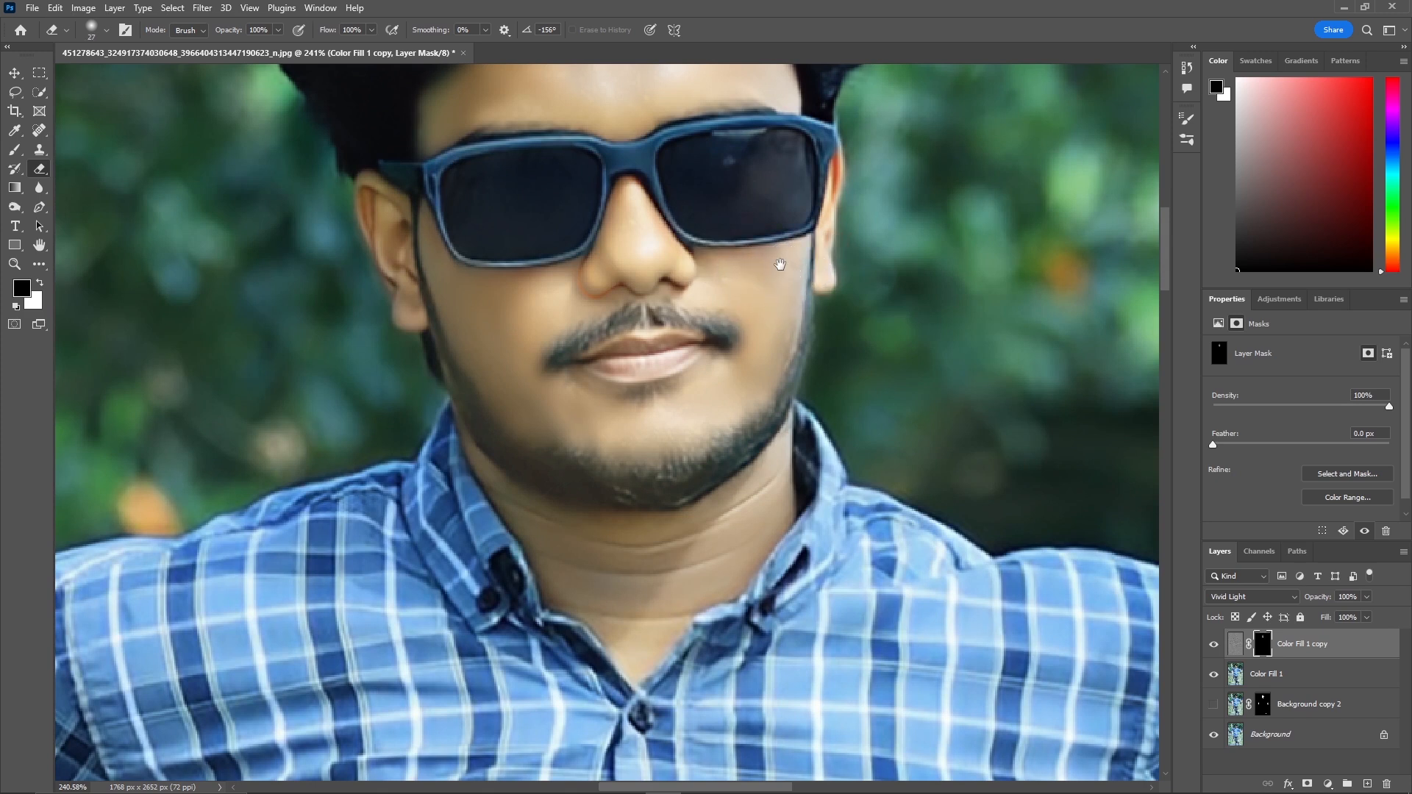
Erase the layer mask along the chin, jawline and neck with a soft brush about 36 px in diameter.
{"action": "right_click", "coordinate": [781, 267]}
{"action": "left_click", "coordinate": [743, 274]}
{"action": "right_click", "coordinate": [766, 276], "text": "alt"}
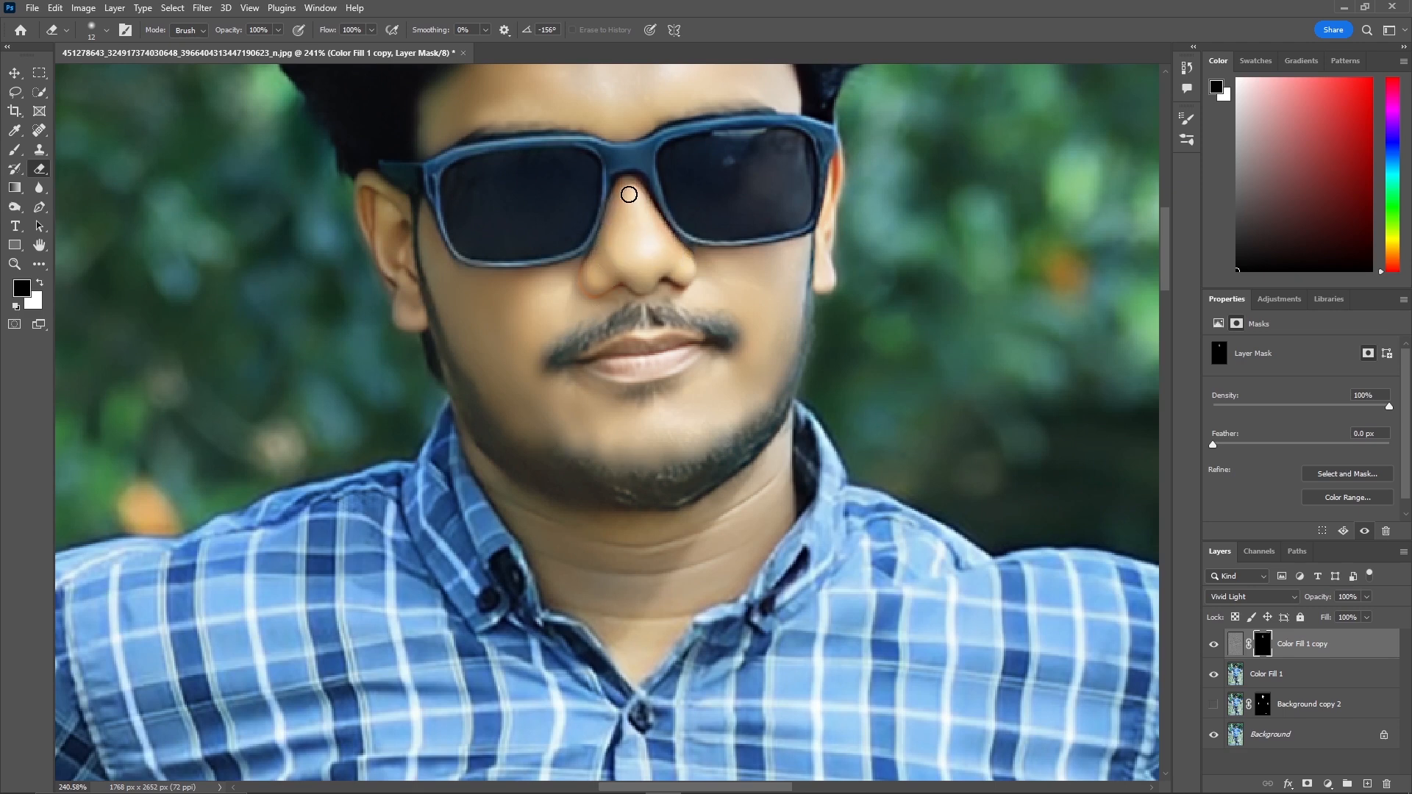
{"action": "scroll", "coordinate": [510, 328], "scroll_direction": "down", "scroll_amount": 1}
{"action": "scroll", "coordinate": [510, 309], "scroll_direction": "up", "scroll_amount": 4}
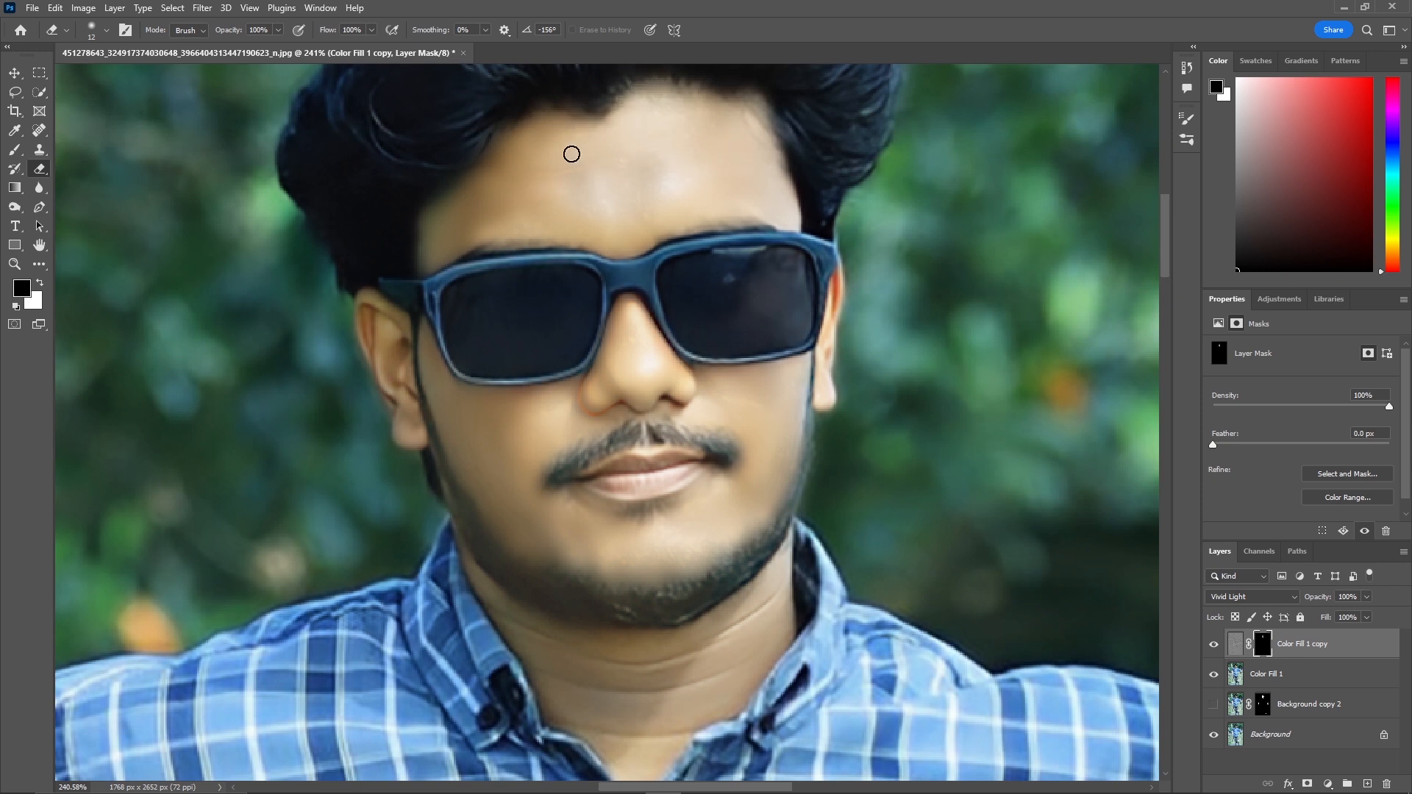
{"action": "scroll", "coordinate": [520, 340], "scroll_direction": "down", "scroll_amount": 3}
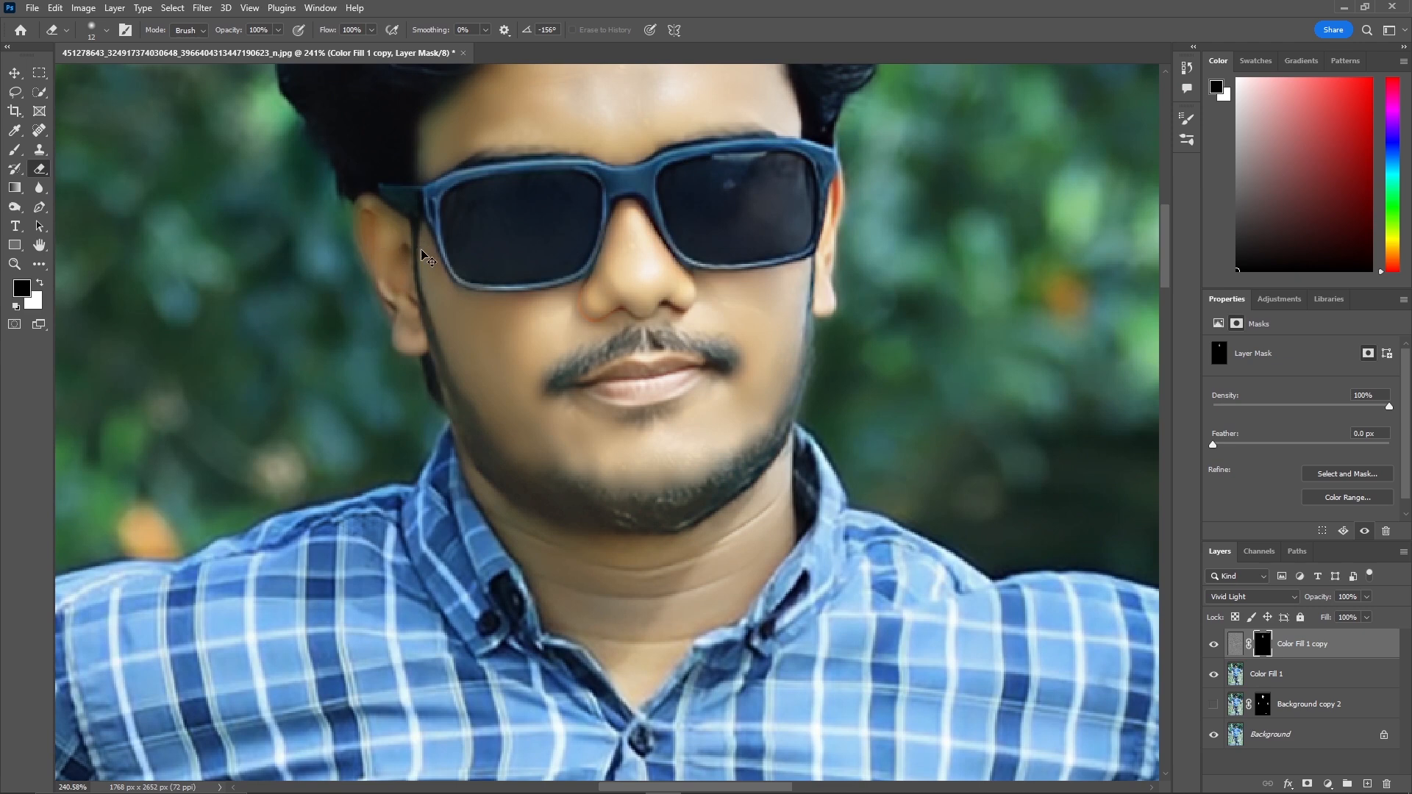
{"action": "scroll", "coordinate": [507, 368], "scroll_direction": "down", "scroll_amount": 4}
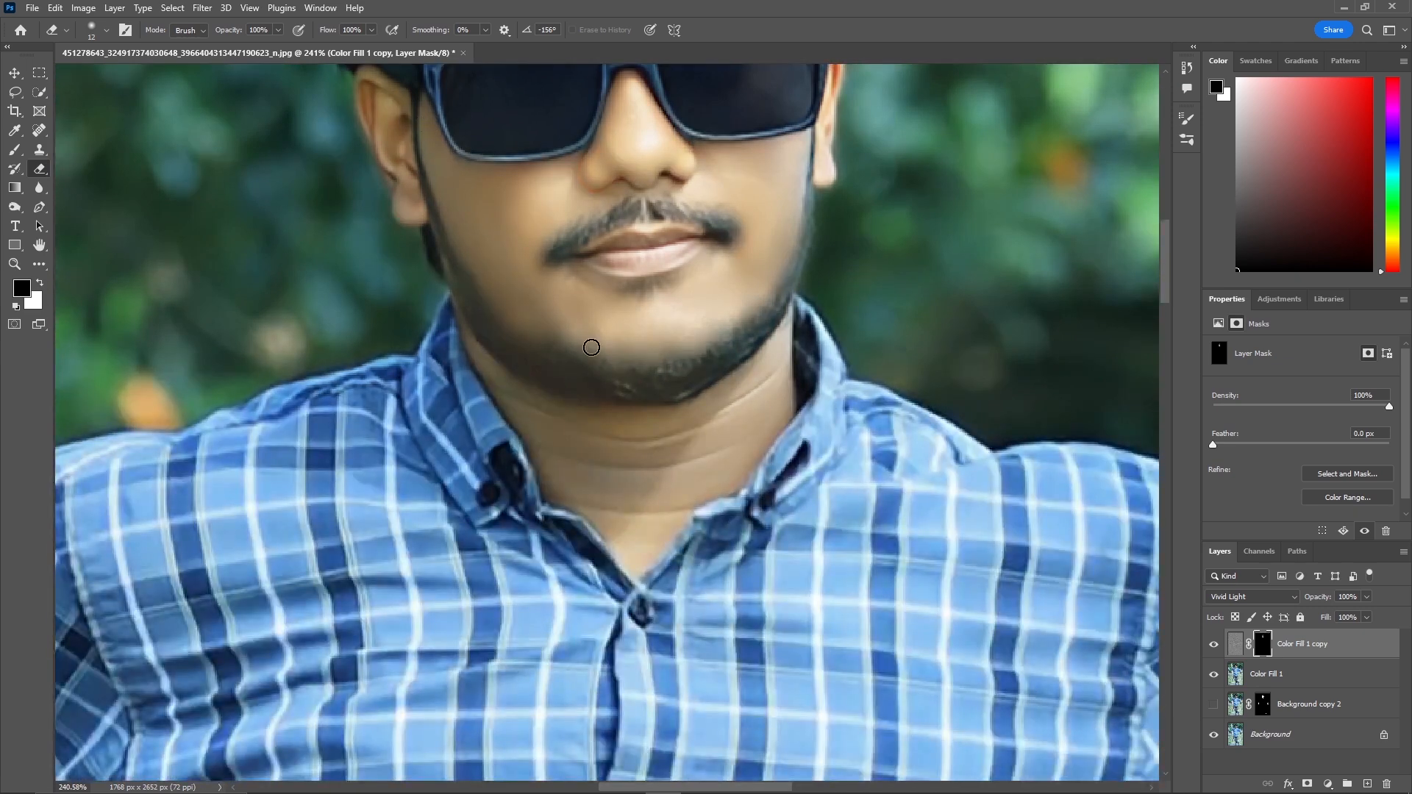
{"action": "mouse_move", "coordinate": [609, 451]}
{"action": "left_mouse_down"}
{"action": "mouse_move", "coordinate": [674, 448]}
{"action": "mouse_move", "coordinate": [749, 378]}
{"action": "left_mouse_up"}
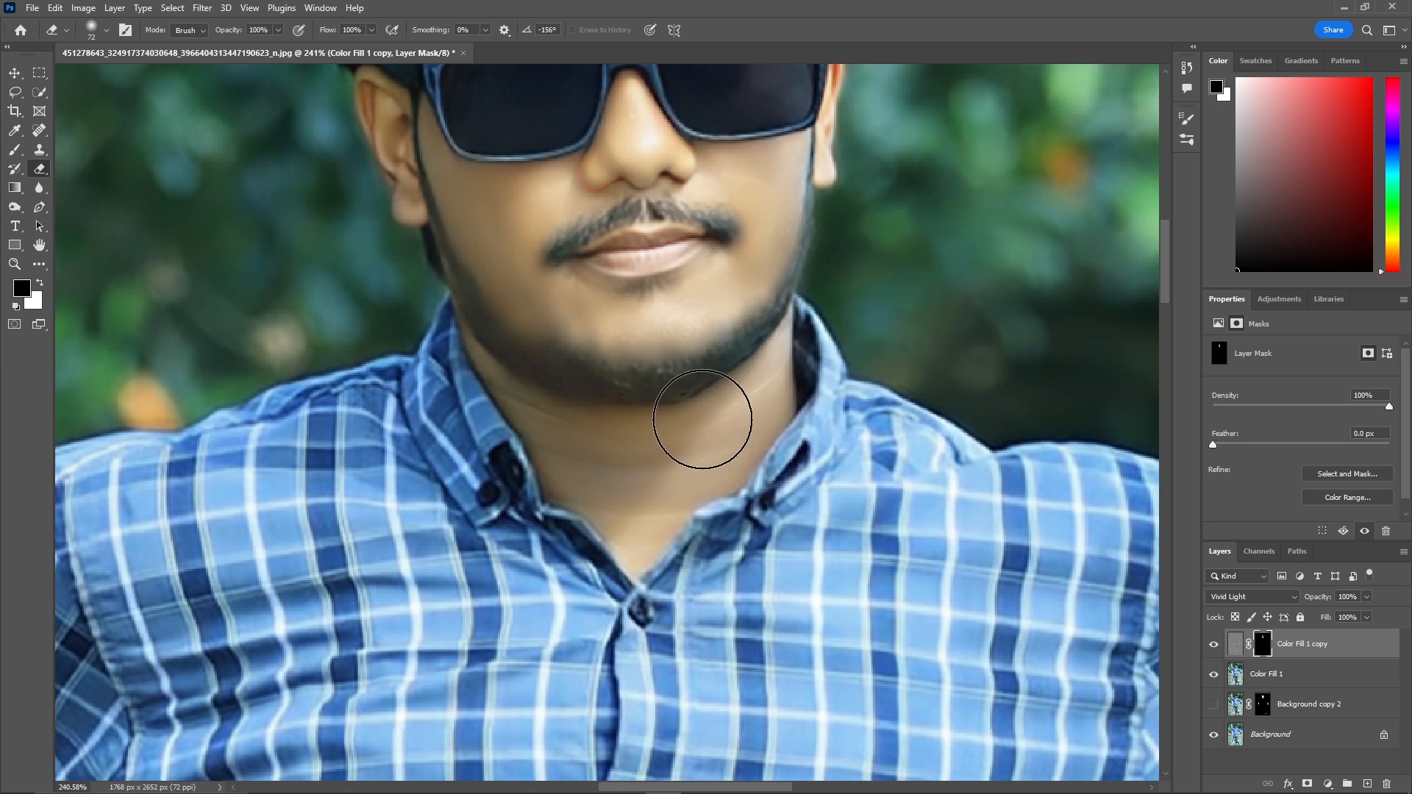
{"action": "left_click_drag", "start_coordinate": [542, 420], "coordinate": [505, 435]}
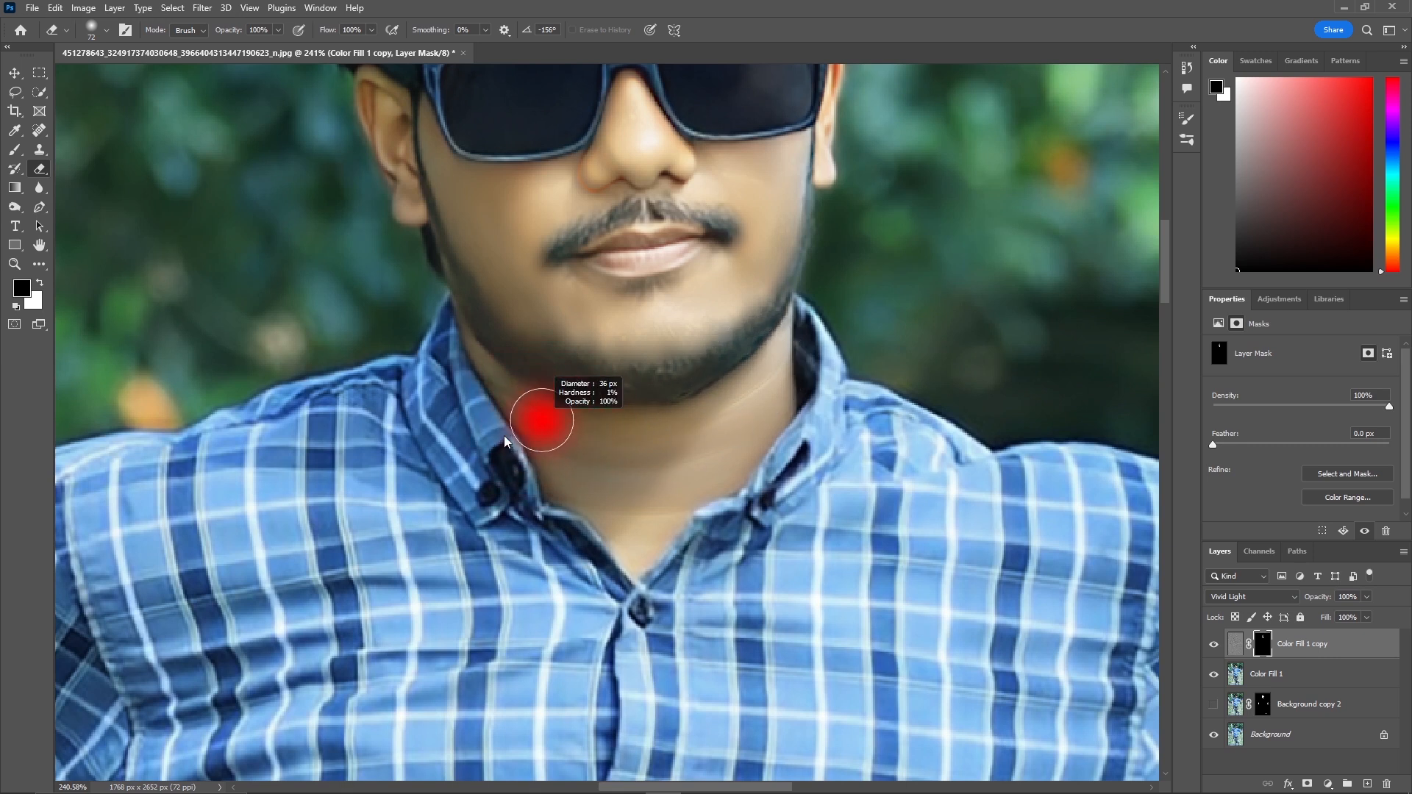
{"action": "mouse_move", "coordinate": [489, 365]}
{"action": "left_mouse_down"}
{"action": "mouse_move", "coordinate": [635, 546]}
{"action": "mouse_move", "coordinate": [591, 456]}
{"action": "mouse_move", "coordinate": [605, 398]}
{"action": "mouse_move", "coordinate": [705, 377]}
{"action": "mouse_move", "coordinate": [702, 402]}
{"action": "mouse_move", "coordinate": [641, 444]}
{"action": "mouse_move", "coordinate": [660, 445]}
{"action": "mouse_move", "coordinate": [573, 388]}
{"action": "mouse_move", "coordinate": [672, 402]}
{"action": "mouse_move", "coordinate": [681, 450]}
{"action": "mouse_move", "coordinate": [626, 378]}
{"action": "mouse_move", "coordinate": [655, 413]}
{"action": "left_mouse_up"}
Erase the layer mask over the hands and forearms to reveal the smoothing on the arm skin.
{"action": "key", "text": "z"}
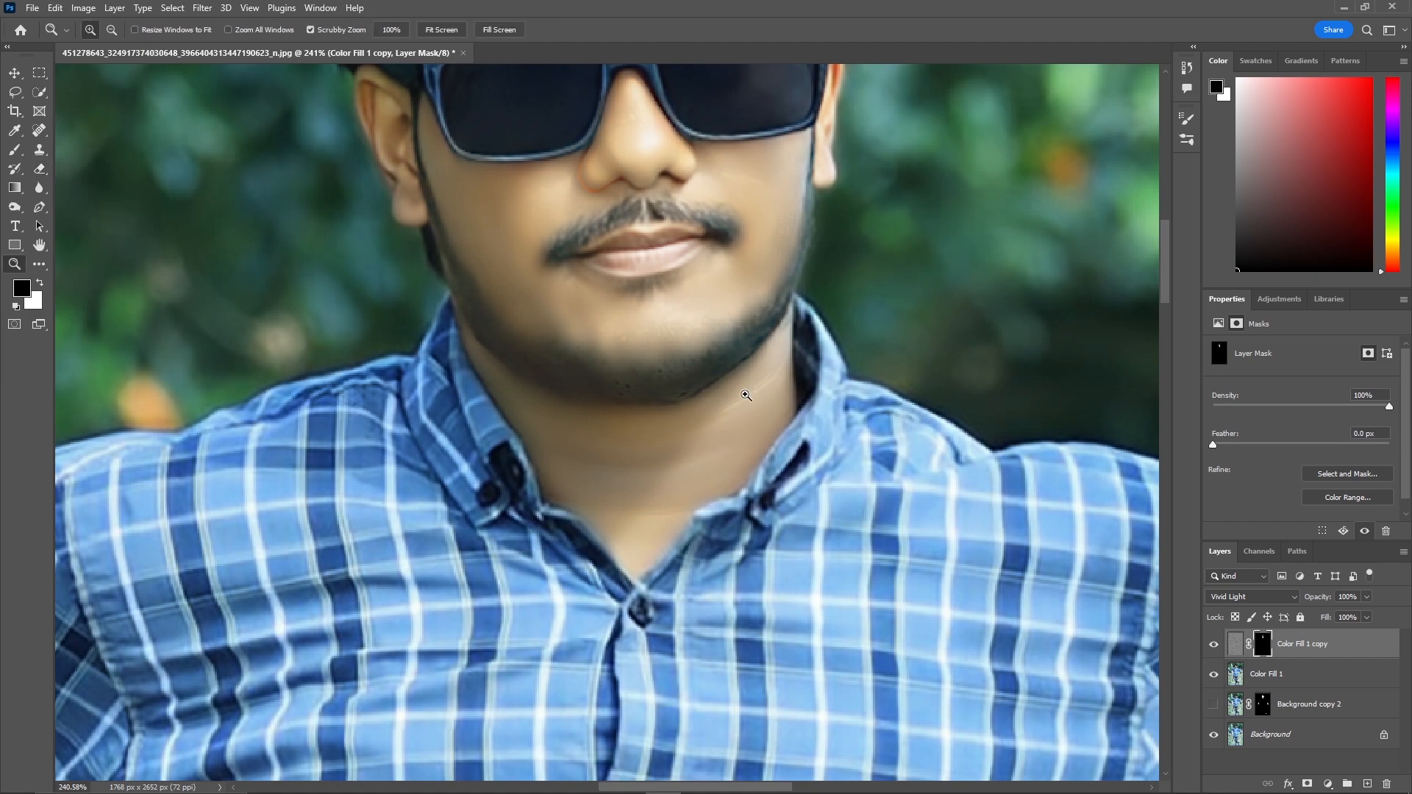
{"action": "left_click_drag", "start_coordinate": [749, 395], "coordinate": [640, 456]}
{"action": "scroll", "coordinate": [671, 489], "scroll_direction": "down", "scroll_amount": 1}
{"action": "left_click_drag", "start_coordinate": [559, 571], "coordinate": [667, 562]}
{"action": "key", "text": "e"}
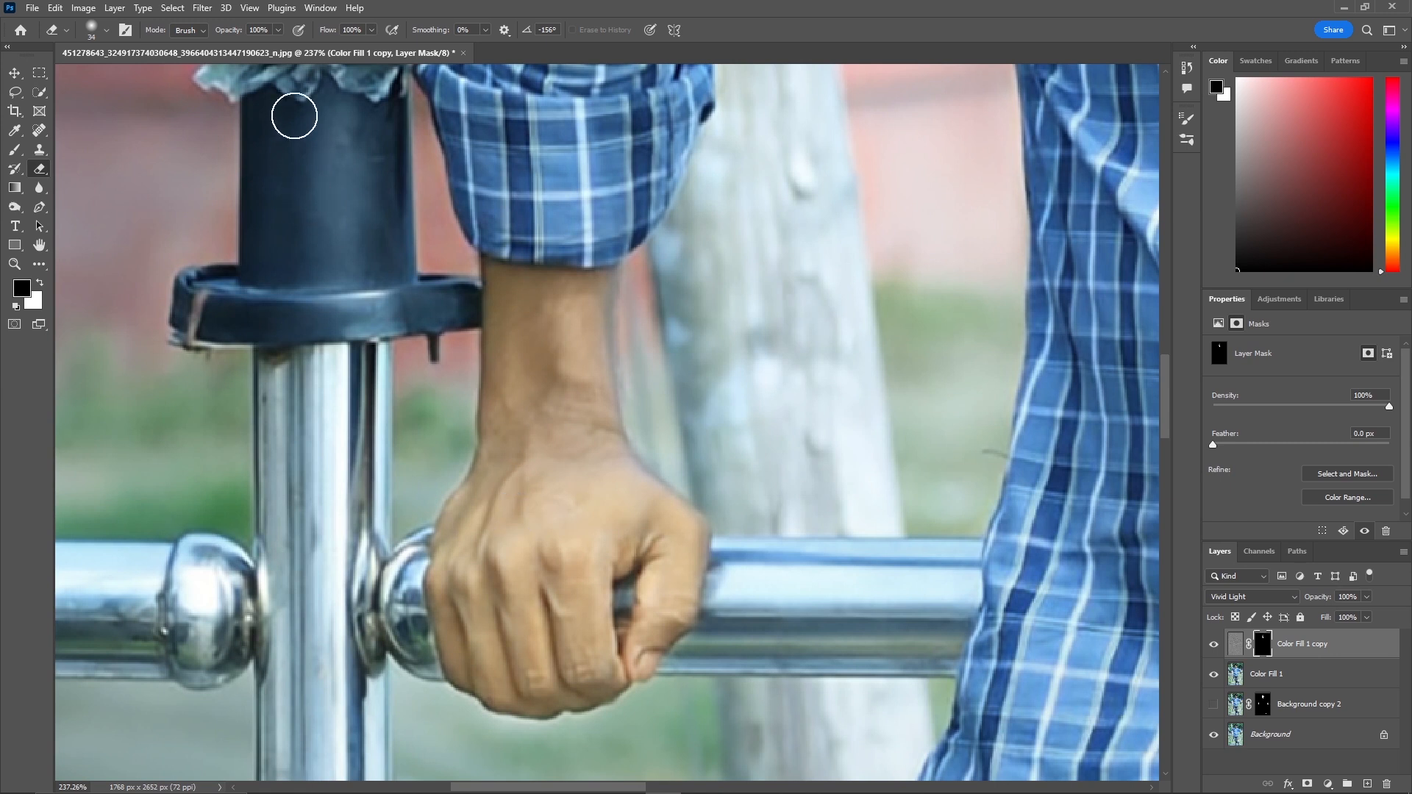
{"action": "left_click_drag", "start_coordinate": [290, 122], "coordinate": [274, 157]}
{"action": "left_click_drag", "start_coordinate": [505, 450], "coordinate": [530, 449]}
{"action": "mouse_move", "coordinate": [513, 602]}
{"action": "left_mouse_down"}
{"action": "mouse_move", "coordinate": [489, 536]}
{"action": "mouse_move", "coordinate": [511, 669]}
{"action": "mouse_move", "coordinate": [543, 545]}
{"action": "mouse_move", "coordinate": [569, 698]}
{"action": "mouse_move", "coordinate": [621, 529]}
{"action": "mouse_move", "coordinate": [663, 572]}
{"action": "mouse_move", "coordinate": [647, 615]}
{"action": "mouse_move", "coordinate": [671, 585]}
{"action": "left_mouse_up"}
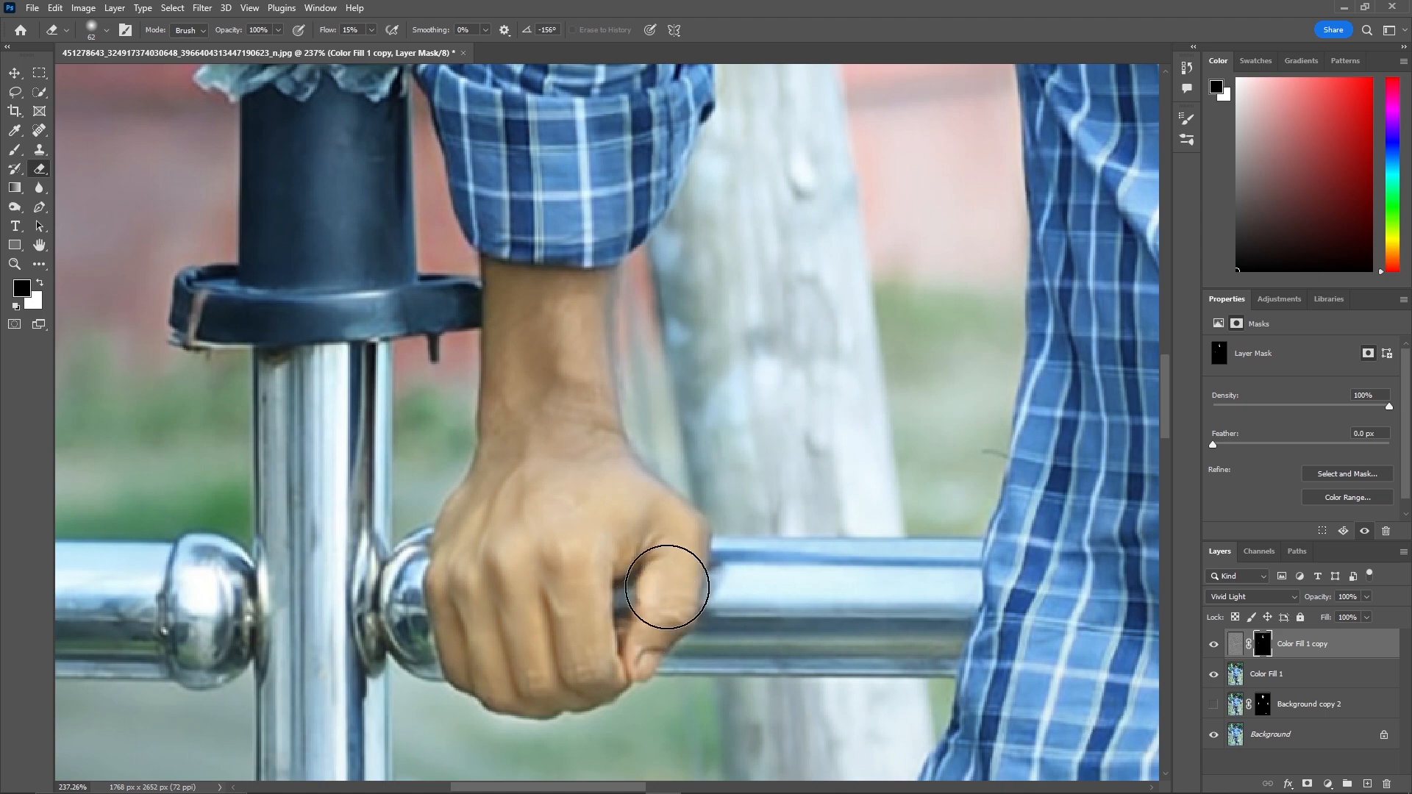
{"action": "mouse_move", "coordinate": [558, 338]}
{"action": "left_mouse_down"}
{"action": "mouse_move", "coordinate": [515, 313]}
{"action": "mouse_move", "coordinate": [567, 352]}
{"action": "left_mouse_up"}
{"action": "left_click_drag", "start_coordinate": [647, 421], "coordinate": [170, 320]}
{"action": "left_click_drag", "start_coordinate": [460, 200], "coordinate": [118, 81]}
{"action": "mouse_move", "coordinate": [1023, 155]}
{"action": "left_mouse_down"}
{"action": "mouse_move", "coordinate": [960, 477]}
{"action": "mouse_move", "coordinate": [930, 552]}
{"action": "left_mouse_up"}
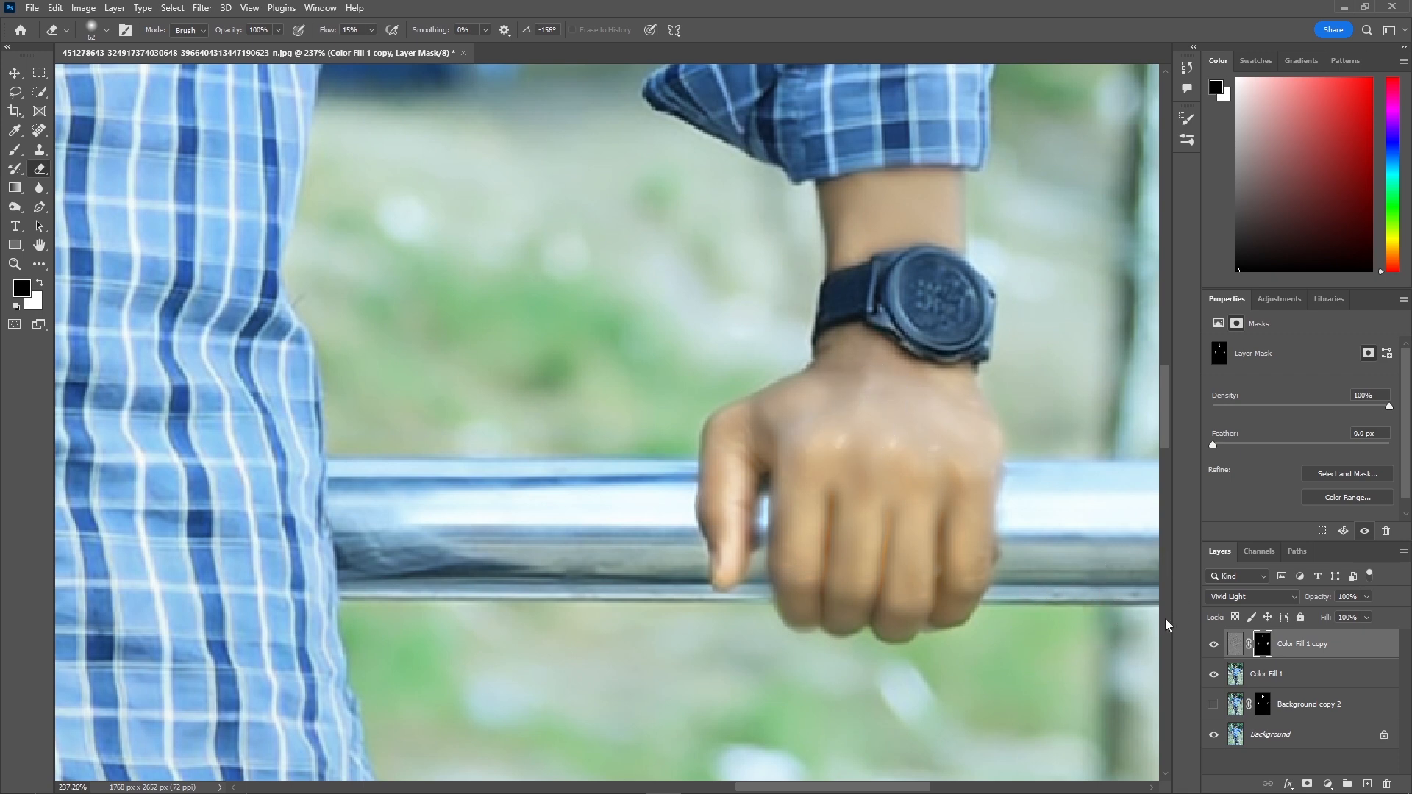
Duplicate the Background layer.
{"action": "scroll", "coordinate": [969, 497], "scroll_direction": "up", "scroll_amount": 1}
{"action": "scroll", "coordinate": [635, 412], "scroll_direction": "down", "scroll_amount": 1}
{"action": "key", "text": "z"}
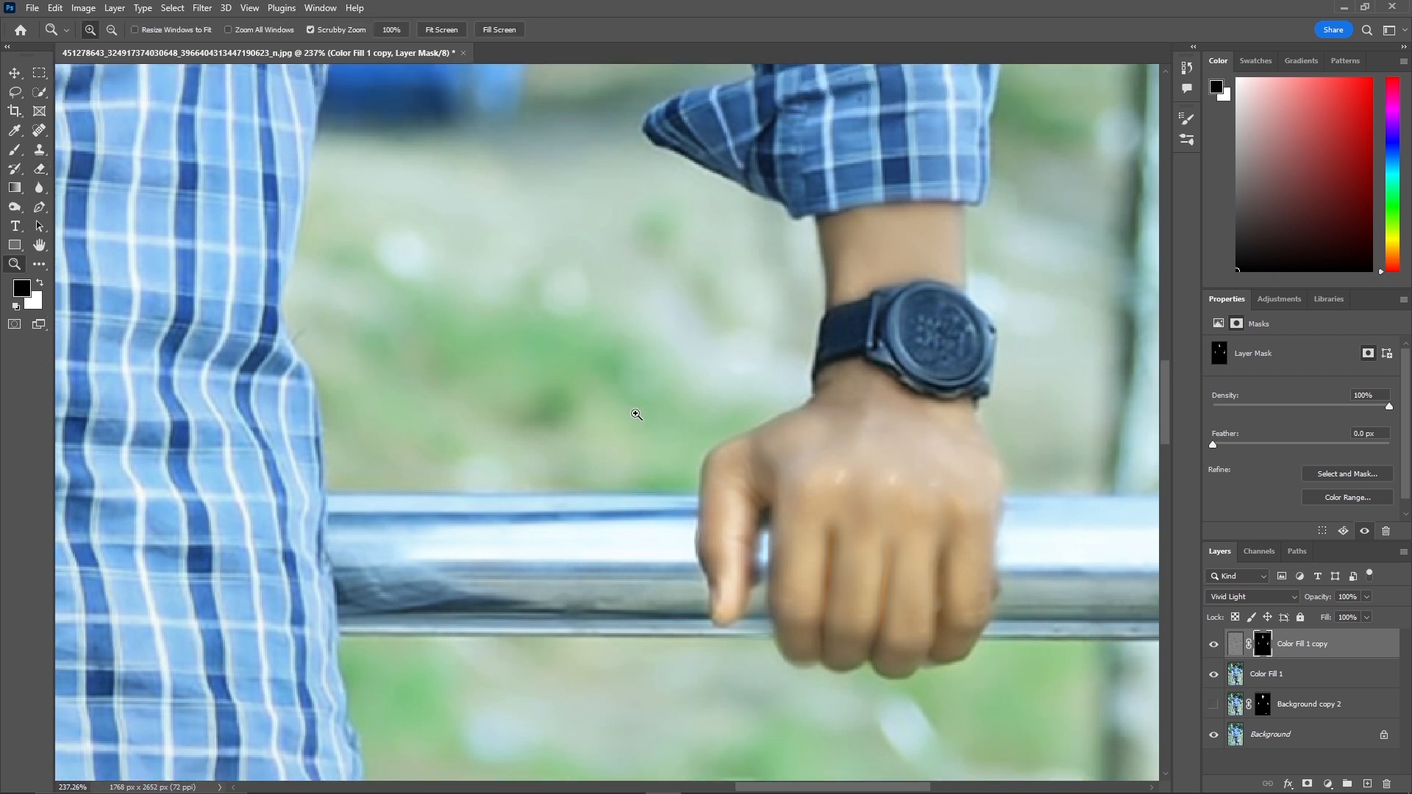
{"action": "left_click_drag", "start_coordinate": [661, 411], "coordinate": [512, 478]}
{"action": "mouse_move", "coordinate": [662, 730]}
{"action": "left_mouse_down"}
{"action": "mouse_move", "coordinate": [702, 729]}
{"action": "mouse_move", "coordinate": [636, 734]}
{"action": "left_mouse_up"}
{"action": "scroll", "coordinate": [558, 682], "scroll_direction": "down", "scroll_amount": 2}
{"action": "scroll", "coordinate": [559, 682], "scroll_direction": "down", "scroll_amount": 3}
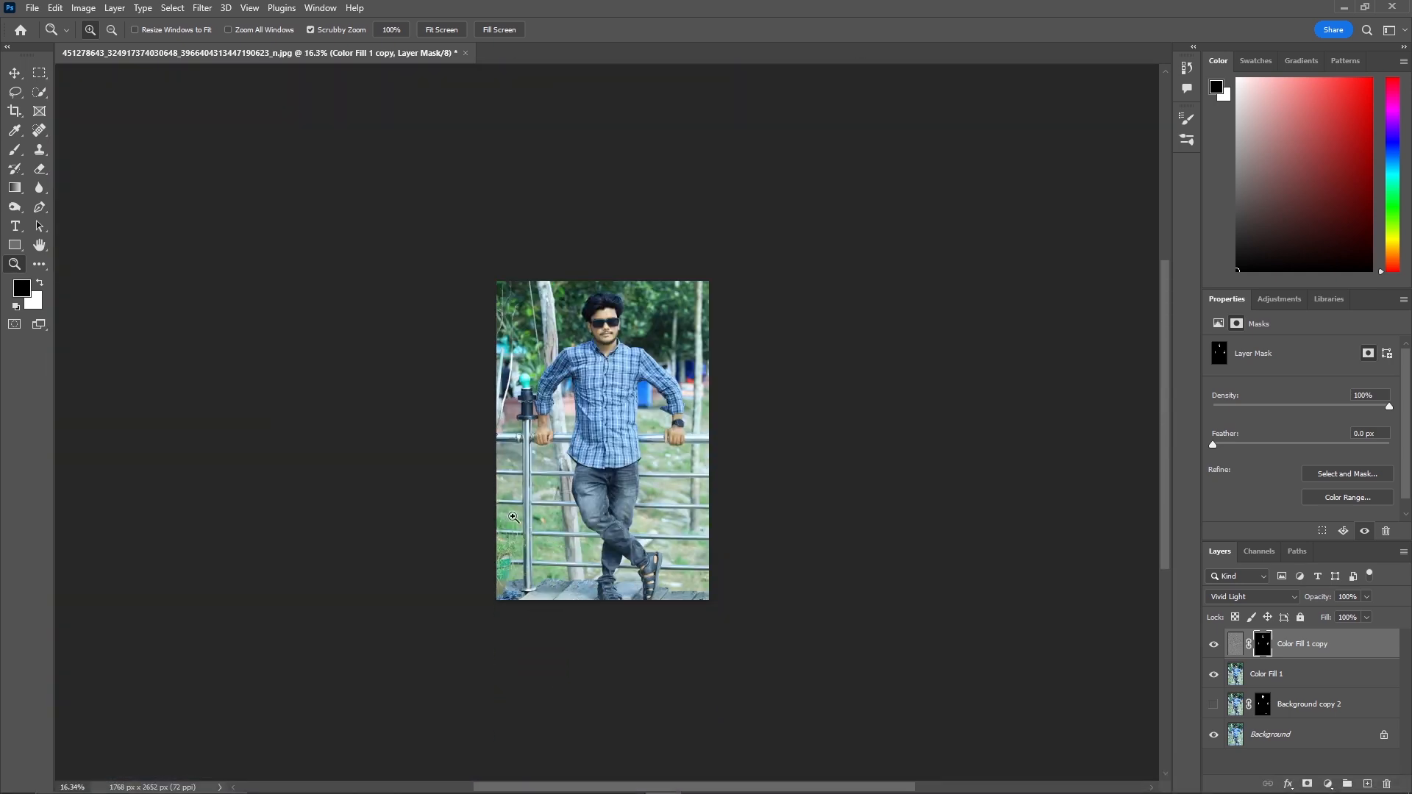
{"action": "left_click_drag", "start_coordinate": [509, 515], "coordinate": [539, 518]}
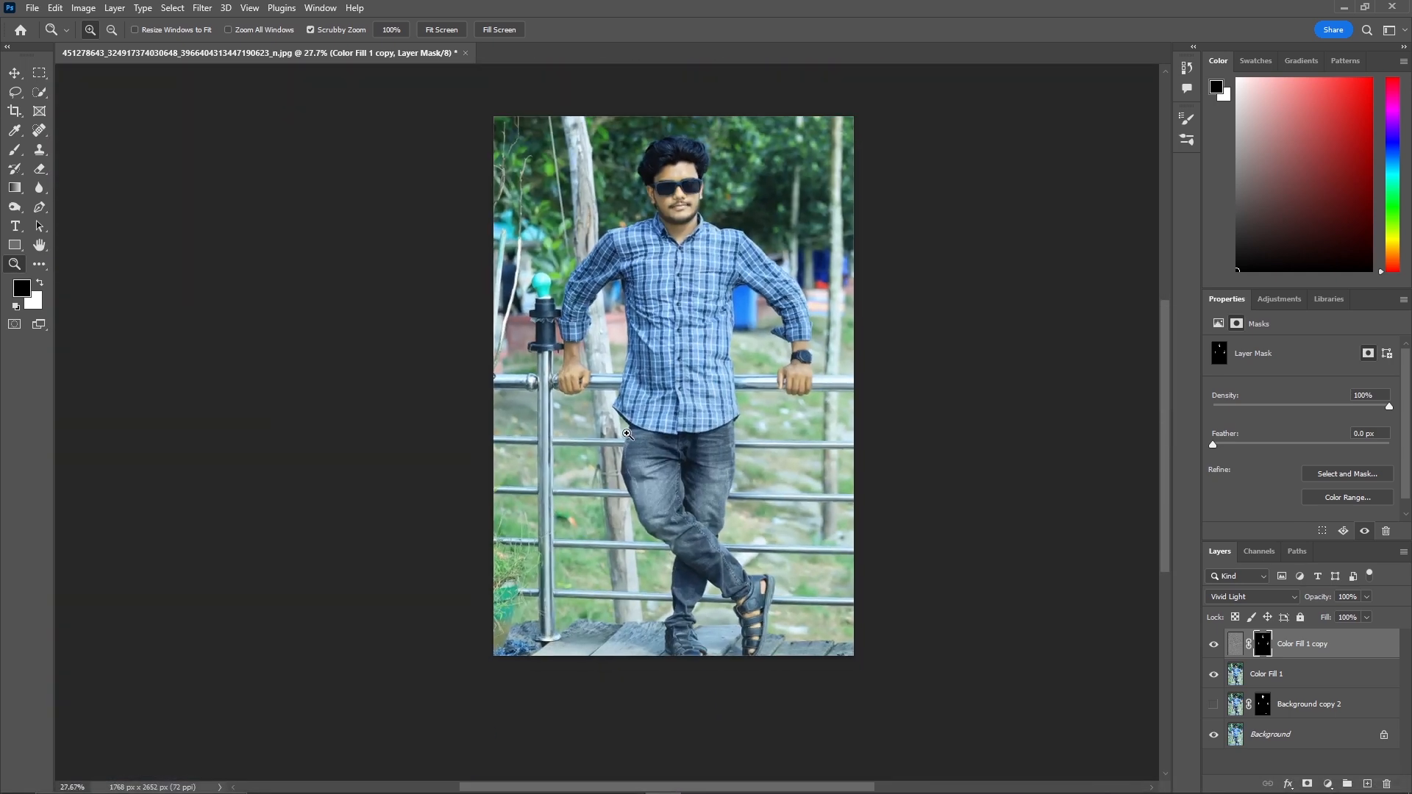
{"action": "key", "text": "e"}
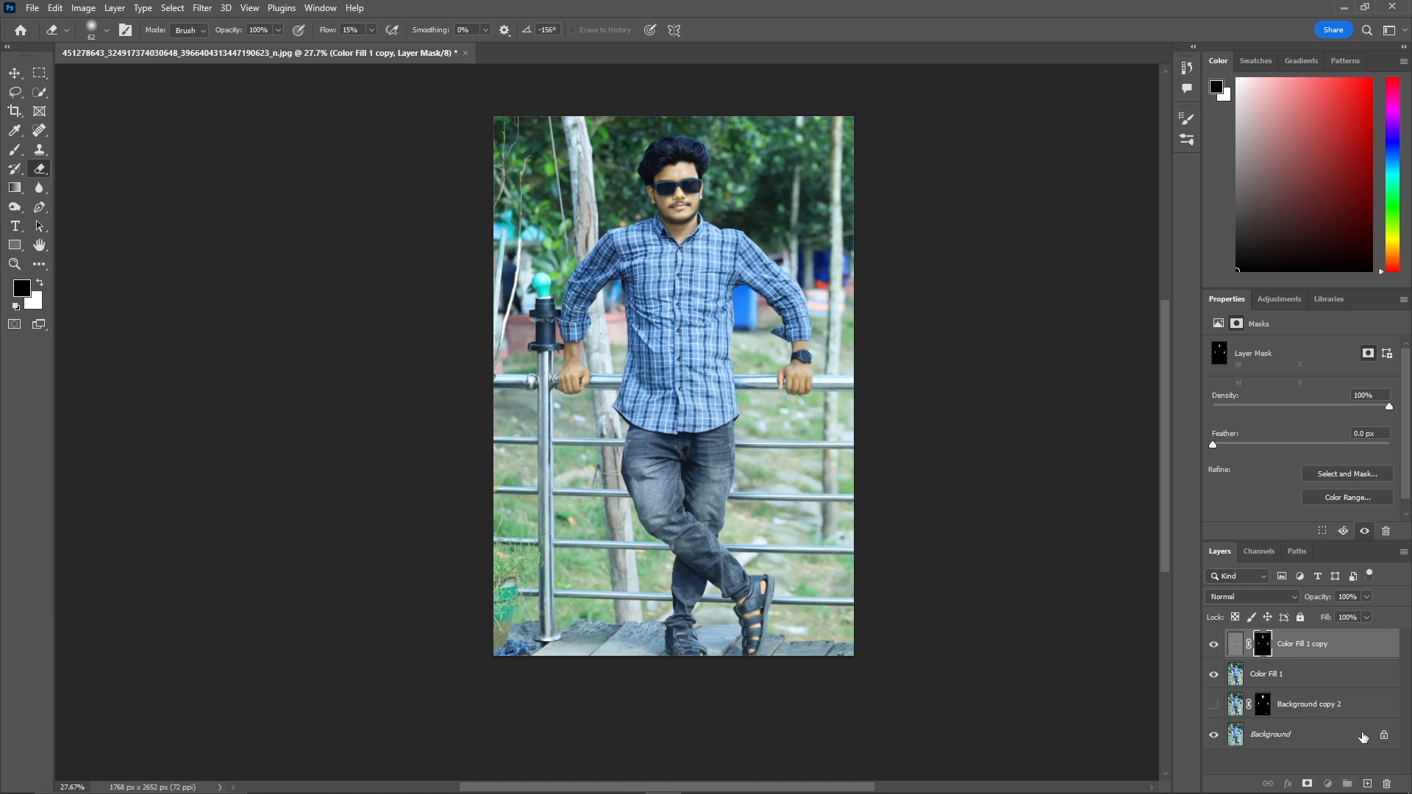
{"action": "left_click", "coordinate": [1362, 736]}
{"action": "key", "text": "ctrl+j"}
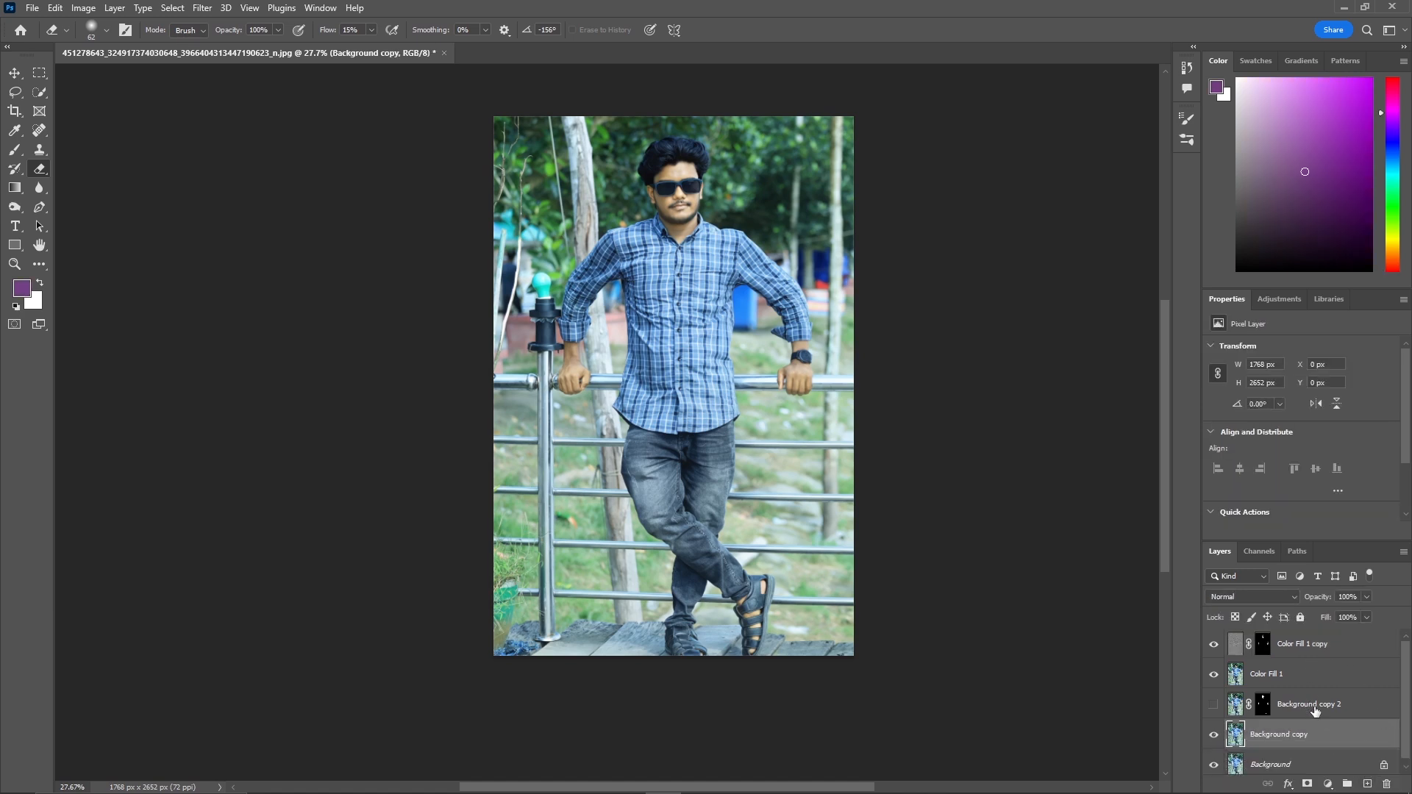
Select the layers from Background copy up to Color Fill 1 copy and merge them into one layer.
{"action": "left_click", "coordinate": [1313, 651], "text": "shift"}
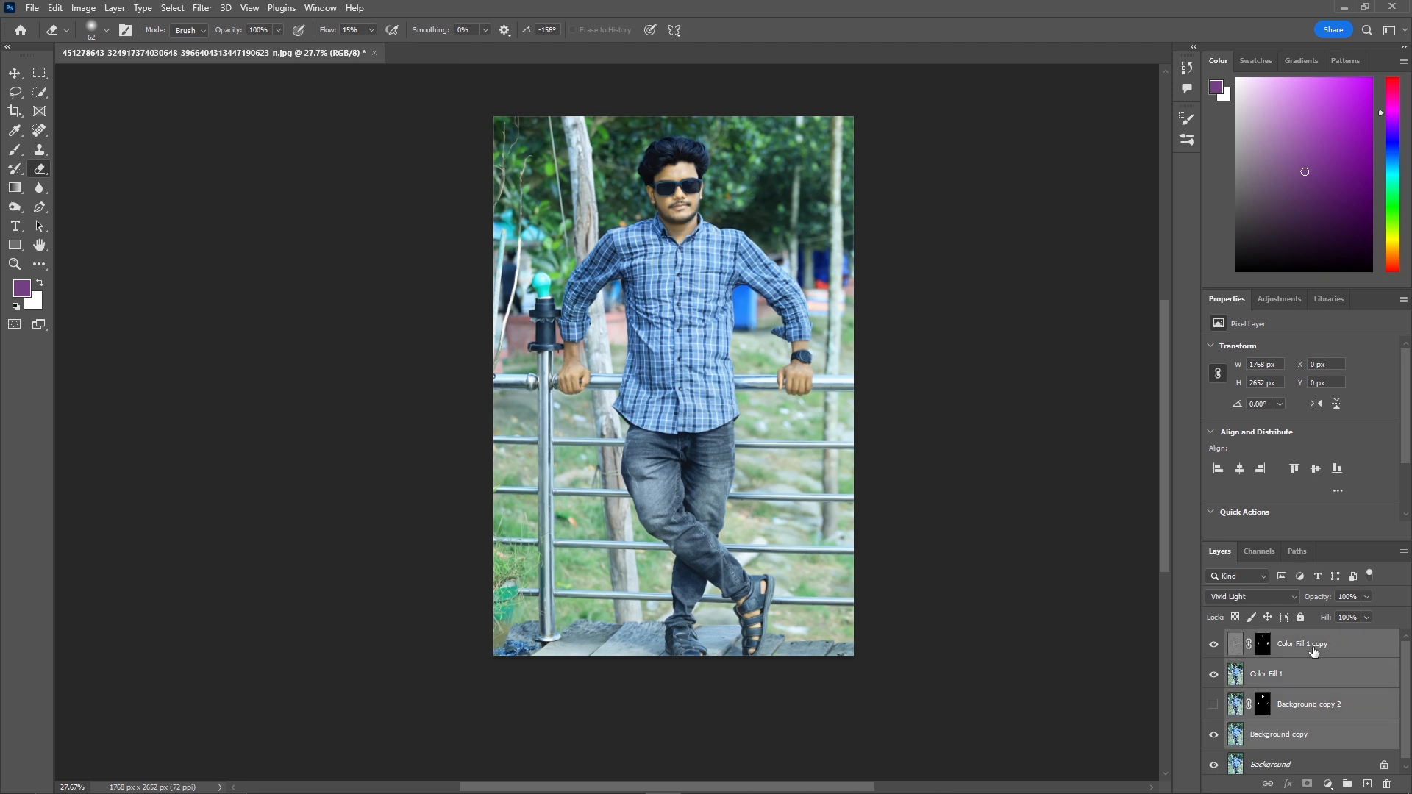
{"action": "left_click", "coordinate": [1313, 708], "text": "ctrl"}
{"action": "right_click", "coordinate": [1304, 645]}
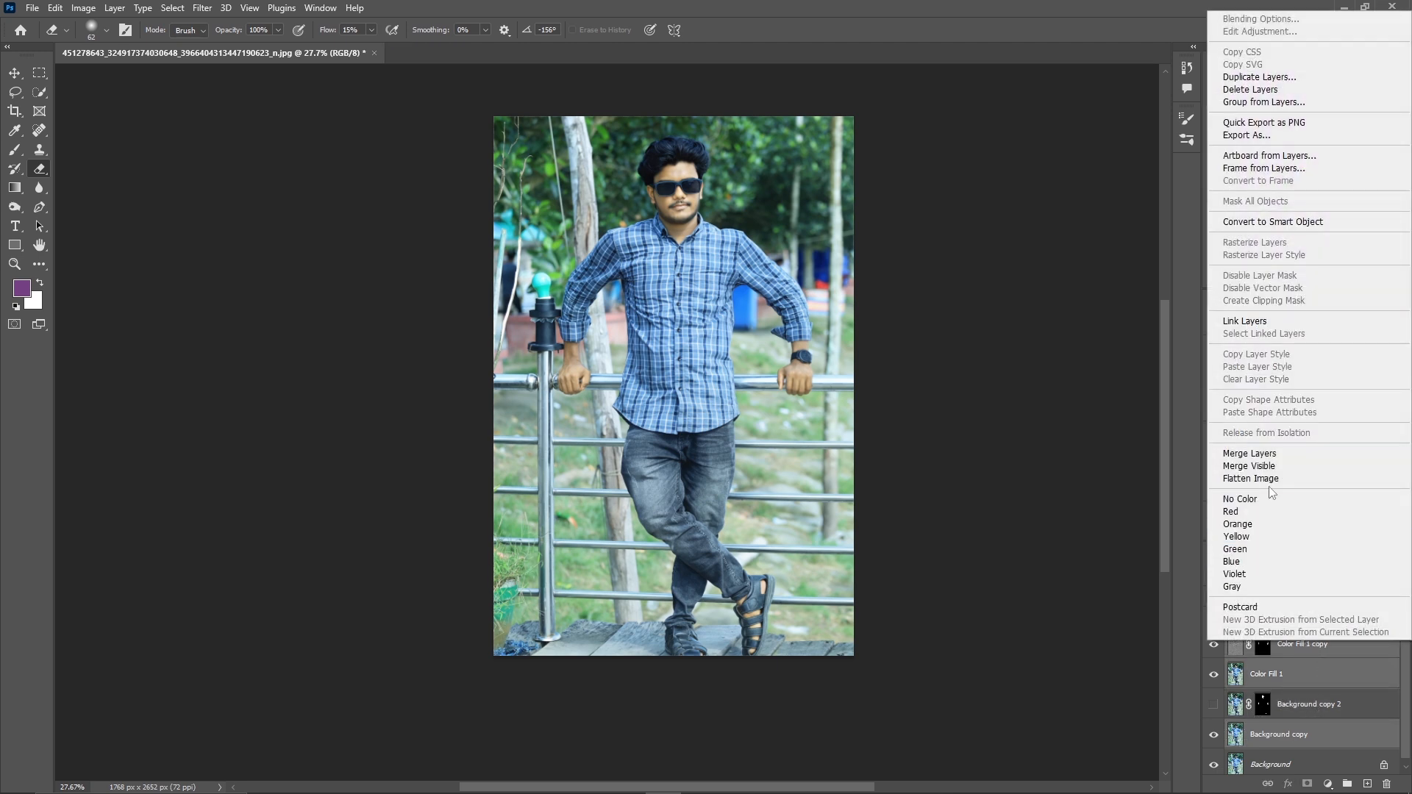
{"action": "left_click", "coordinate": [1272, 454]}
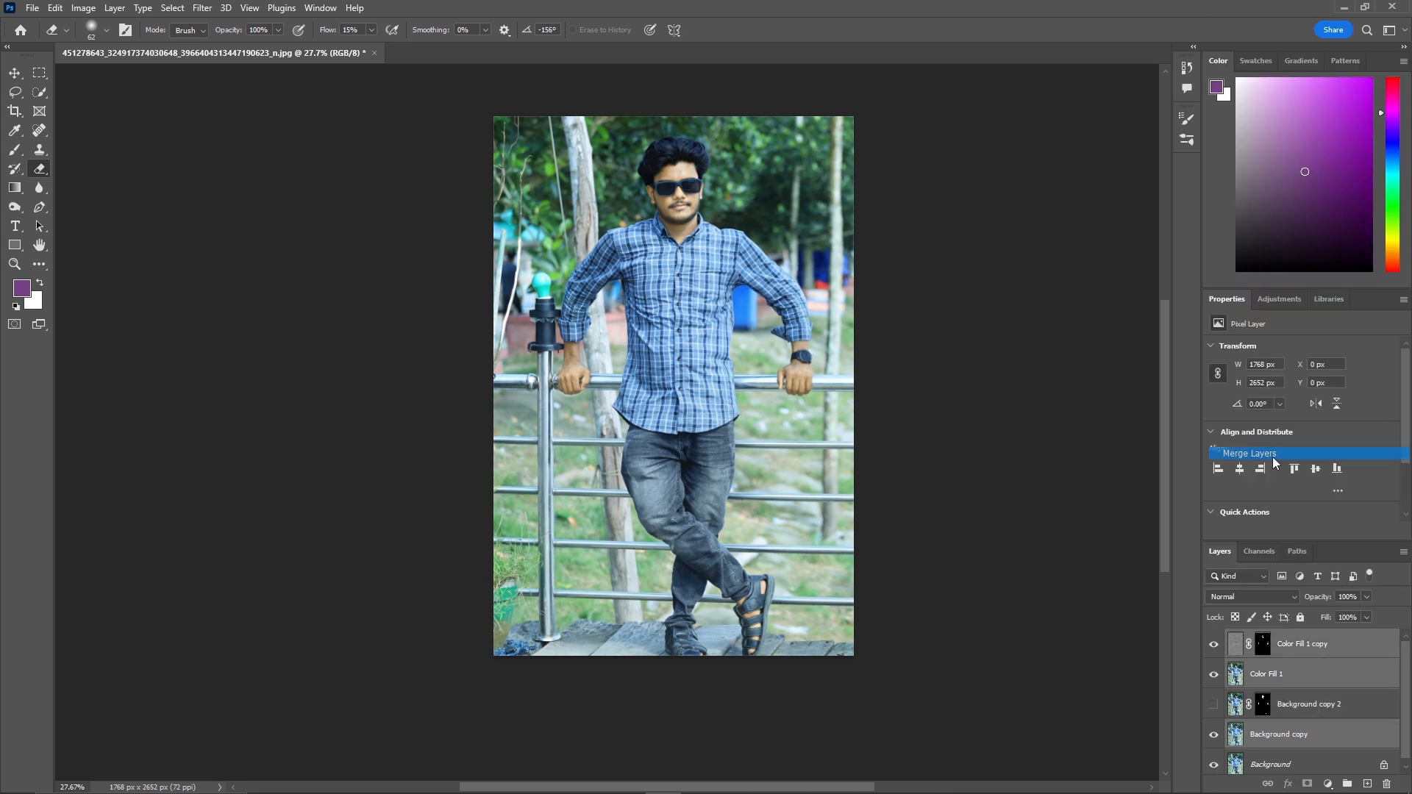
Toggle the merged layer's visibility repeatedly to compare the retouch with the original.
{"action": "left_click", "coordinate": [1214, 645]}
{"action": "left_click", "coordinate": [1214, 645]}
{"action": "left_click", "coordinate": [1214, 645]}
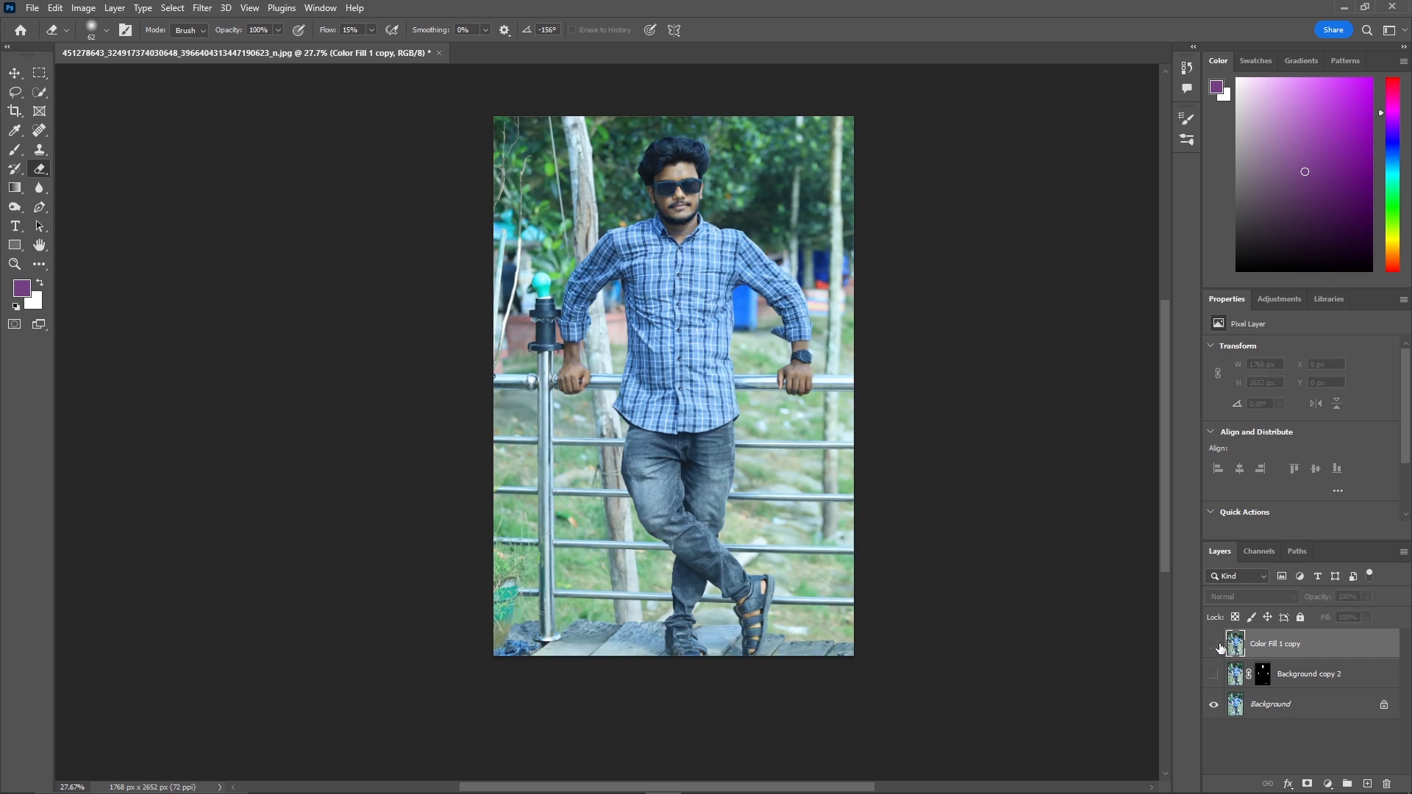
{"action": "left_click", "coordinate": [1214, 645]}
{"action": "left_click", "coordinate": [1216, 646]}
{"action": "left_click", "coordinate": [1216, 646]}
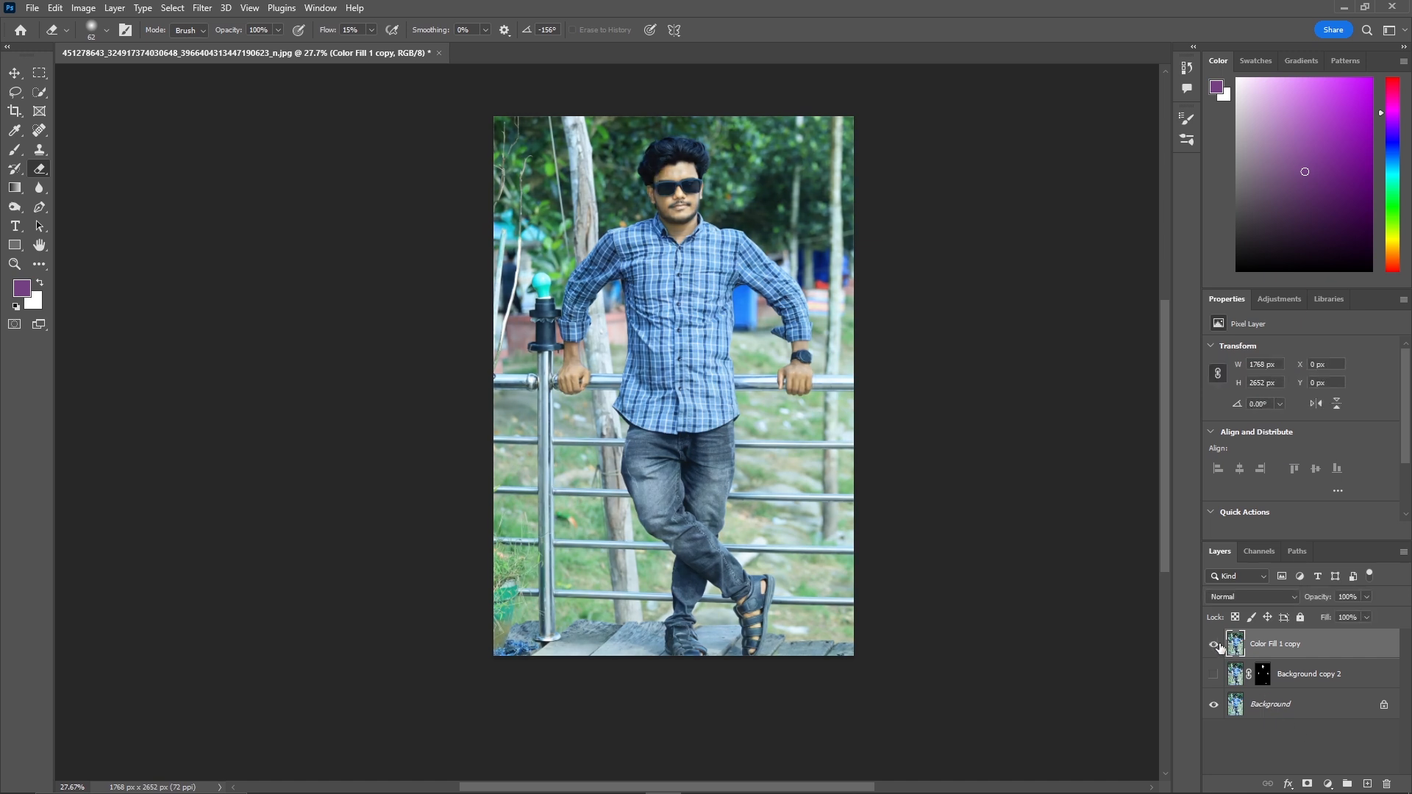
{"action": "left_click", "coordinate": [1216, 645]}
{"action": "left_click", "coordinate": [1217, 646]}
Fit the image to the screen and open the Camera Raw Filter on the merged layer.
{"action": "scroll", "coordinate": [1223, 649], "scroll_direction": "up", "scroll_amount": 1}
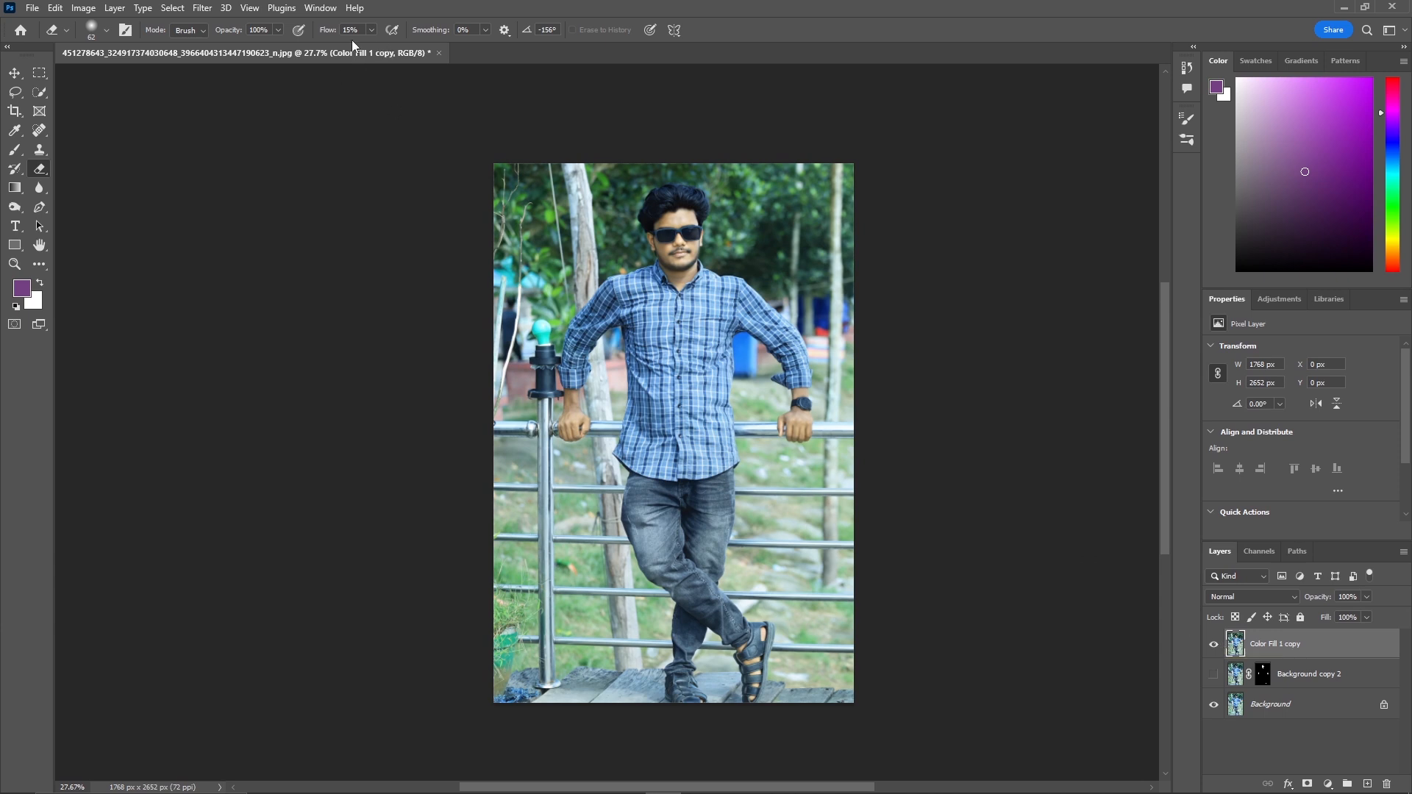
{"action": "key", "text": "z"}
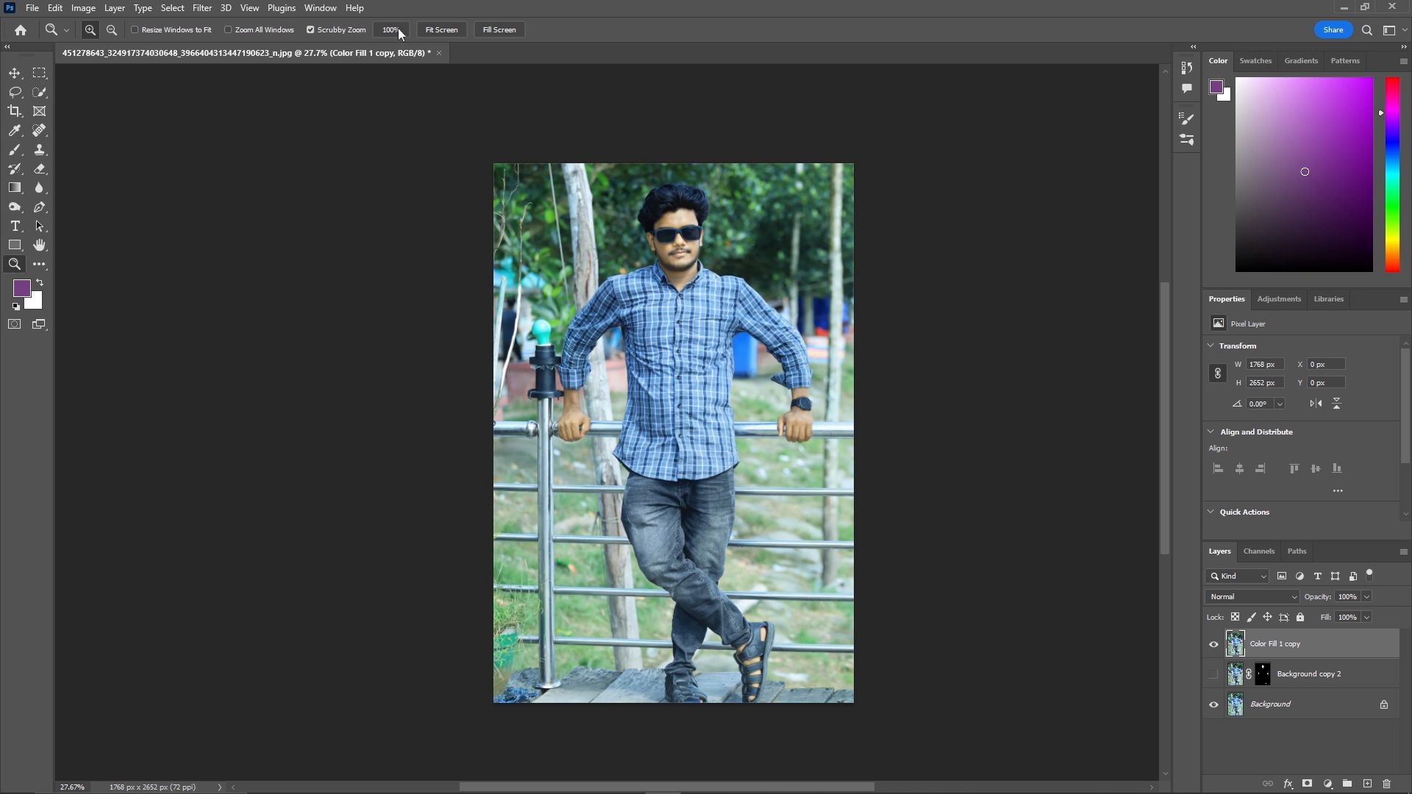
{"action": "left_click", "coordinate": [441, 29]}
{"action": "key", "text": "e"}
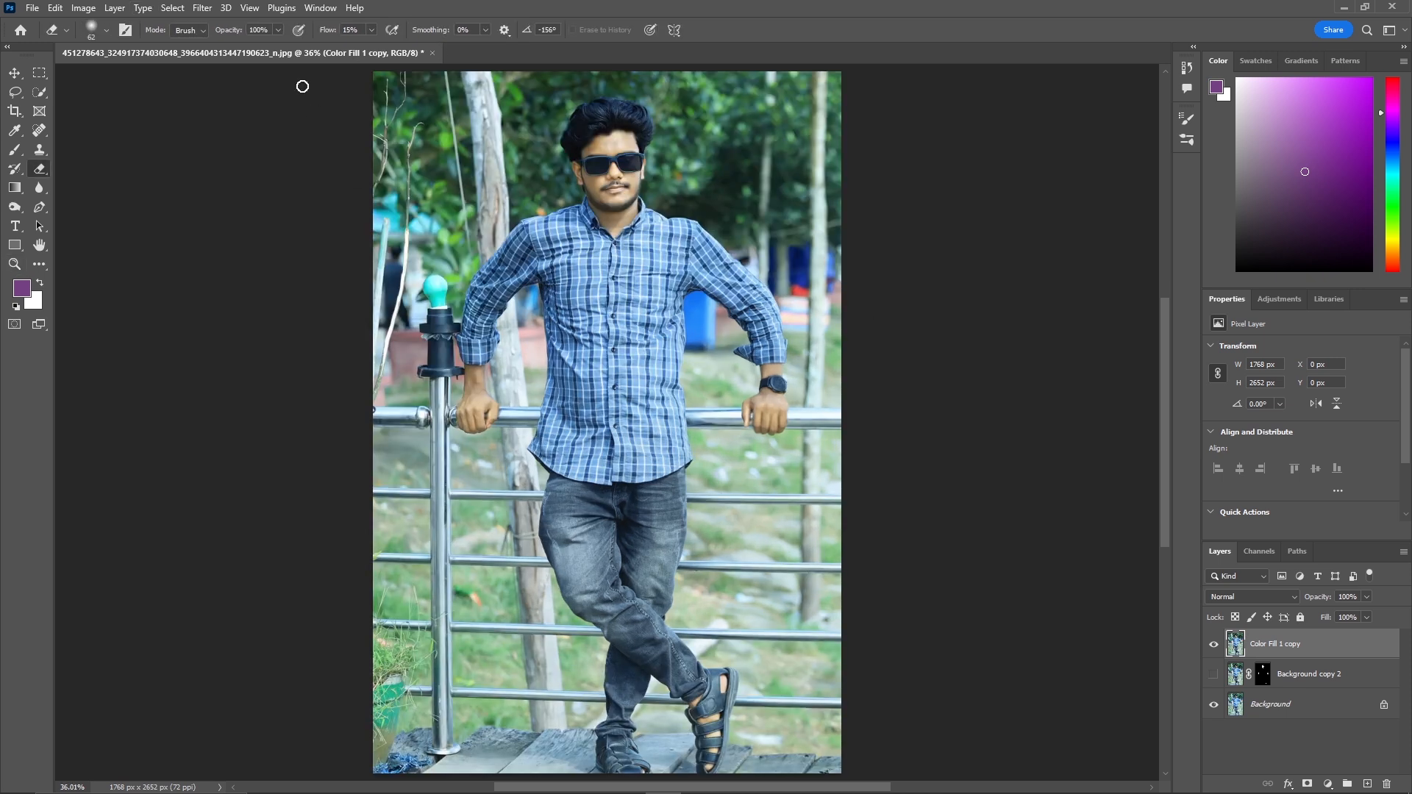
{"action": "left_click", "coordinate": [216, 7]}
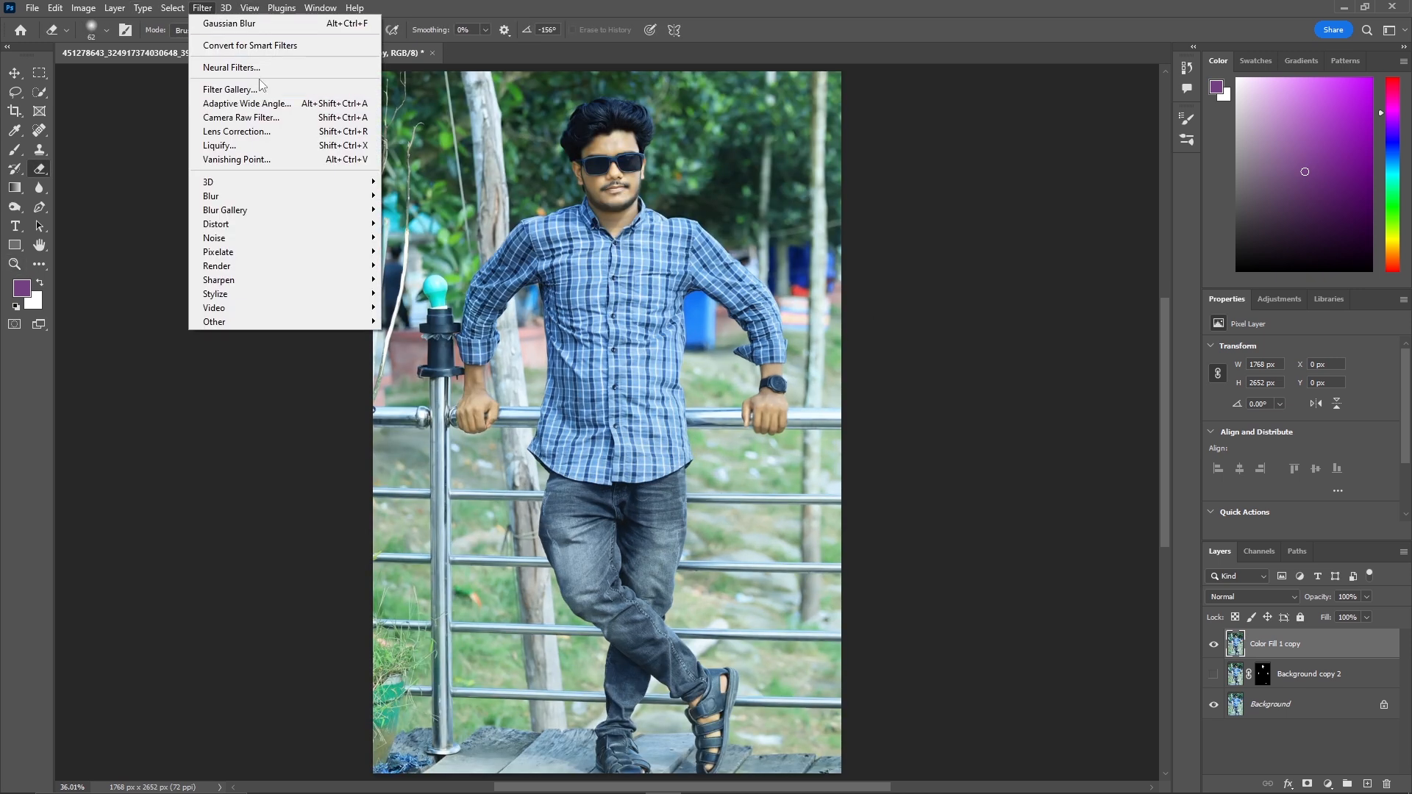
{"action": "left_click", "coordinate": [275, 119]}
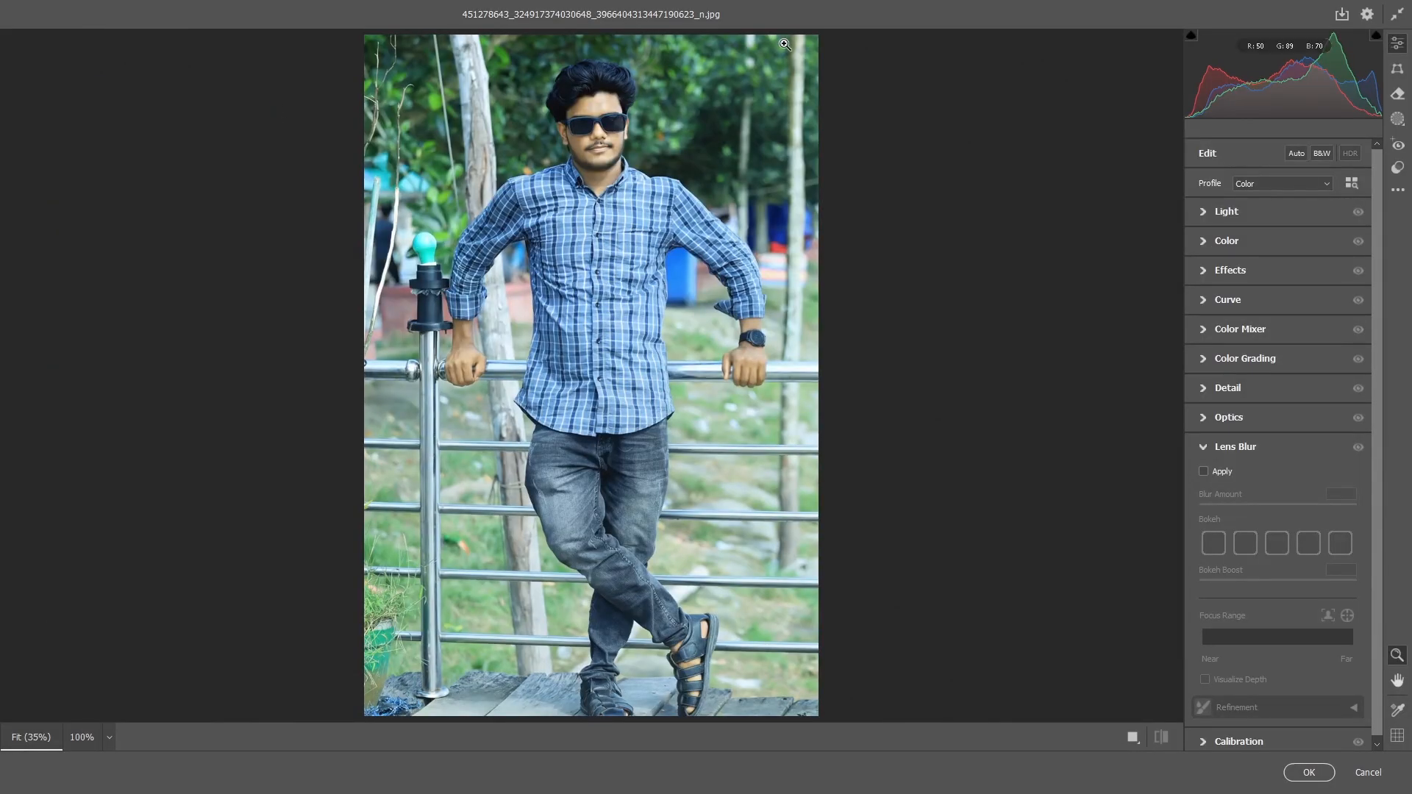
In Light, set Exposure -0.10, Contrast +21, Highlights +20, Shadows -7, Whites +46 and adjust Blacks.
{"action": "left_click", "coordinate": [1204, 213]}
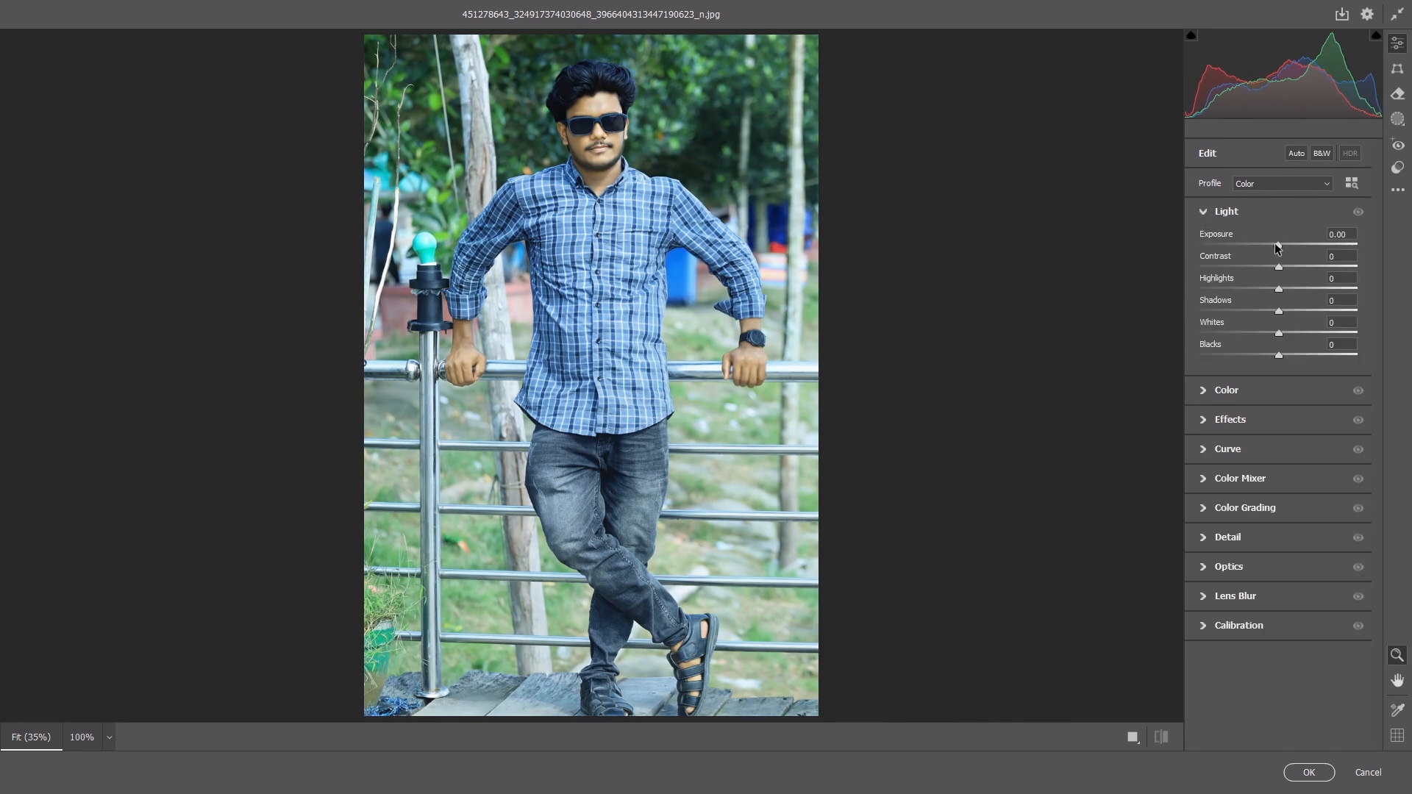
{"action": "left_click_drag", "start_coordinate": [1279, 247], "coordinate": [1317, 334]}
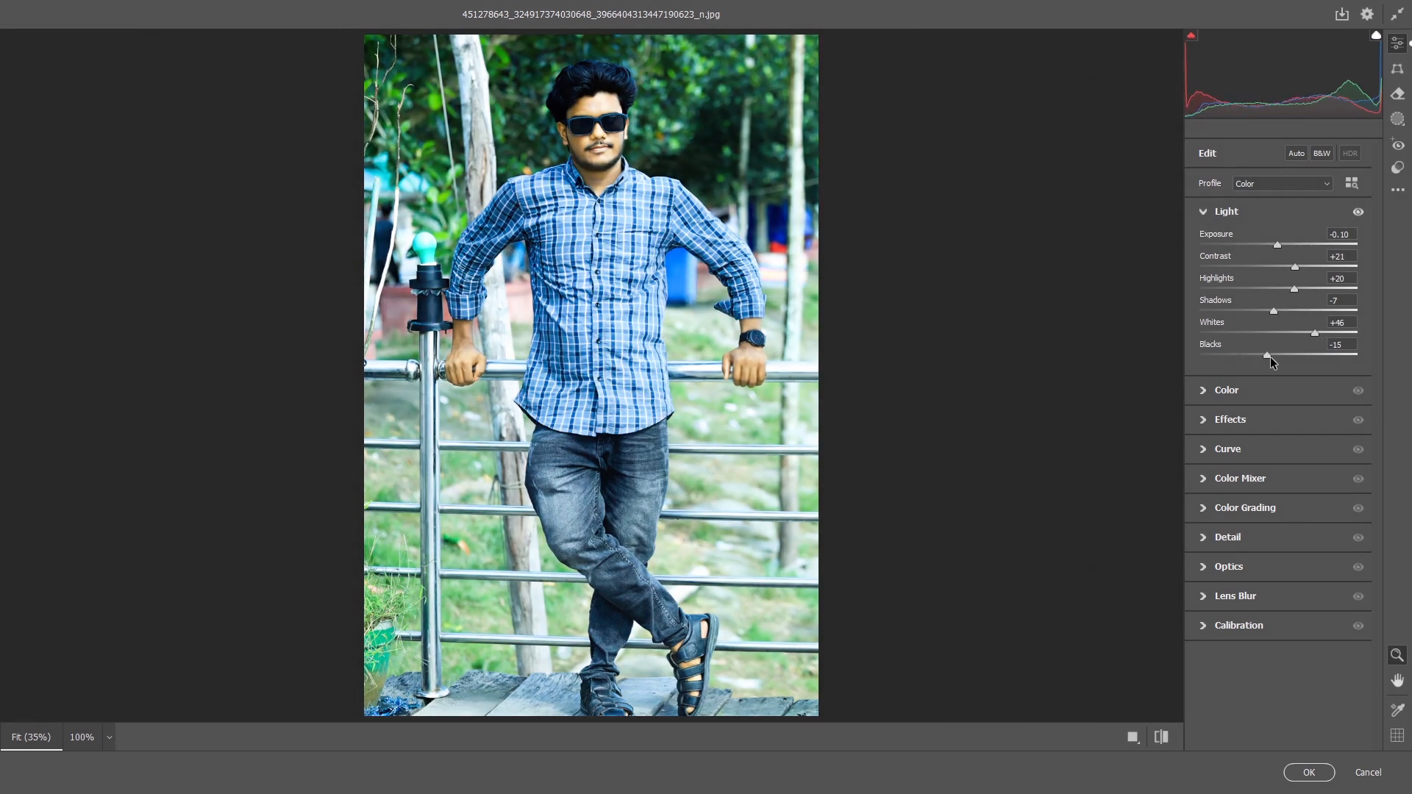
{"action": "left_click_drag", "start_coordinate": [1268, 357], "coordinate": [1275, 355]}
In Color, set Vibrance to +52 and Saturation to +13.
{"action": "left_click", "coordinate": [1206, 394]}
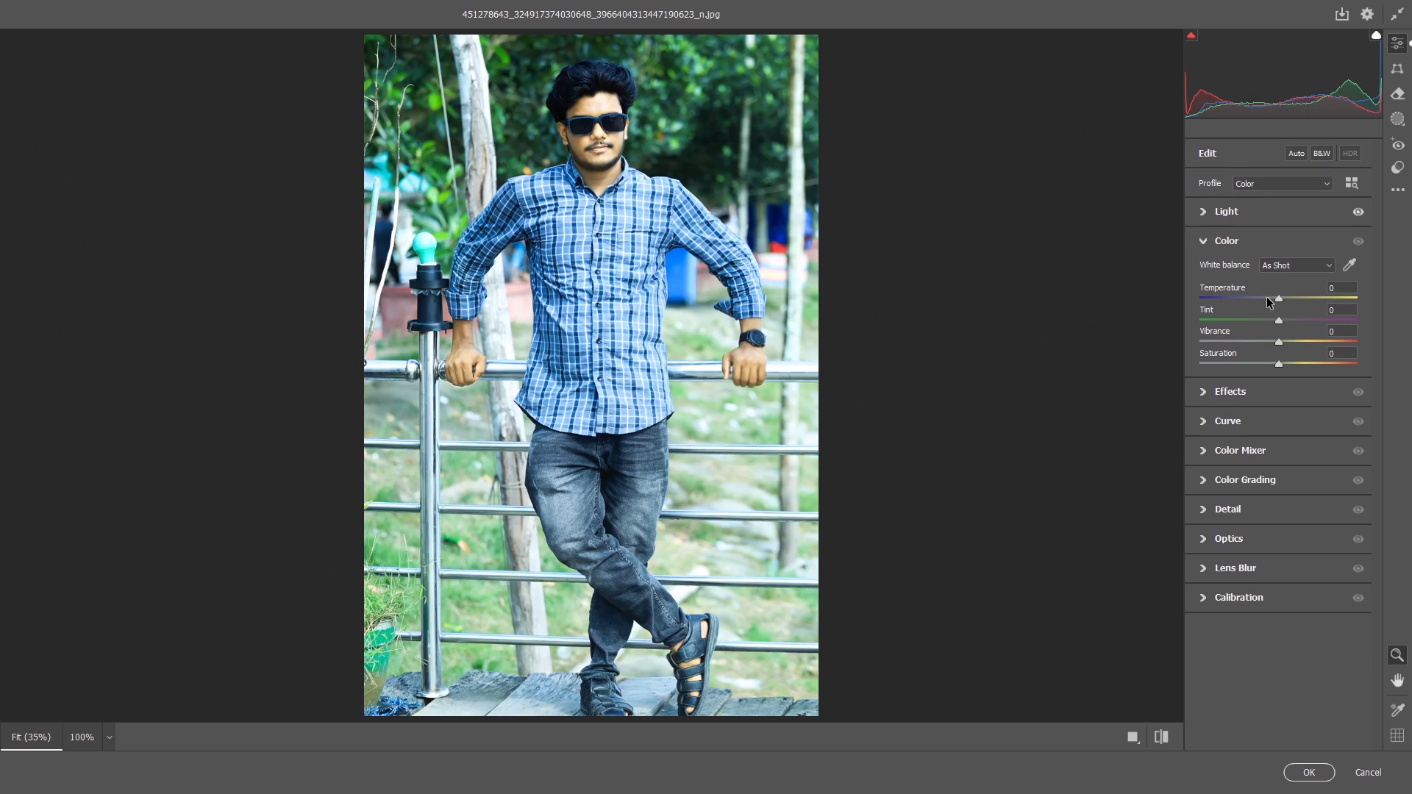
{"action": "mouse_move", "coordinate": [1278, 298]}
{"action": "left_mouse_down"}
{"action": "mouse_move", "coordinate": [1265, 297]}
{"action": "mouse_move", "coordinate": [1282, 304]}
{"action": "left_mouse_up"}
{"action": "left_click_drag", "start_coordinate": [1279, 304], "coordinate": [1277, 305]}
{"action": "left_click_drag", "start_coordinate": [1278, 343], "coordinate": [1289, 373]}
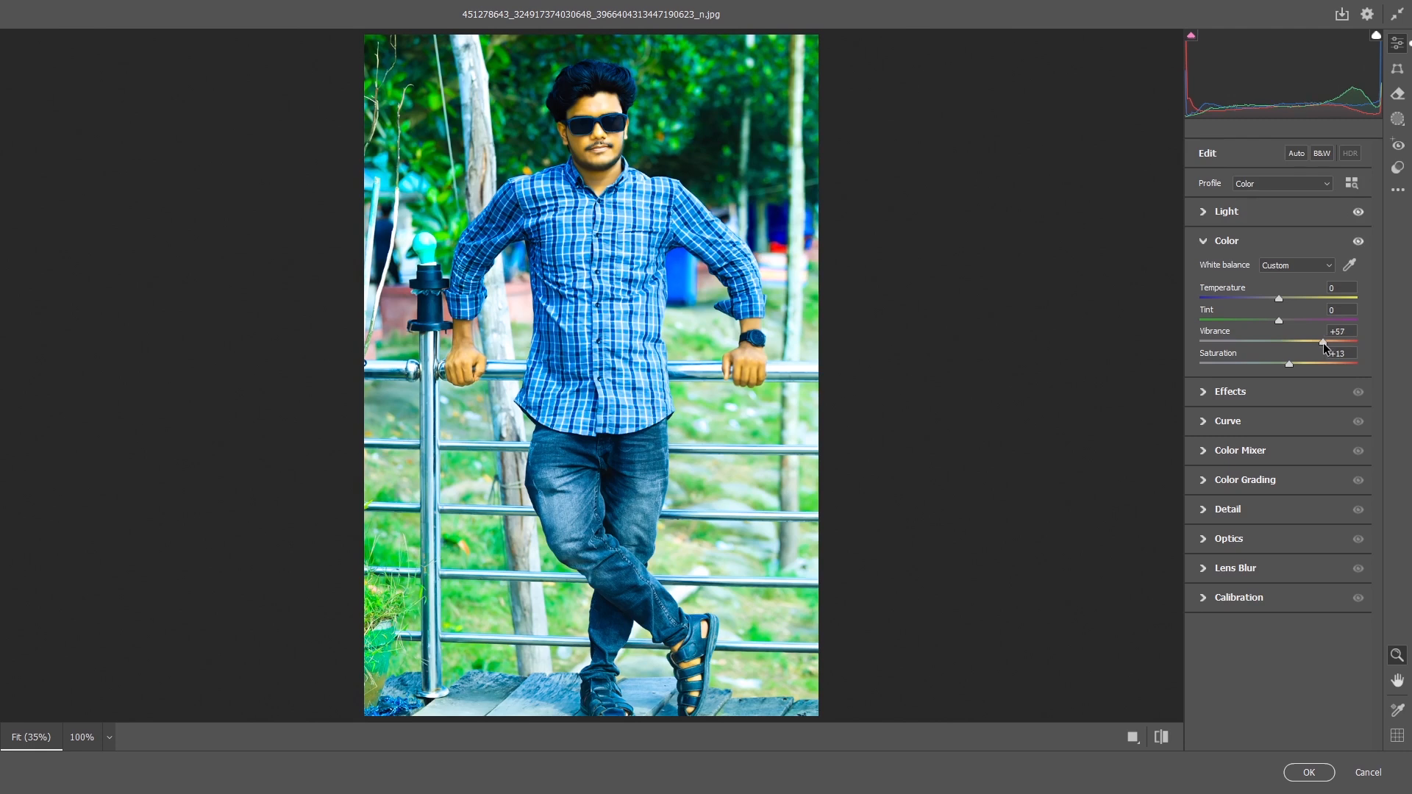
{"action": "left_click_drag", "start_coordinate": [1329, 343], "coordinate": [1320, 344]}
In Color Mixer, switch Adjust to Color, pick the yellow channel and lower its saturation.
{"action": "left_click", "coordinate": [1205, 452]}
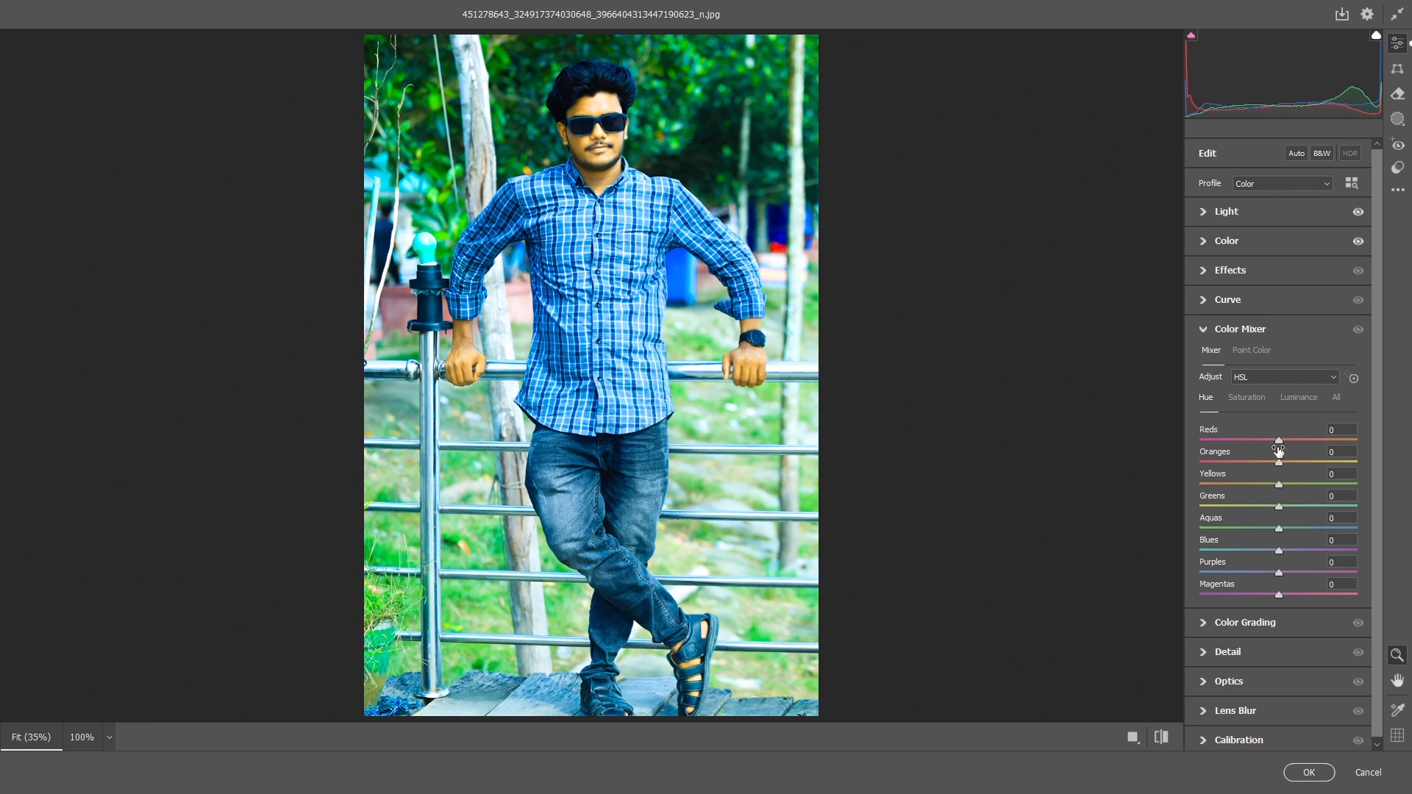
{"action": "left_click", "coordinate": [1265, 355]}
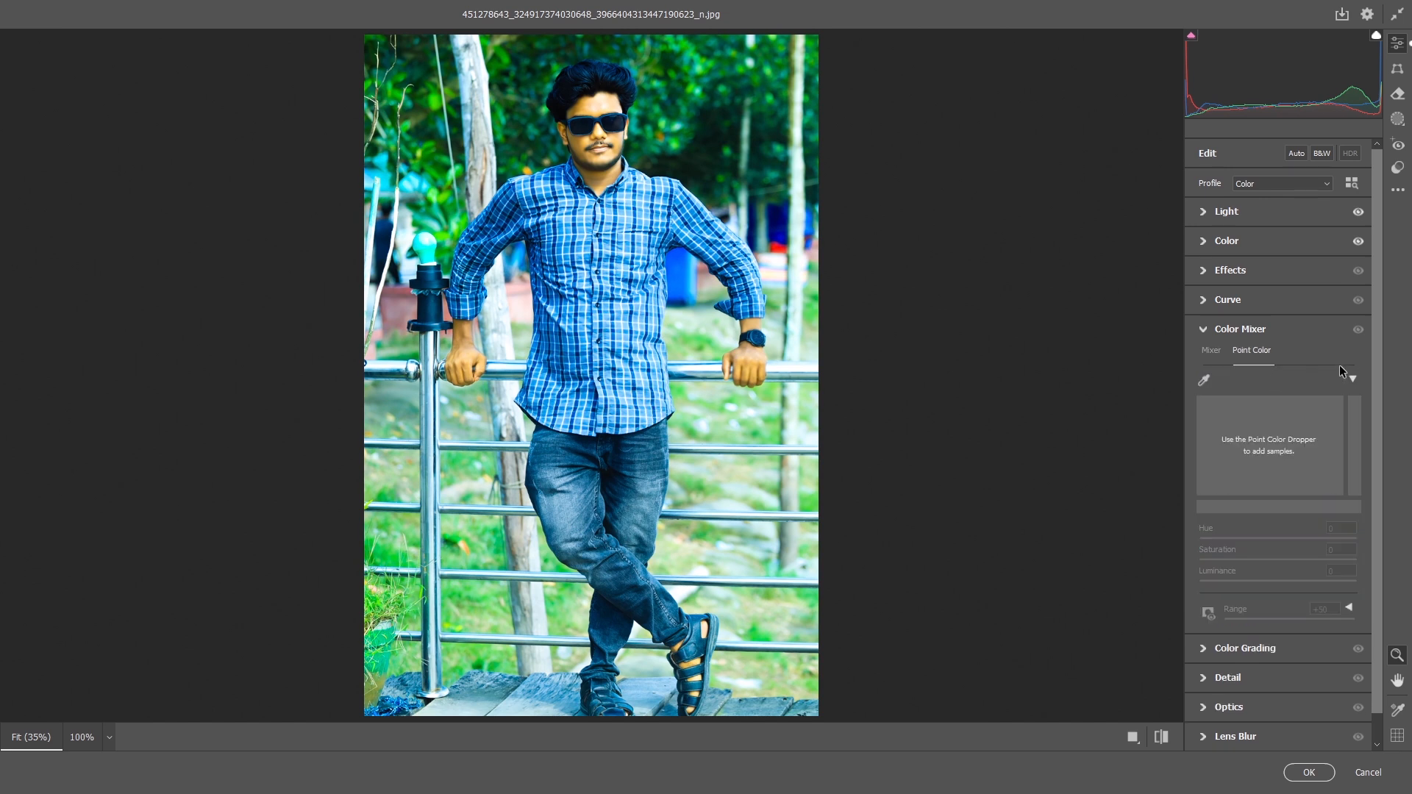
{"action": "left_click", "coordinate": [1209, 351]}
{"action": "left_click", "coordinate": [1286, 376]}
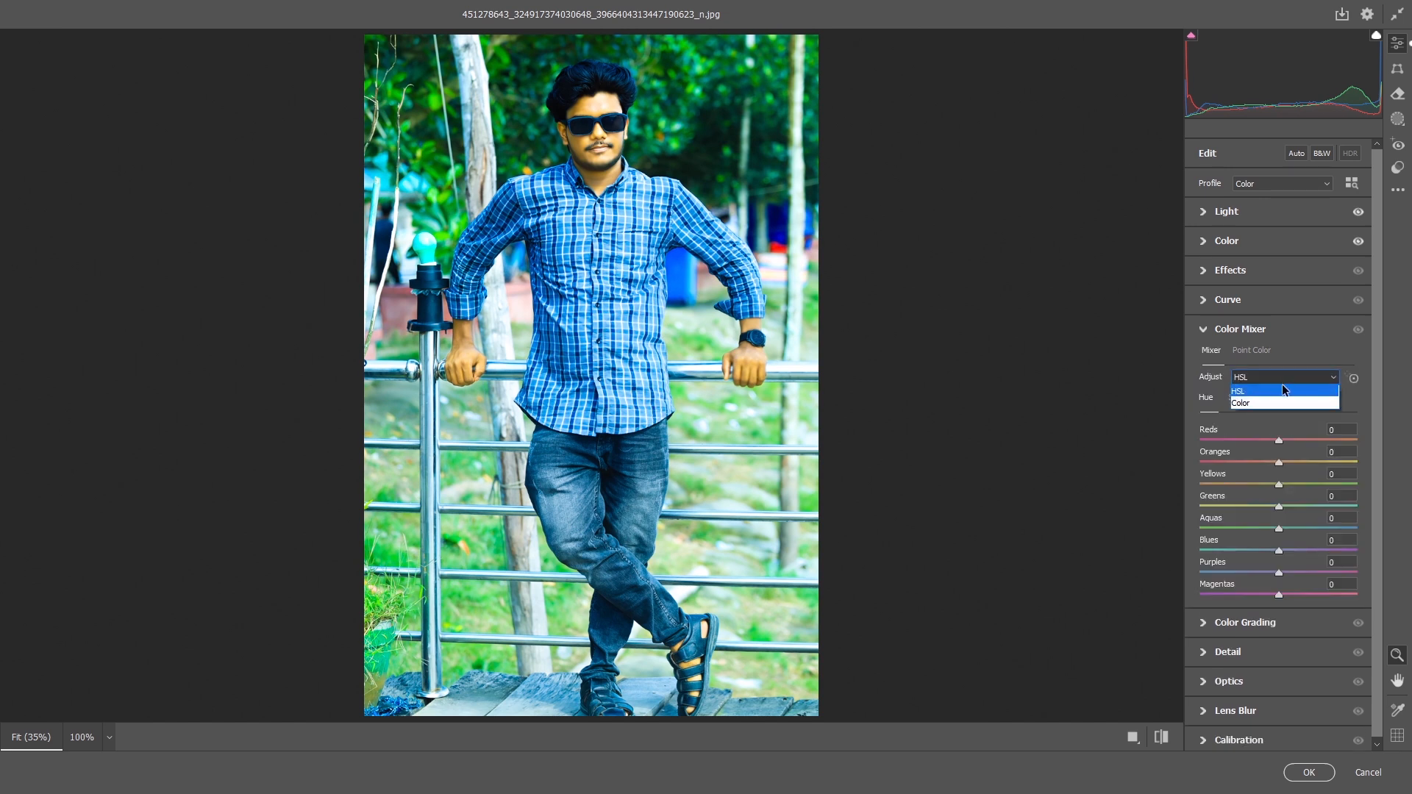
{"action": "left_click", "coordinate": [1267, 405]}
{"action": "left_click", "coordinate": [1241, 402]}
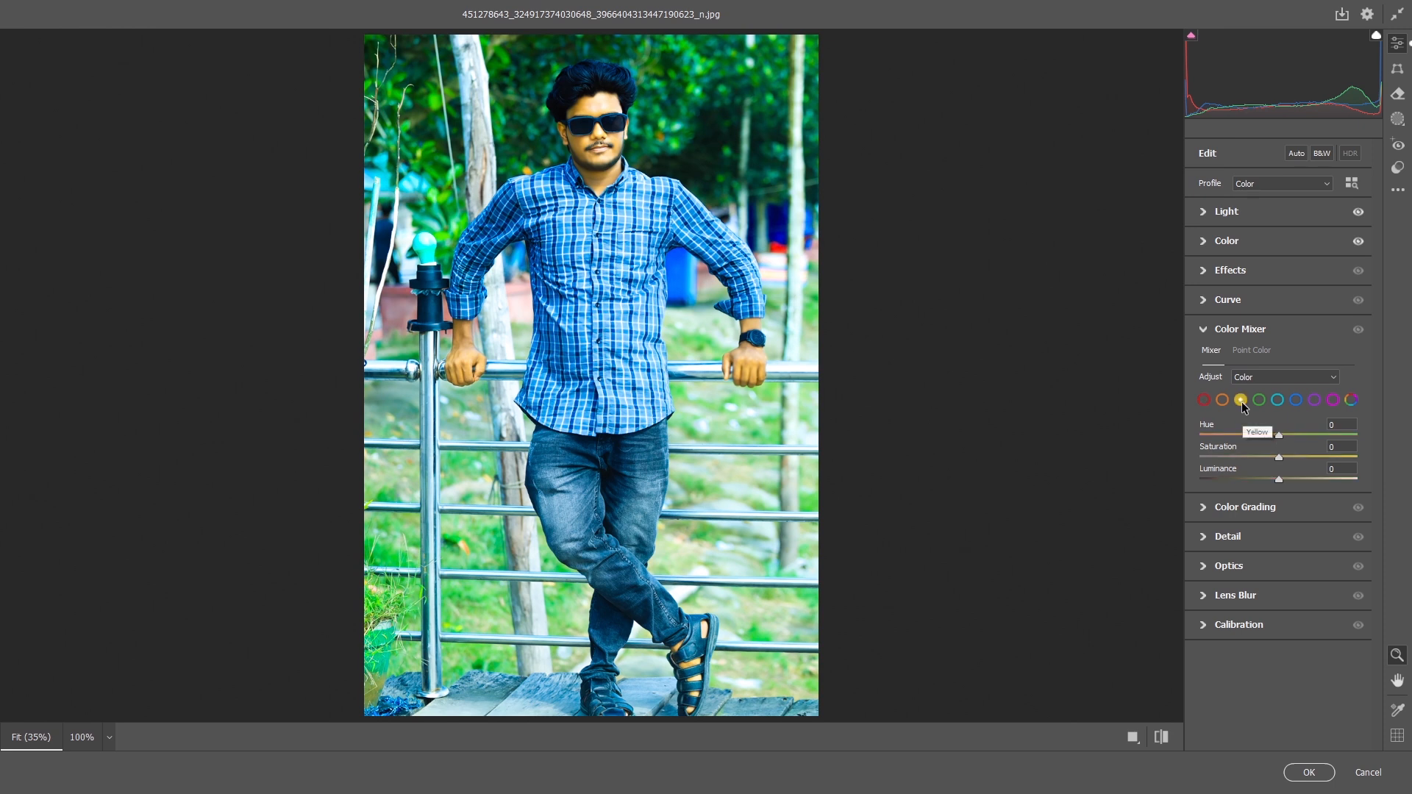
{"action": "left_click_drag", "start_coordinate": [1279, 457], "coordinate": [1232, 457]}
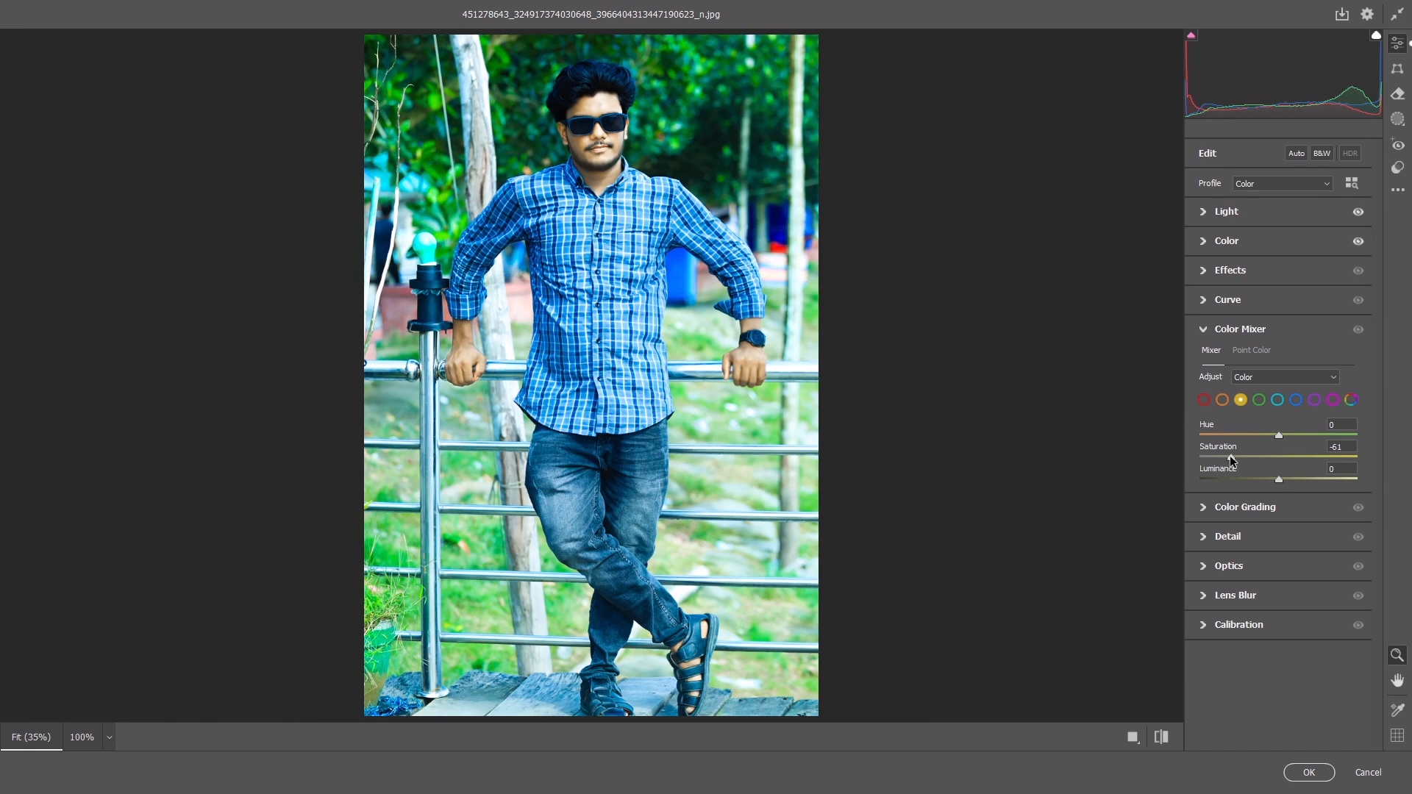
Expand the Effects and Color sections to review their settings.
{"action": "left_click", "coordinate": [1215, 272]}
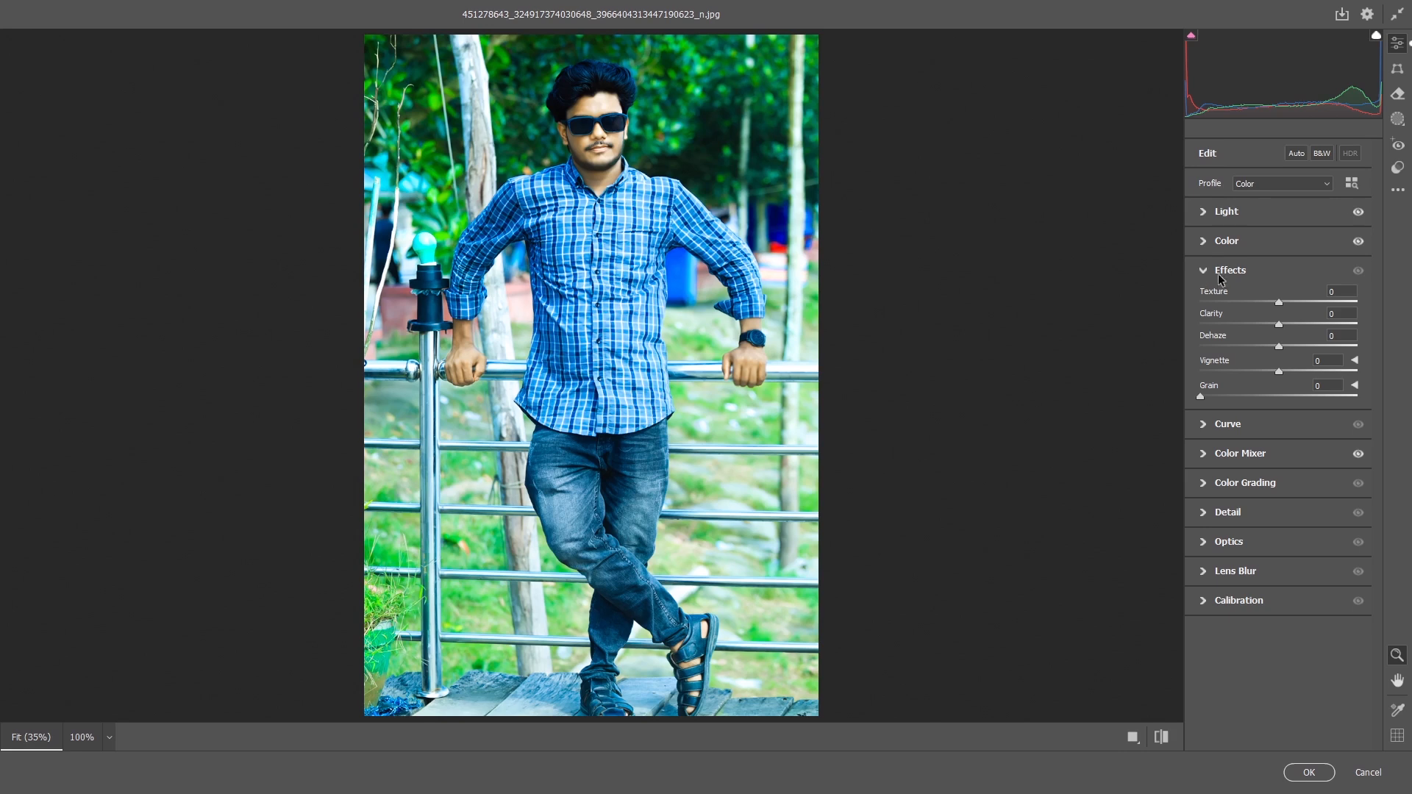
{"action": "left_click", "coordinate": [1203, 243]}
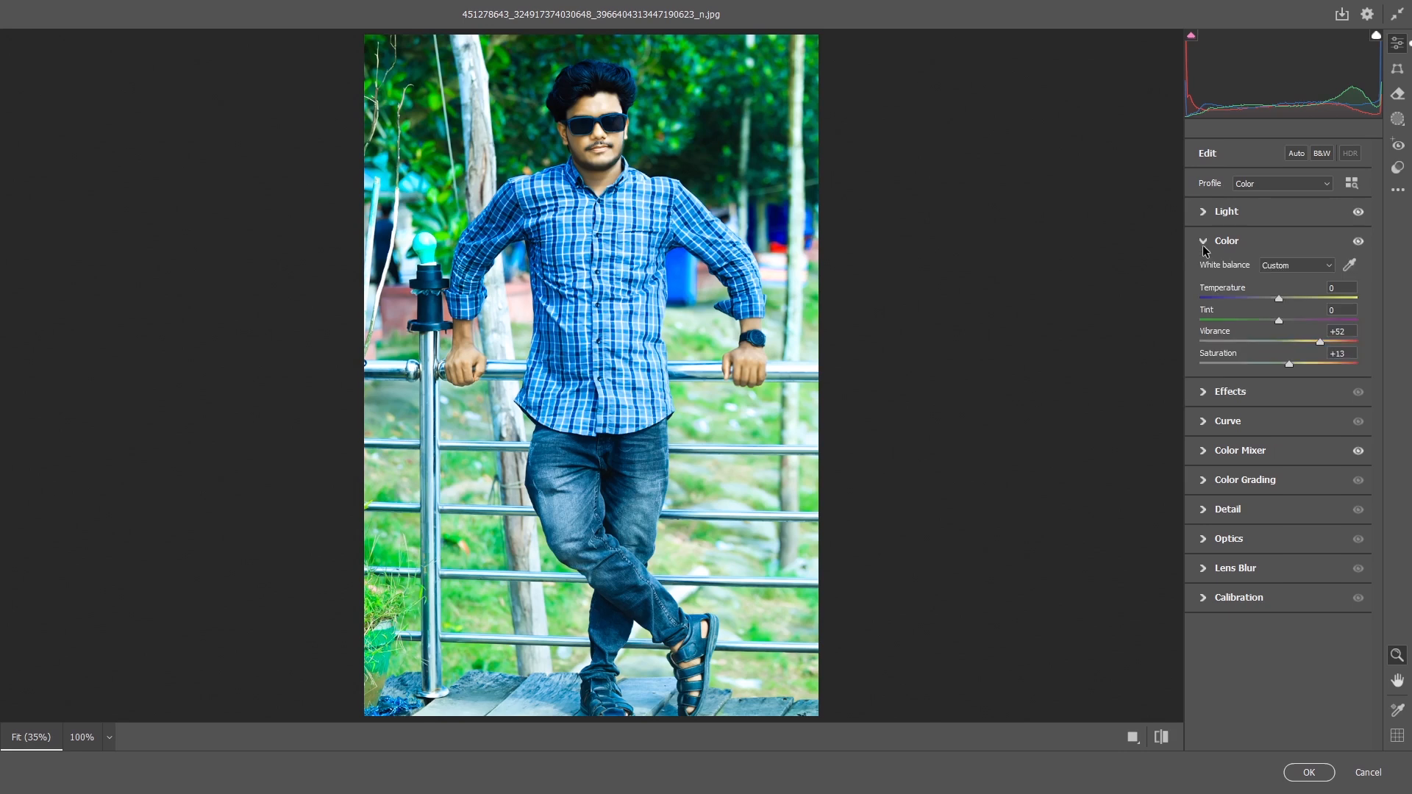
In Effects, set Texture +51, Clarity -8, Dehaze -3 and Vignette -24.
{"action": "left_click", "coordinate": [1205, 393]}
{"action": "left_click_drag", "start_coordinate": [1281, 304], "coordinate": [1318, 327]}
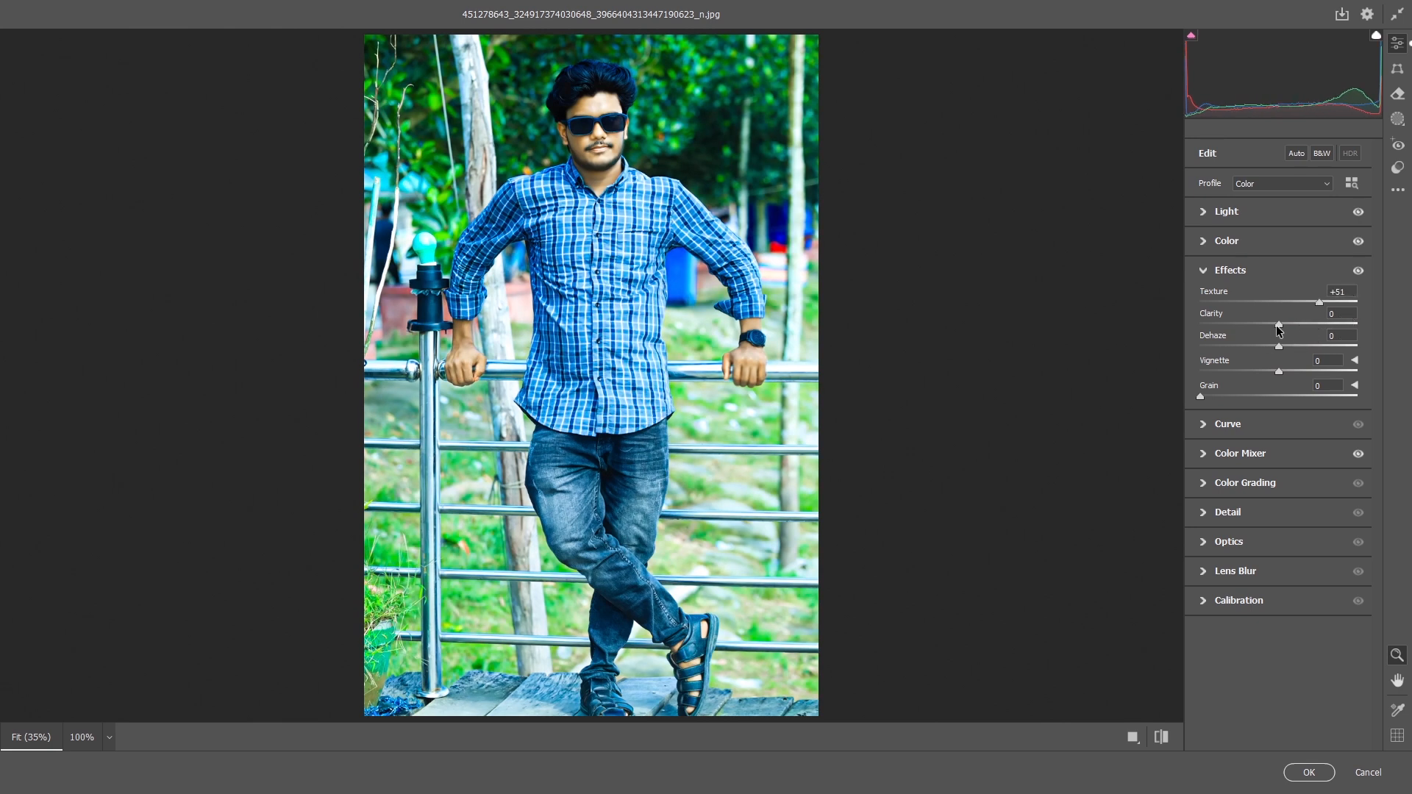
{"action": "mouse_move", "coordinate": [1278, 328]}
{"action": "left_mouse_down"}
{"action": "mouse_move", "coordinate": [1256, 339]}
{"action": "mouse_move", "coordinate": [1270, 338]}
{"action": "mouse_move", "coordinate": [1262, 370]}
{"action": "mouse_move", "coordinate": [1235, 370]}
{"action": "mouse_move", "coordinate": [1273, 371]}
{"action": "mouse_move", "coordinate": [1272, 340]}
{"action": "left_mouse_up"}
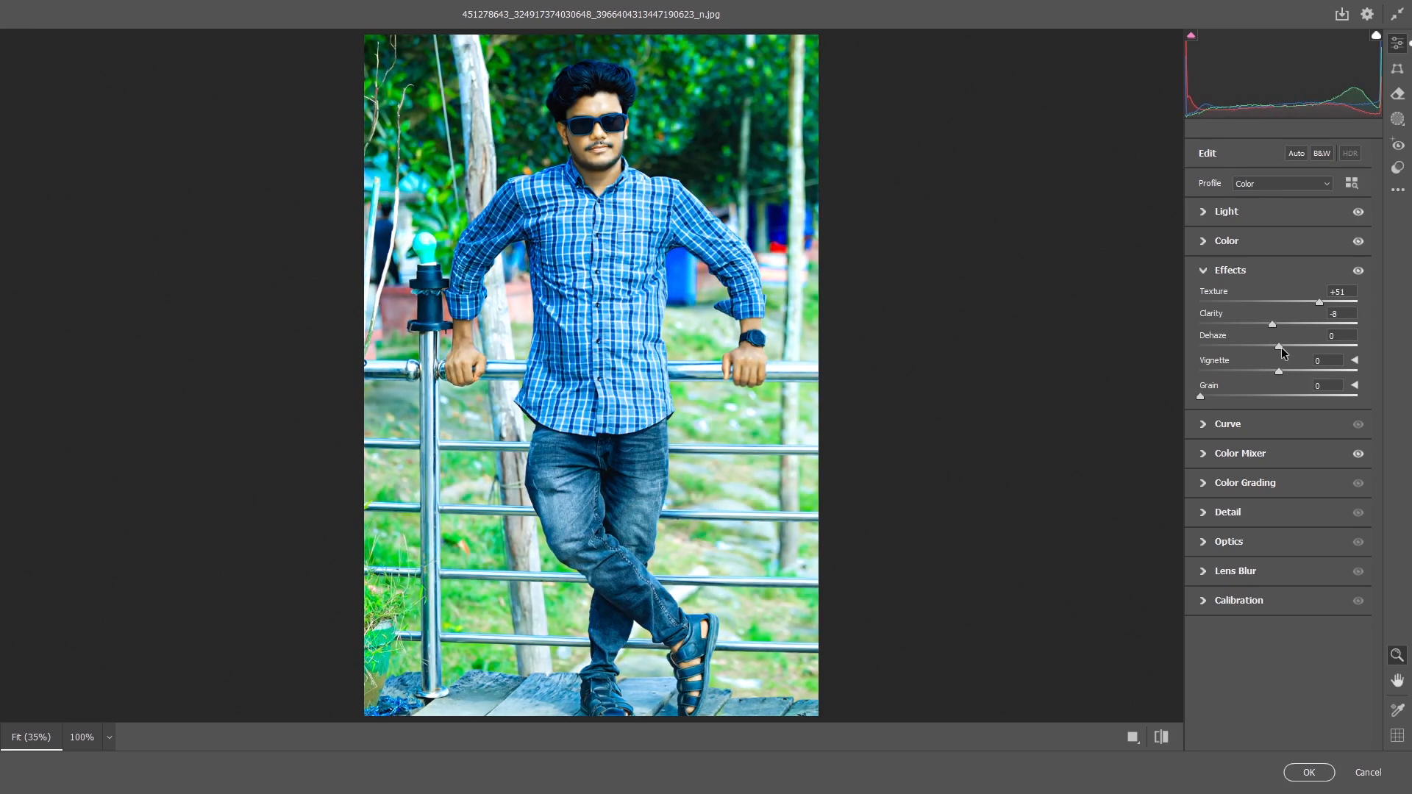
{"action": "left_click_drag", "start_coordinate": [1279, 347], "coordinate": [1264, 381]}
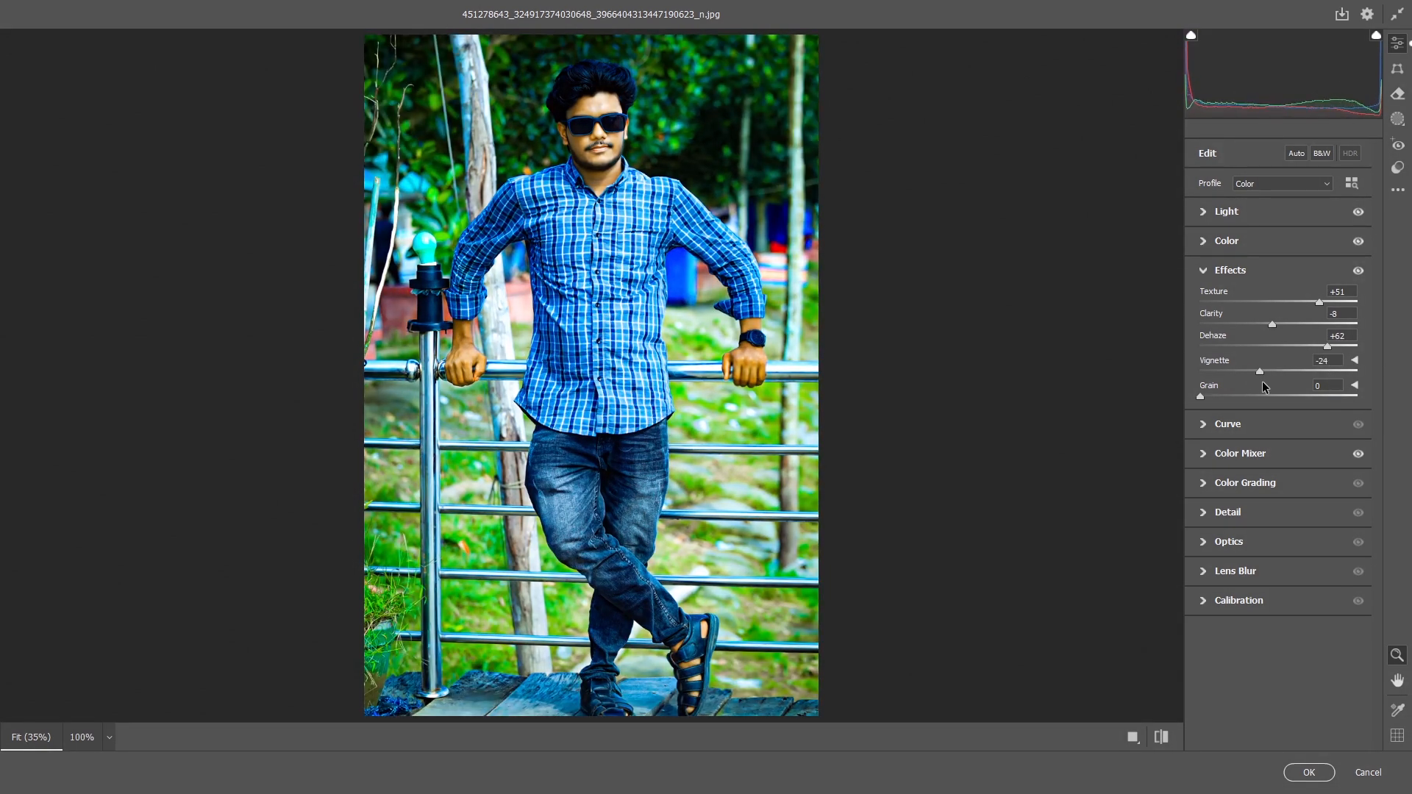
{"action": "left_click_drag", "start_coordinate": [1328, 346], "coordinate": [1275, 365]}
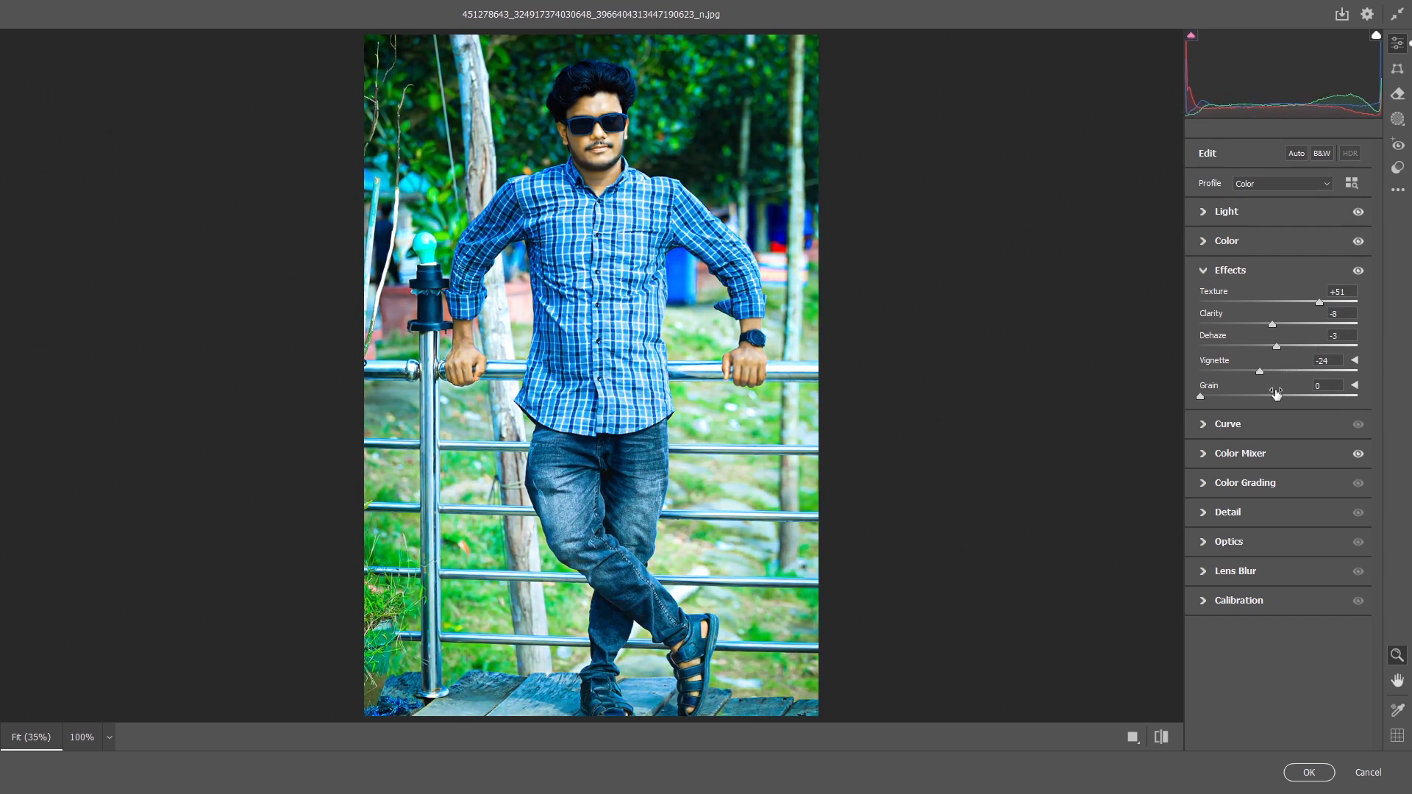
In Color Mixer, set the green channel's Hue +1, Saturation +33 and Luminance -20.
{"action": "left_click", "coordinate": [1241, 456]}
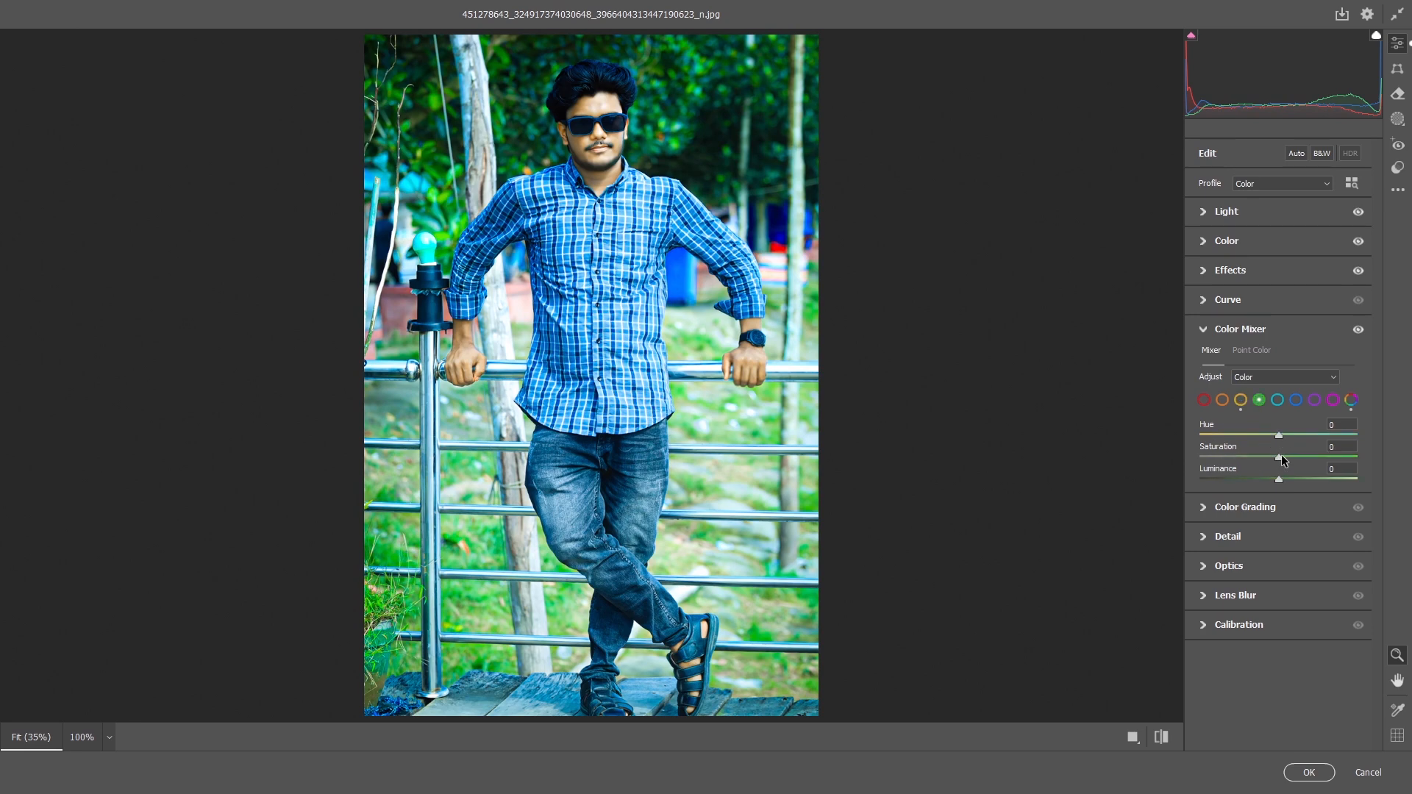
{"action": "left_click_drag", "start_coordinate": [1279, 439], "coordinate": [1306, 463]}
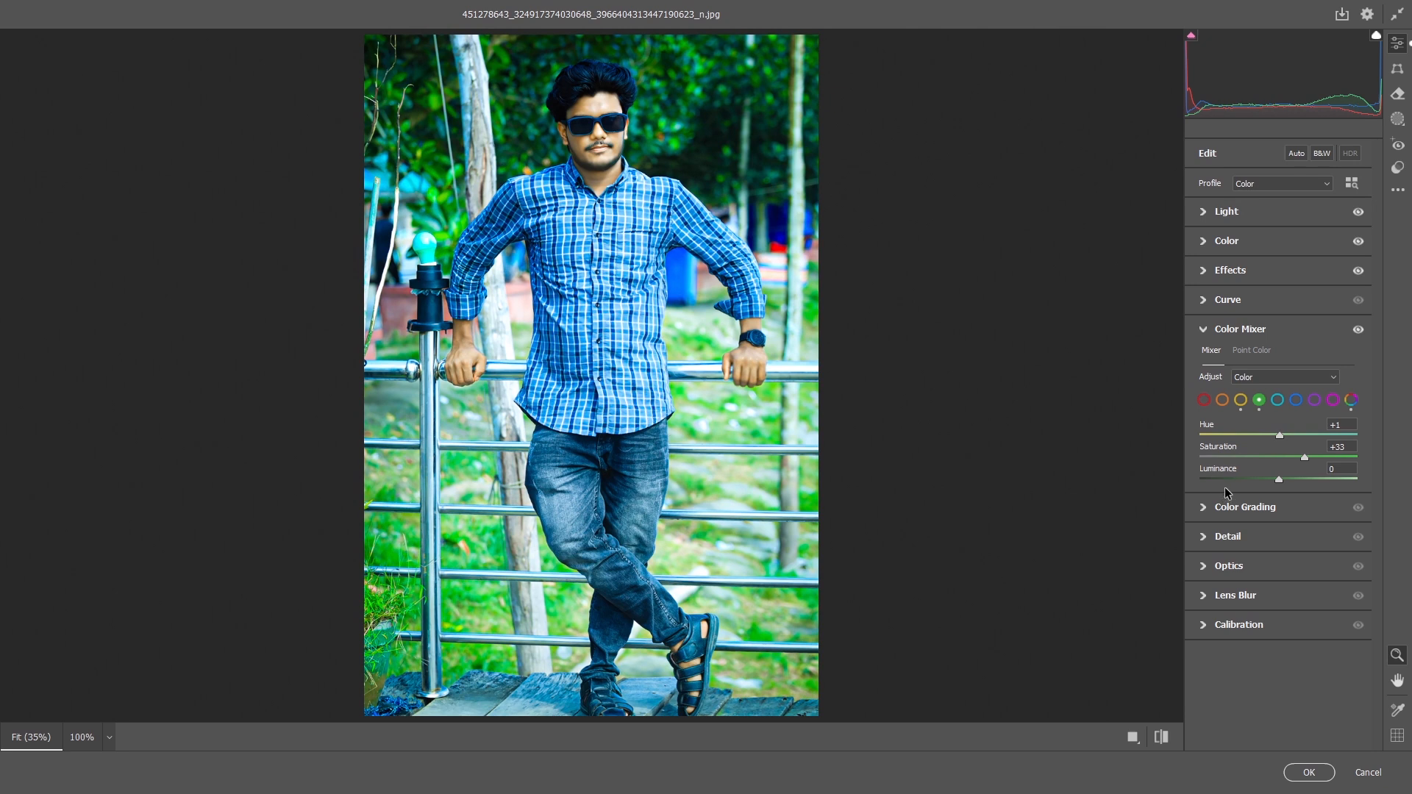
{"action": "mouse_move", "coordinate": [1279, 480]}
{"action": "left_mouse_down"}
{"action": "mouse_move", "coordinate": [1237, 482]}
{"action": "mouse_move", "coordinate": [1264, 479]}
{"action": "left_mouse_up"}
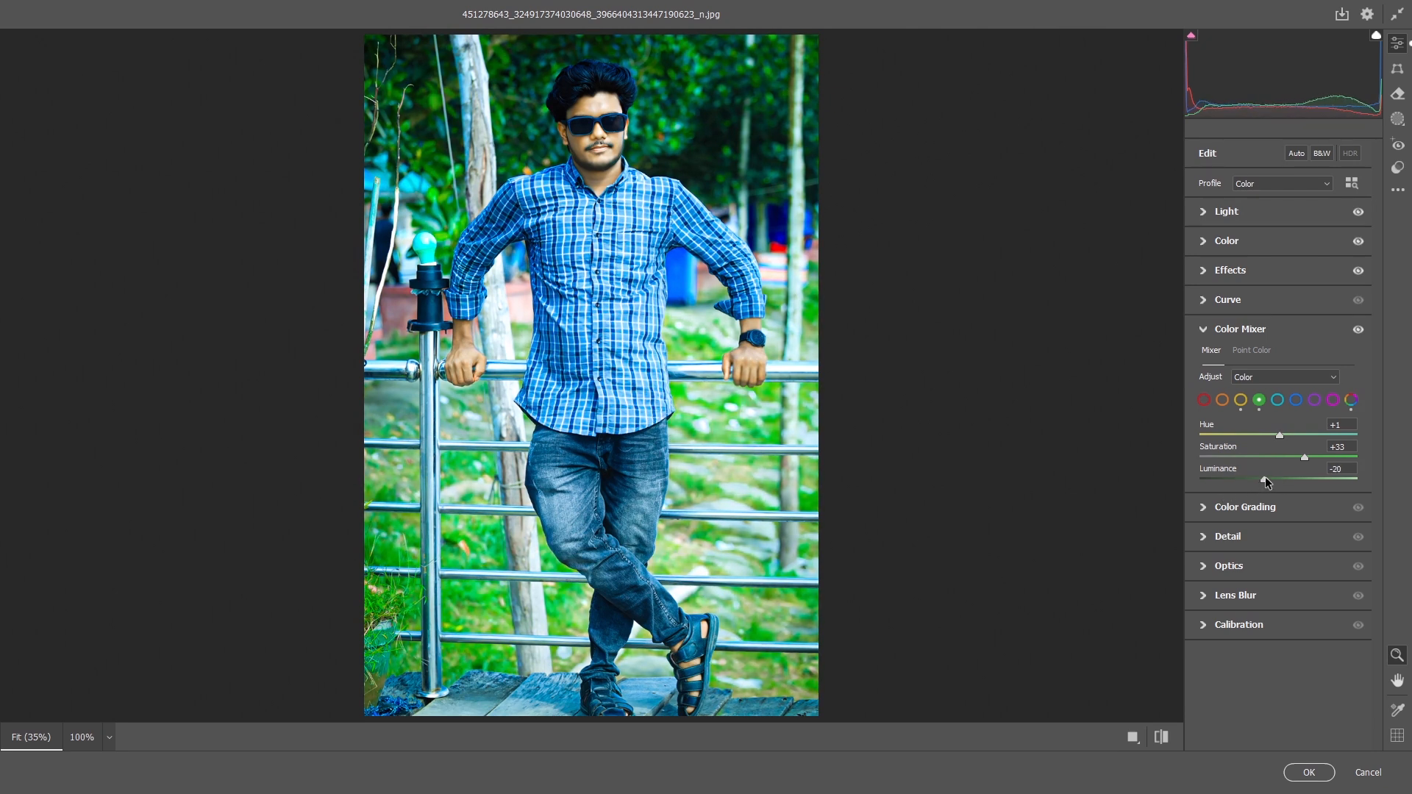
Enable Lens Blur with Blur Amount 32 and Bokeh Boost 29.
{"action": "left_click", "coordinate": [1211, 507]}
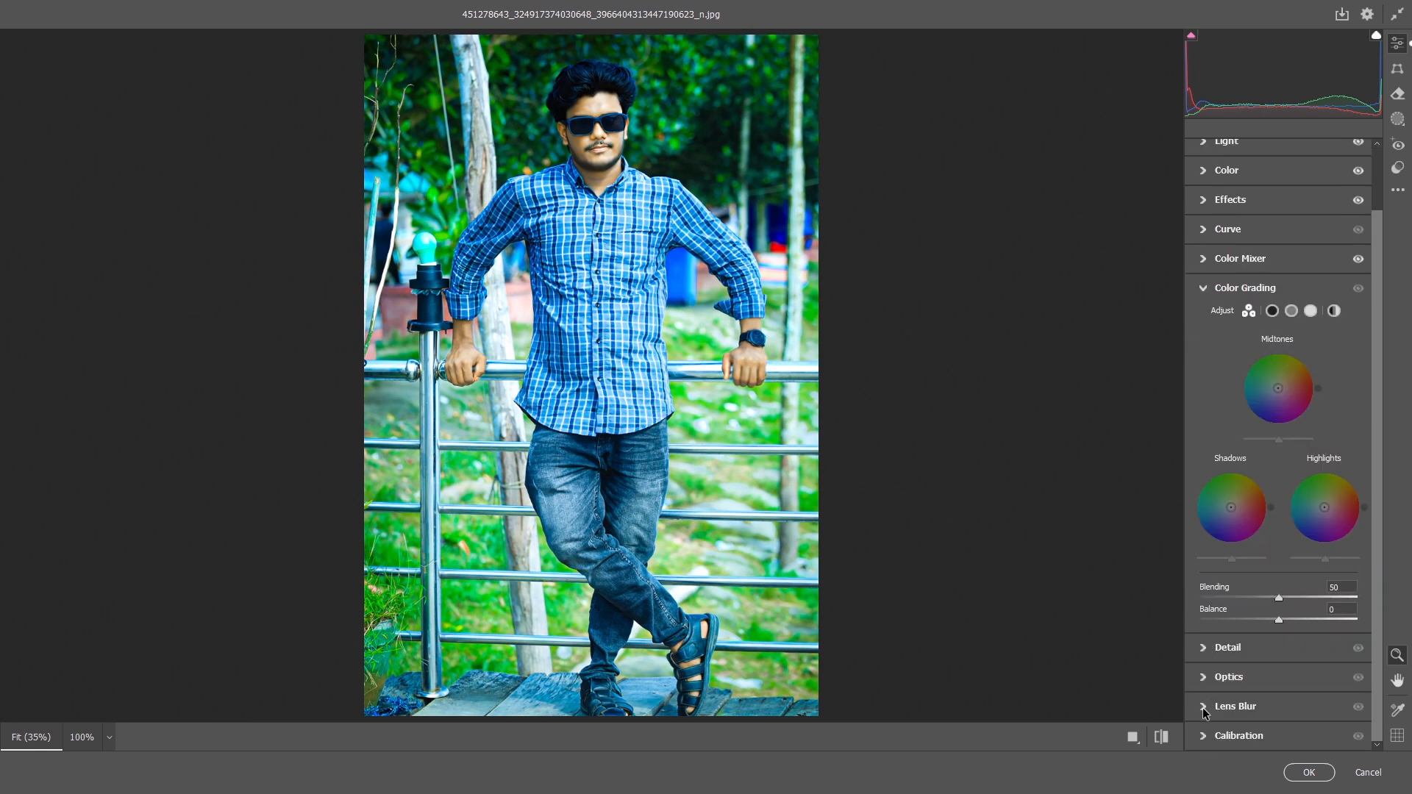
{"action": "left_click", "coordinate": [1206, 707]}
{"action": "left_click", "coordinate": [1203, 472]}
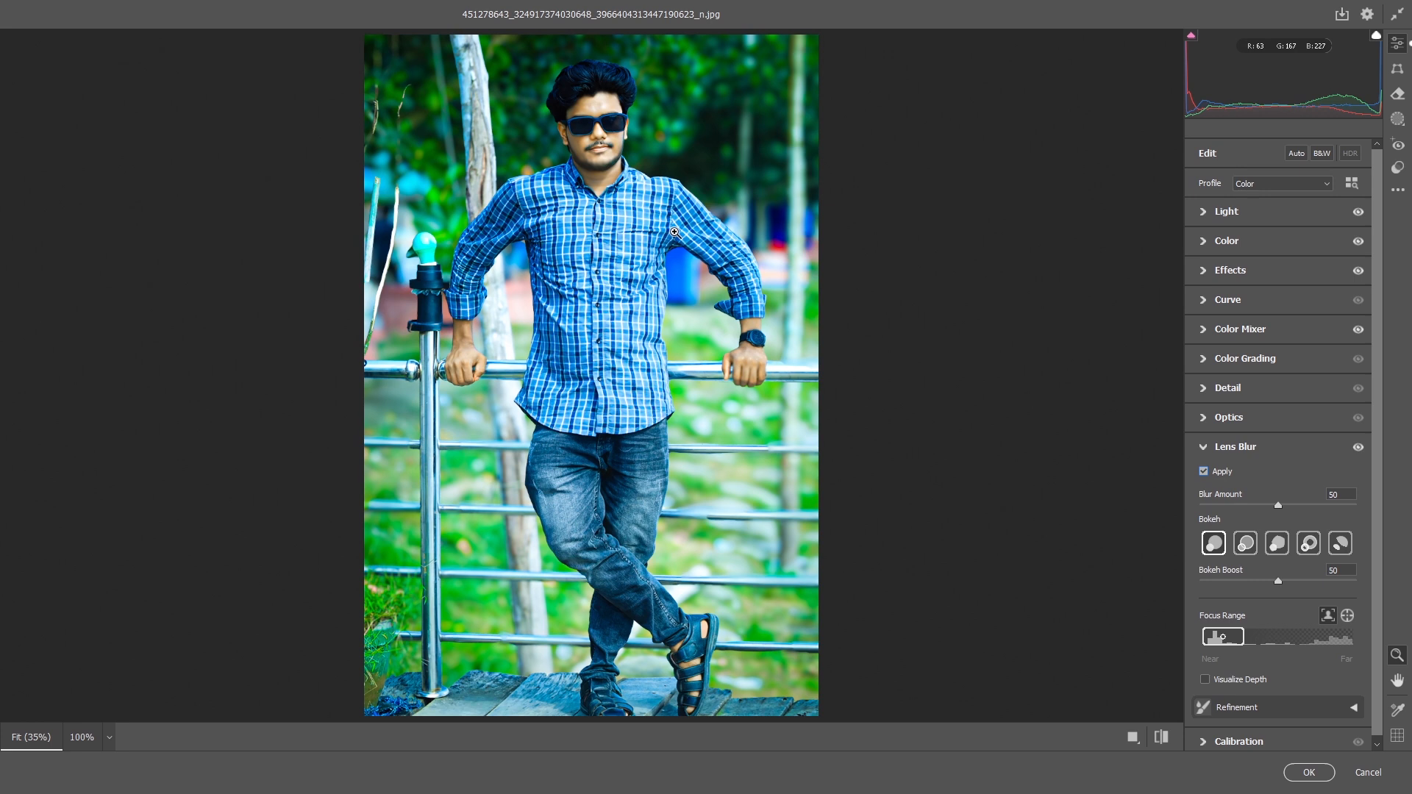
{"action": "scroll", "coordinate": [717, 203], "scroll_direction": "down", "scroll_amount": 2}
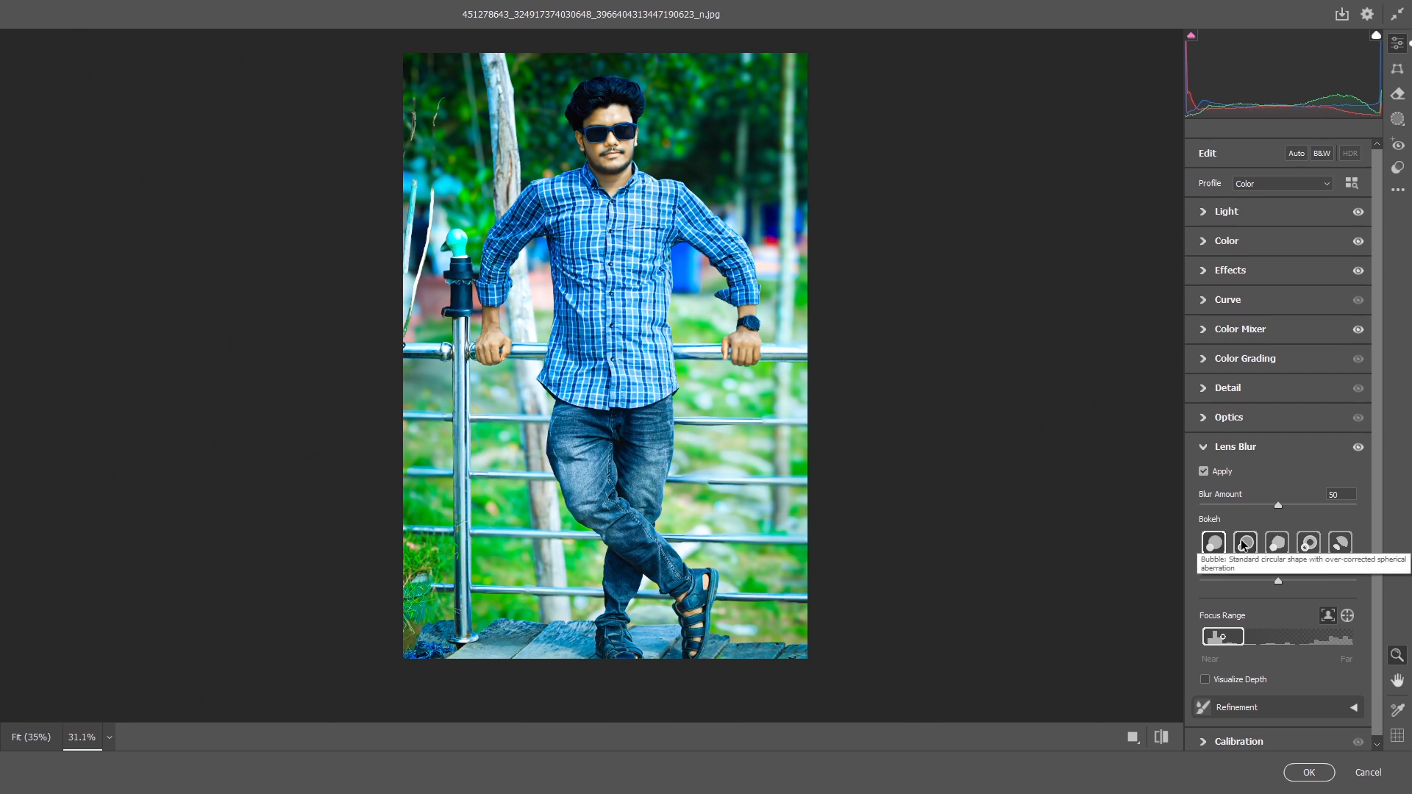
{"action": "left_click_drag", "start_coordinate": [1278, 505], "coordinate": [1250, 528]}
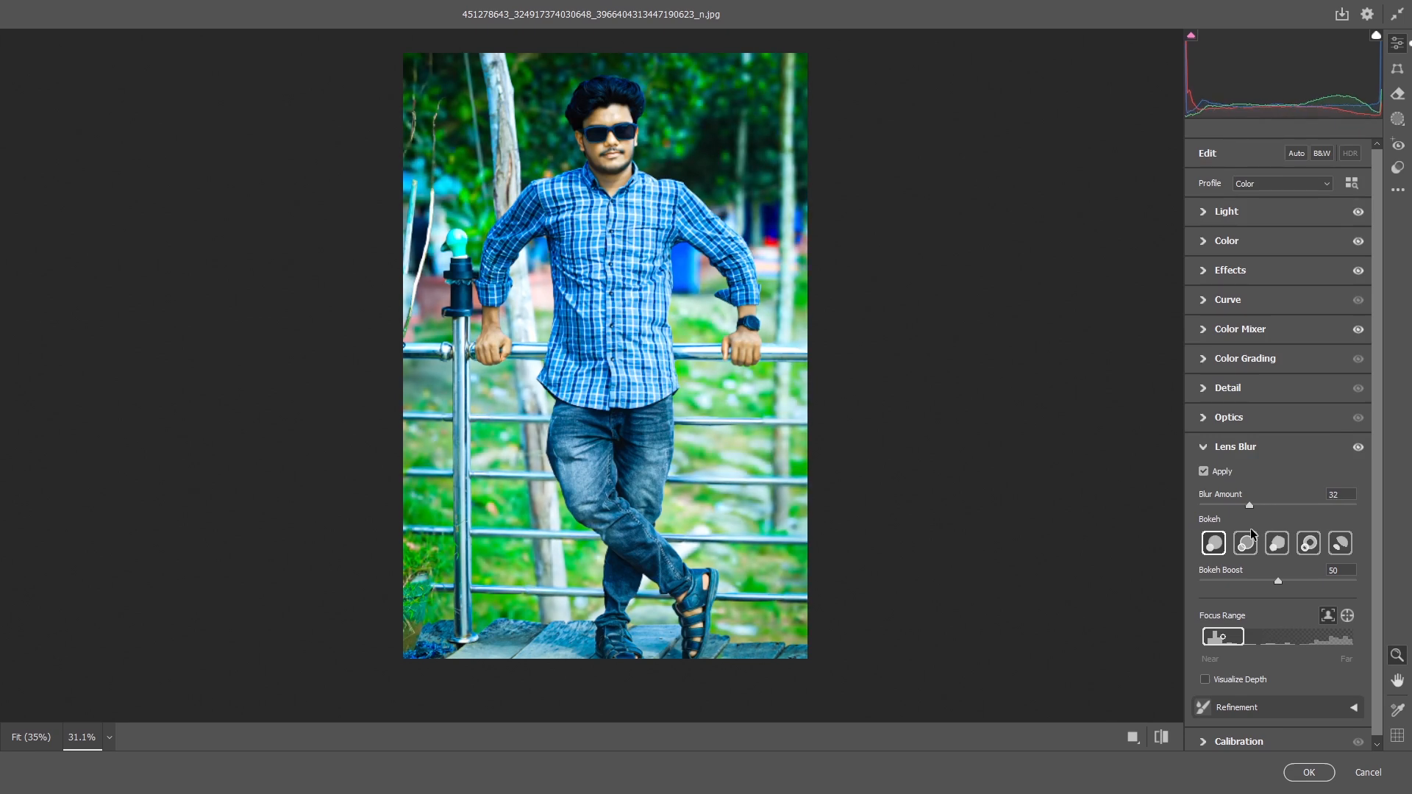
{"action": "left_click_drag", "start_coordinate": [1277, 584], "coordinate": [1319, 581]}
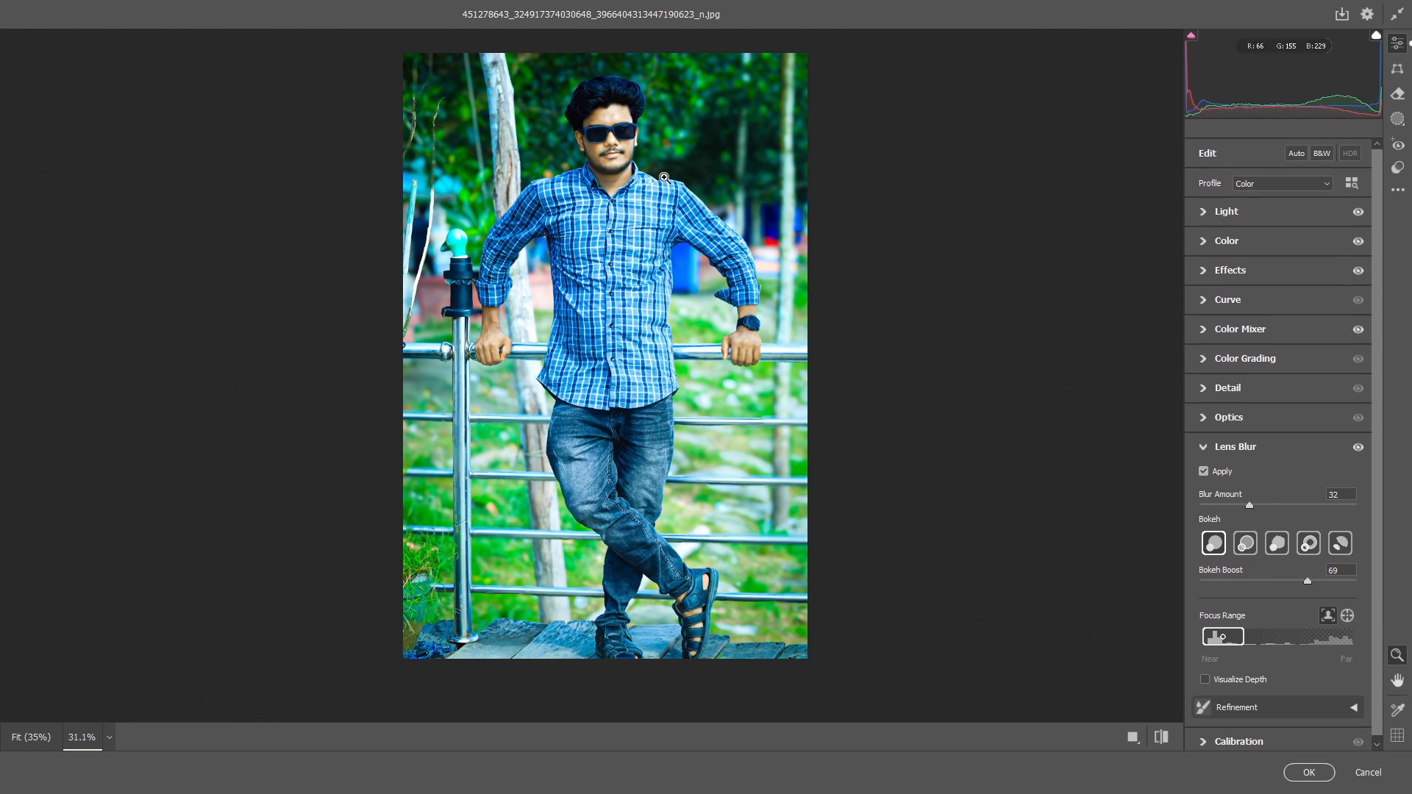
{"action": "left_click_drag", "start_coordinate": [1308, 580], "coordinate": [1302, 579]}
Commit the Camera Raw Filter adjustments to the layer.
{"action": "left_click_drag", "start_coordinate": [596, 101], "coordinate": [620, 261]}
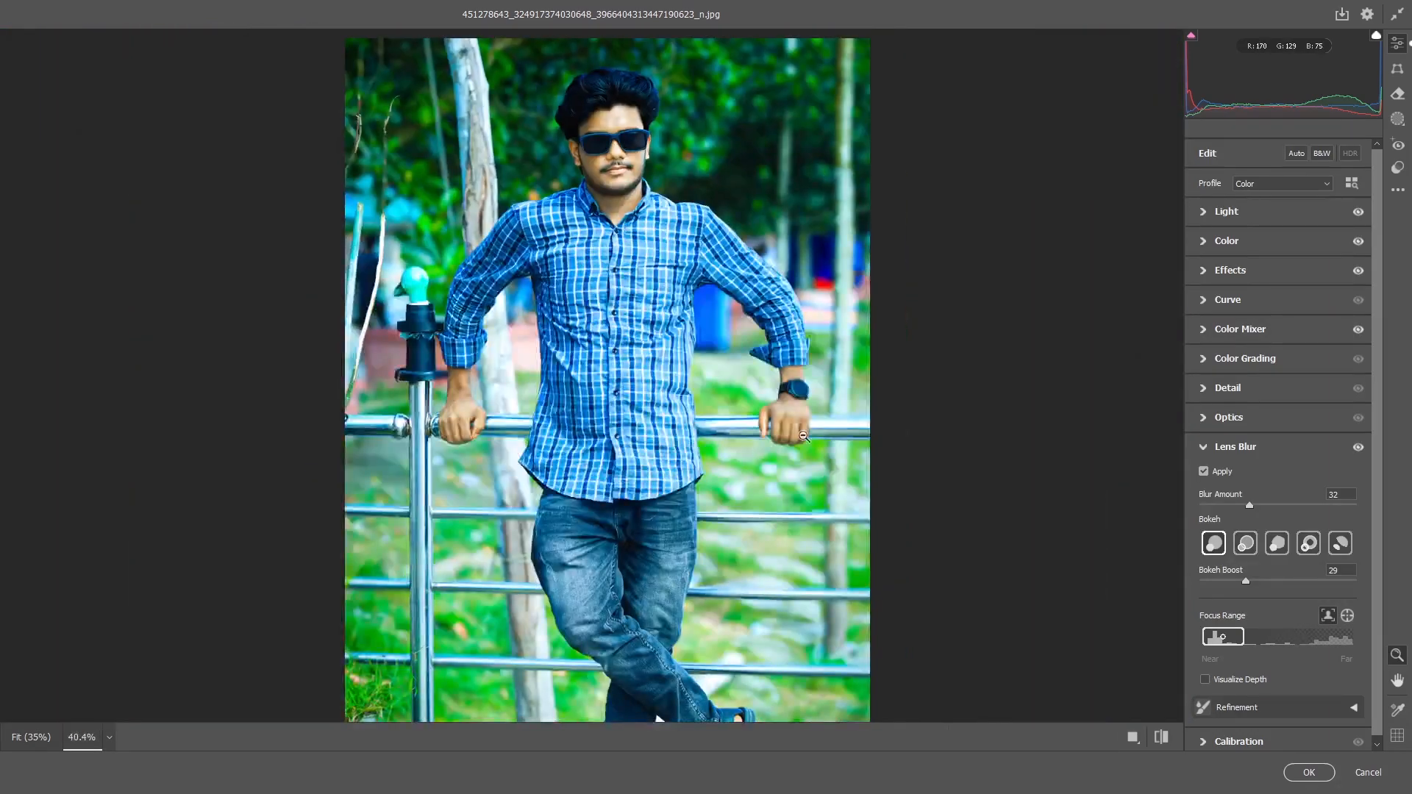
{"action": "left_click_drag", "start_coordinate": [803, 437], "coordinate": [866, 428]}
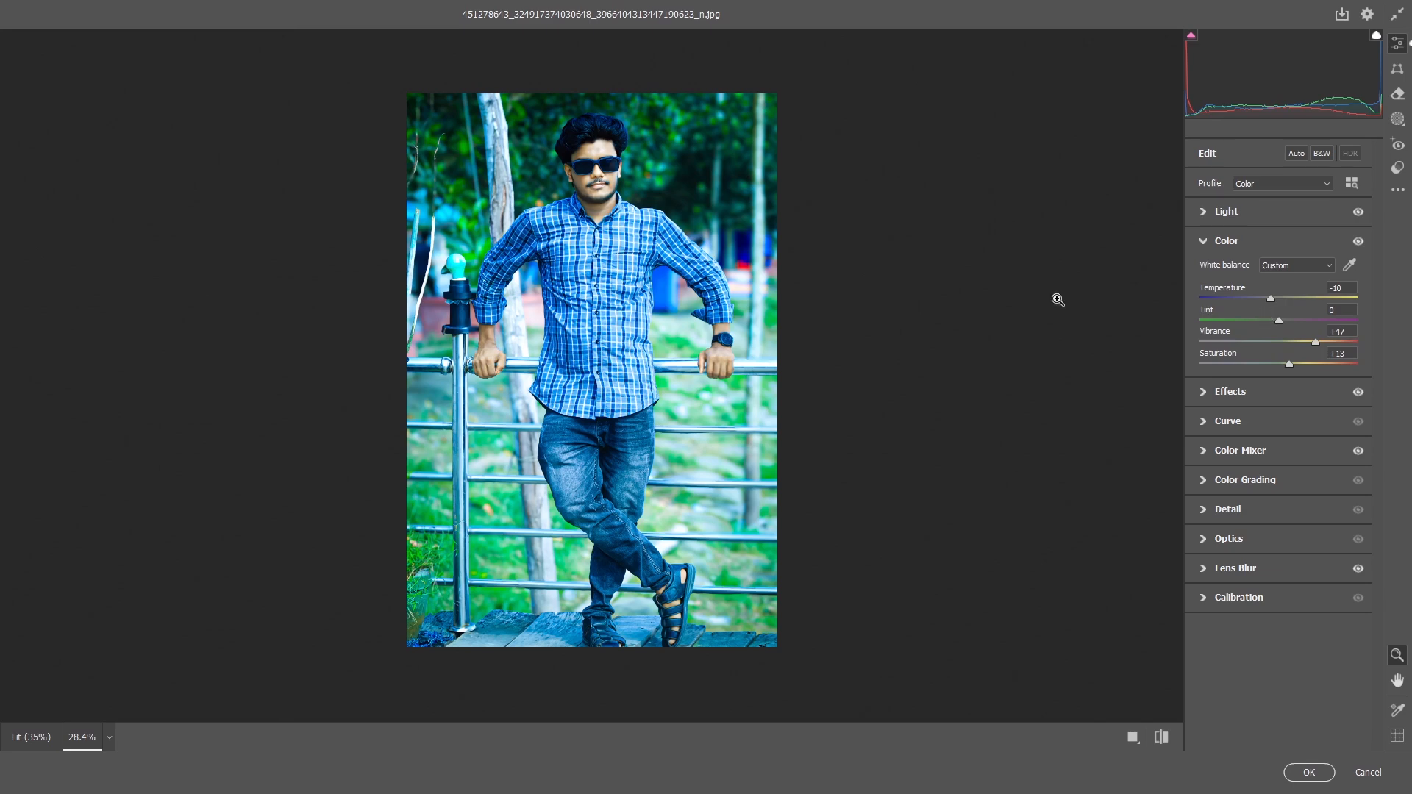
{"action": "left_click", "coordinate": [1309, 772]}
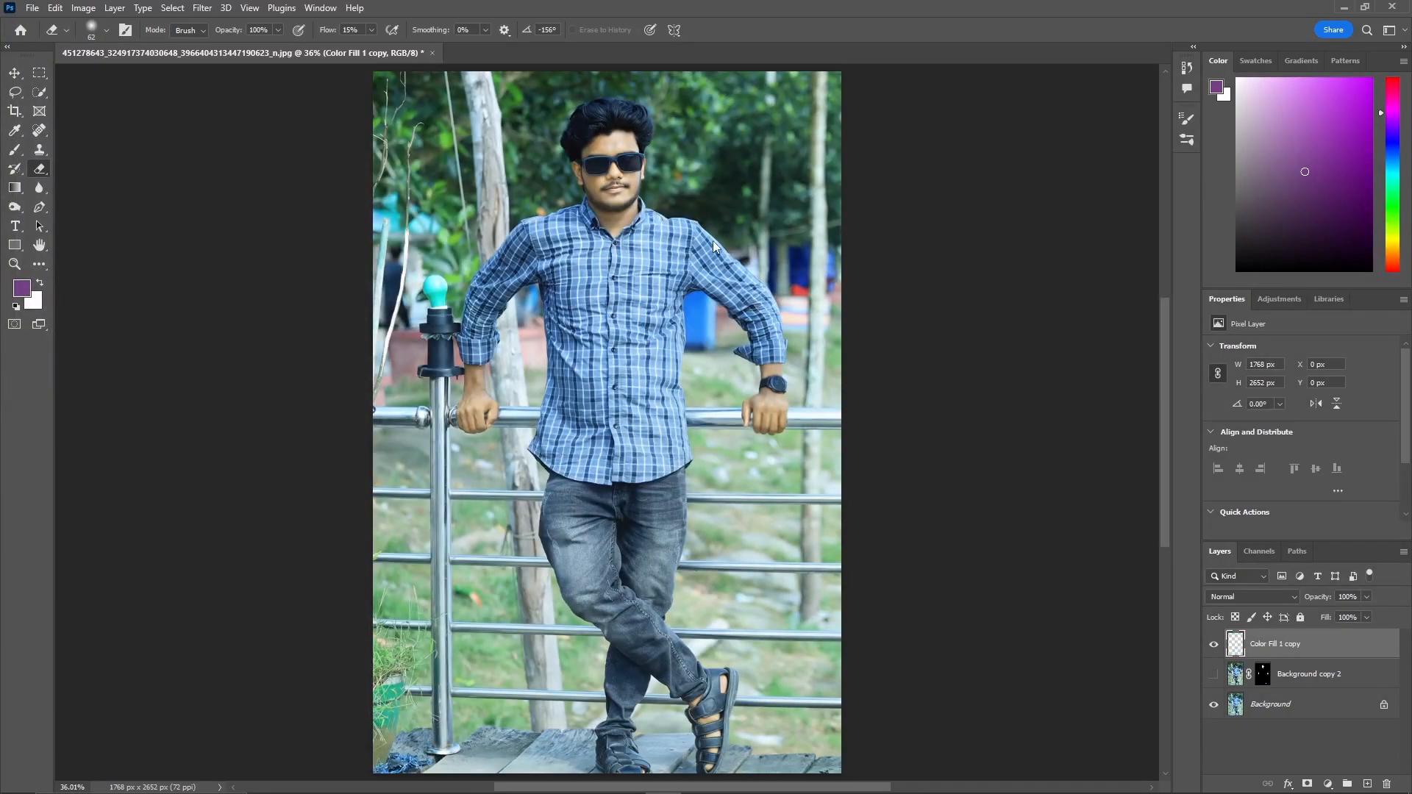
Toggle the graded layer's visibility to compare the image before and after.
{"action": "left_click", "coordinate": [14, 264]}
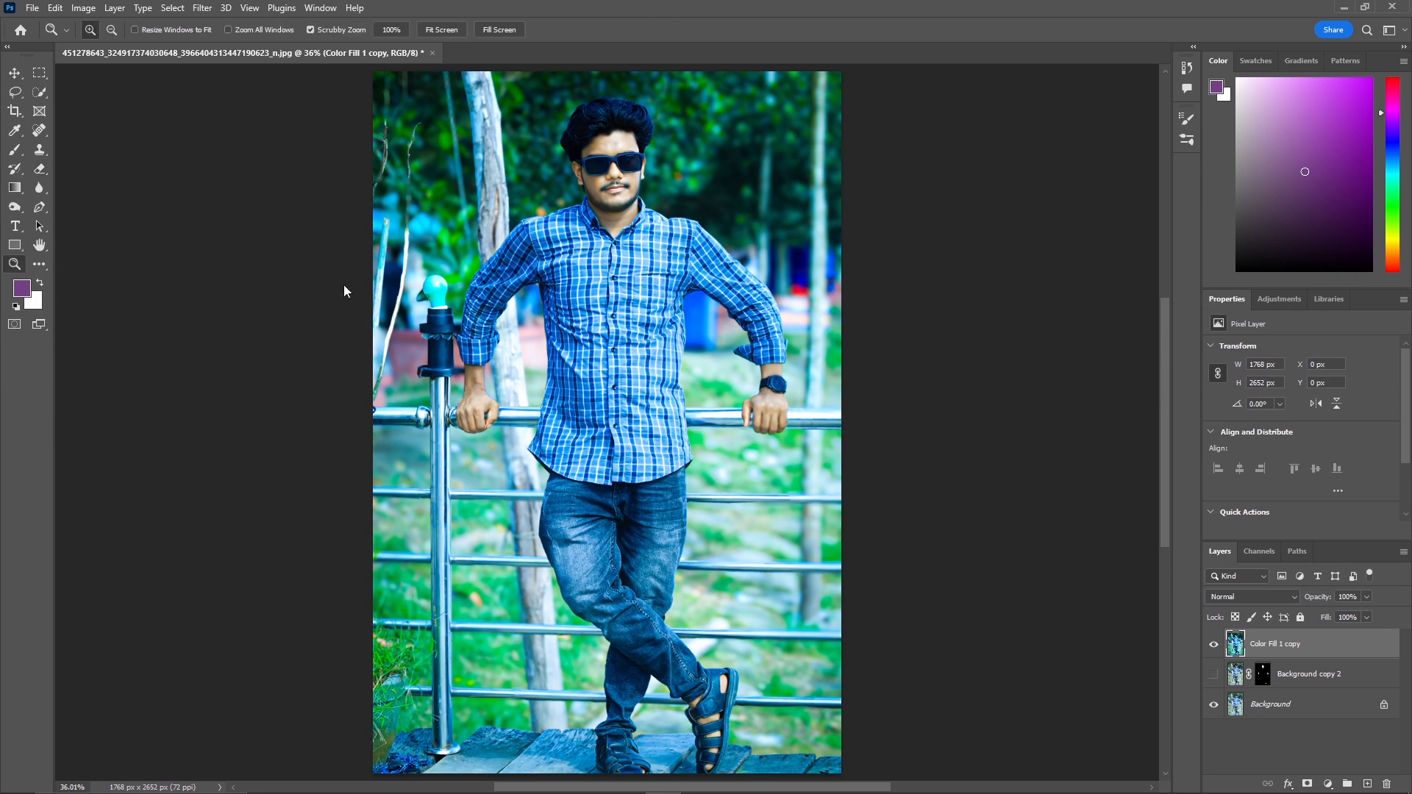
{"action": "left_click_drag", "start_coordinate": [441, 298], "coordinate": [412, 298]}
{"action": "left_click", "coordinate": [1212, 647]}
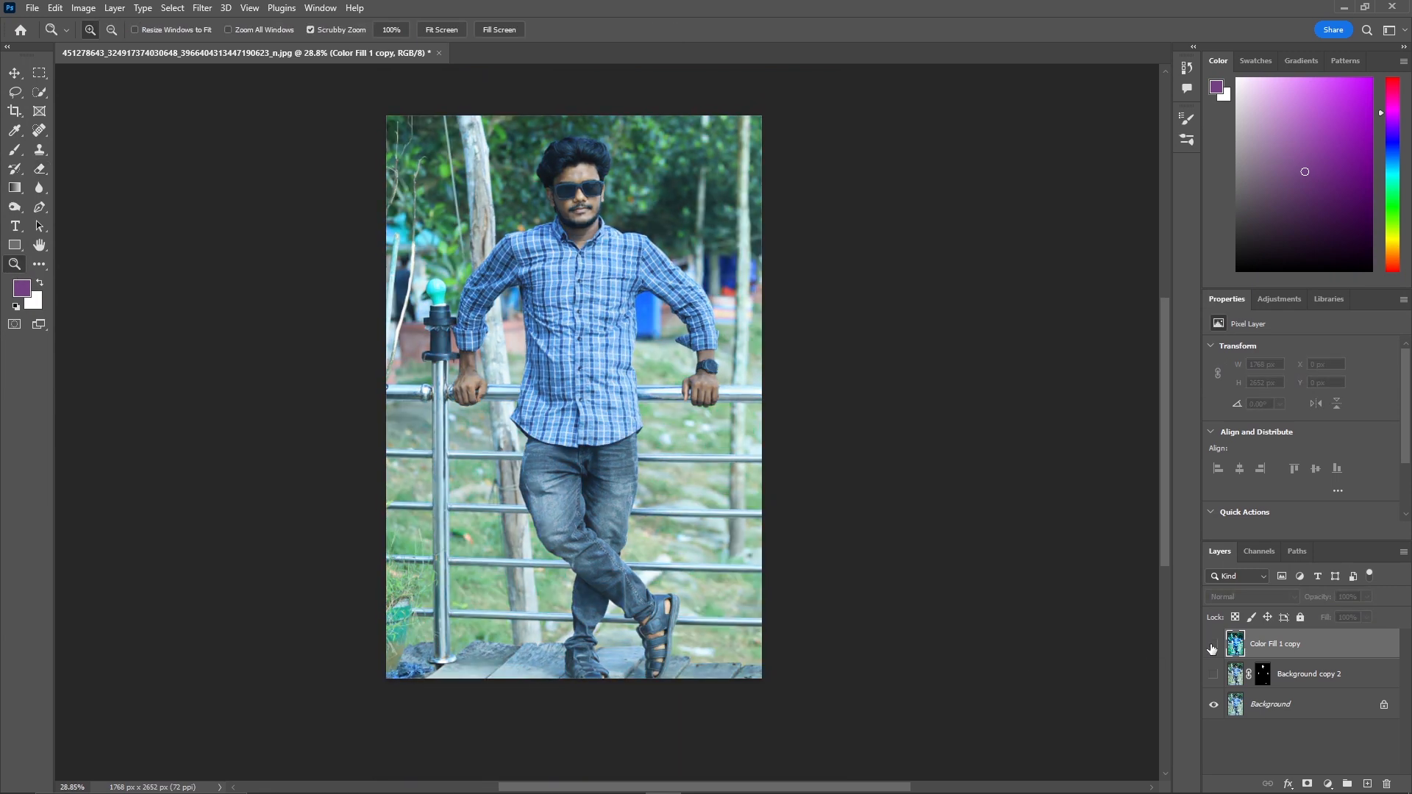
{"action": "left_click", "coordinate": [1211, 647]}
{"action": "left_click", "coordinate": [1212, 647]}
{"action": "left_click", "coordinate": [1212, 647]}
{"action": "left_click", "coordinate": [1212, 647]}
{"action": "left_click", "coordinate": [1212, 647]}
Remove the shiny spots on the back of the hand with the Spot Healing Brush.
{"action": "left_click_drag", "start_coordinate": [544, 270], "coordinate": [547, 271]}
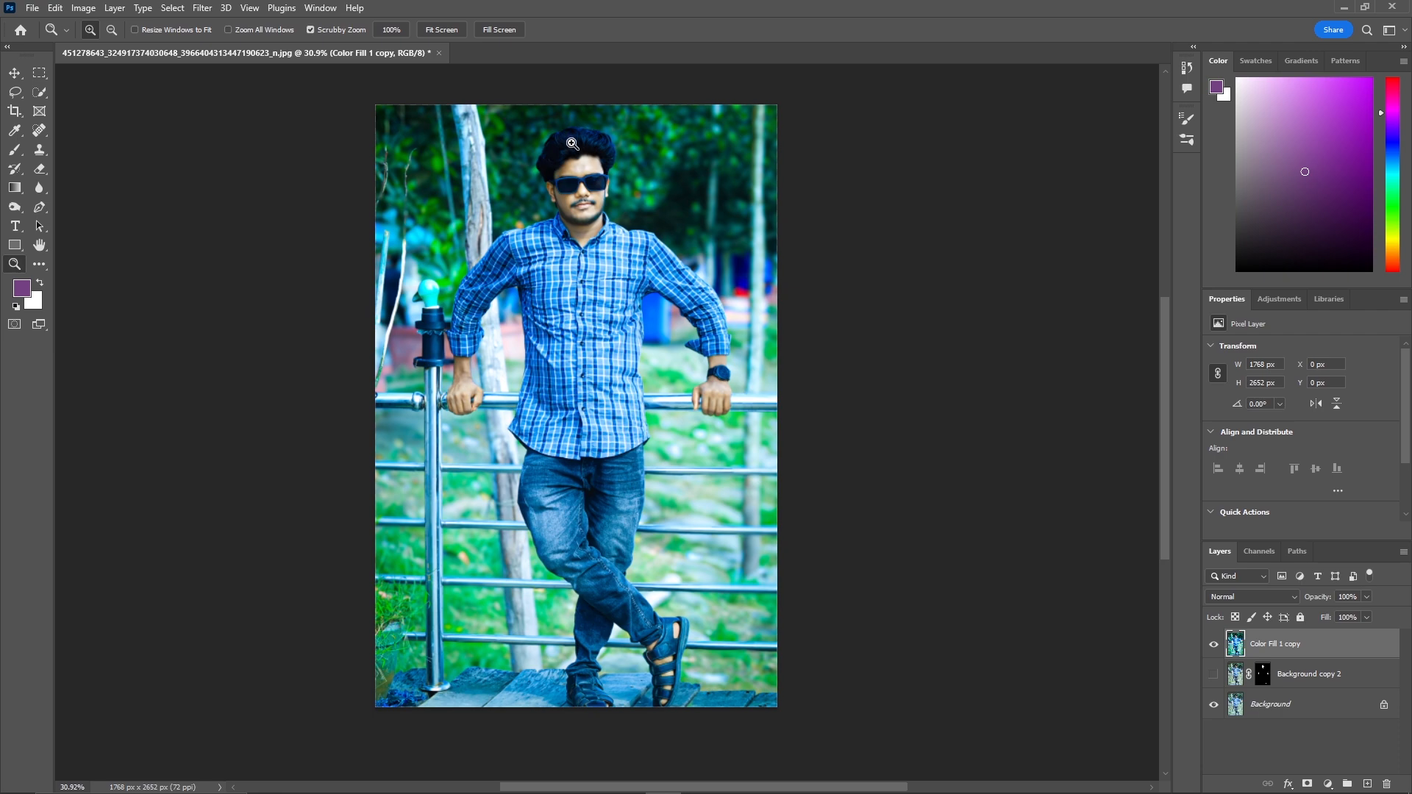
{"action": "left_click_drag", "start_coordinate": [570, 141], "coordinate": [574, 218]}
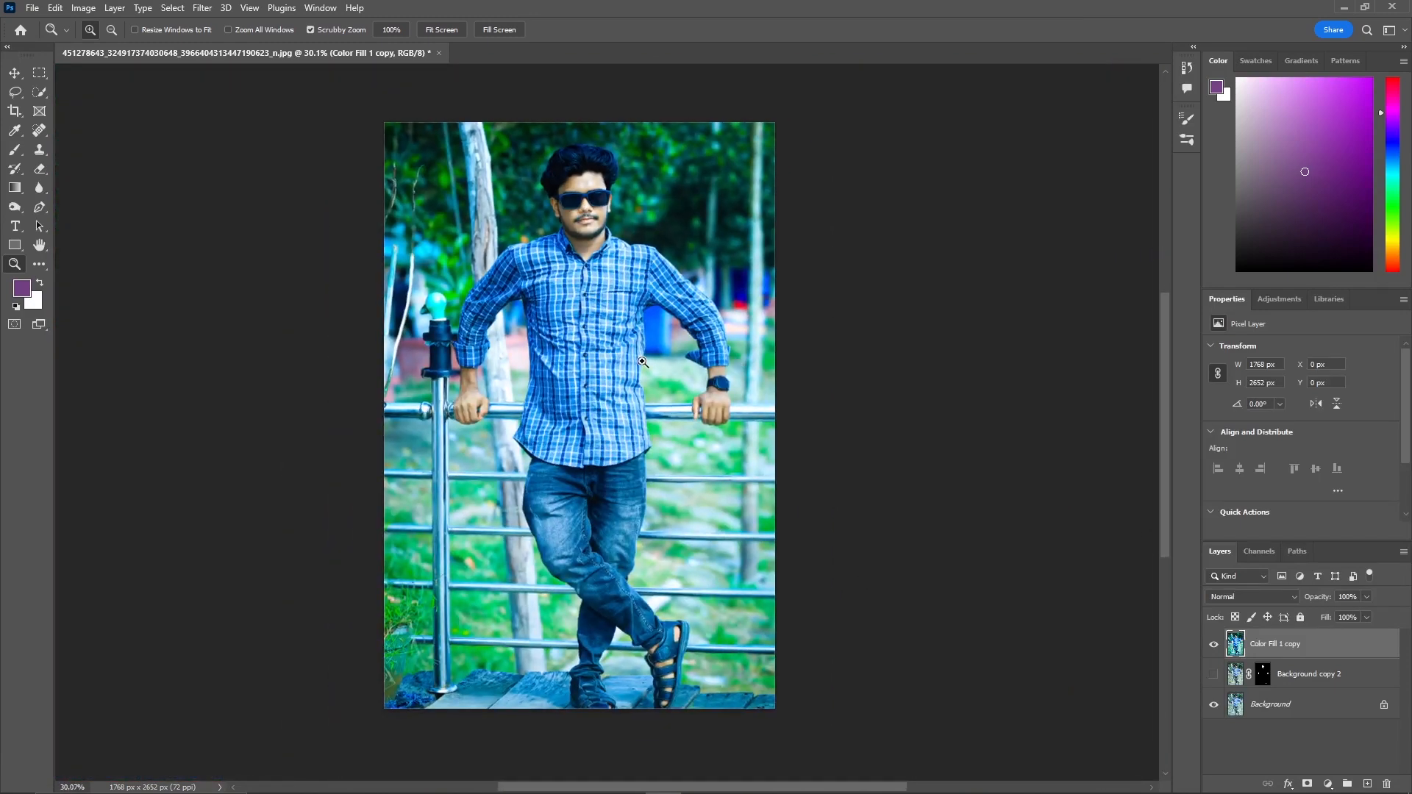
{"action": "left_click_drag", "start_coordinate": [648, 174], "coordinate": [721, 139]}
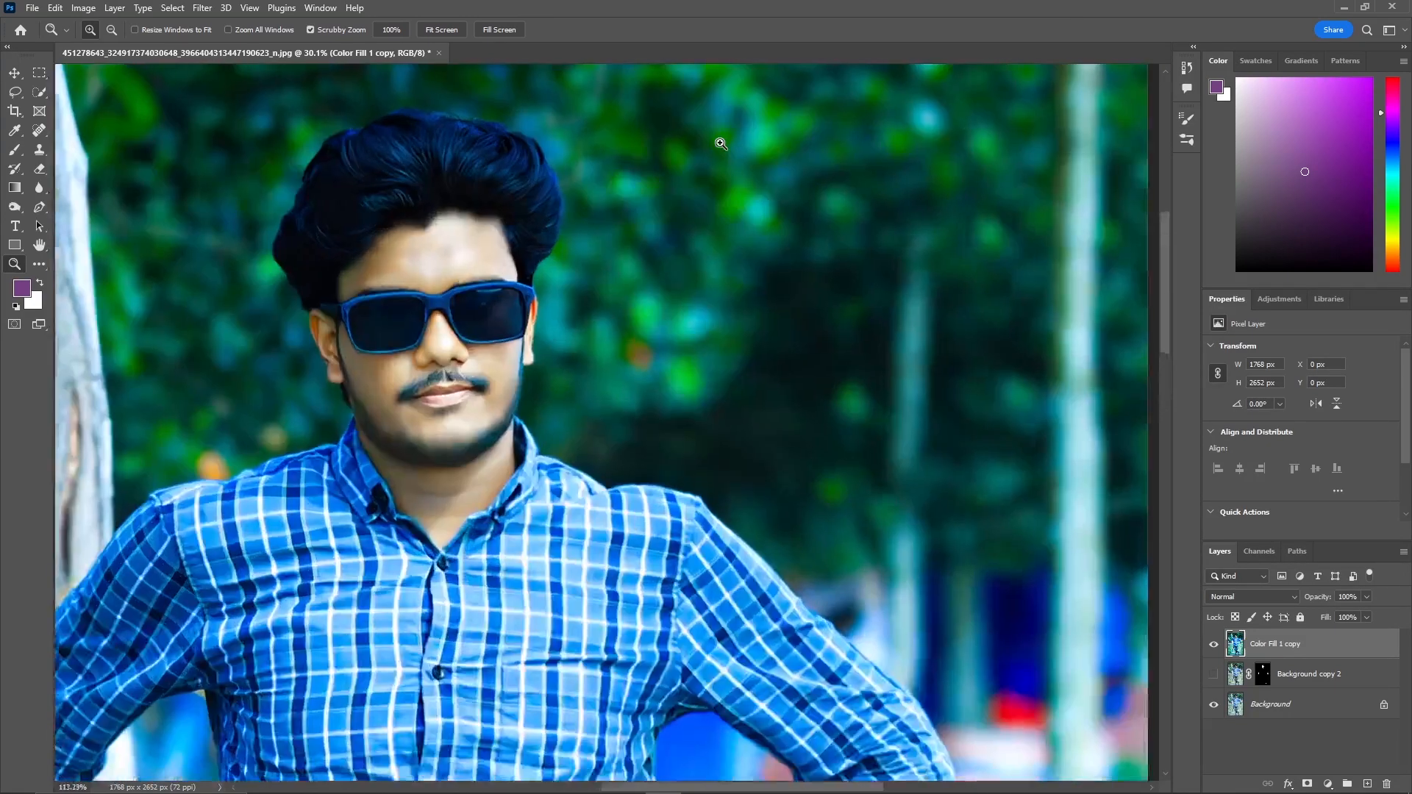
{"action": "left_click_drag", "start_coordinate": [372, 247], "coordinate": [313, 304]}
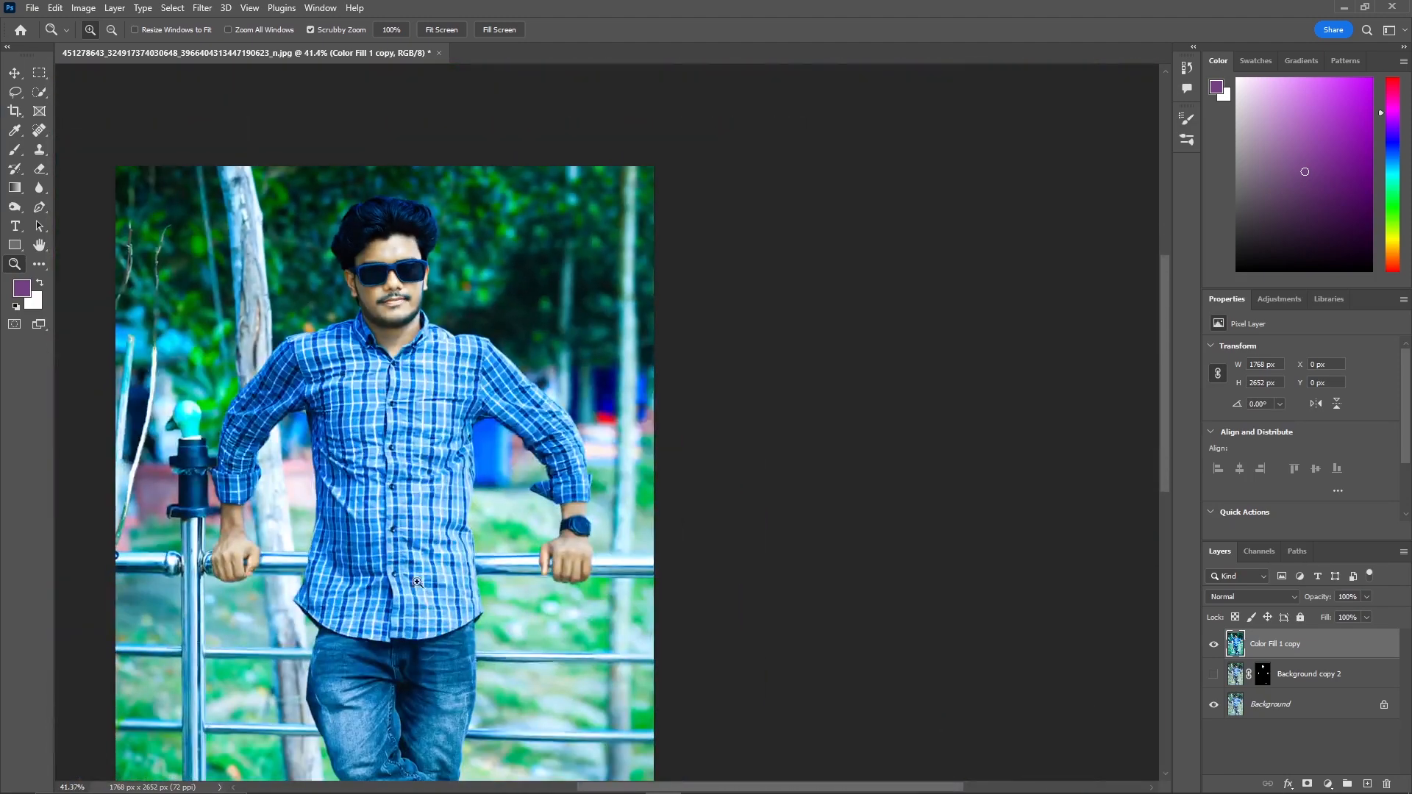
{"action": "left_click_drag", "start_coordinate": [518, 557], "coordinate": [743, 539]}
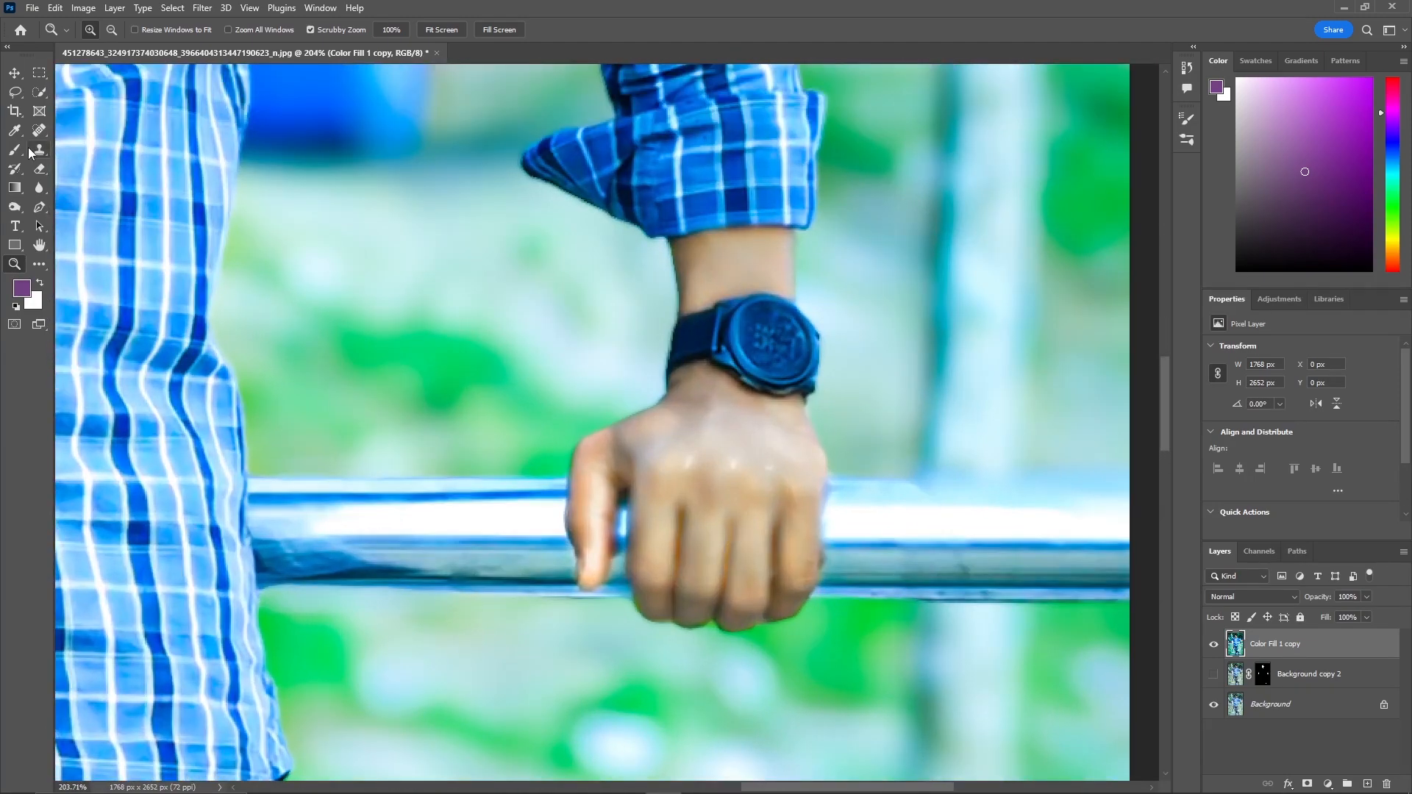
{"action": "left_click", "coordinate": [30, 93]}
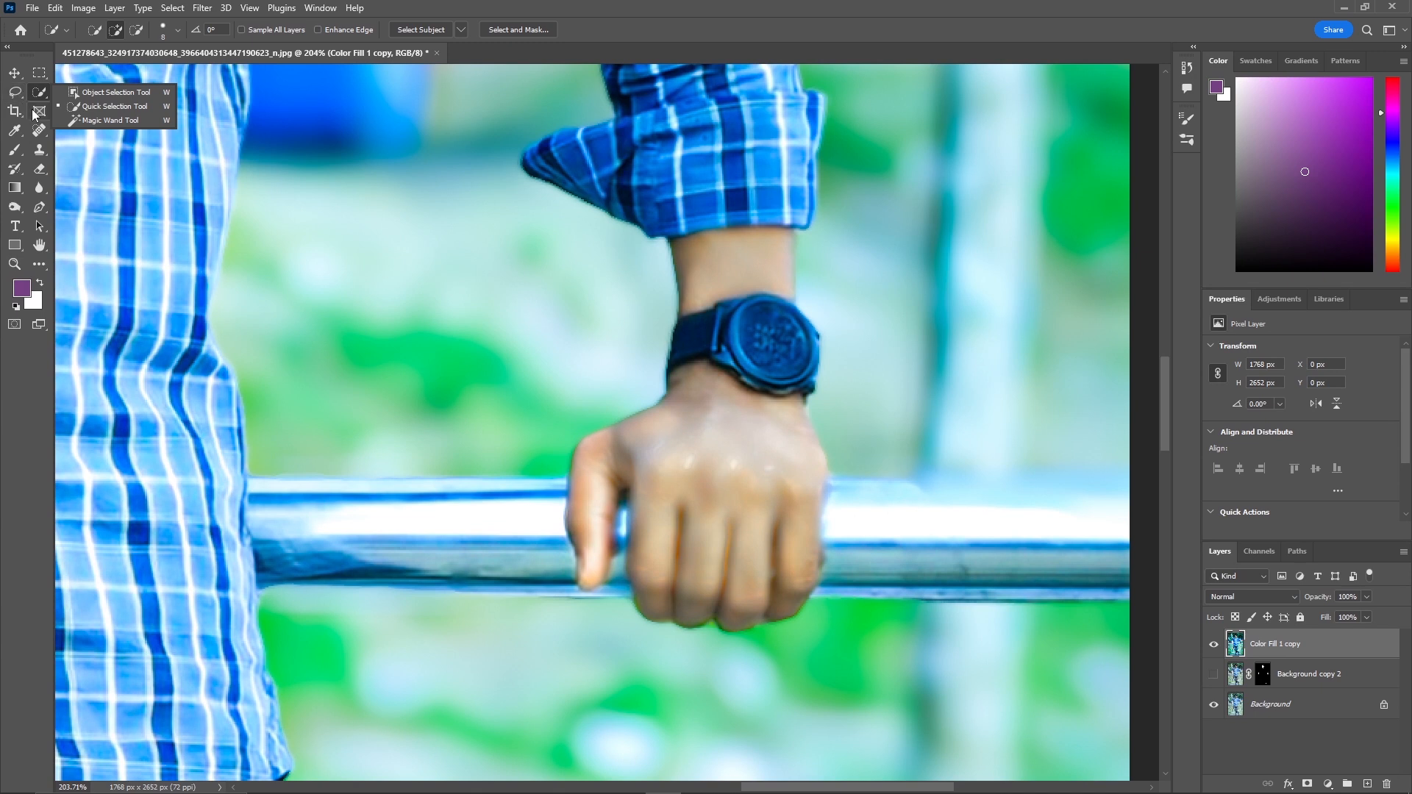
{"action": "left_click", "coordinate": [39, 130]}
{"action": "left_click", "coordinate": [102, 131]}
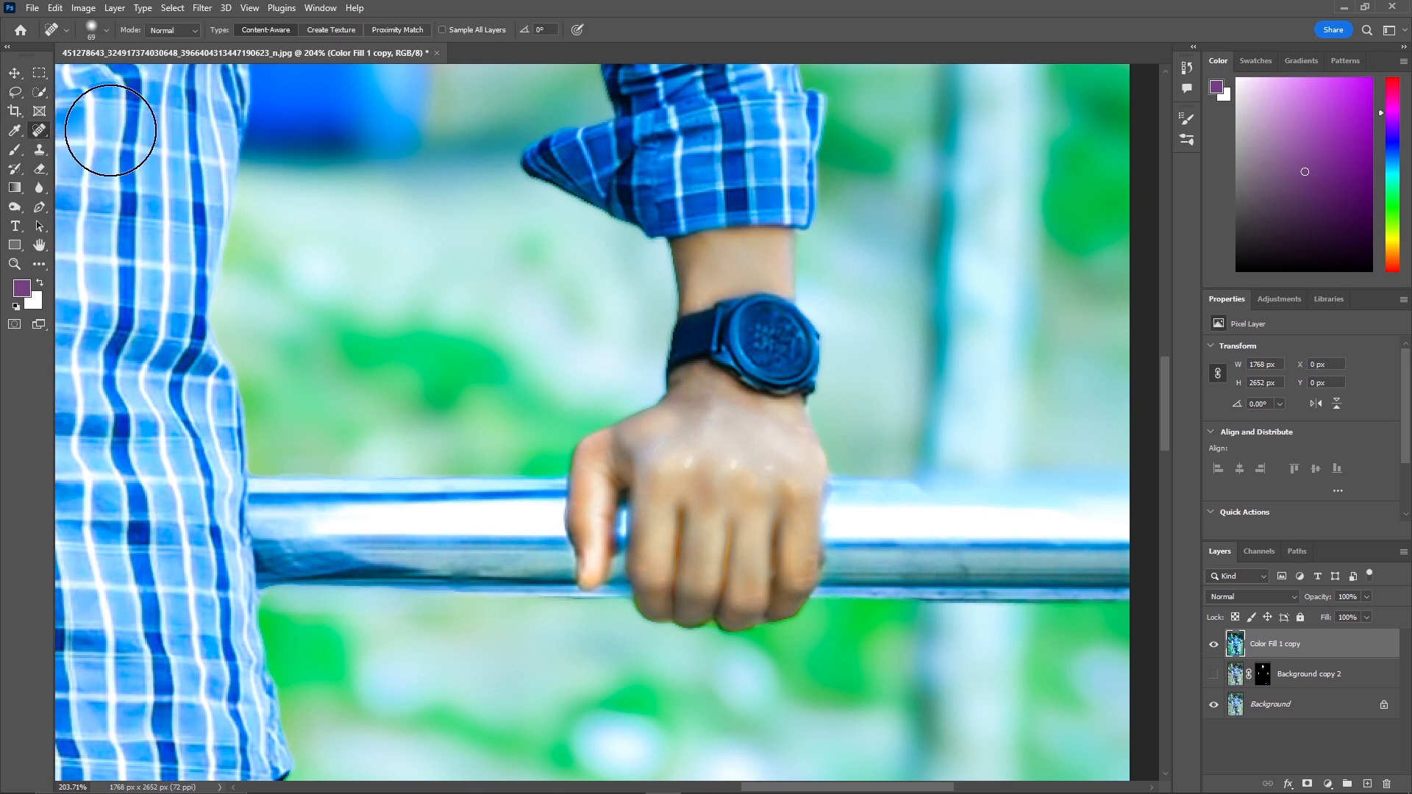
{"action": "left_click", "coordinate": [44, 133]}
{"action": "left_click", "coordinate": [102, 131]}
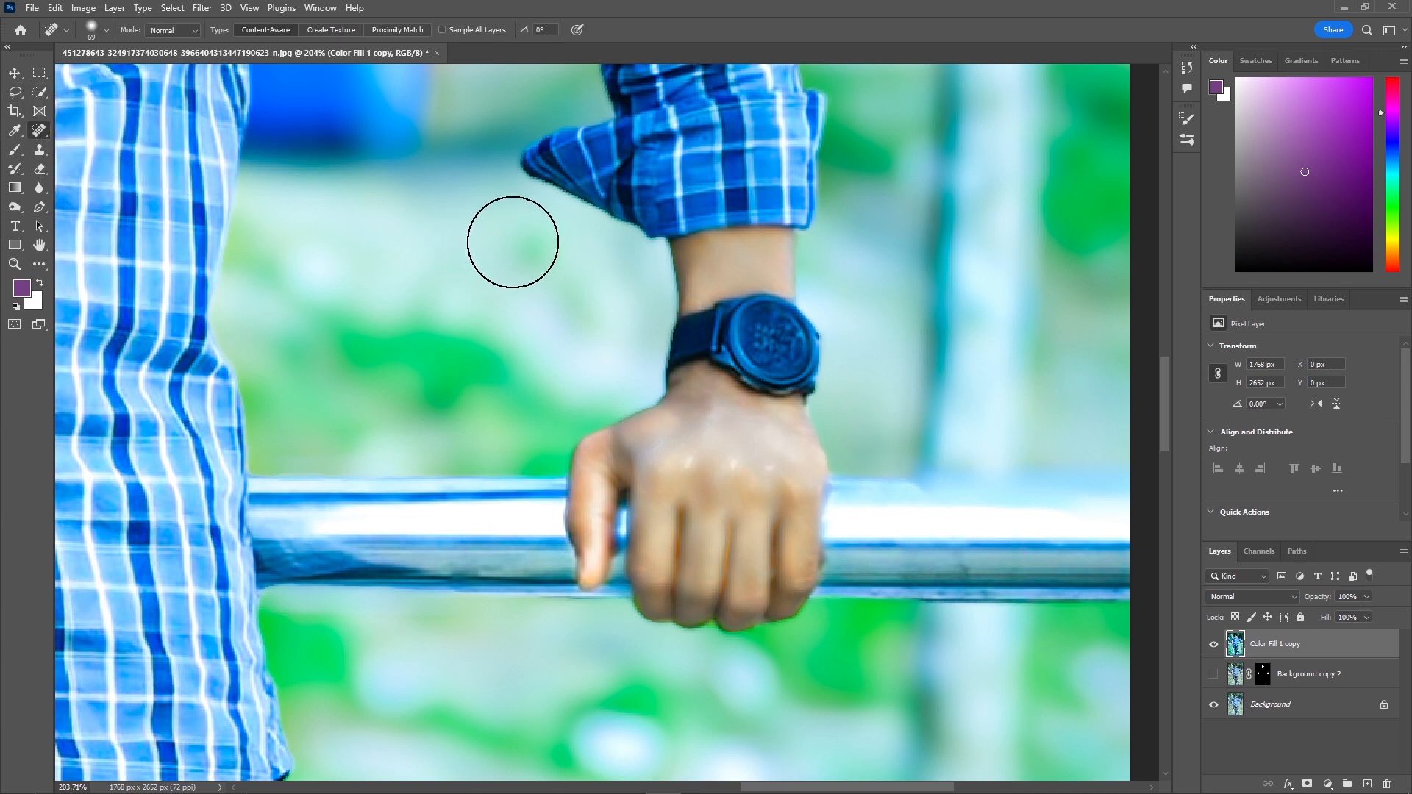
{"action": "mouse_move", "coordinate": [739, 321]}
{"action": "left_mouse_down"}
{"action": "mouse_move", "coordinate": [719, 325]}
{"action": "mouse_move", "coordinate": [710, 143]}
{"action": "mouse_move", "coordinate": [641, 635]}
{"action": "mouse_move", "coordinate": [715, 338]}
{"action": "left_mouse_up"}
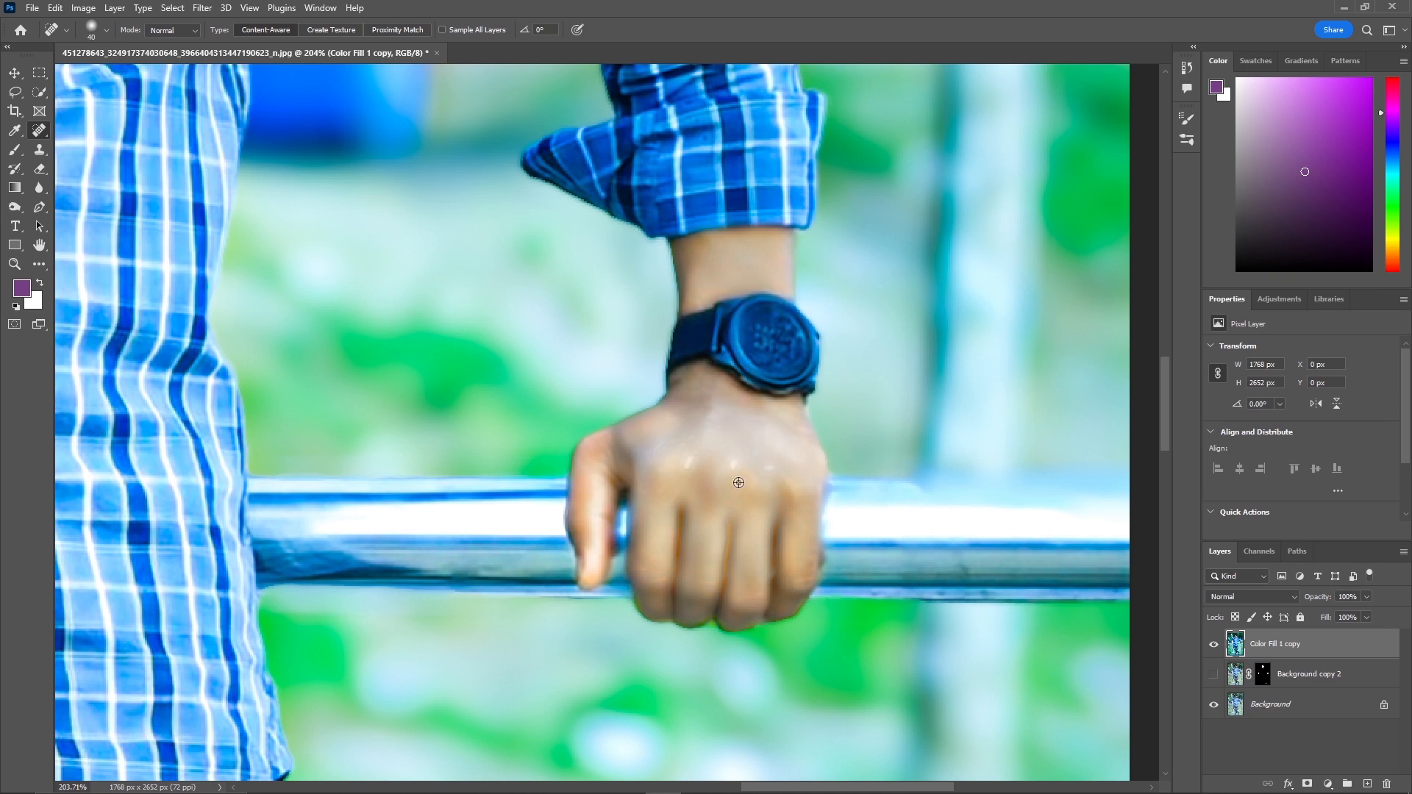
{"action": "left_click_drag", "start_coordinate": [739, 483], "coordinate": [747, 478]}
{"action": "scroll", "coordinate": [746, 478], "scroll_direction": "up", "scroll_amount": 5}
{"action": "left_click", "coordinate": [892, 473]}
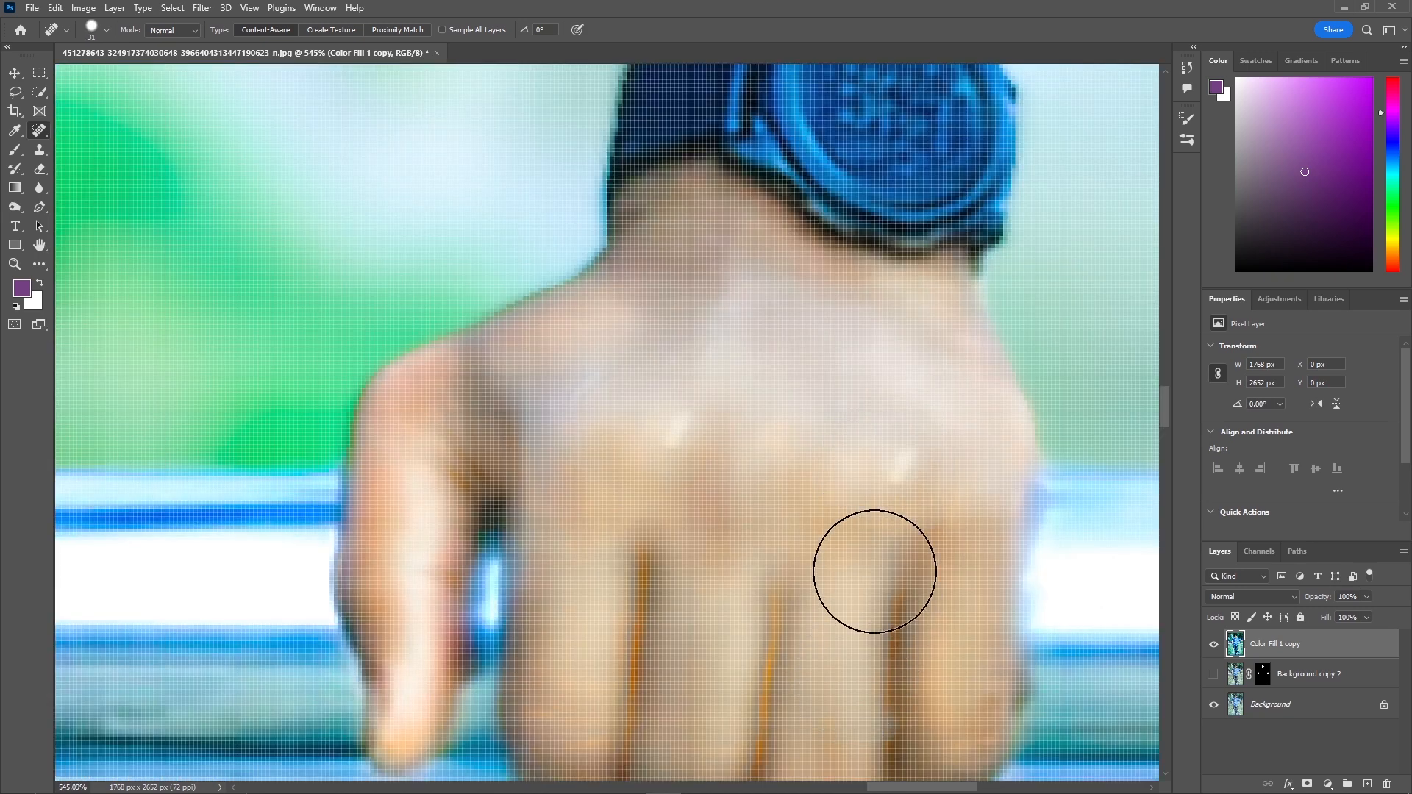
{"action": "left_click", "coordinate": [898, 471]}
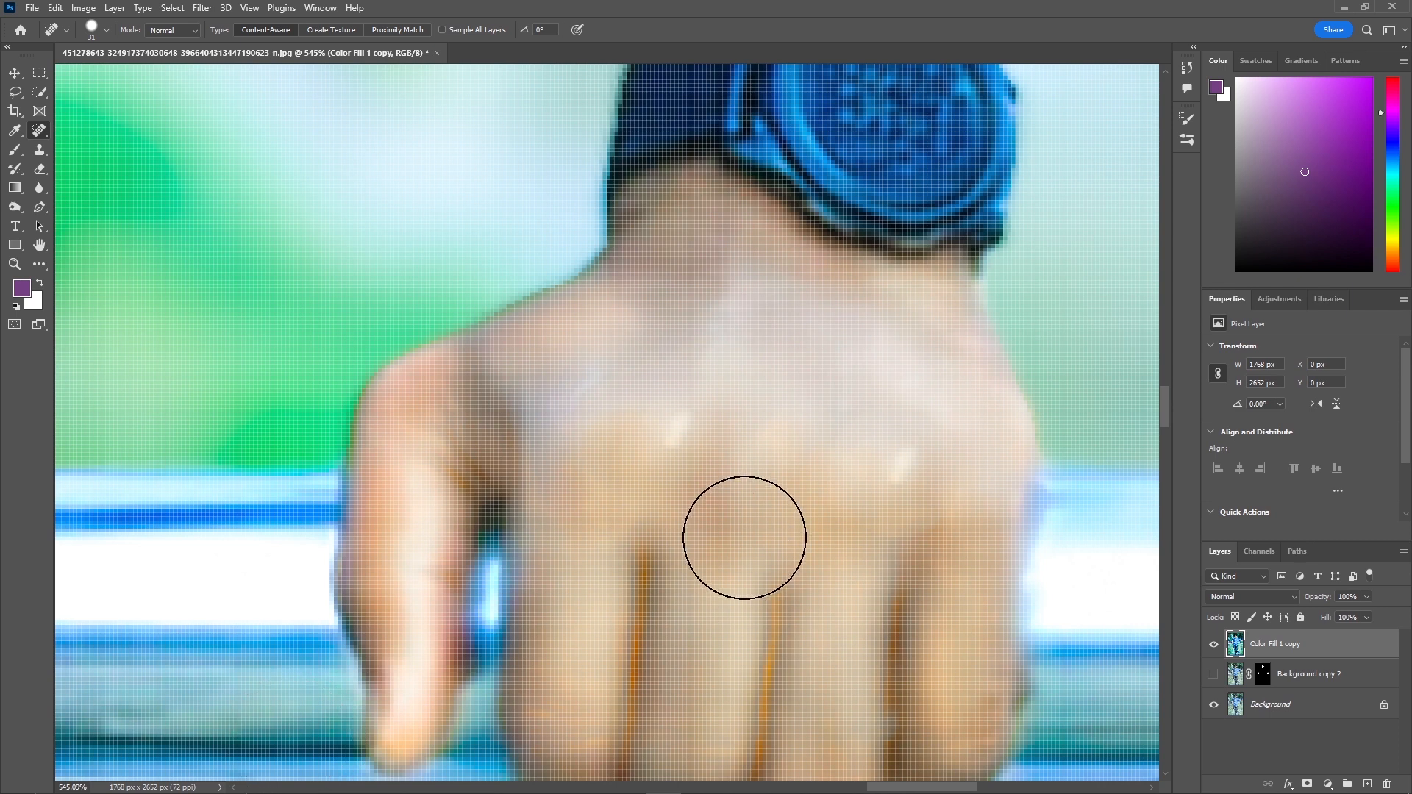
{"action": "left_click", "coordinate": [705, 442]}
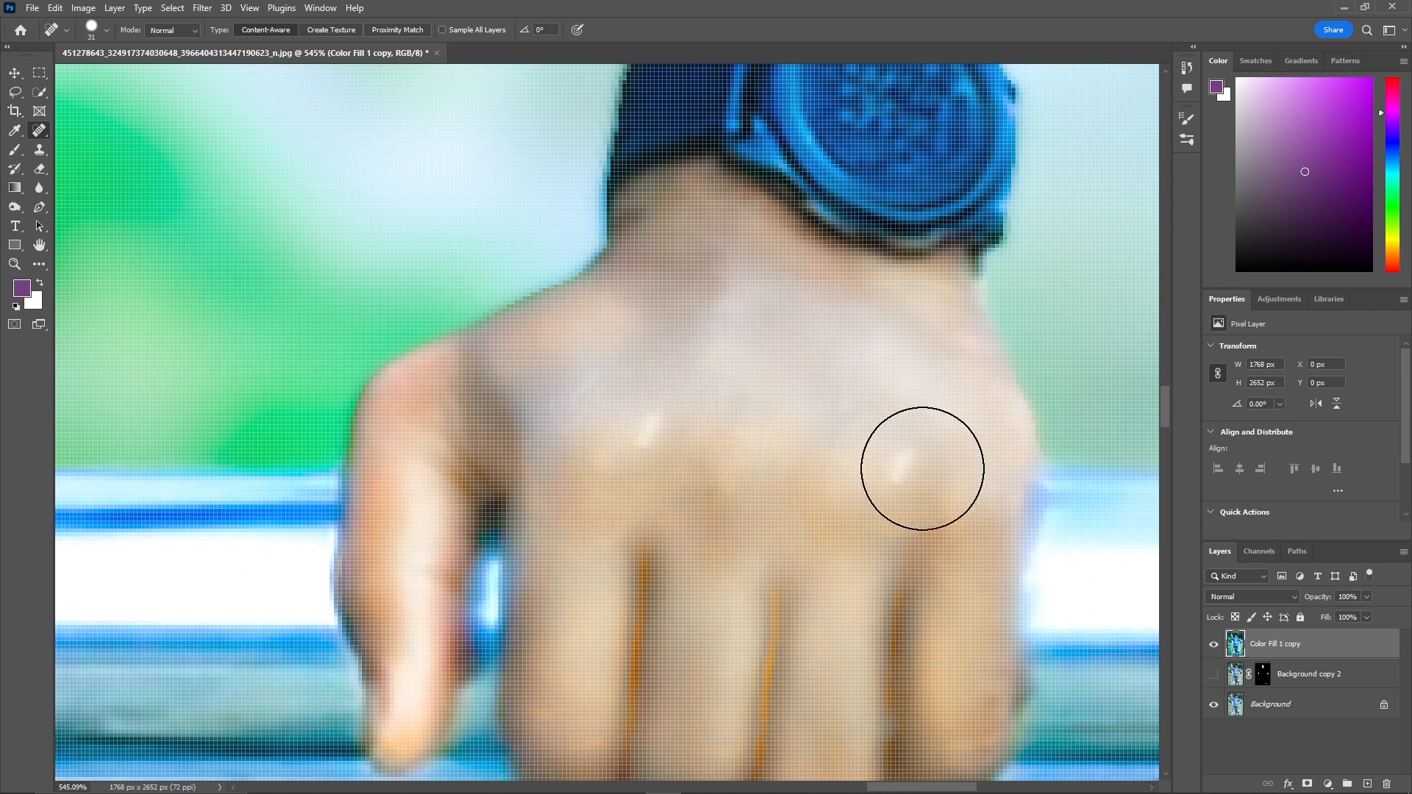
{"action": "left_click", "coordinate": [921, 469]}
{"action": "left_click", "coordinate": [646, 430]}
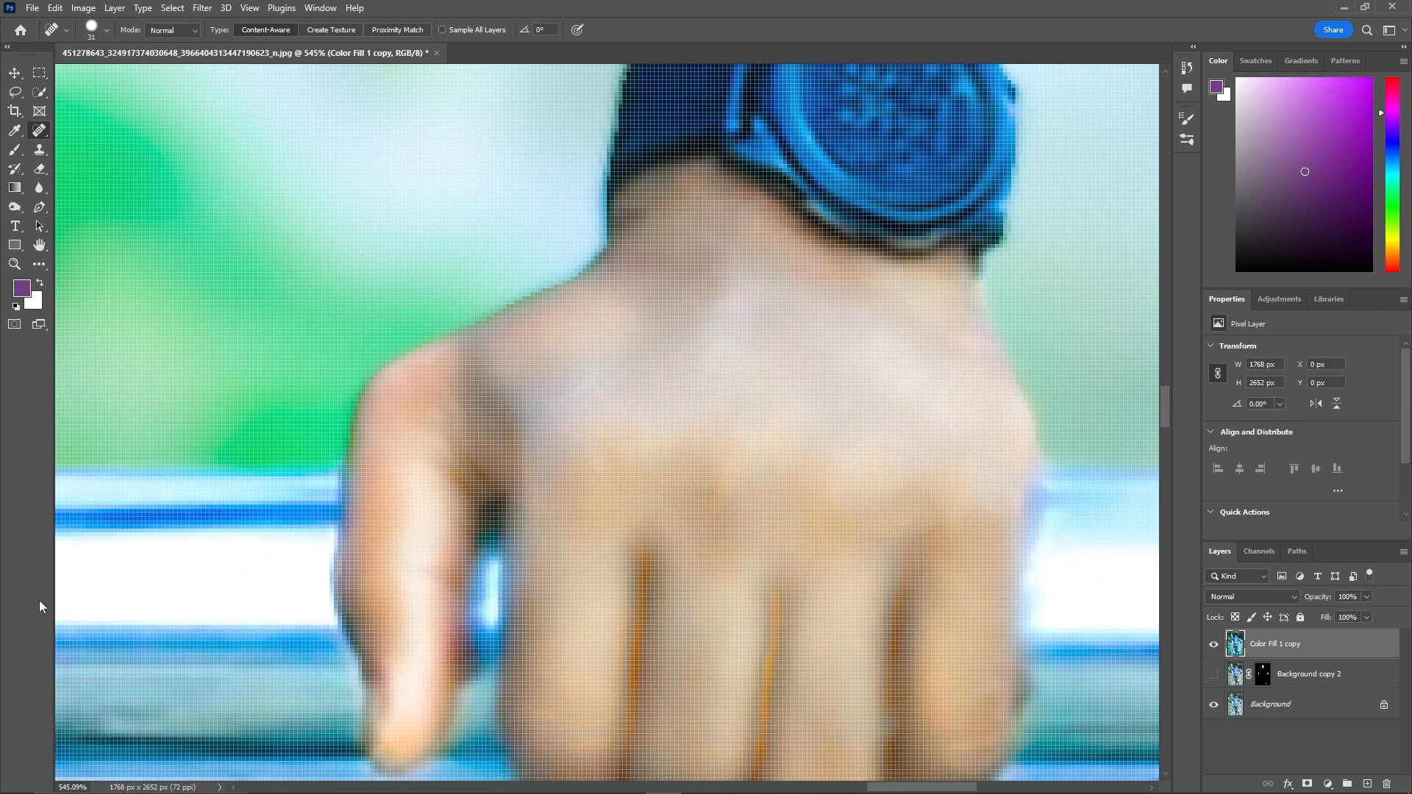
Deselect the layer and inspect the finished portrait at 100% zoom.
{"action": "key", "text": "z"}
{"action": "mouse_move", "coordinate": [643, 482]}
{"action": "left_mouse_down"}
{"action": "mouse_move", "coordinate": [561, 541]}
{"action": "mouse_move", "coordinate": [455, 437]}
{"action": "mouse_move", "coordinate": [628, 393]}
{"action": "mouse_move", "coordinate": [518, 484]}
{"action": "left_mouse_up"}
{"action": "key", "text": "j"}
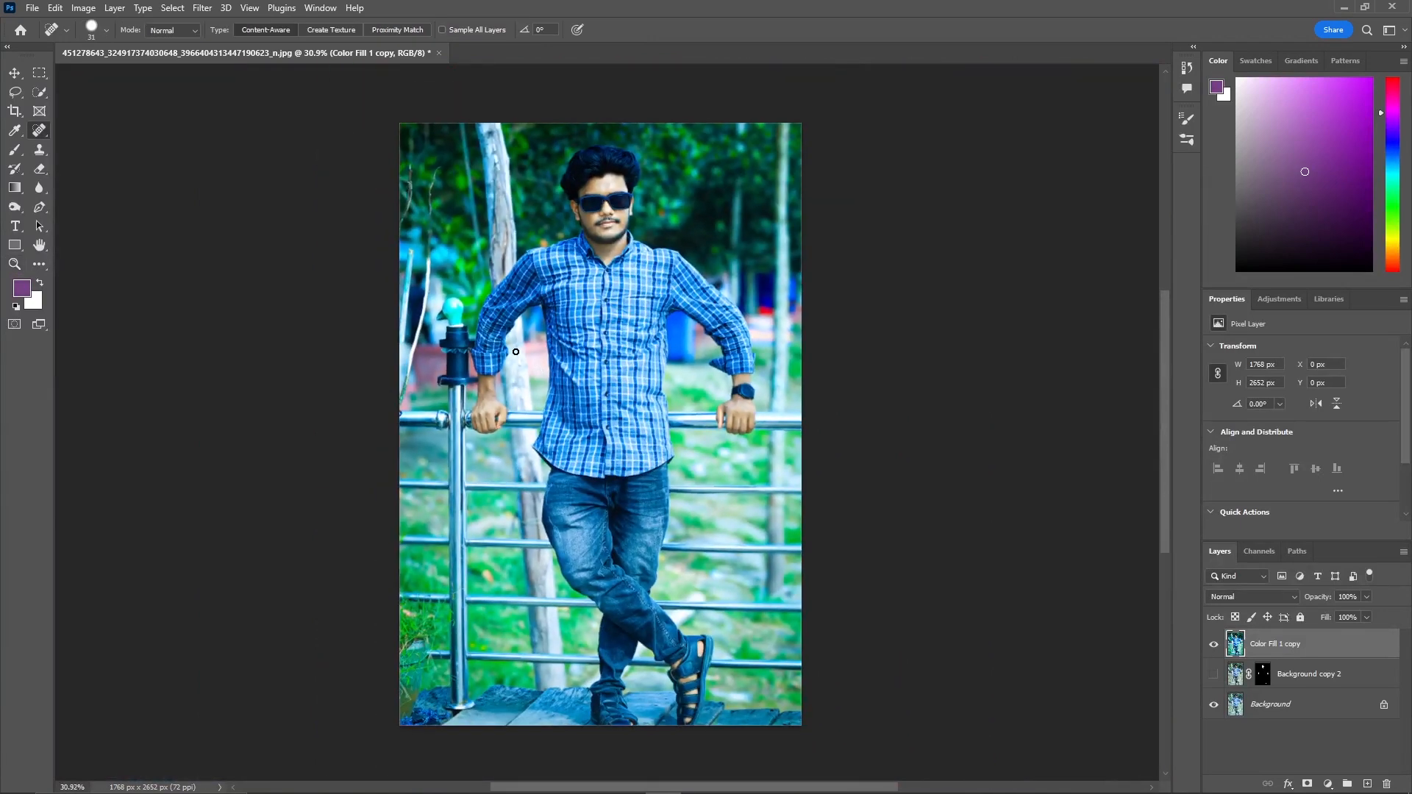
{"action": "left_click", "coordinate": [1288, 765]}
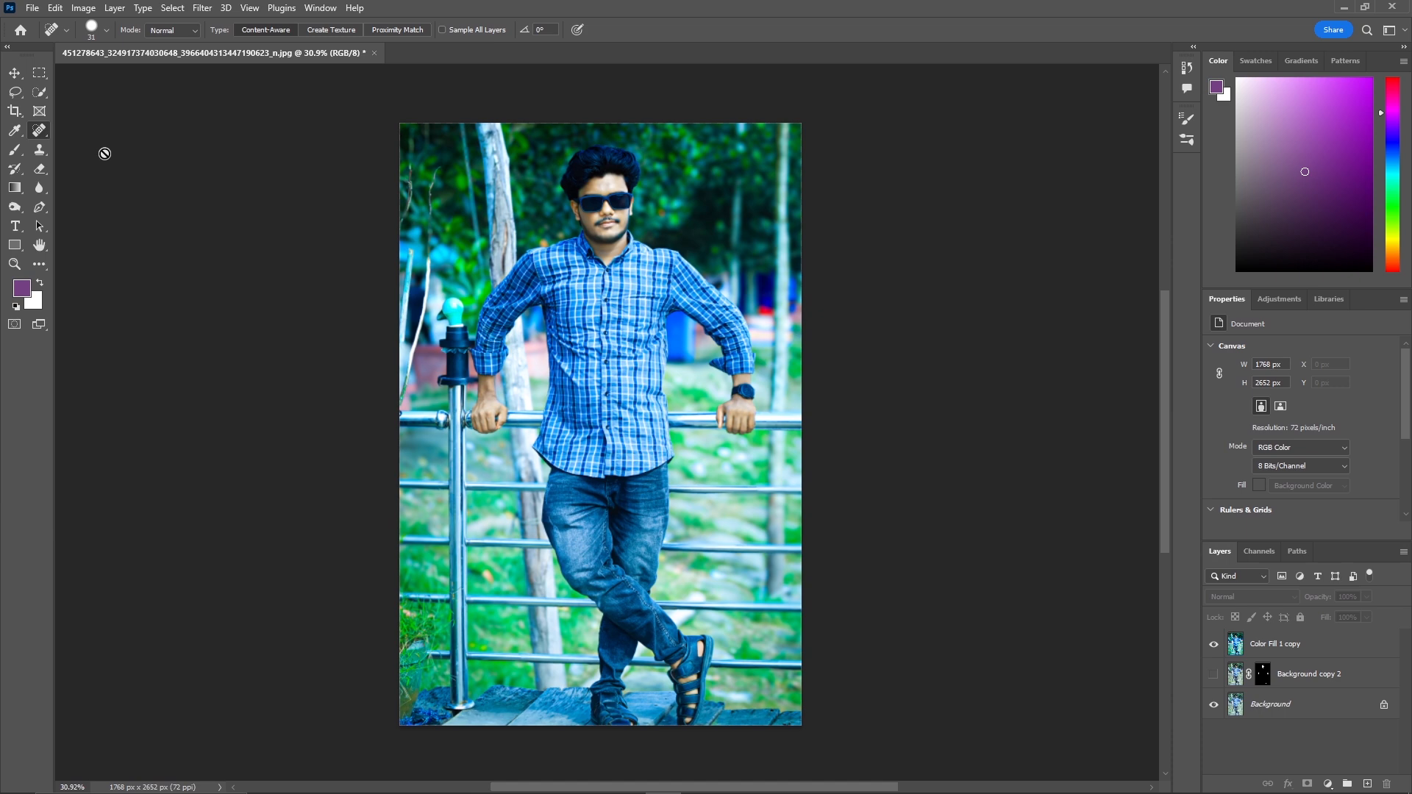
{"action": "key", "text": "z"}
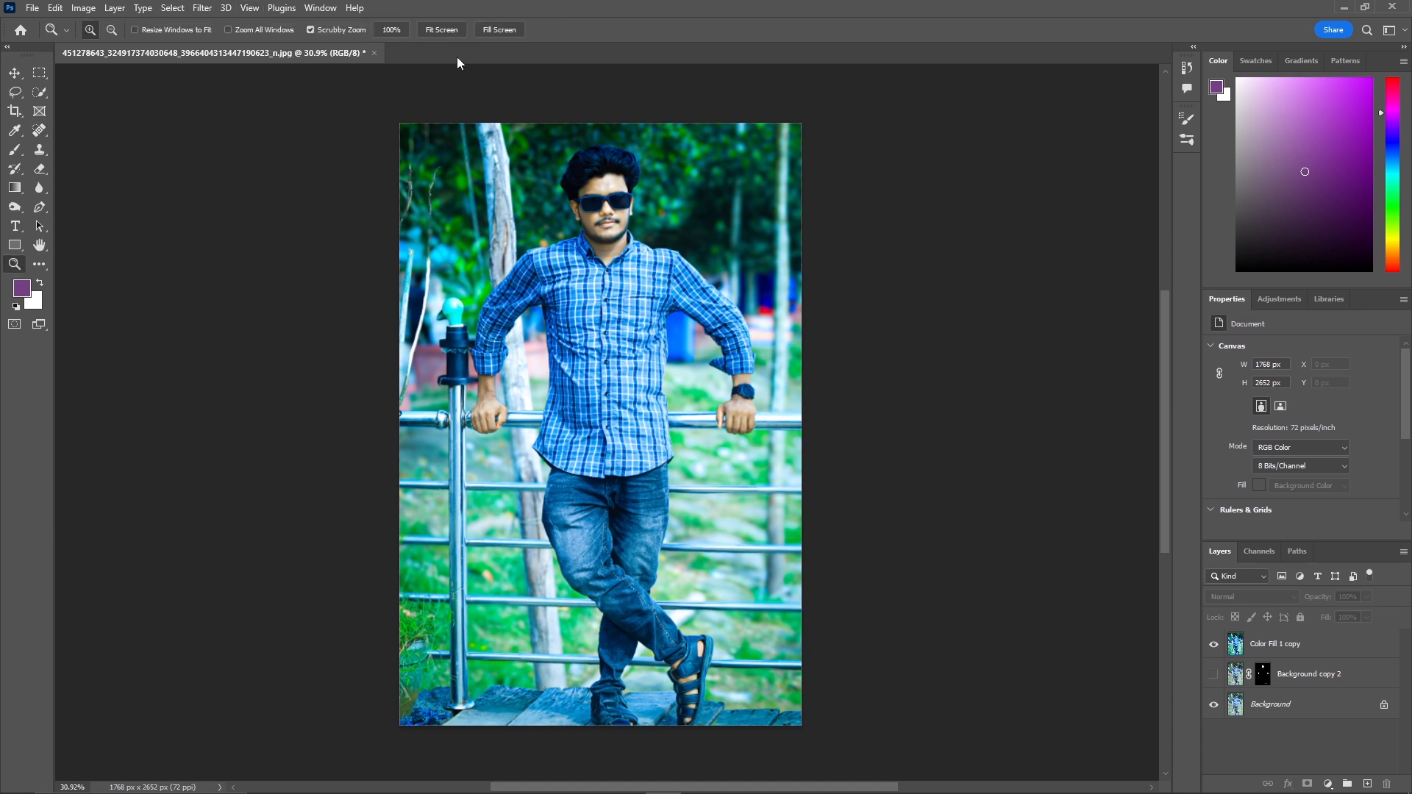
{"action": "left_click", "coordinate": [404, 32]}
{"action": "scroll", "coordinate": [620, 260], "scroll_direction": "up", "scroll_amount": 3}
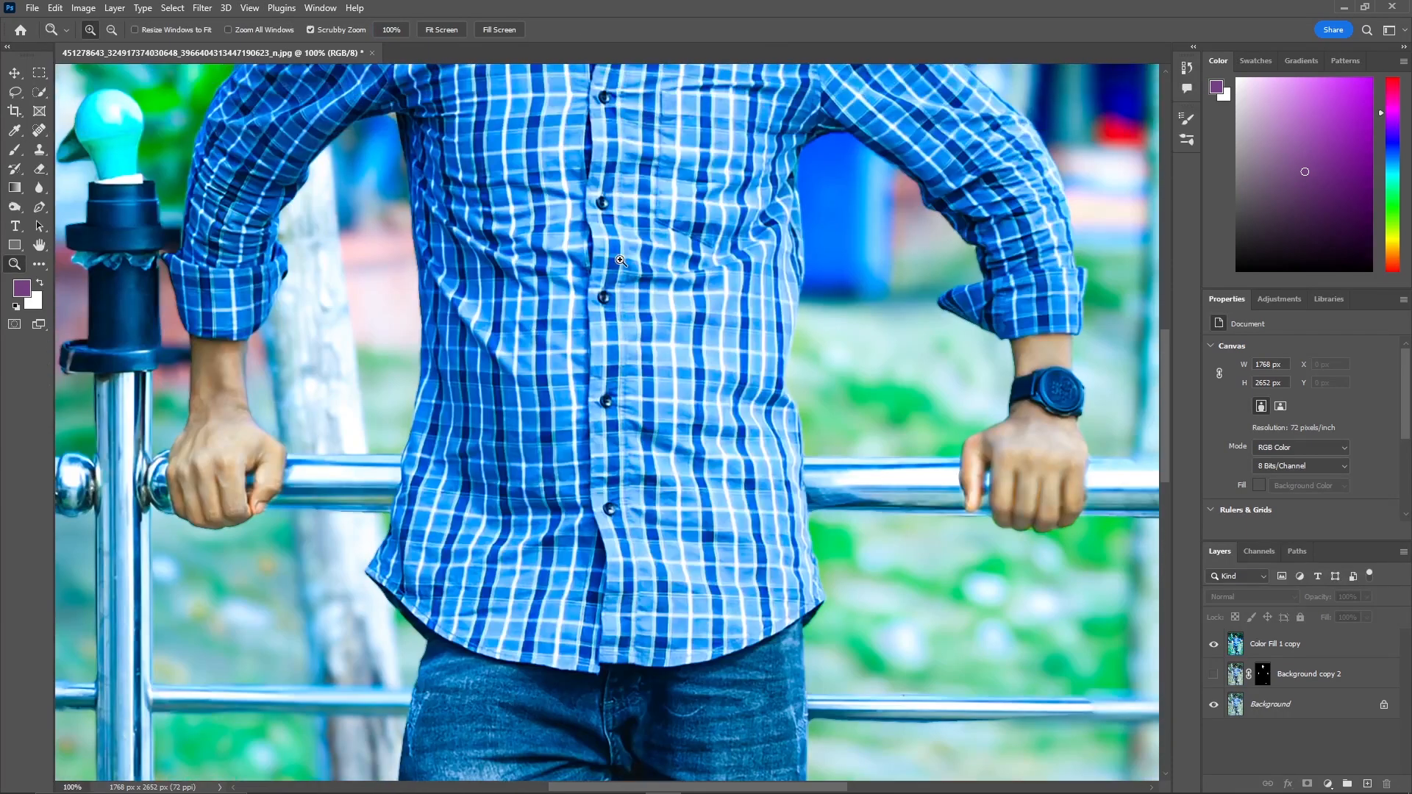
{"action": "scroll", "coordinate": [620, 260], "scroll_direction": "up", "scroll_amount": 5}
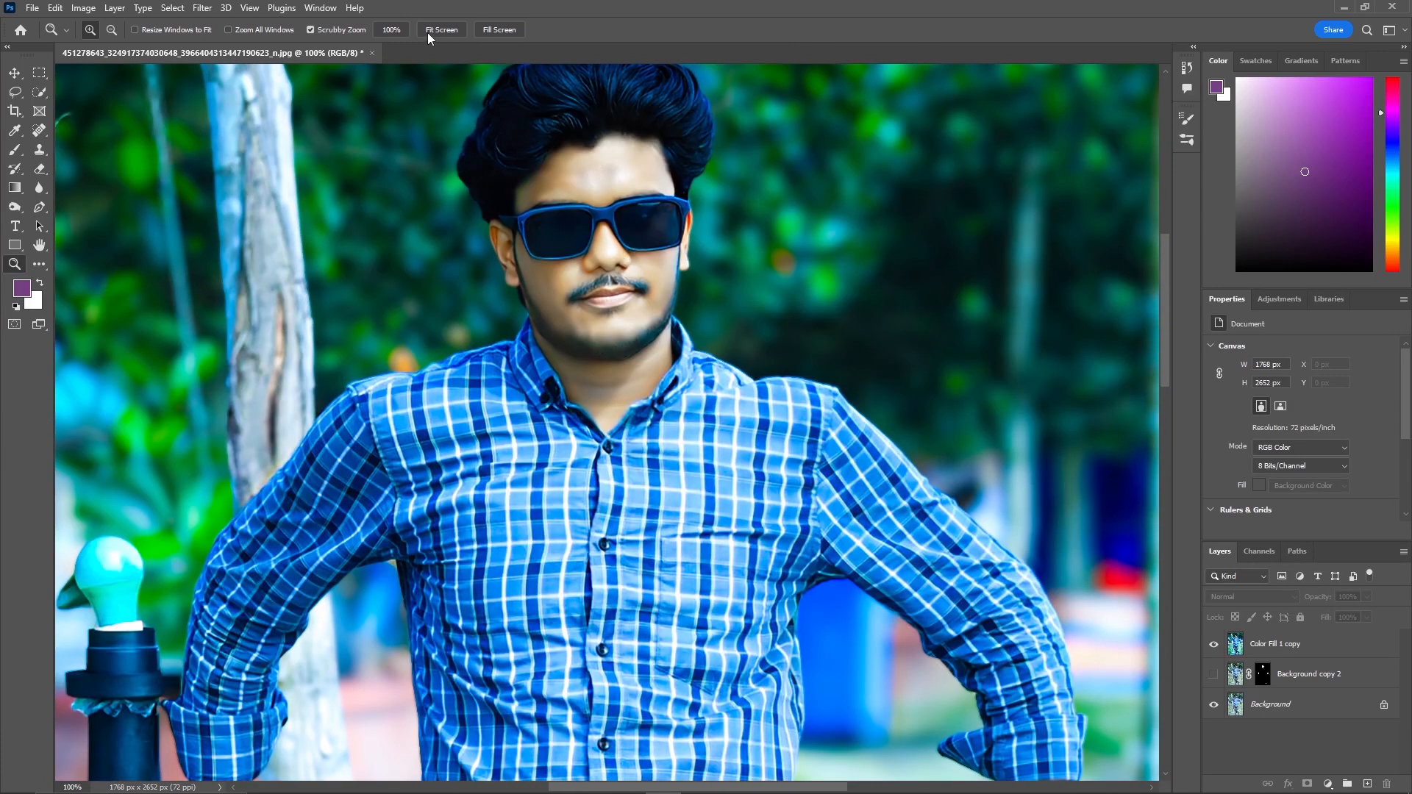
Hide the Background copy 2 layer in the layer stack.
{"action": "left_click", "coordinate": [429, 32]}
{"action": "key", "text": "j"}
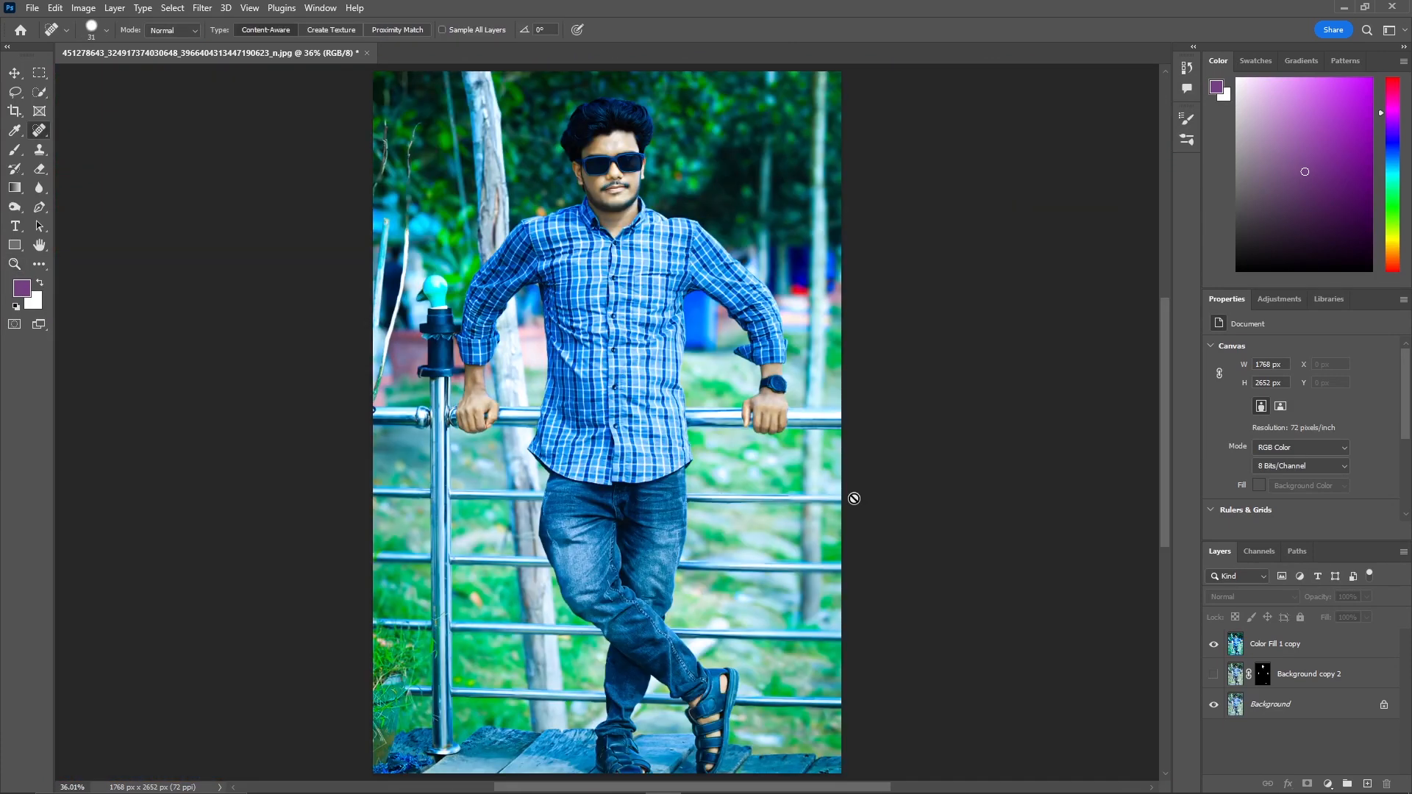
{"action": "left_click", "coordinate": [1309, 707]}
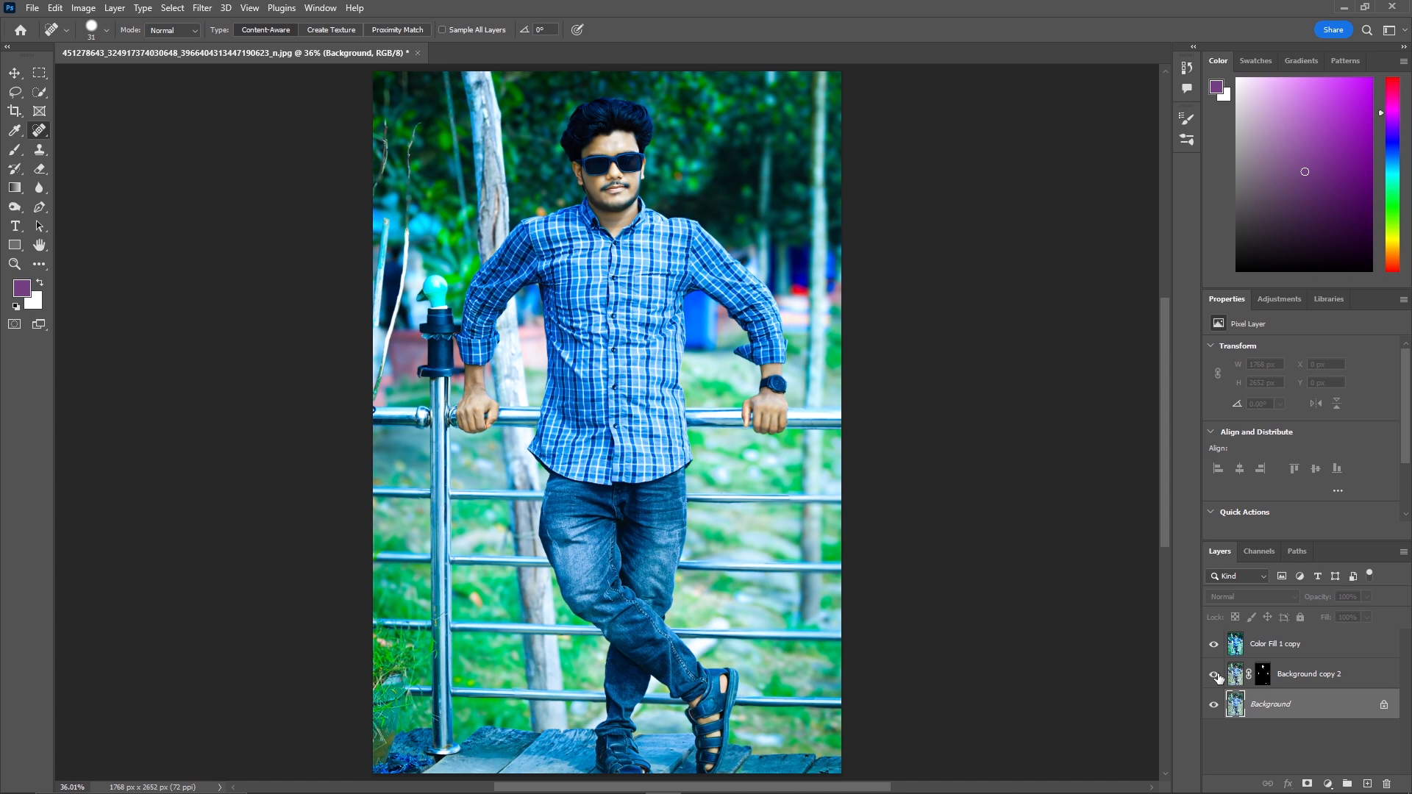
{"action": "left_click", "coordinate": [1301, 675]}
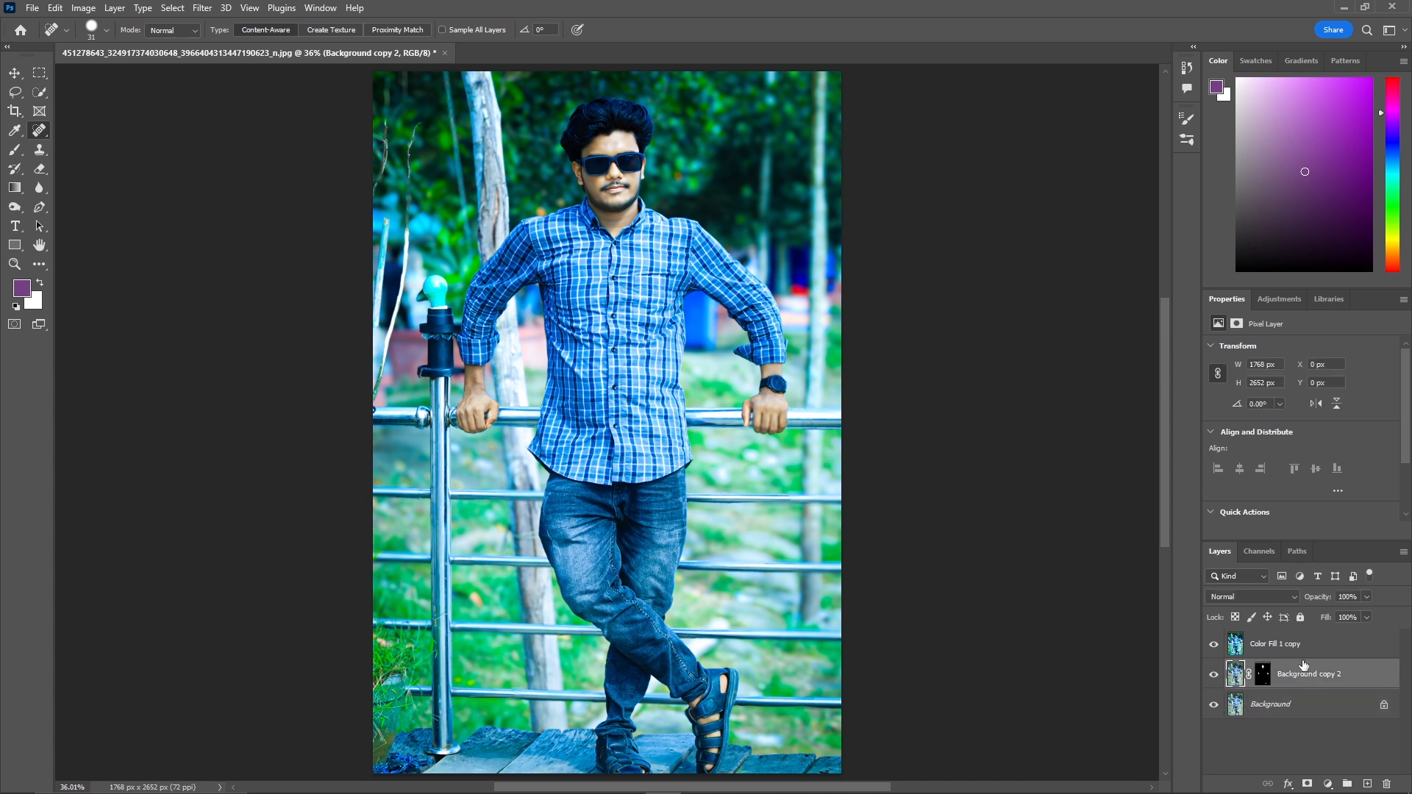
{"action": "left_click", "coordinate": [1275, 653]}
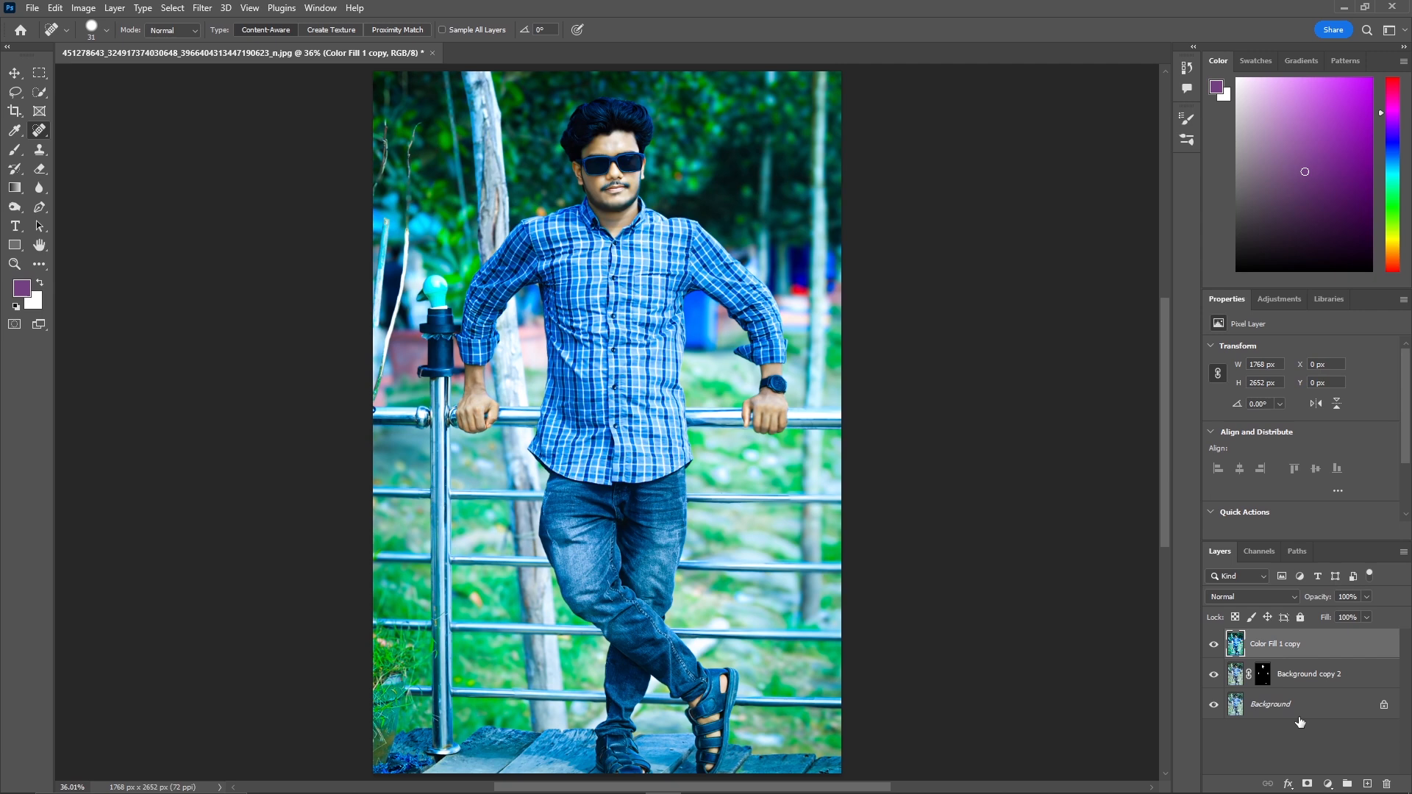
{"action": "left_click", "coordinate": [1247, 675]}
{"action": "left_click", "coordinate": [1211, 673]}
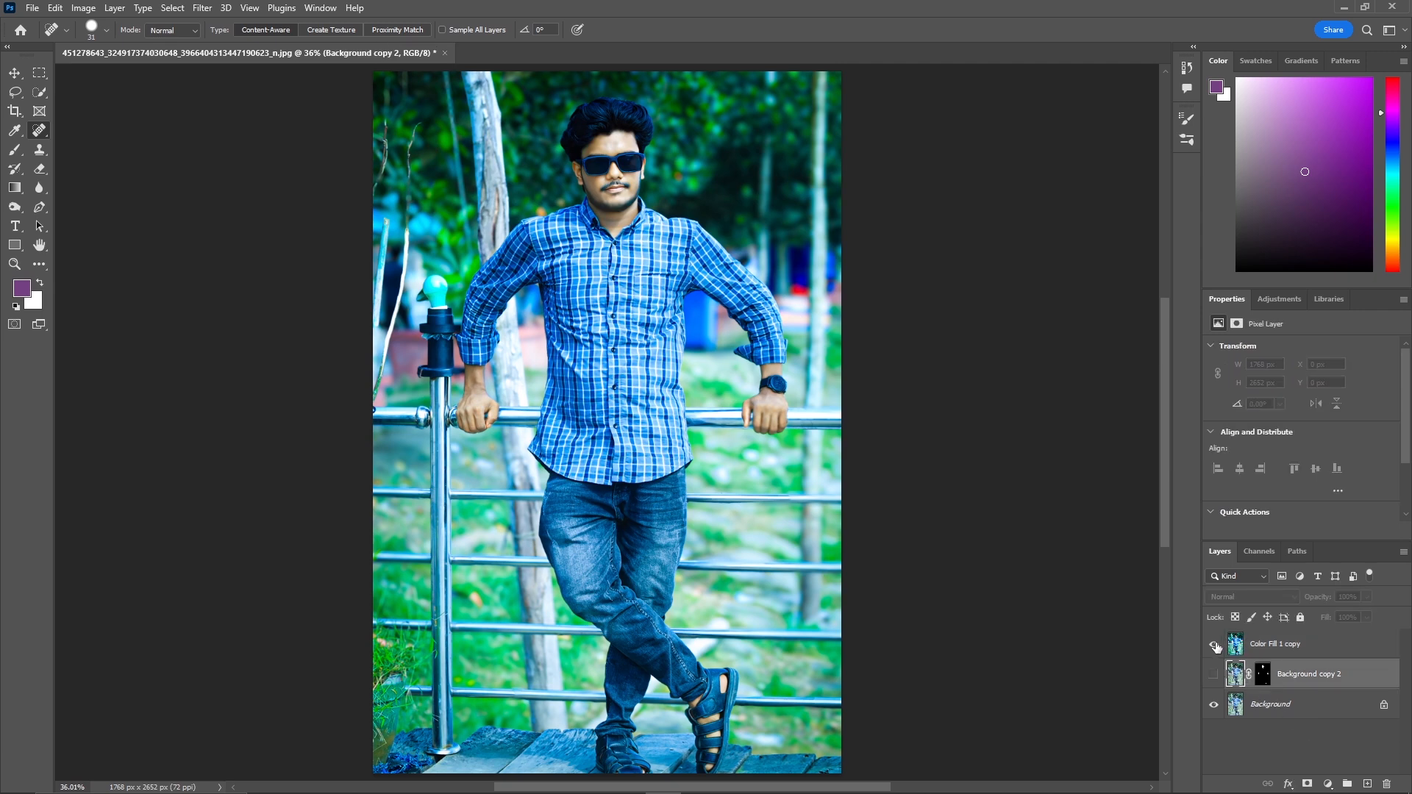
Toggle the Color Fill 1 copy layer off and on to compare the original and graded image.
{"action": "left_click", "coordinate": [1213, 645]}
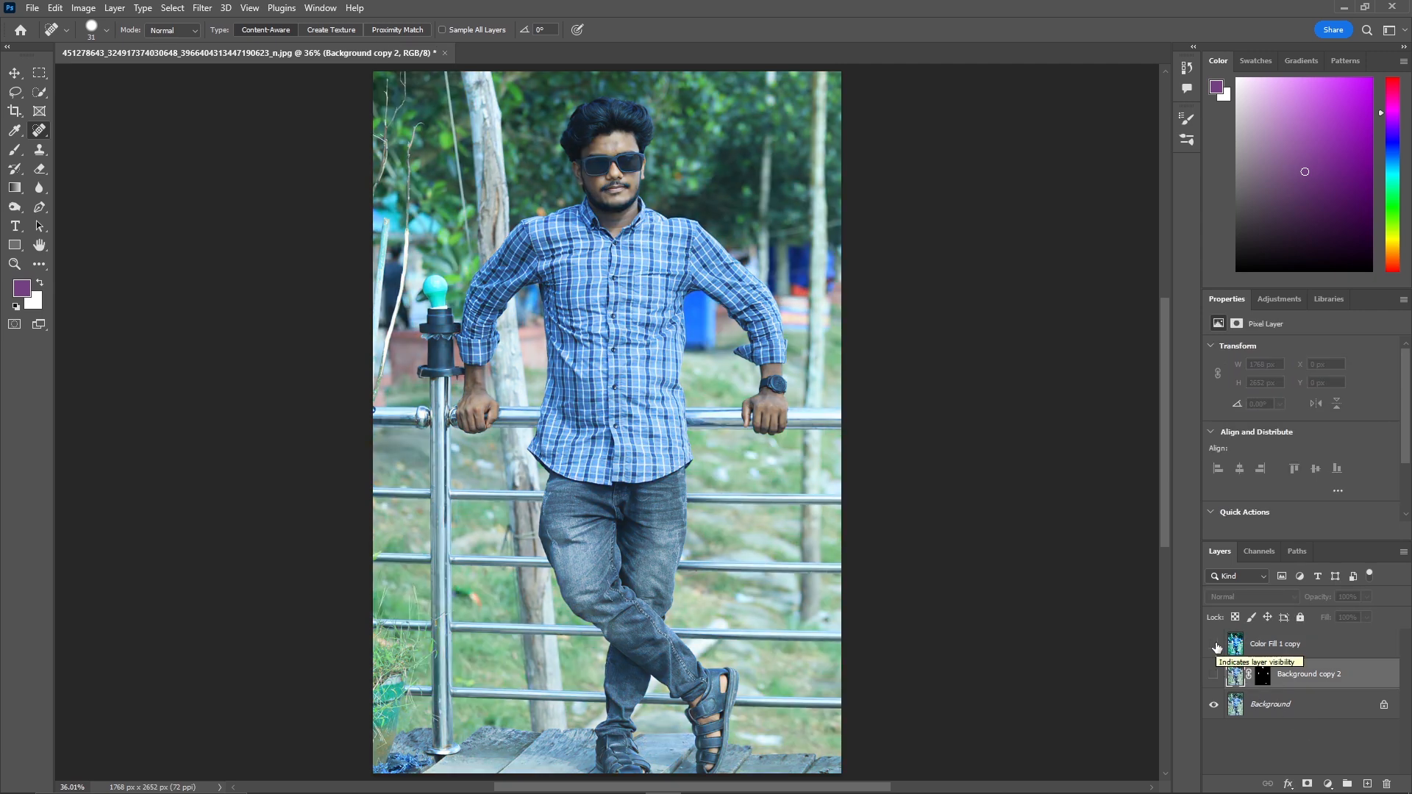
{"action": "left_click", "coordinate": [1214, 644]}
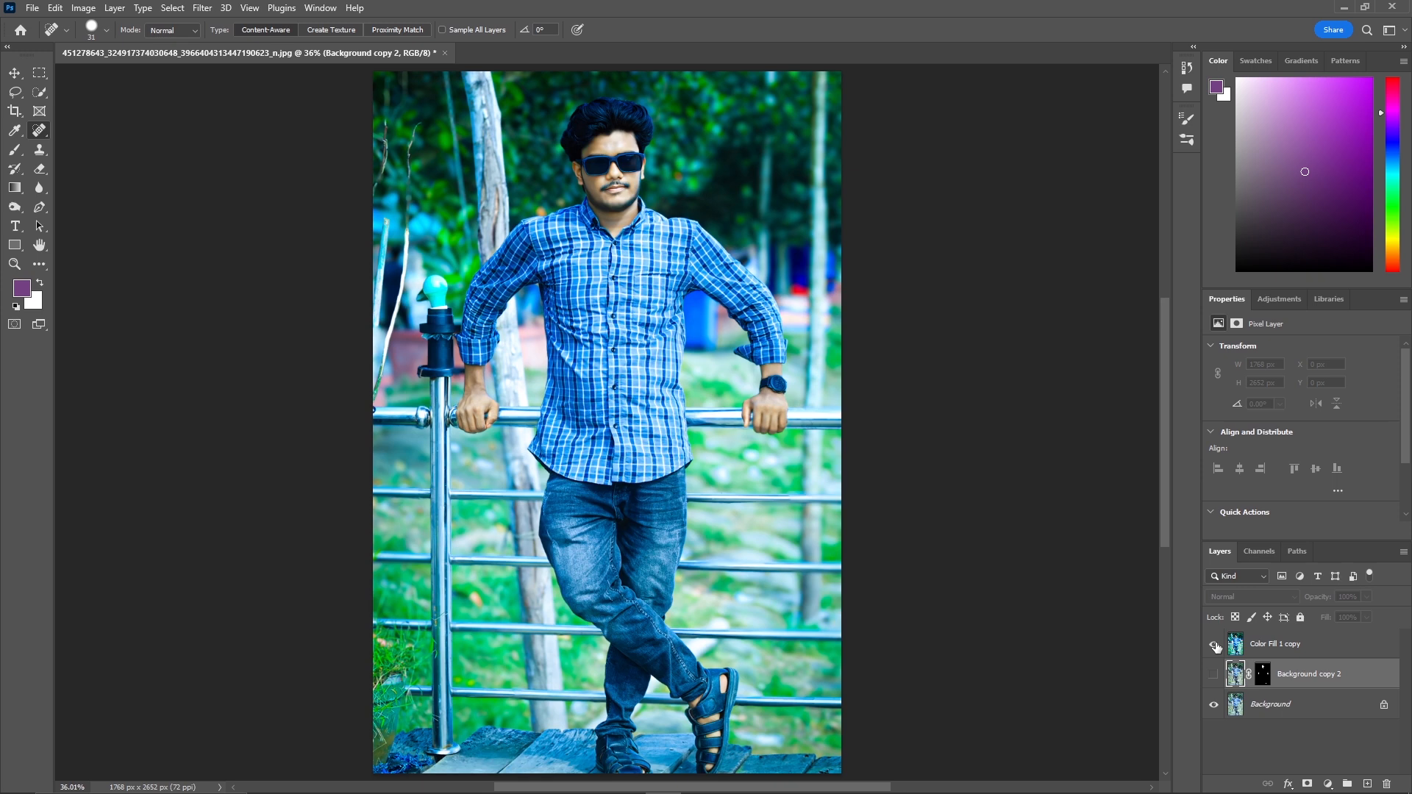
Export the finished image as a PNG file under its default file name.
{"action": "left_click", "coordinate": [32, 7]}
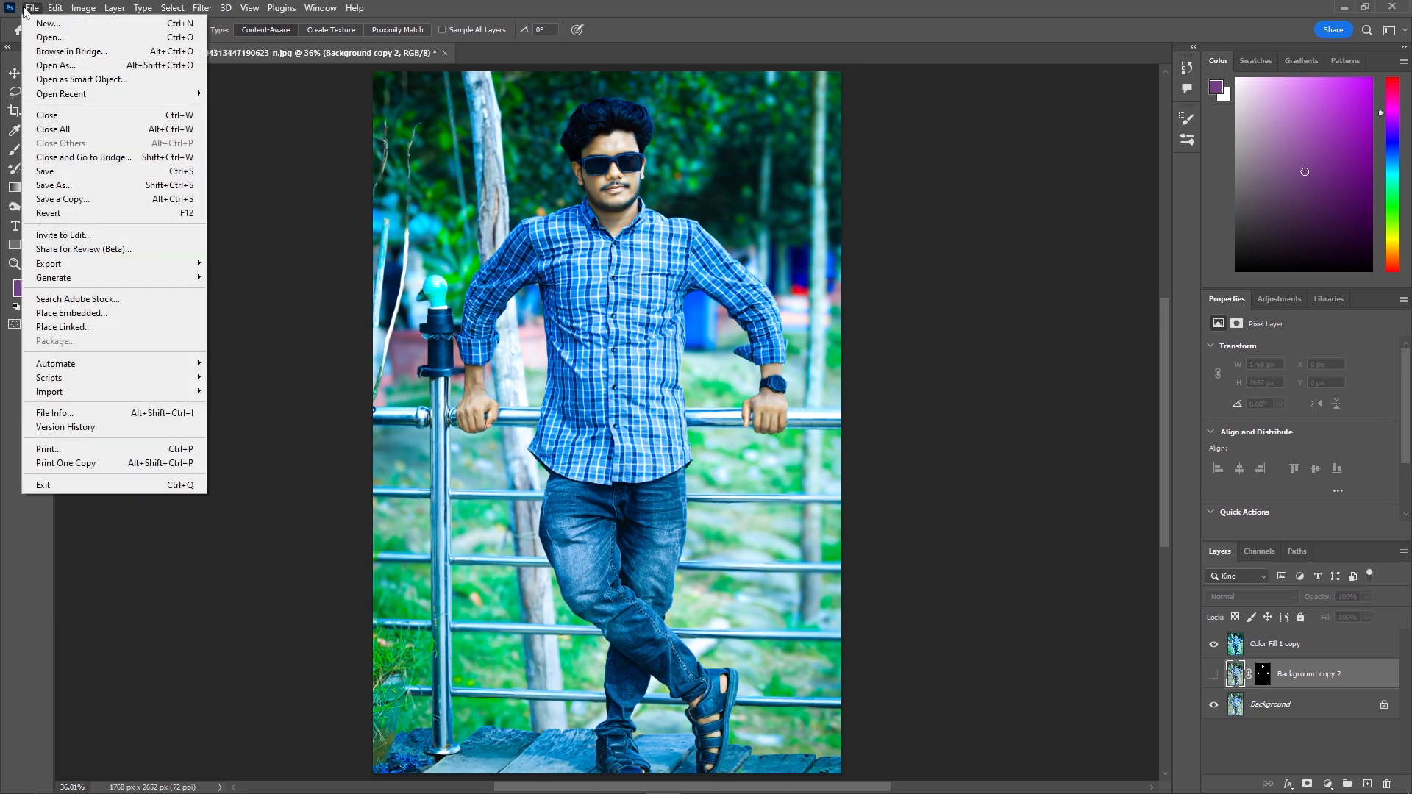
{"action": "mouse_move", "coordinate": [134, 263]}
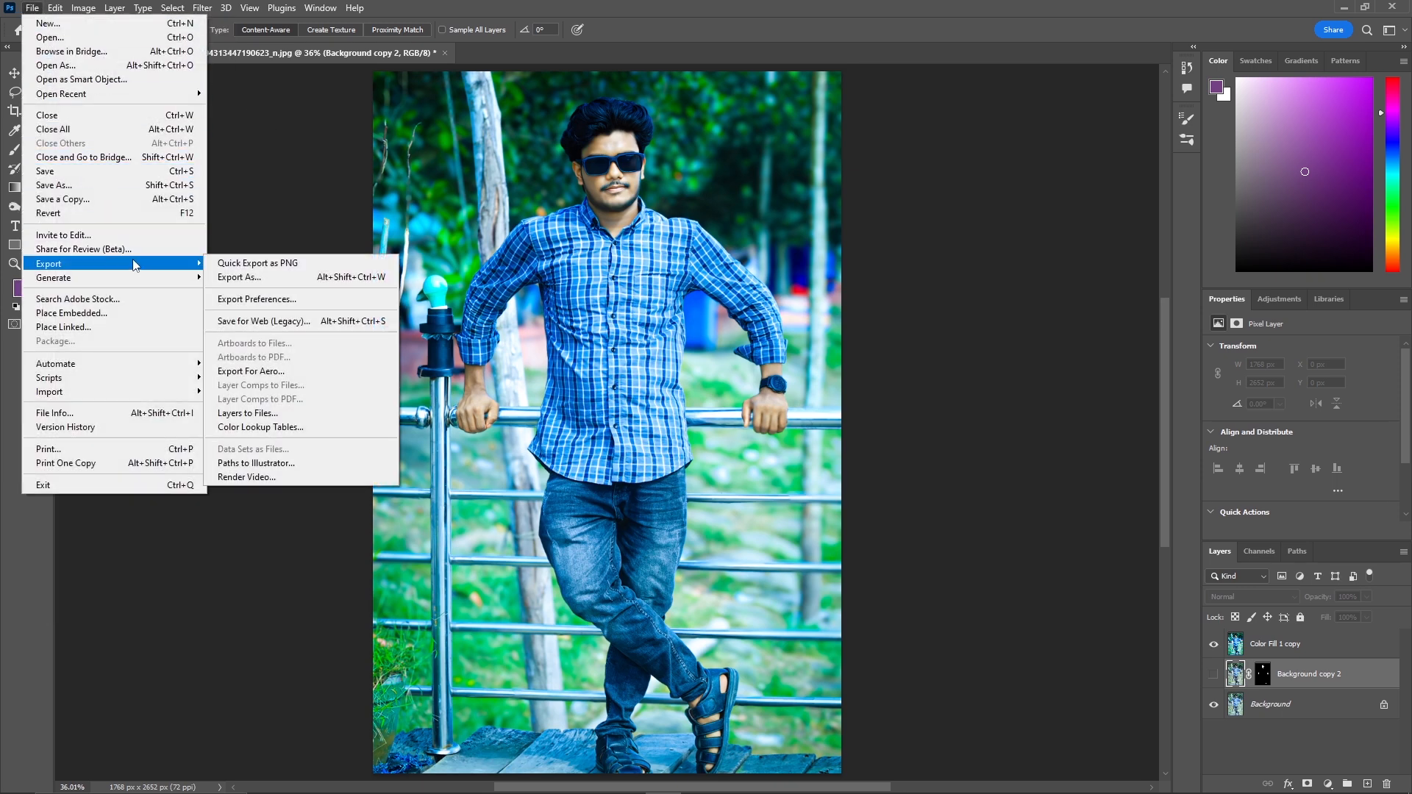
{"action": "left_click", "coordinate": [316, 276]}
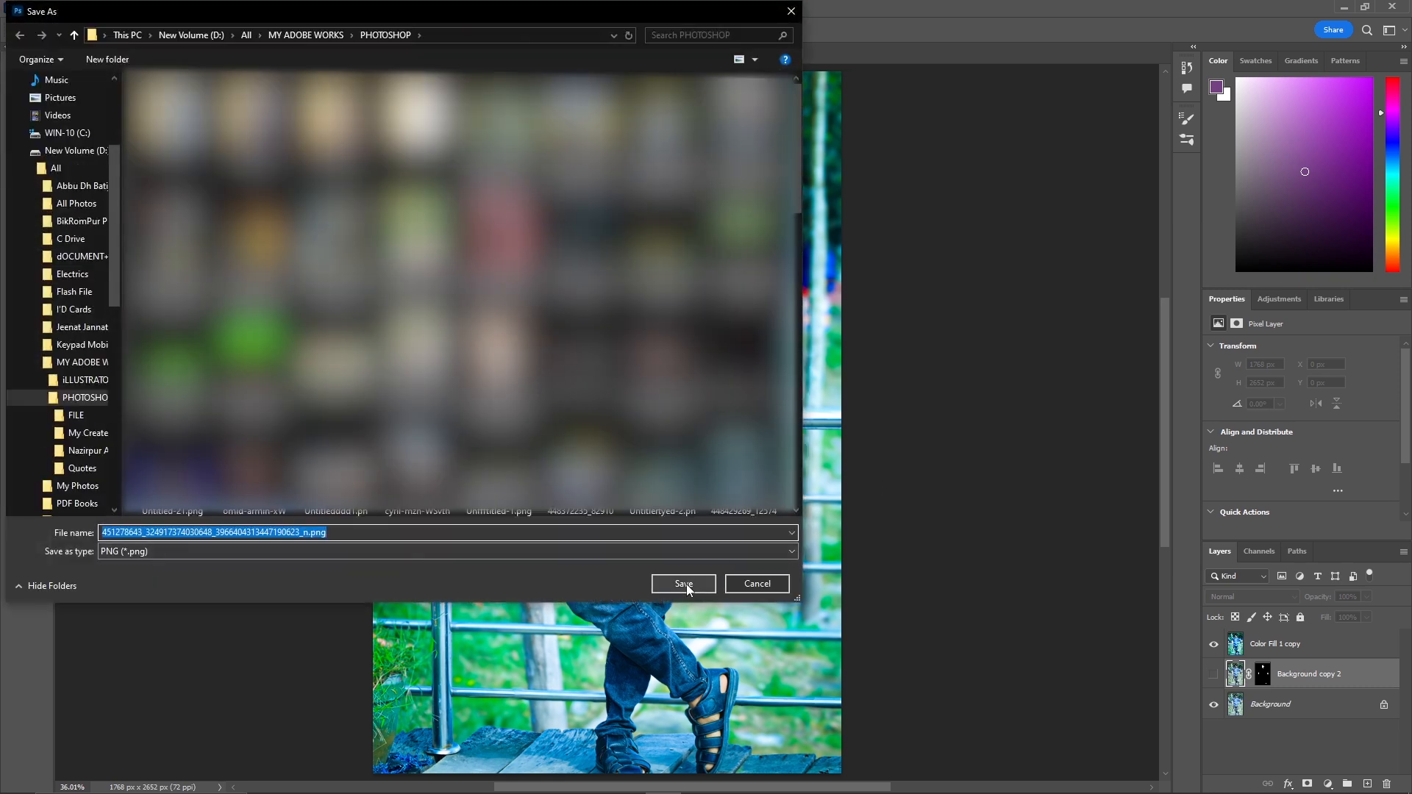
{"action": "left_click", "coordinate": [686, 583]}
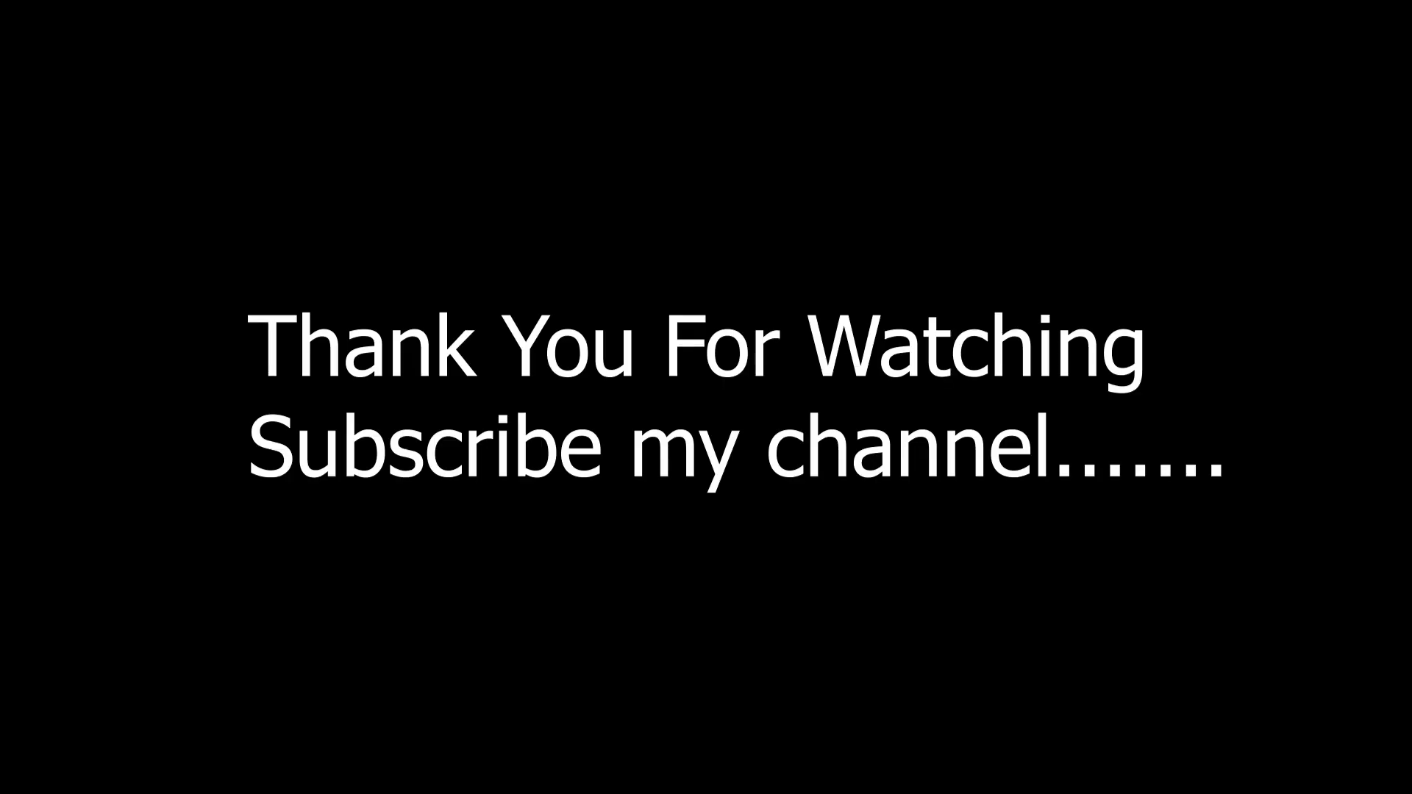